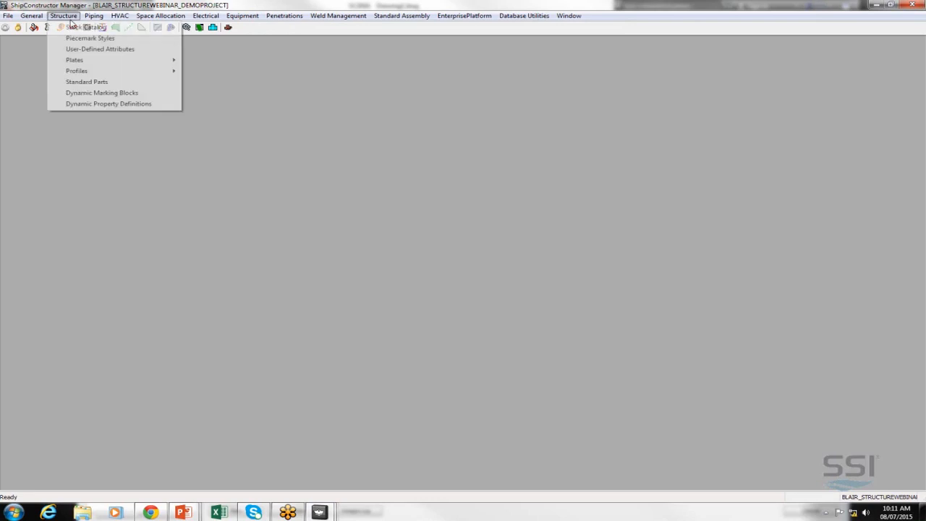
- Open the structure stock catalog, expand the plate and profile stocks, and display the properties of plate stock PL08
{"action": "left_click", "coordinate": [81, 28]}
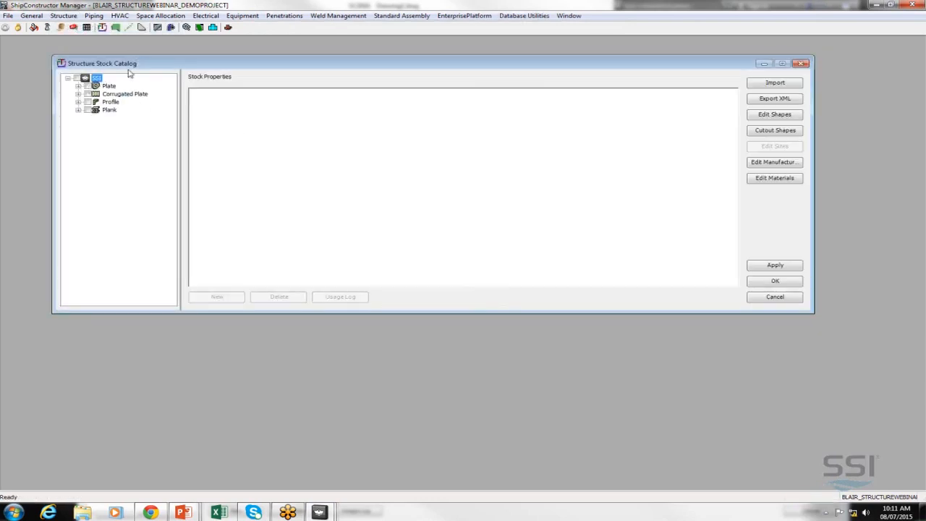
{"action": "left_click", "coordinate": [78, 87]}
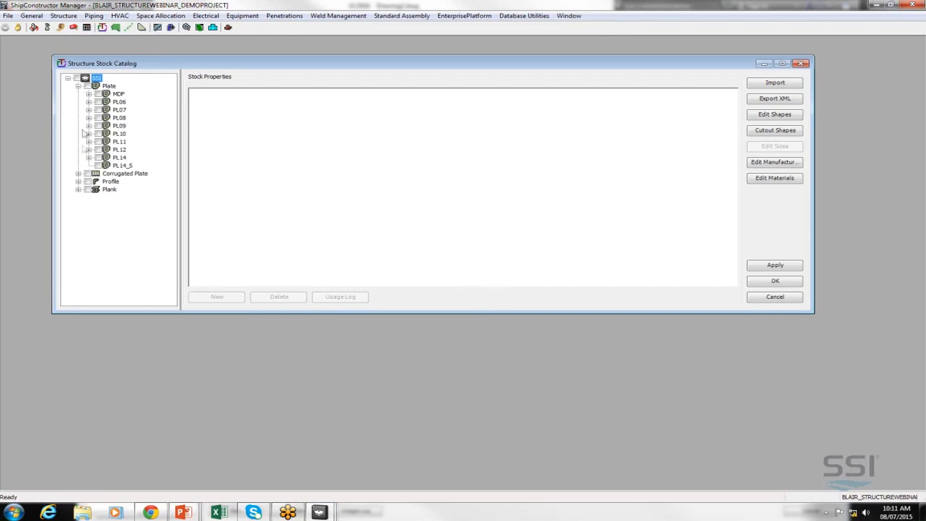
{"action": "left_click", "coordinate": [78, 182]}
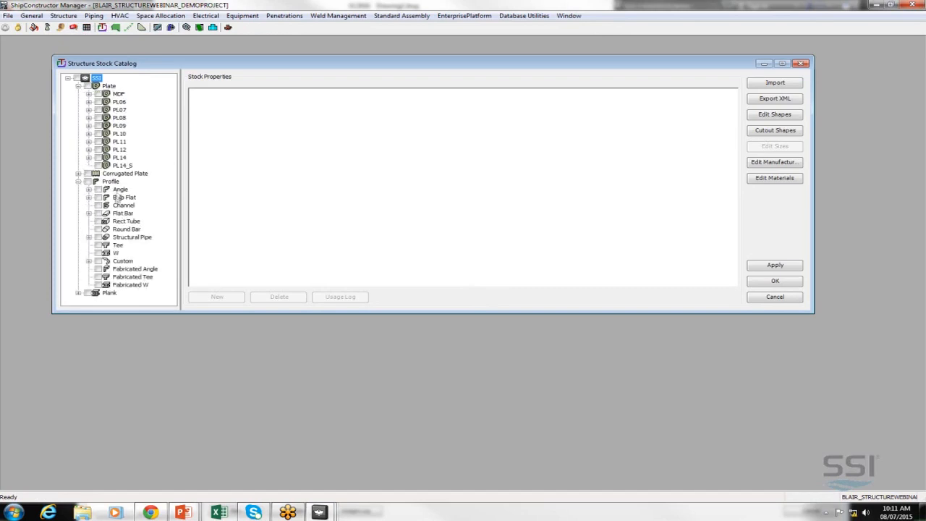
{"action": "left_click", "coordinate": [88, 117]}
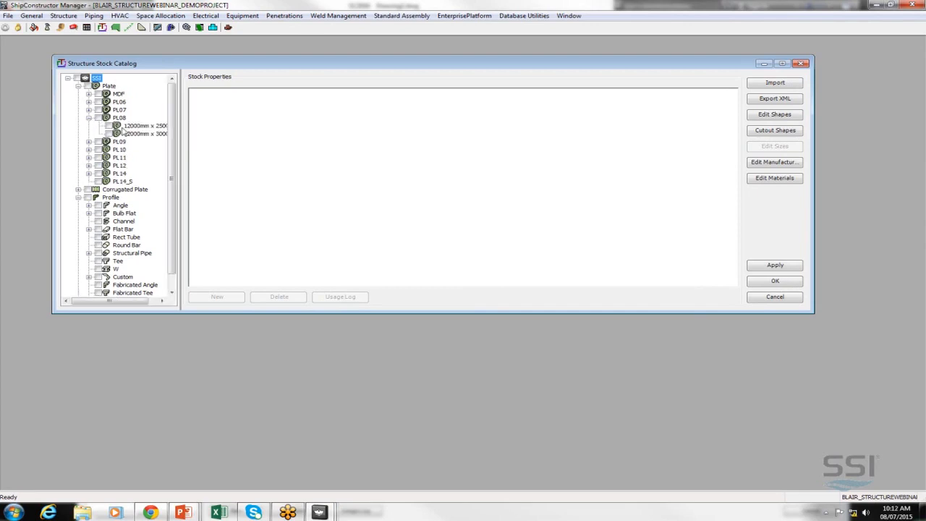
{"action": "left_click", "coordinate": [106, 120]}
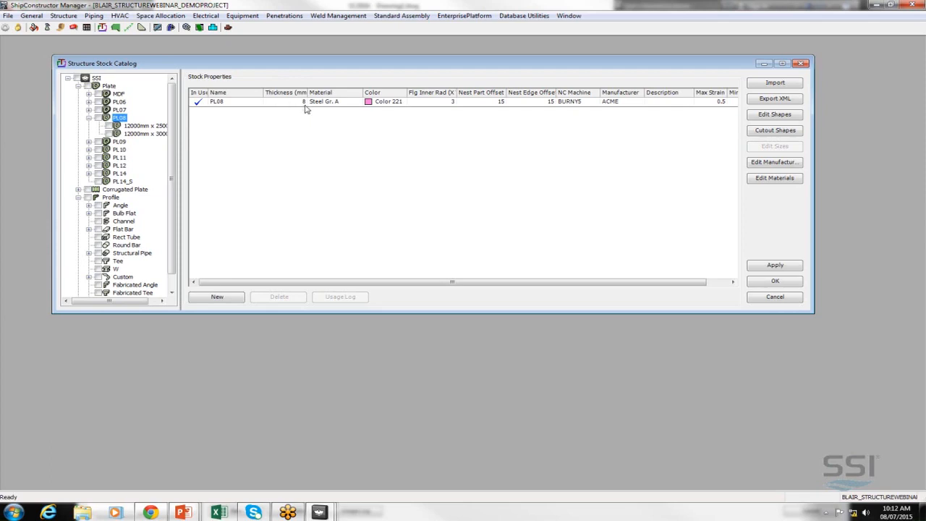
- Look through the materials and grades available for plate stock PL08, keeping Steel Gr. A
{"action": "left_click", "coordinate": [358, 103]}
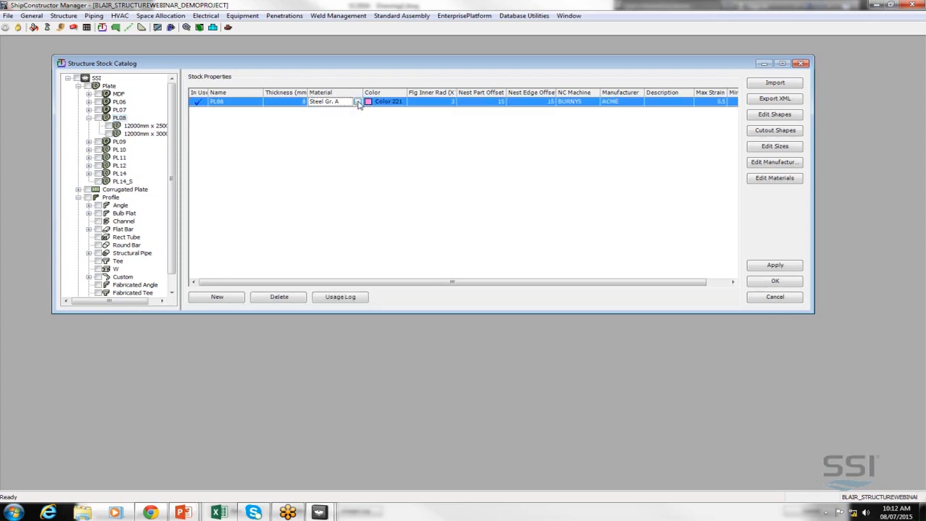
{"action": "left_click", "coordinate": [358, 102]}
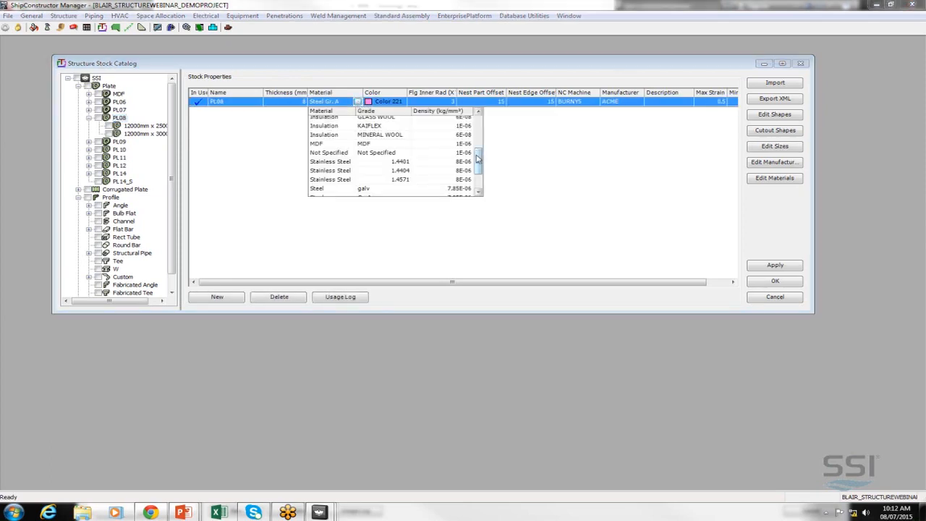
{"action": "left_click_drag", "start_coordinate": [479, 160], "coordinate": [484, 127]}
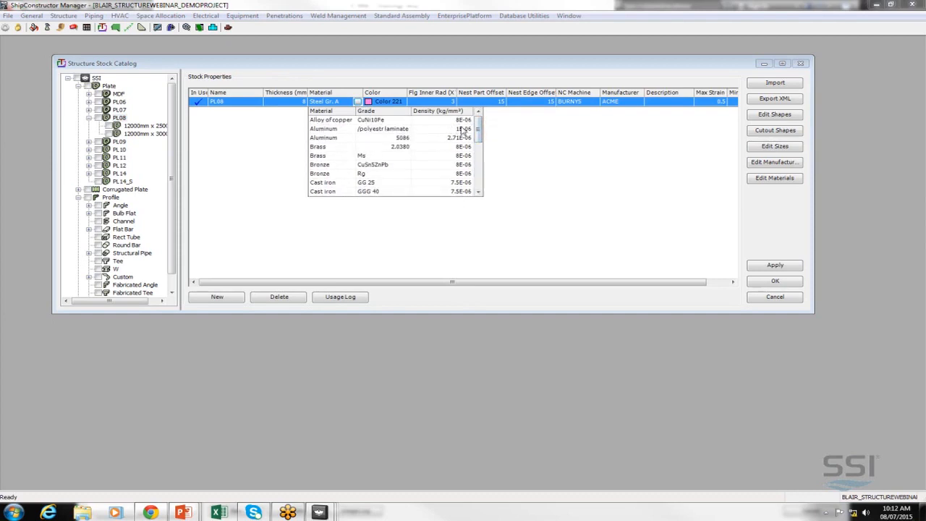
{"action": "left_click", "coordinate": [358, 103]}
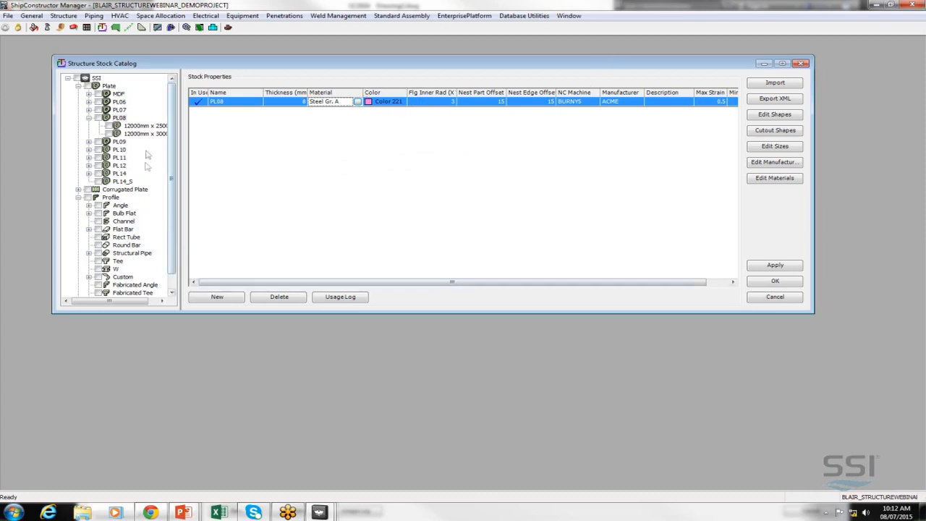
- Expand the Angle and Bulb Flat profile stocks and inspect the shape assigned to bulb flat HP100x7
{"action": "scroll", "coordinate": [159, 183], "scroll_direction": "down", "scroll_amount": 1}
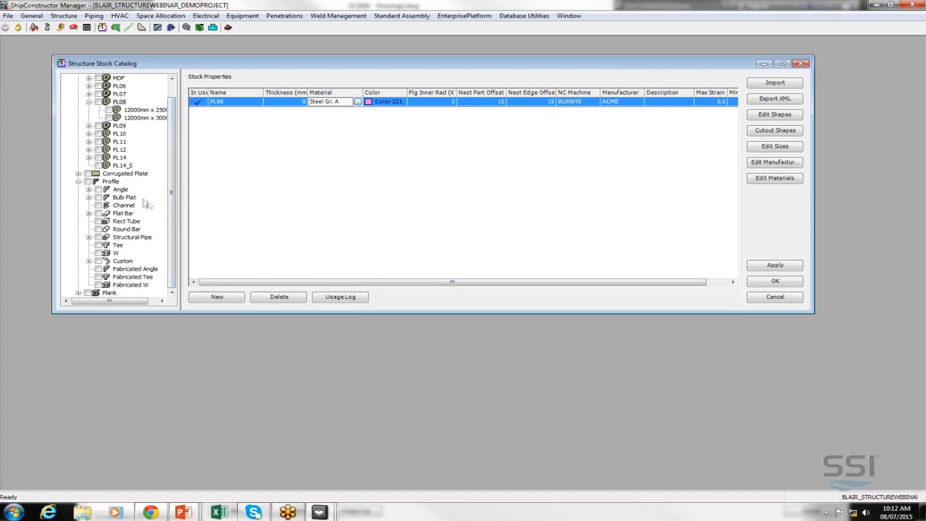
{"action": "left_click", "coordinate": [88, 190]}
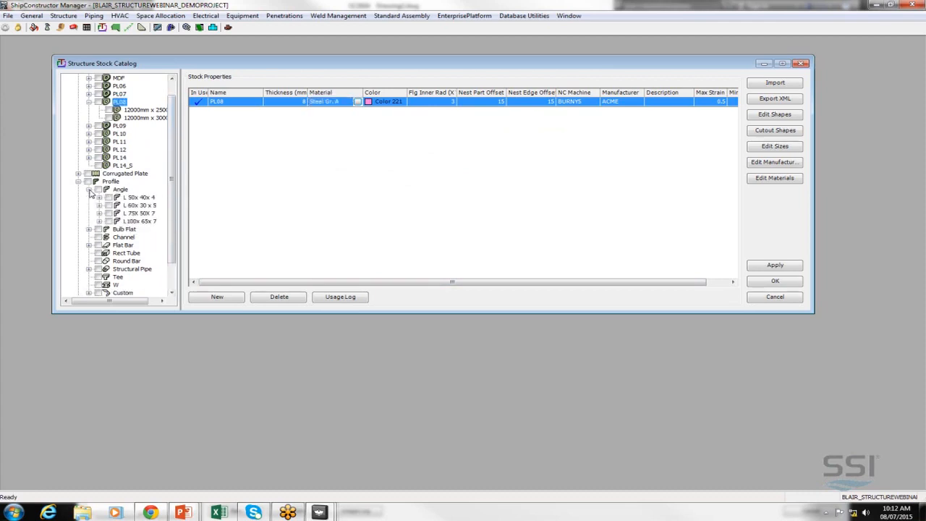
{"action": "left_click", "coordinate": [88, 230]}
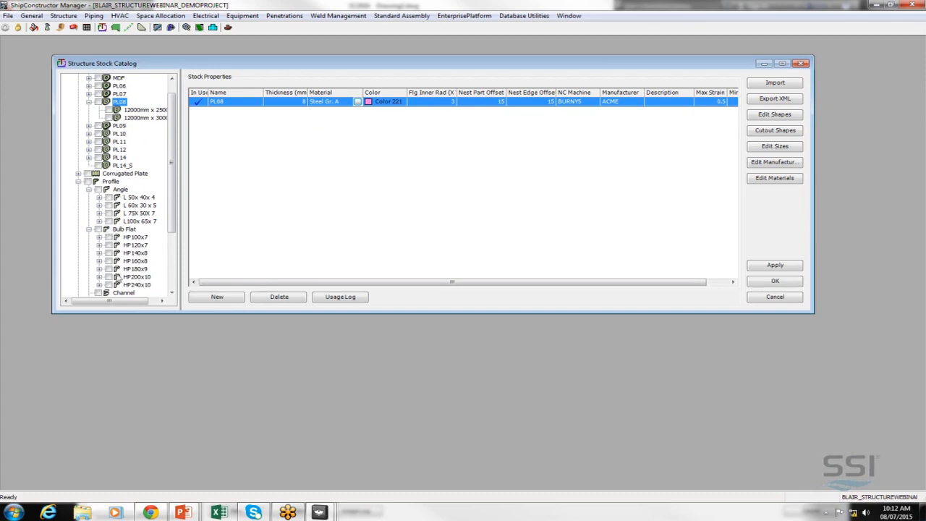
{"action": "left_click", "coordinate": [134, 237]}
{"action": "left_click", "coordinate": [290, 106]}
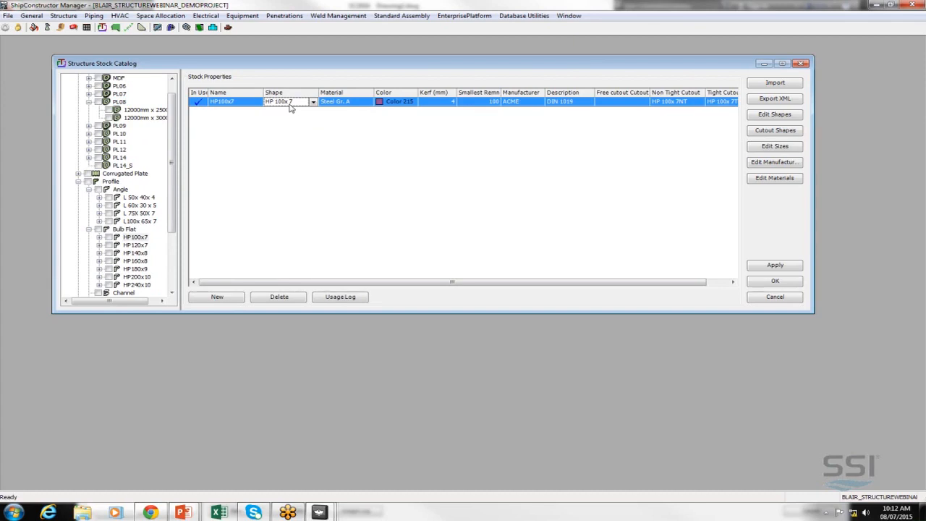
- Review the profile shape definitions for angle L 60x30x5 and bulb flat HP 140x7, and close the shape editor
{"action": "left_click", "coordinate": [772, 114]}
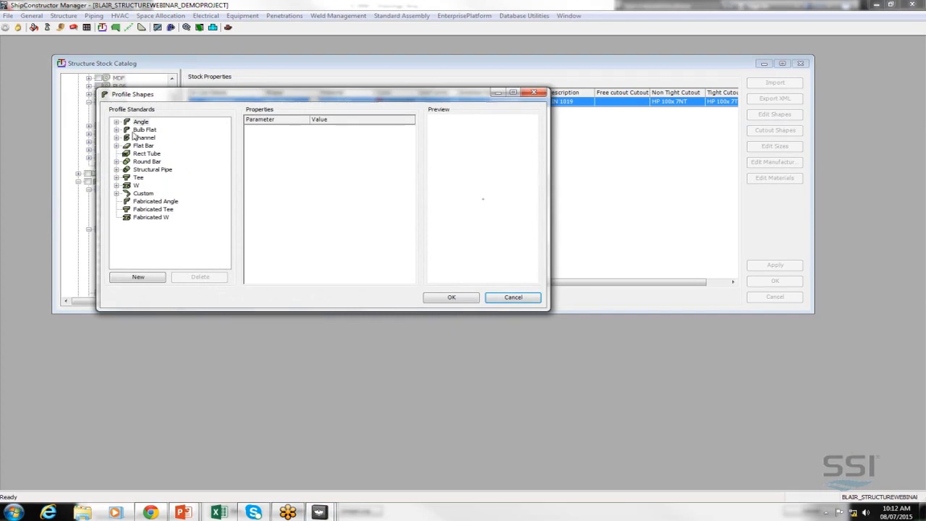
{"action": "left_click", "coordinate": [116, 122]}
{"action": "left_click", "coordinate": [159, 137]}
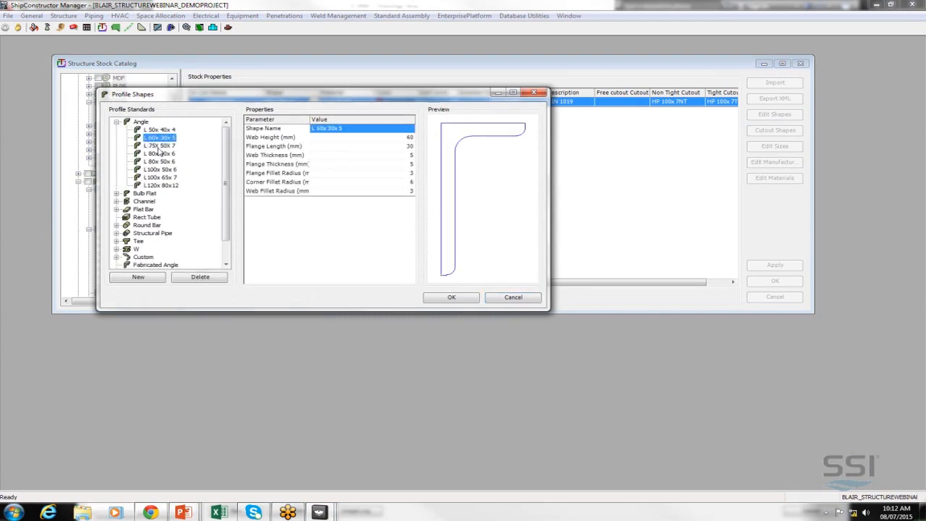
{"action": "left_click", "coordinate": [117, 193]}
{"action": "left_click", "coordinate": [157, 203]}
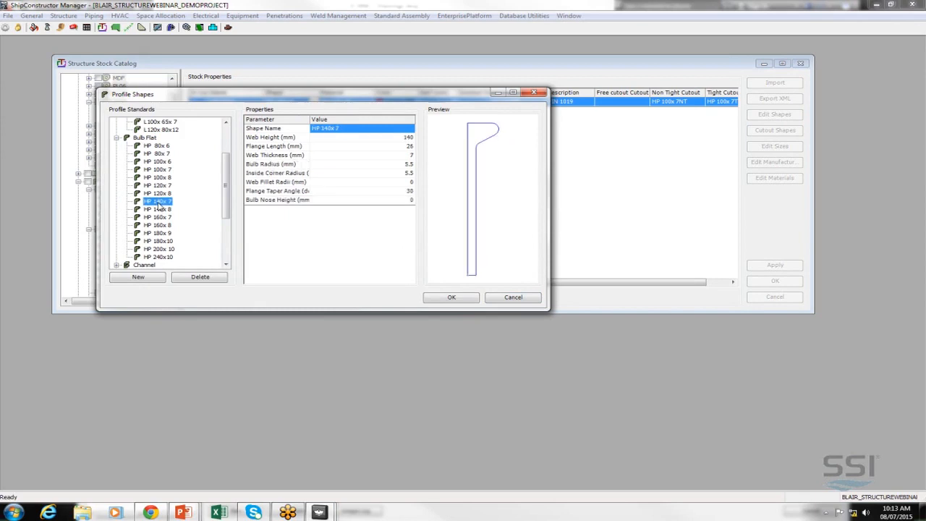
{"action": "left_click", "coordinate": [456, 298]}
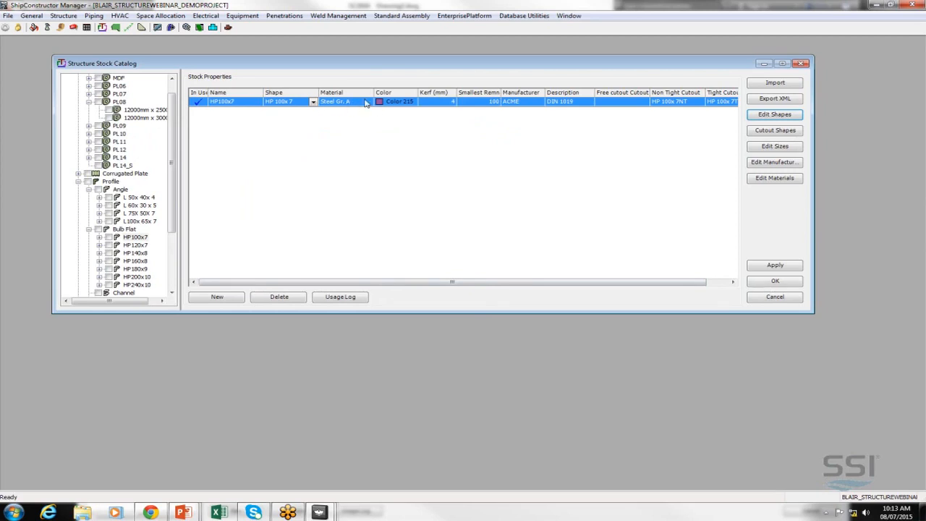
- Check the material and the cutout properties of bulb flat stock HP100x7, and cancel out of the stock catalog
{"action": "left_click", "coordinate": [366, 102]}
{"action": "left_click", "coordinate": [368, 103]}
{"action": "left_click", "coordinate": [368, 103]}
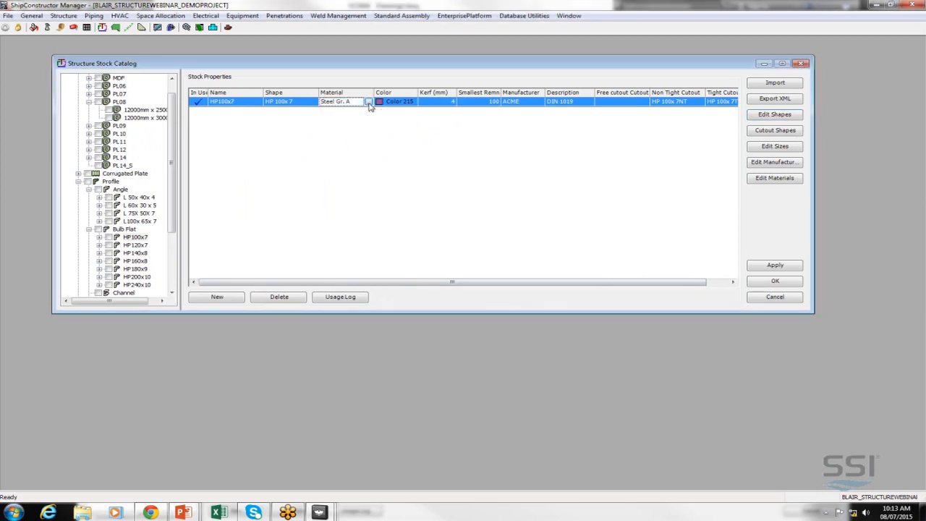
{"action": "left_click_drag", "start_coordinate": [531, 281], "coordinate": [589, 292]}
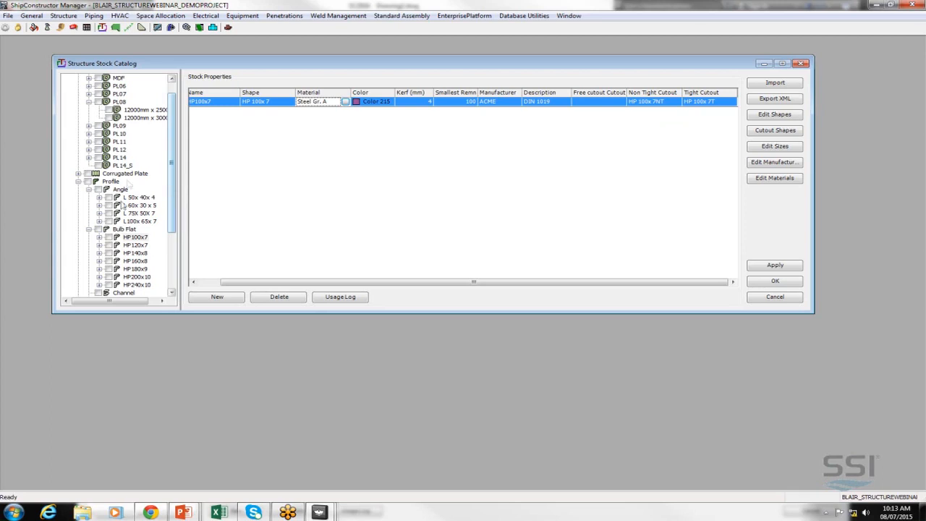
{"action": "left_click", "coordinate": [766, 298]}
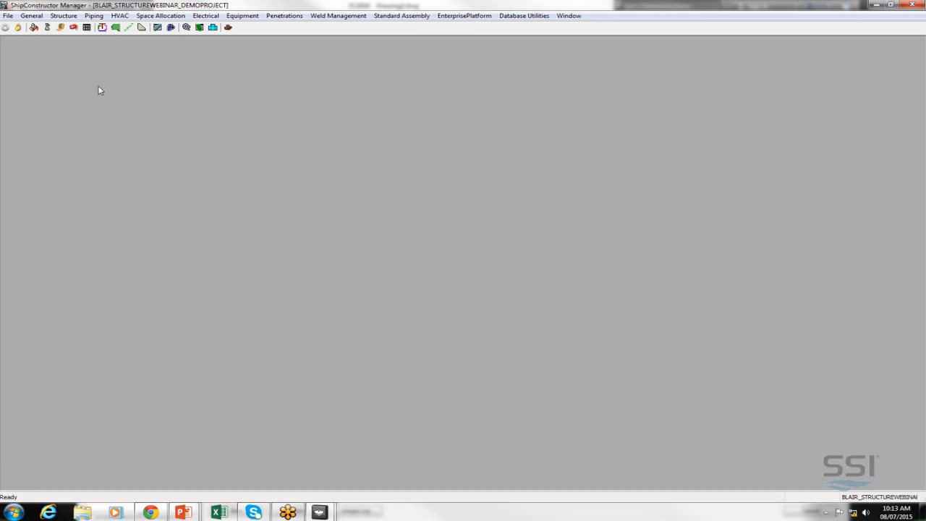
- View the plate Flange Catalog with its sizes, types and preview, and close it
{"action": "left_click", "coordinate": [64, 16]}
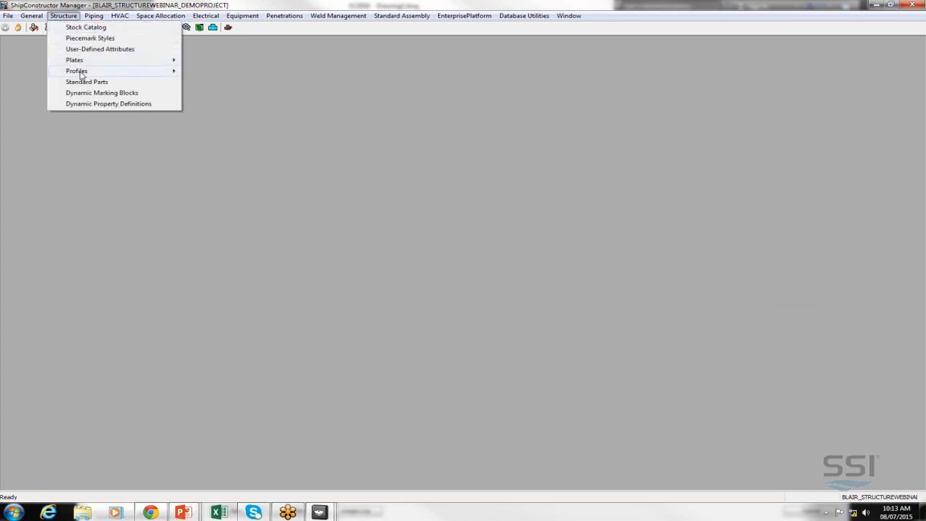
{"action": "mouse_move", "coordinate": [82, 63]}
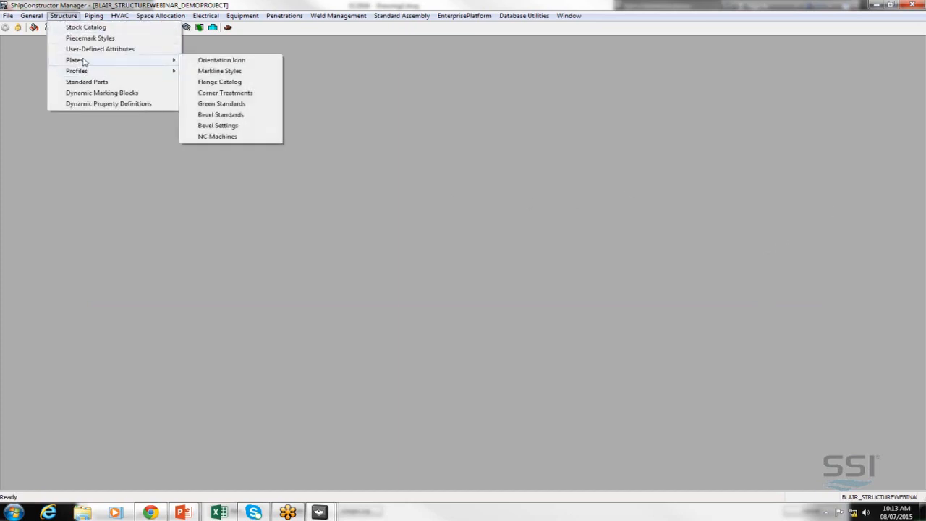
{"action": "left_click", "coordinate": [229, 83]}
{"action": "left_click_drag", "start_coordinate": [269, 191], "coordinate": [274, 129]}
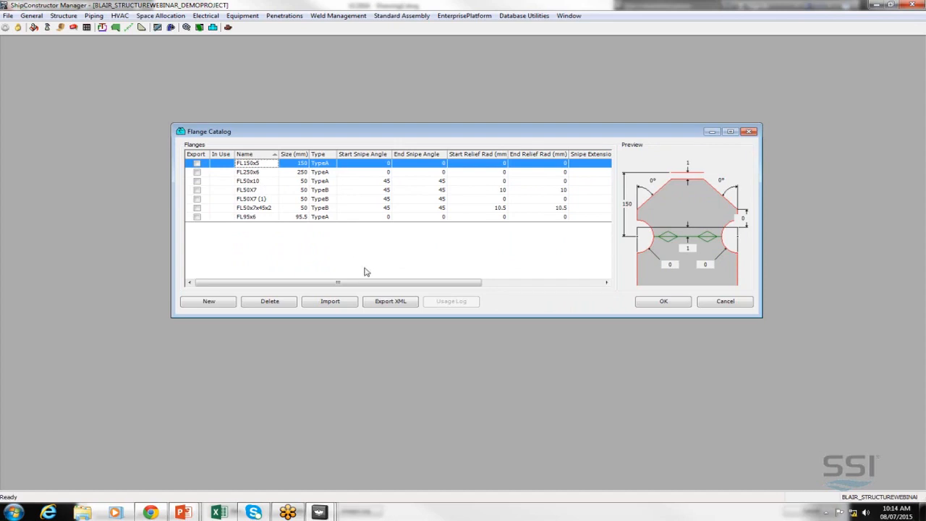
{"action": "left_click", "coordinate": [655, 307]}
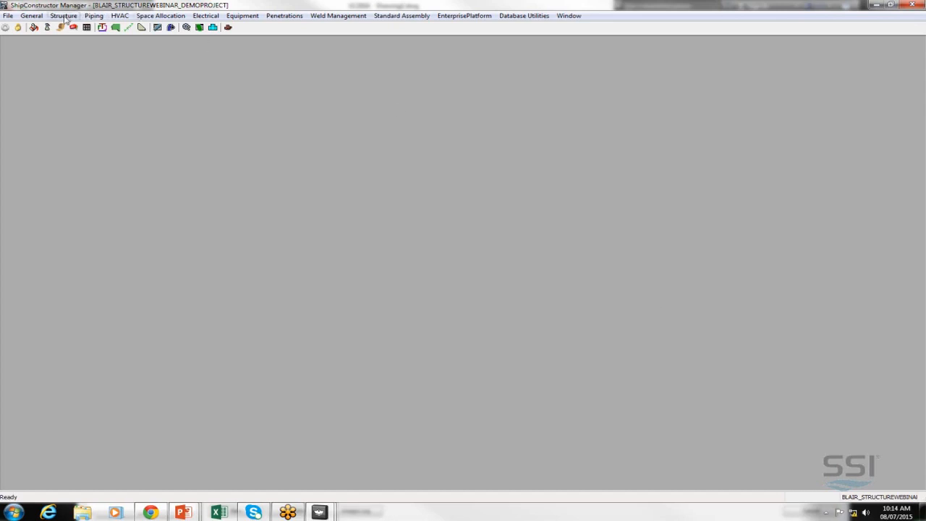
- View the plate corner treatments, preview the R25 scallop, and close the list
{"action": "left_click", "coordinate": [64, 15]}
{"action": "mouse_move", "coordinate": [75, 62]}
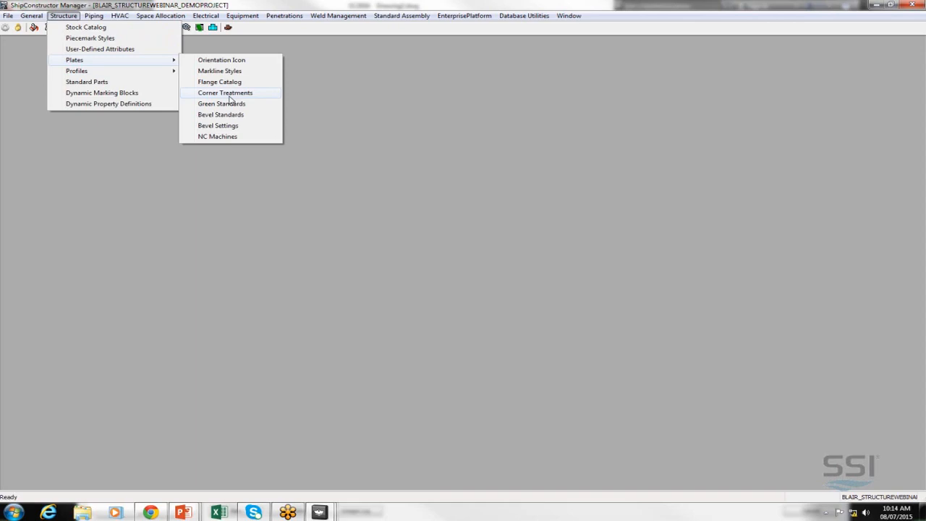
{"action": "left_click", "coordinate": [229, 93]}
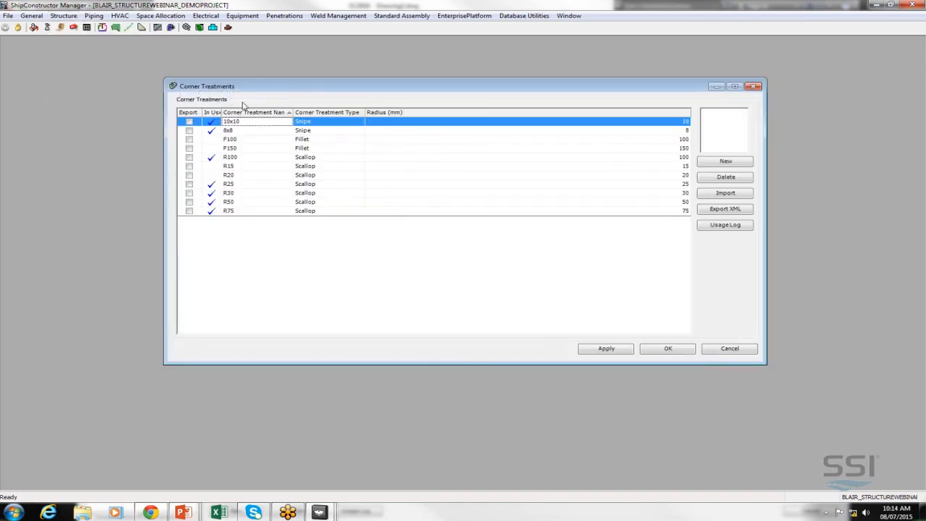
{"action": "left_click", "coordinate": [313, 185]}
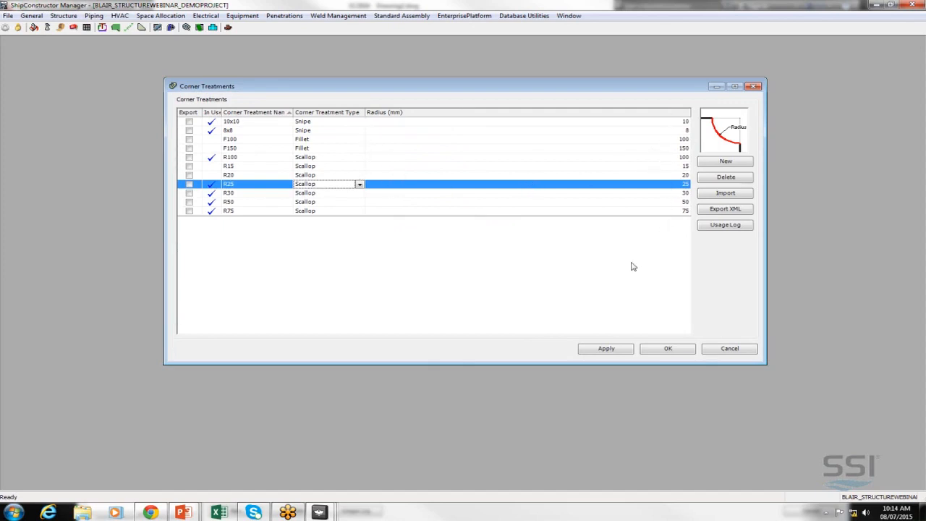
{"action": "left_click", "coordinate": [664, 351]}
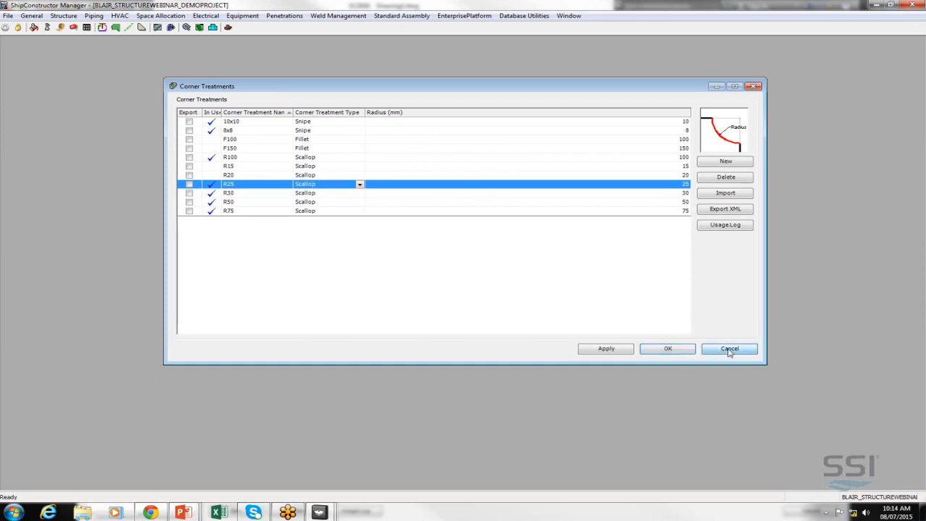
{"action": "left_click", "coordinate": [730, 352]}
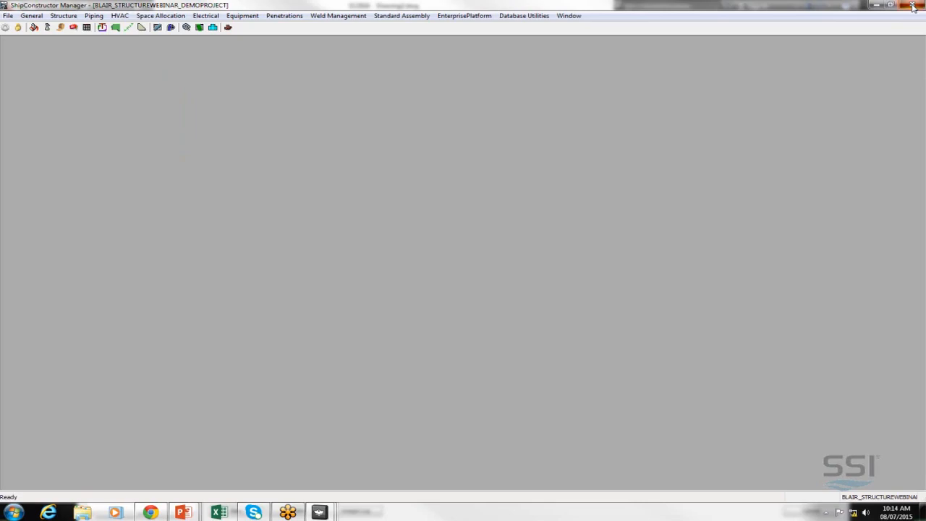
- Close ShipConstructor Manager, switch to the PowerPoint presentation and advance to the Modeling Concepts slide
{"action": "left_click", "coordinate": [913, 6]}
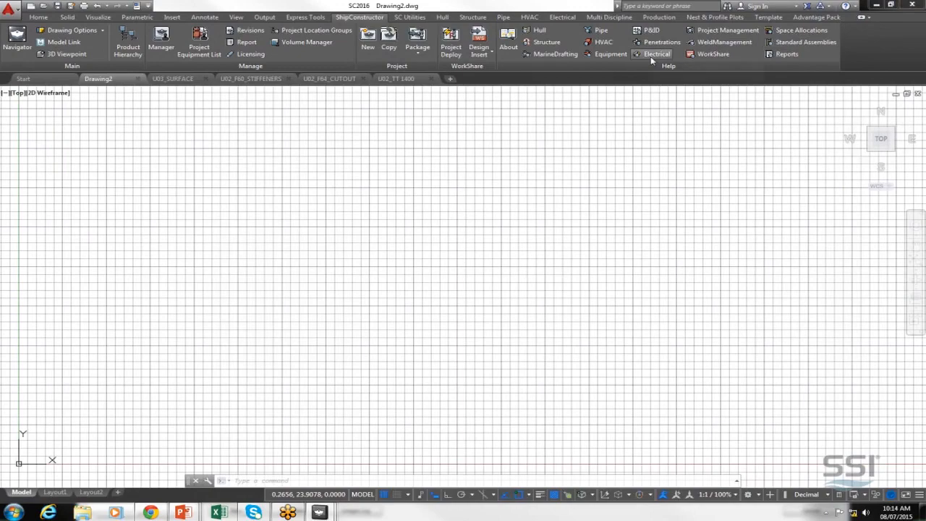
{"action": "key", "text": "alt+Tab"}
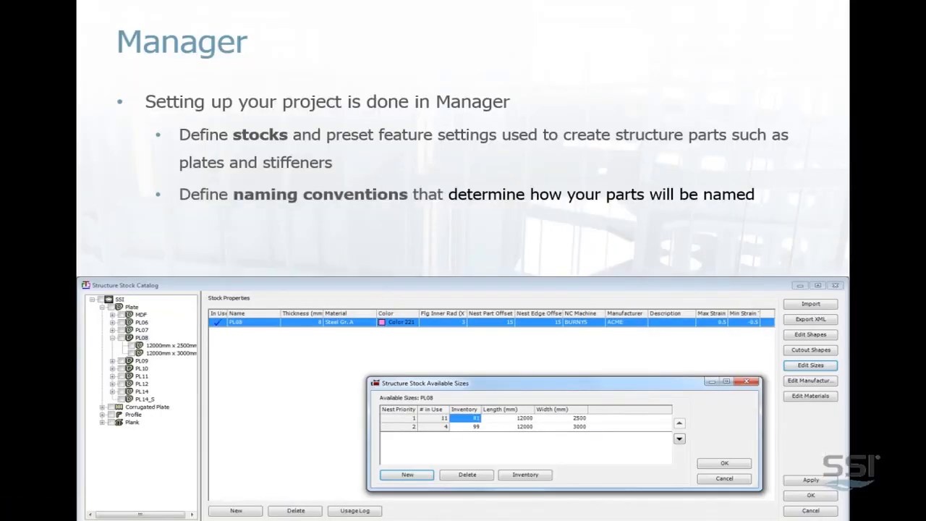
{"action": "key", "text": "Right"}
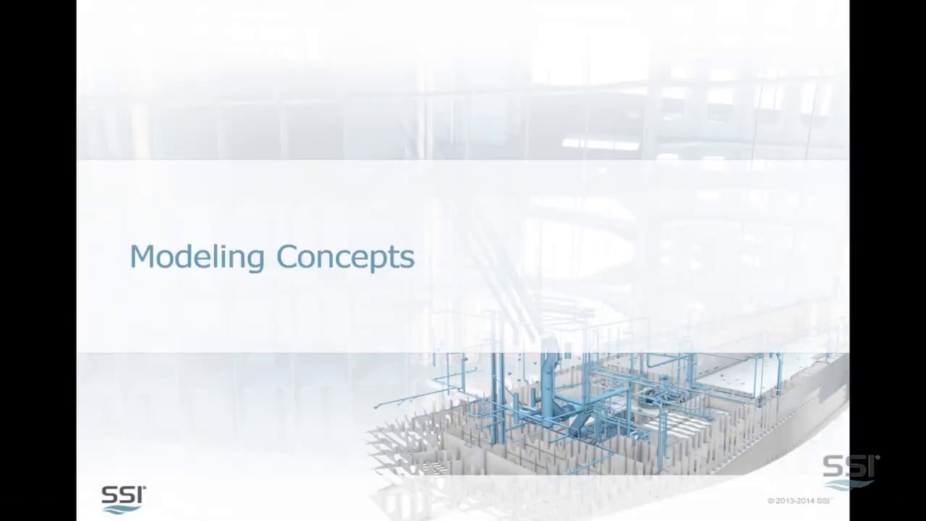
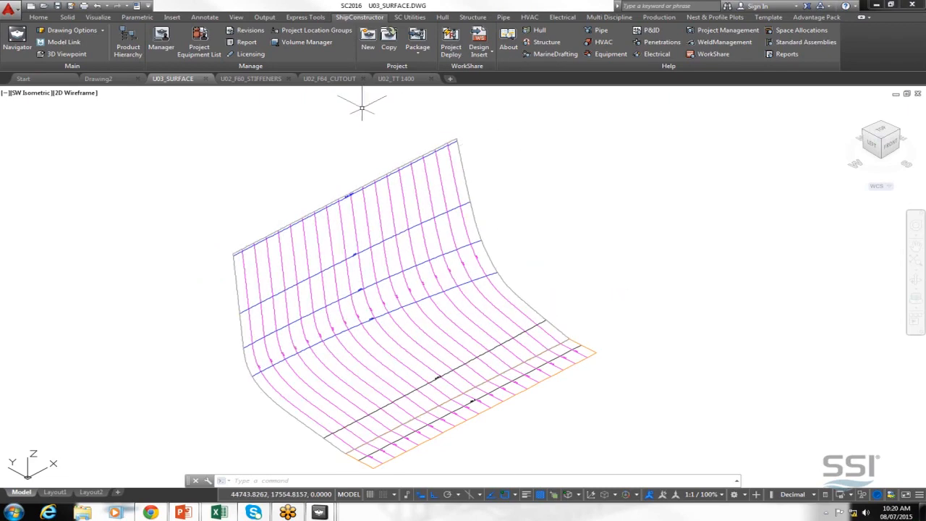
- Extract the F60 and F64 marklines from both hull surfaces as NURBS curves, keeping the surface marklines
{"action": "scroll", "coordinate": [558, 352], "scroll_direction": "up", "scroll_amount": 5}
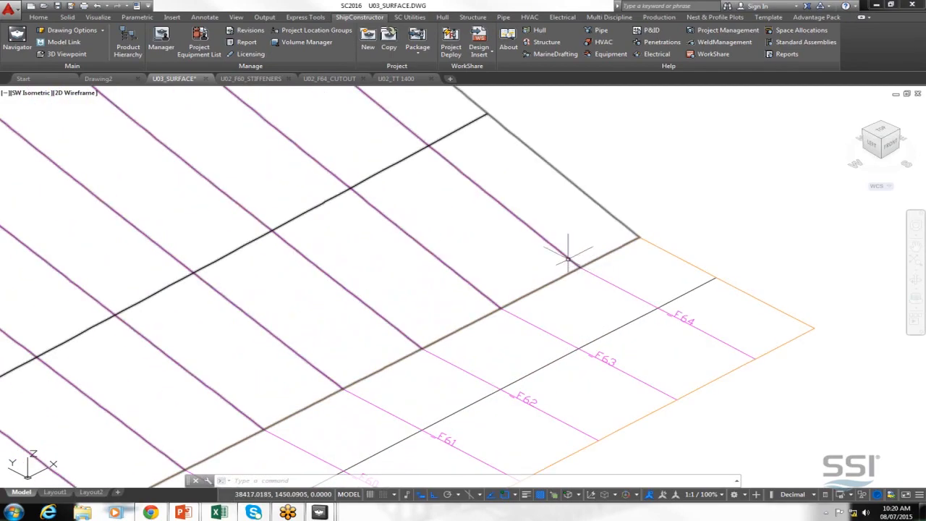
{"action": "scroll", "coordinate": [579, 159], "scroll_direction": "down", "scroll_amount": 2}
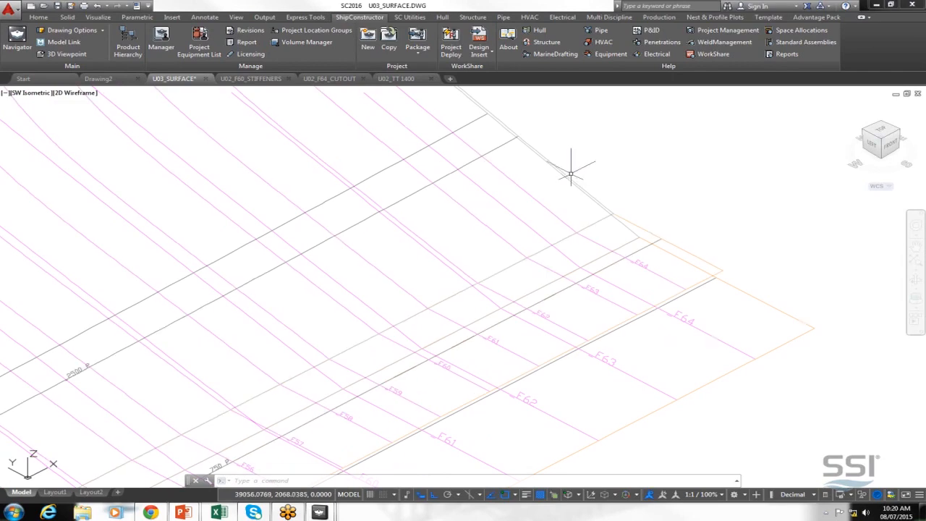
{"action": "middle_click_drag", "start_coordinate": [380, 347], "coordinate": [369, 367]}
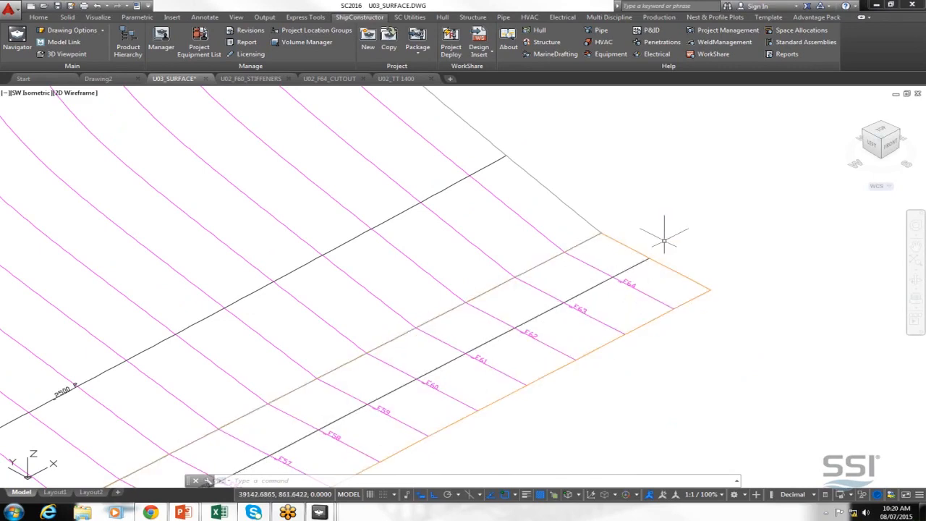
{"action": "left_click", "coordinate": [541, 221]}
{"action": "right_click", "coordinate": [539, 235]}
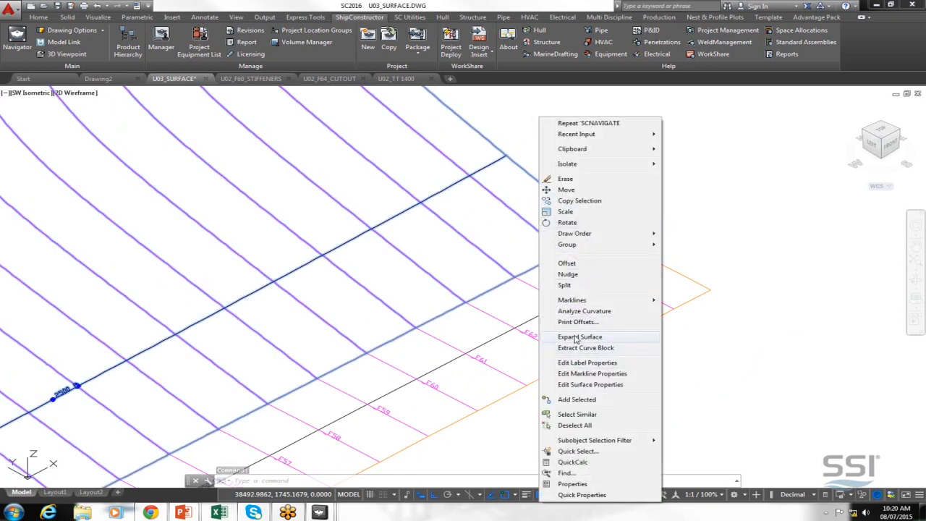
{"action": "mouse_move", "coordinate": [615, 300]}
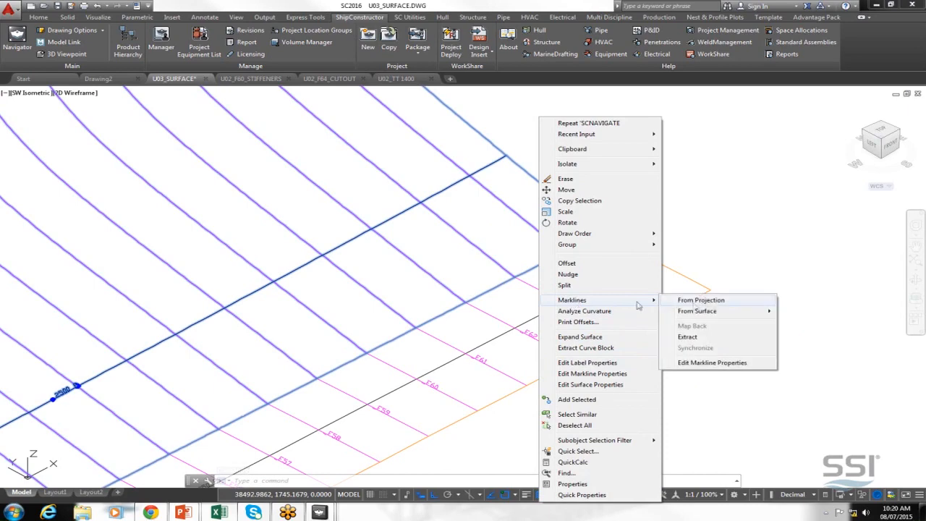
{"action": "left_click", "coordinate": [693, 336]}
{"action": "left_click", "coordinate": [578, 260]}
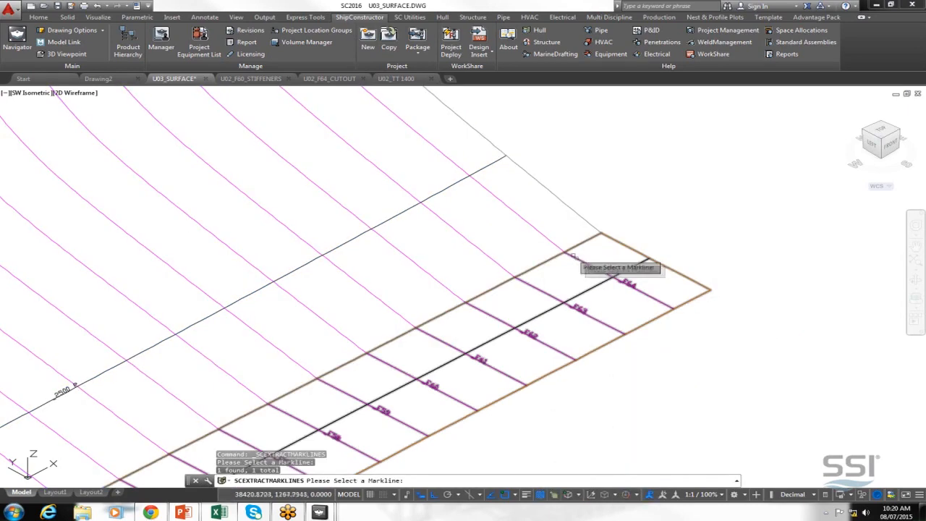
{"action": "left_click", "coordinate": [354, 343]}
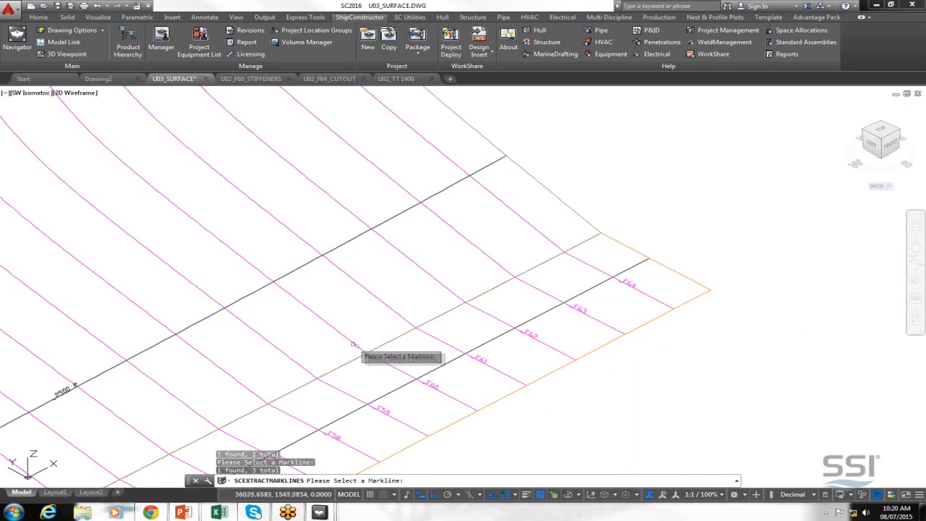
{"action": "left_click", "coordinate": [381, 362]}
{"action": "key", "text": "Return"}
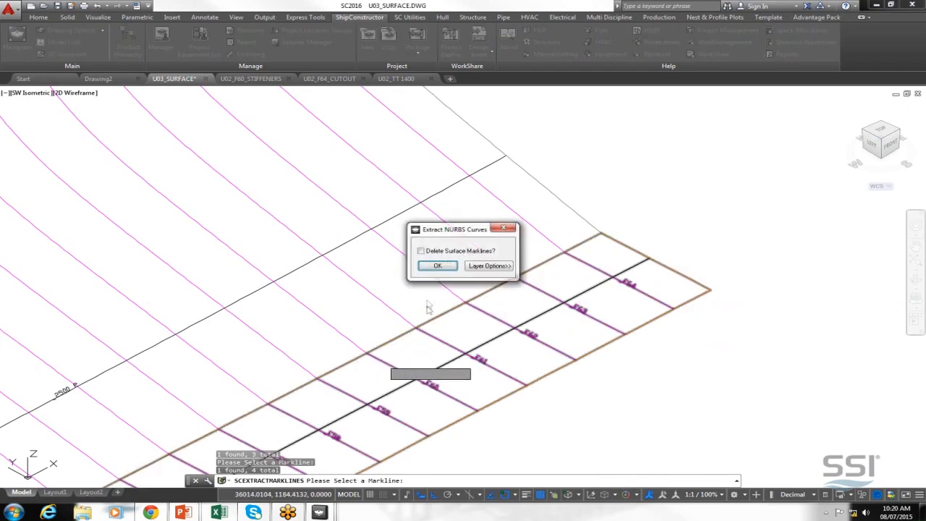
{"action": "left_click", "coordinate": [438, 266]}
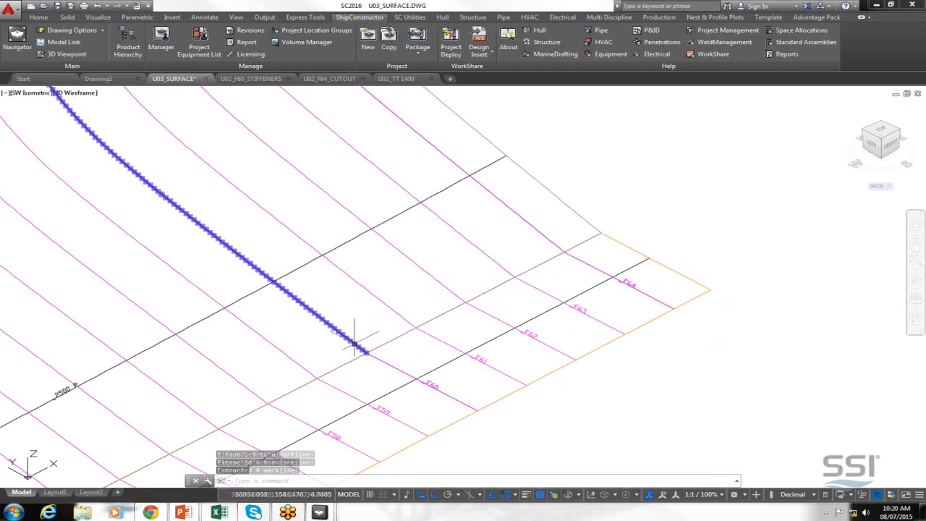
- Create frame planar group U02_F60_1 from the extracted F60 and F64 curves, with default assembly 0208 and coplanar curves joined at 0.01 mm tolerance
{"action": "left_click", "coordinate": [385, 359]}
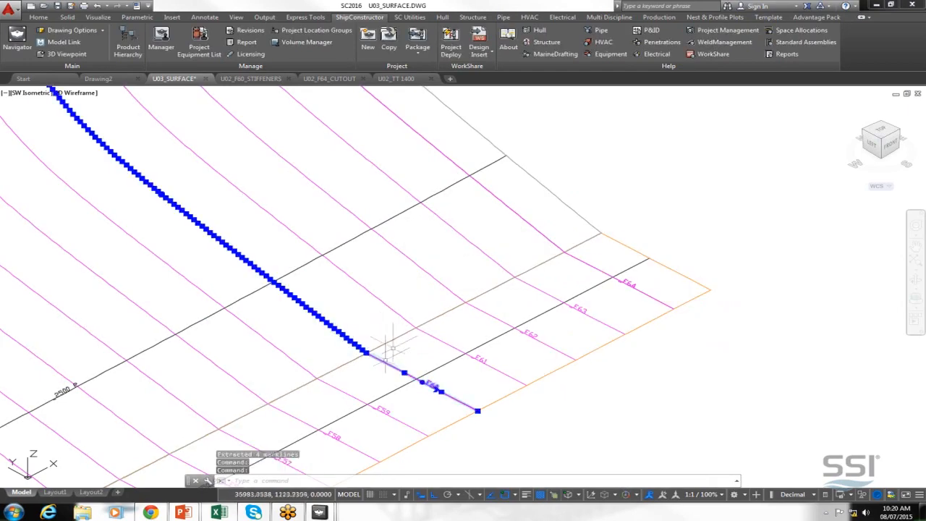
{"action": "left_click", "coordinate": [584, 258]}
{"action": "left_click", "coordinate": [553, 241]}
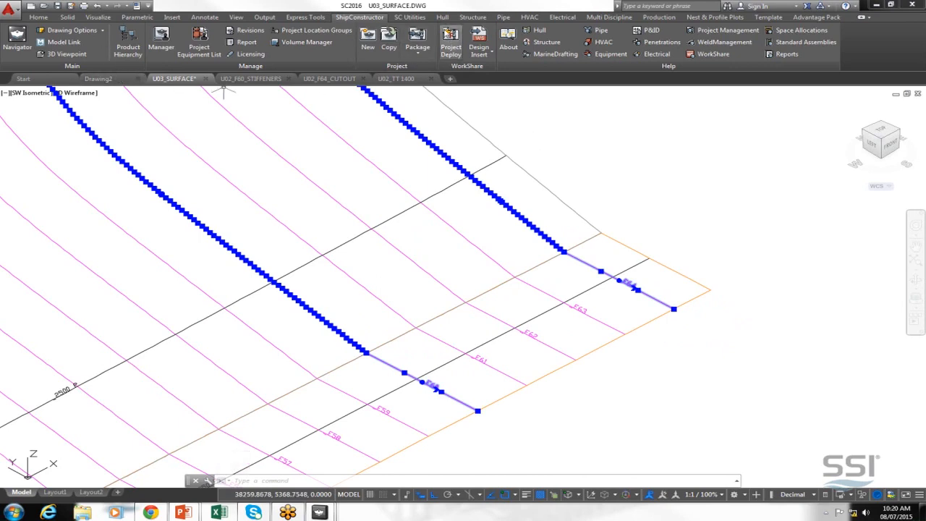
{"action": "left_click", "coordinate": [474, 18]}
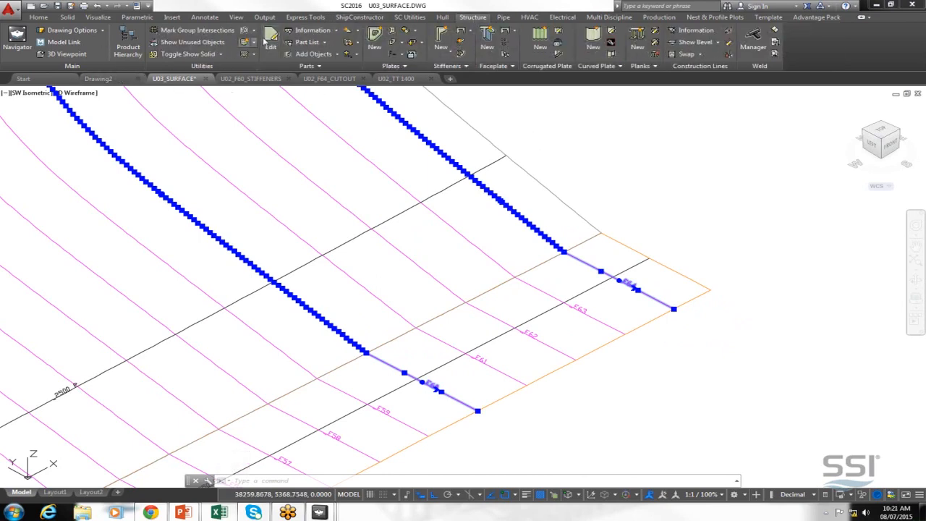
{"action": "left_click", "coordinate": [244, 45]}
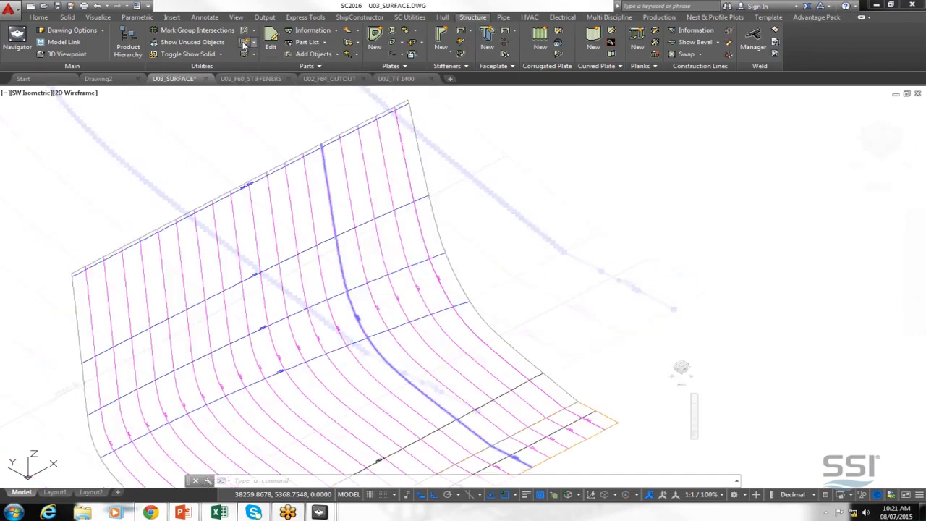
{"action": "left_click", "coordinate": [426, 189]}
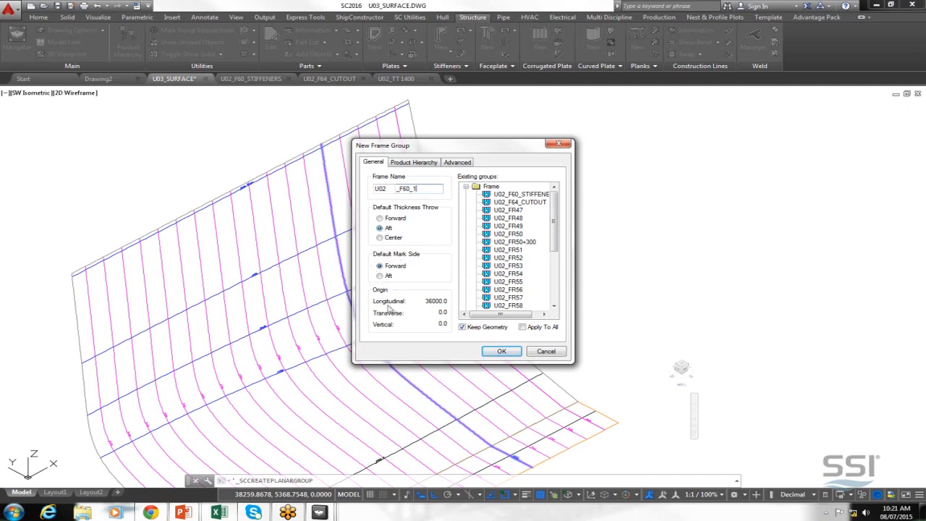
{"action": "left_click", "coordinate": [413, 163]}
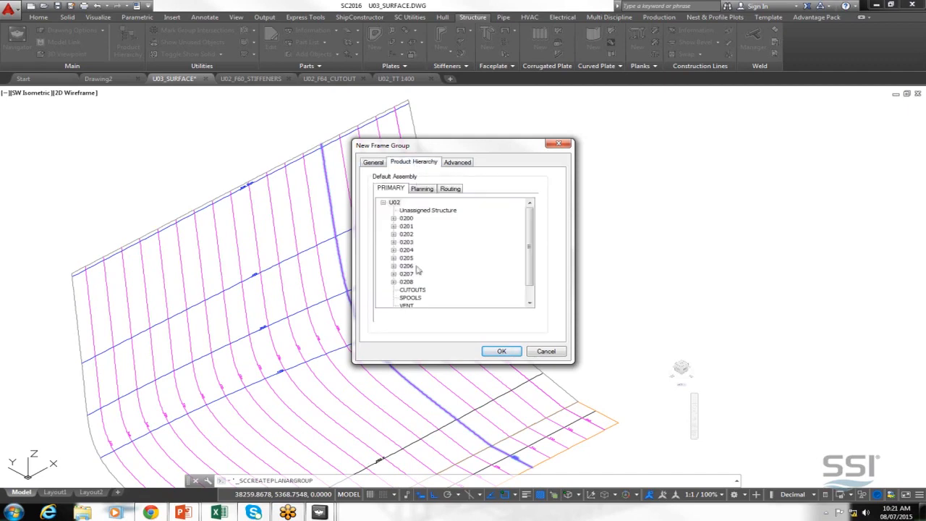
{"action": "left_click", "coordinate": [406, 282]}
{"action": "left_click", "coordinate": [498, 352]}
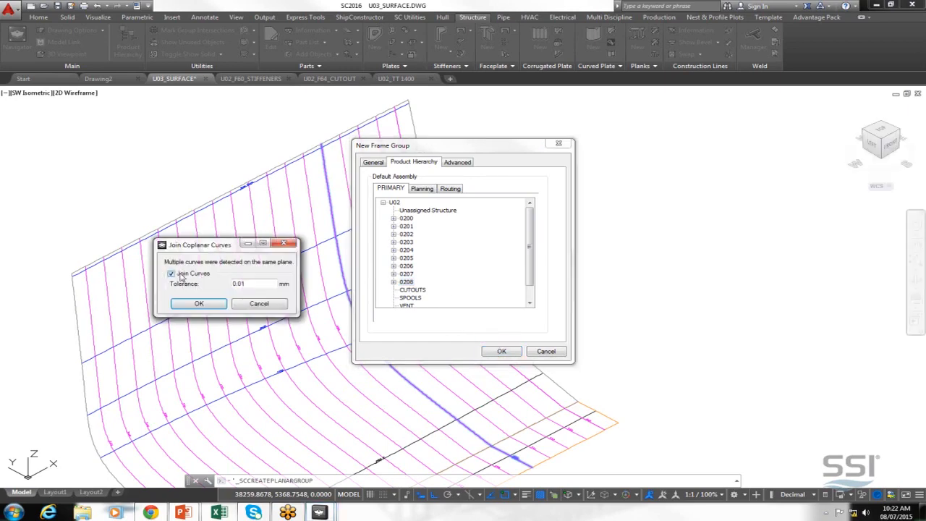
{"action": "left_click", "coordinate": [199, 305]}
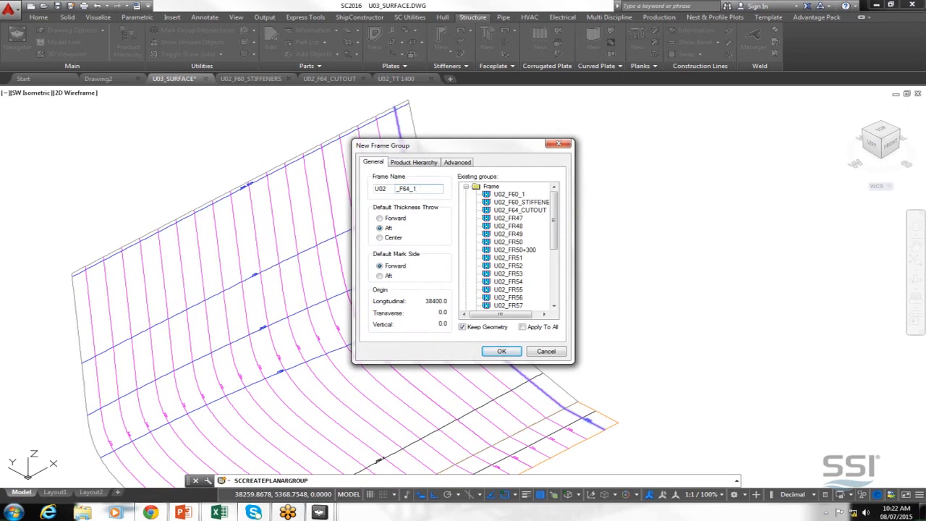
- Create the second frame group as U02_F64_1 and close the planar group creation report
{"action": "left_click", "coordinate": [498, 351]}
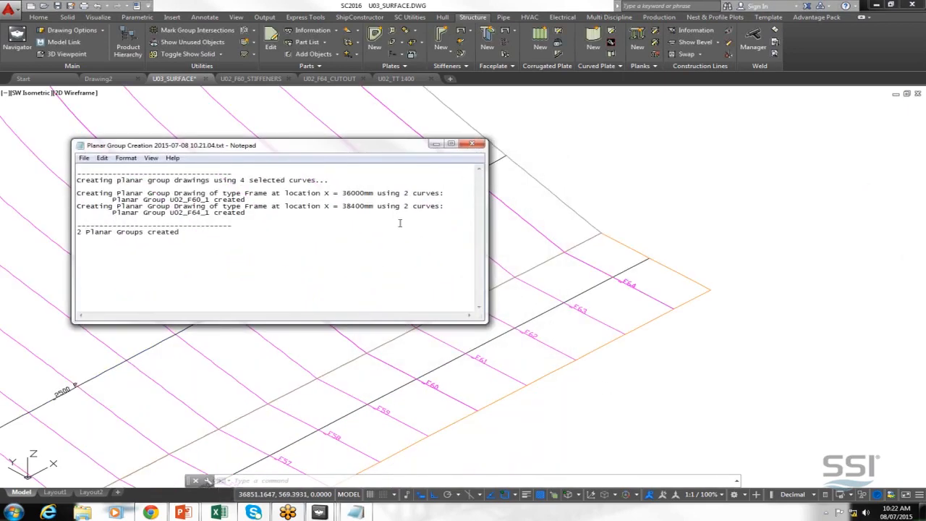
{"action": "left_click", "coordinate": [472, 143]}
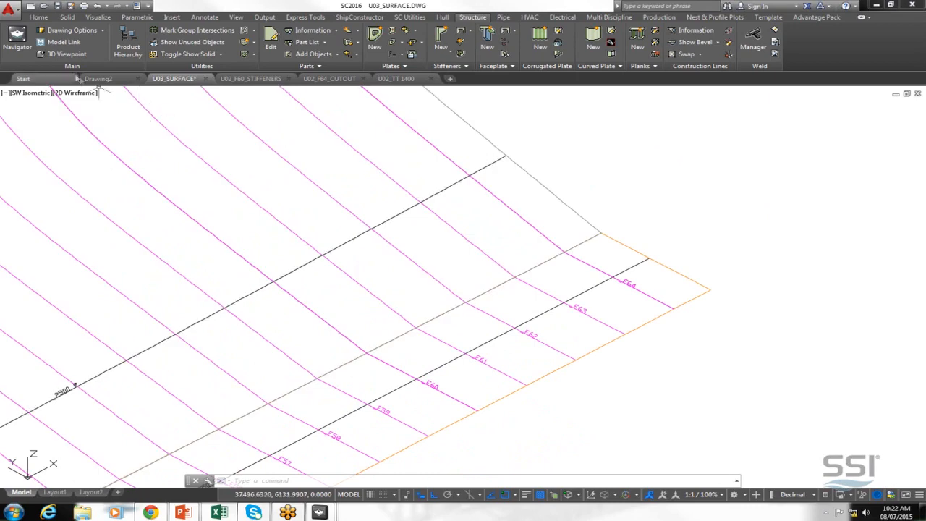
- Open the structure frame drawing U02_F60_1 from the Navigator
{"action": "left_click", "coordinate": [17, 36]}
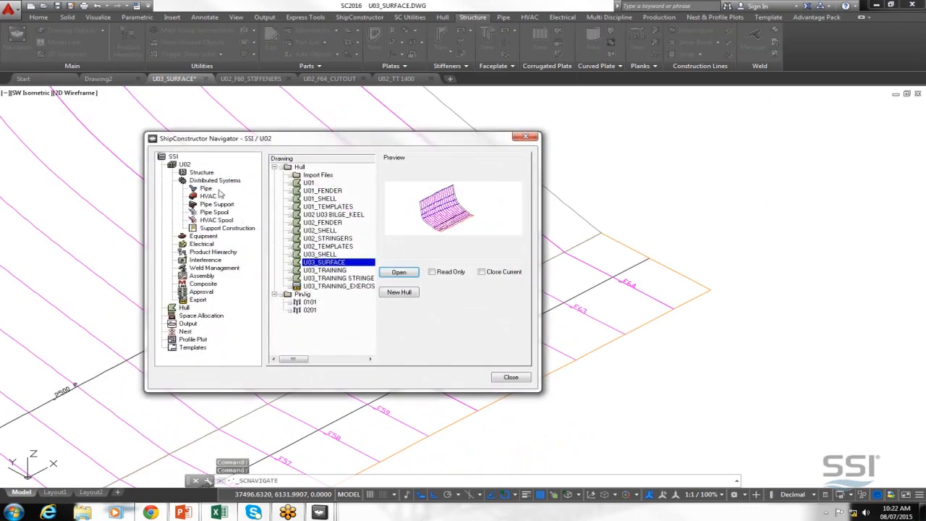
{"action": "left_click", "coordinate": [186, 174]}
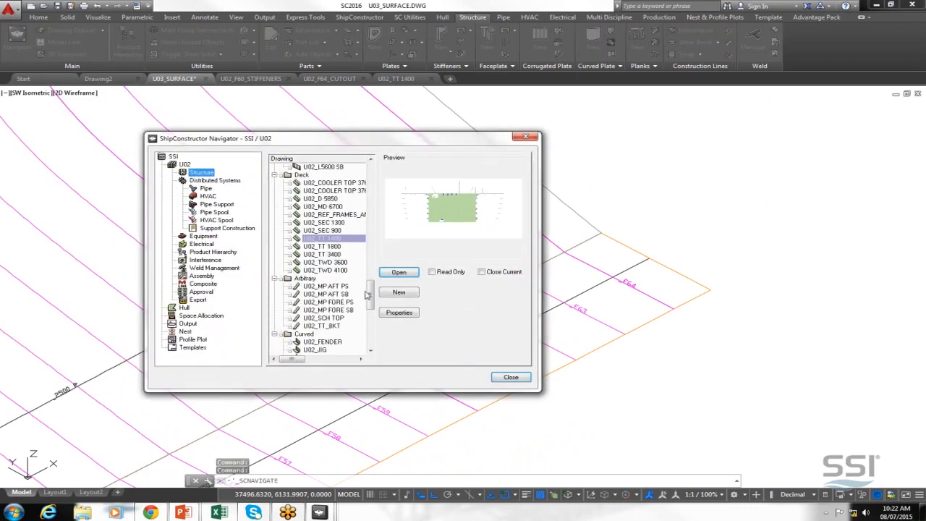
{"action": "left_click_drag", "start_coordinate": [375, 303], "coordinate": [372, 173]}
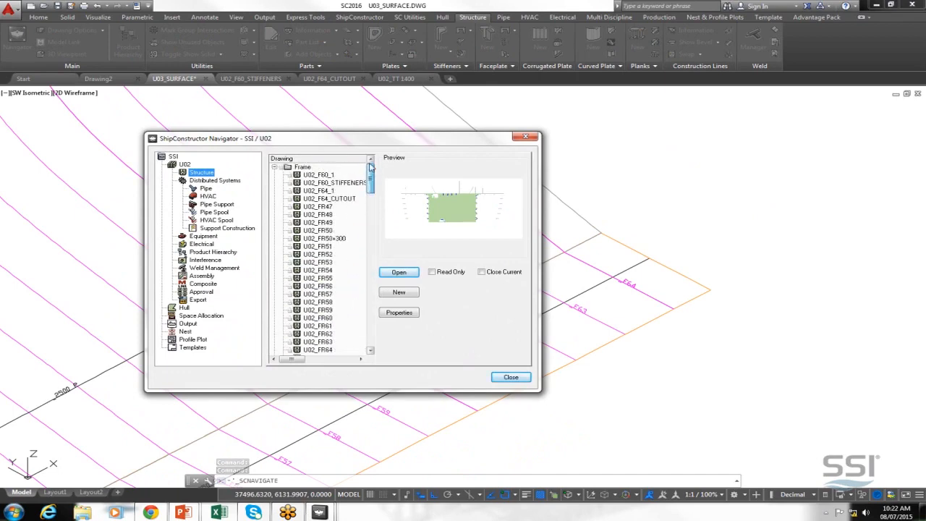
{"action": "left_click", "coordinate": [319, 176]}
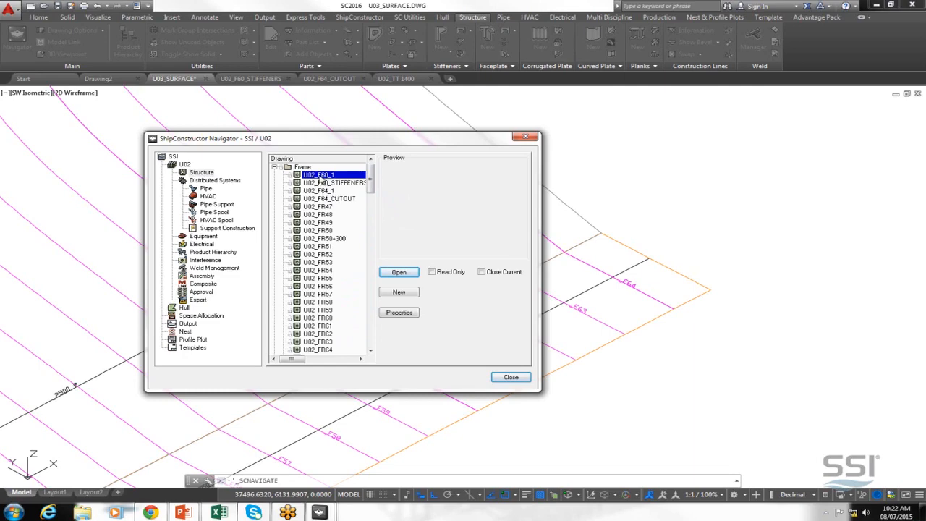
{"action": "left_click", "coordinate": [397, 270]}
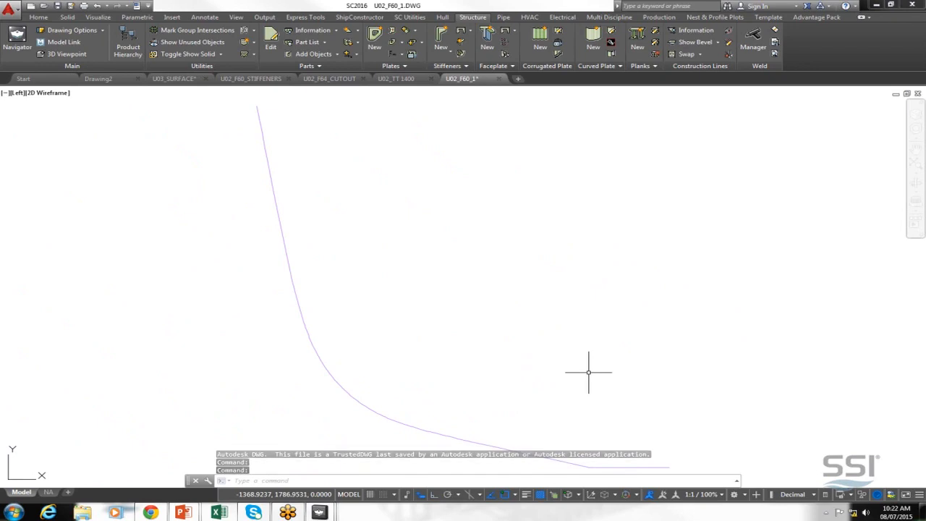
- Extend the flat bottom line to meet the sloped hull curve at the knuckle, using both as boundary edges and implied edge mode Extend
{"action": "scroll", "coordinate": [582, 465], "scroll_direction": "up", "scroll_amount": 5}
{"action": "middle_click_drag", "start_coordinate": [581, 464], "coordinate": [513, 403]}
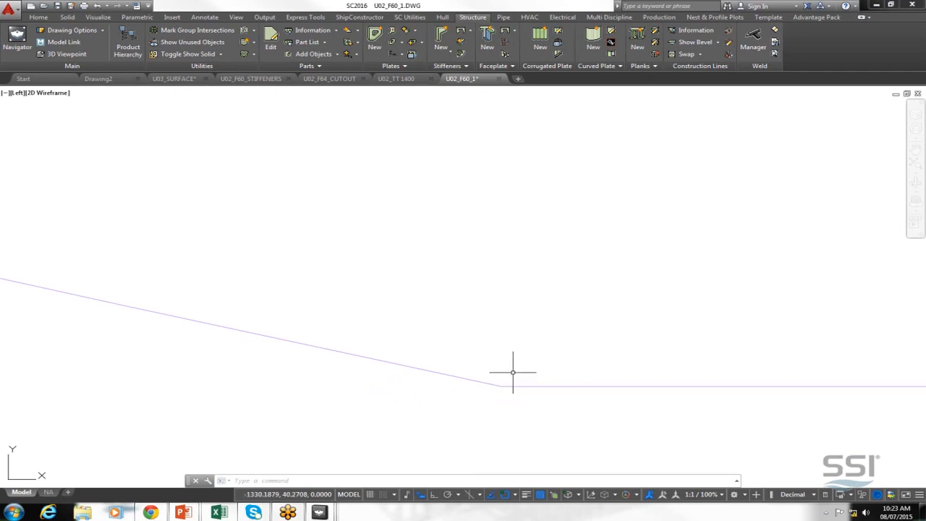
{"action": "scroll", "coordinate": [502, 387], "scroll_direction": "up", "scroll_amount": 5}
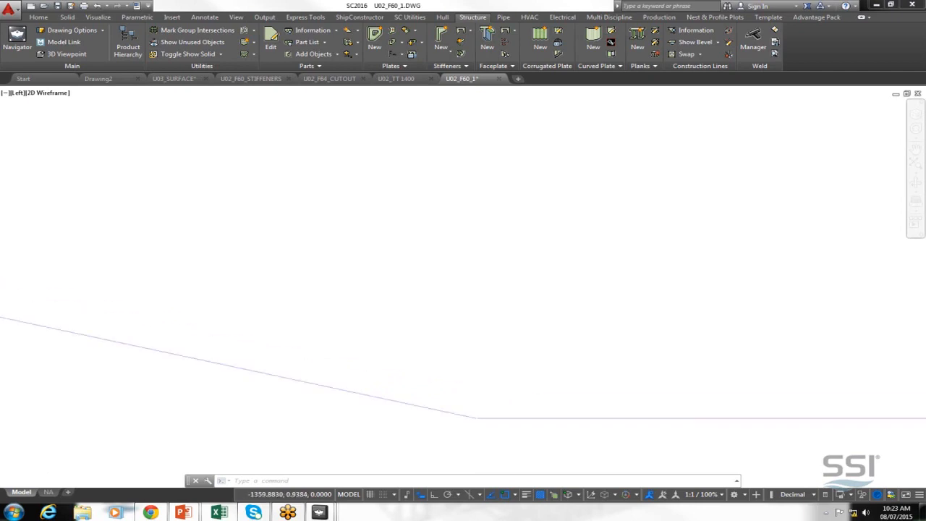
{"action": "middle_click_drag", "start_coordinate": [502, 388], "coordinate": [506, 358]}
{"action": "scroll", "coordinate": [488, 389], "scroll_direction": "up", "scroll_amount": 8}
{"action": "scroll", "coordinate": [442, 375], "scroll_direction": "up", "scroll_amount": 3}
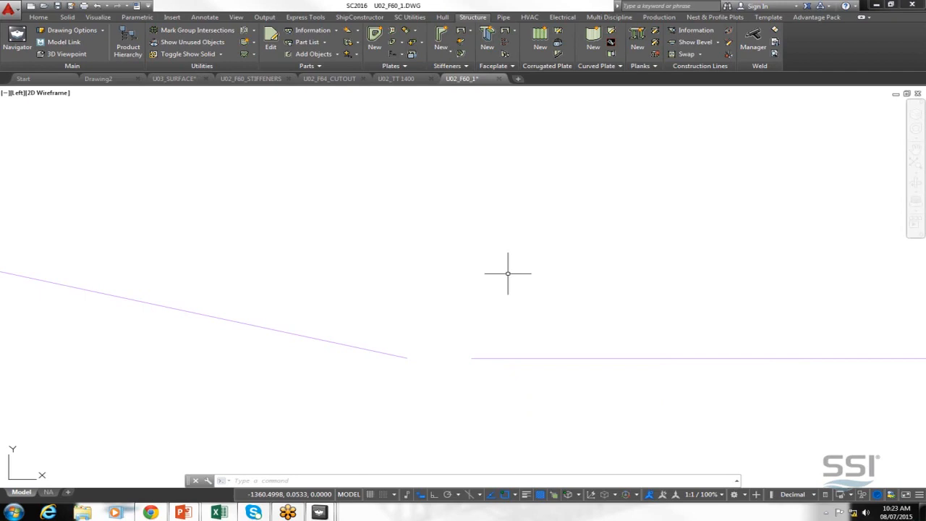
{"action": "type", "text": "ex"}
{"action": "key", "text": "Return"}
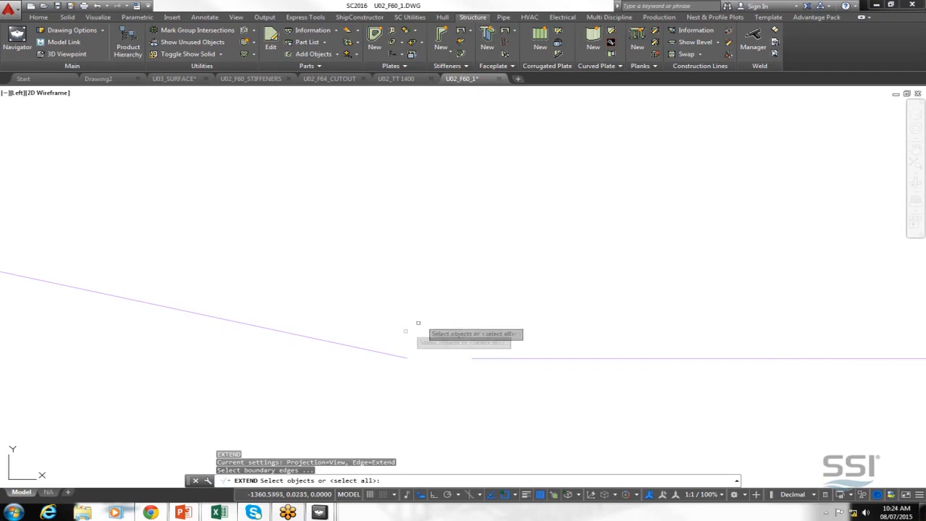
{"action": "left_click", "coordinate": [384, 352]}
{"action": "left_click", "coordinate": [481, 358]}
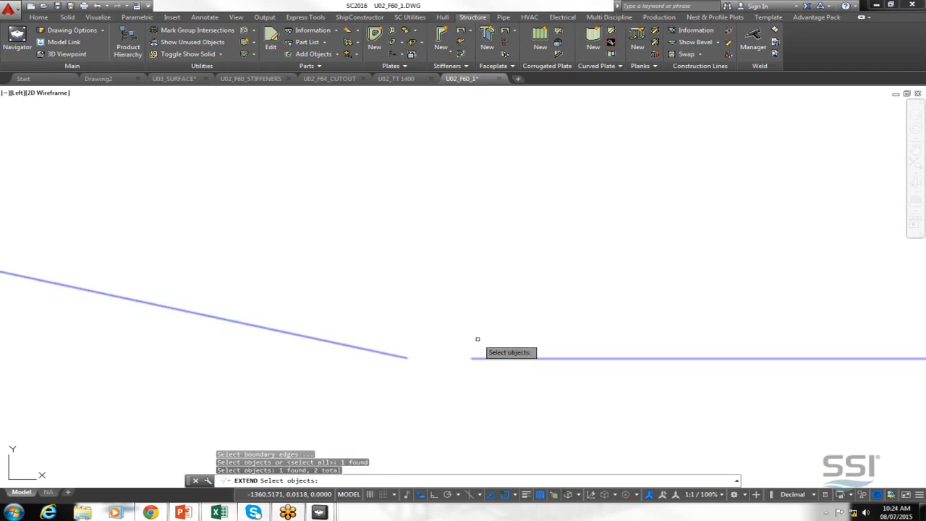
{"action": "key", "text": "Return"}
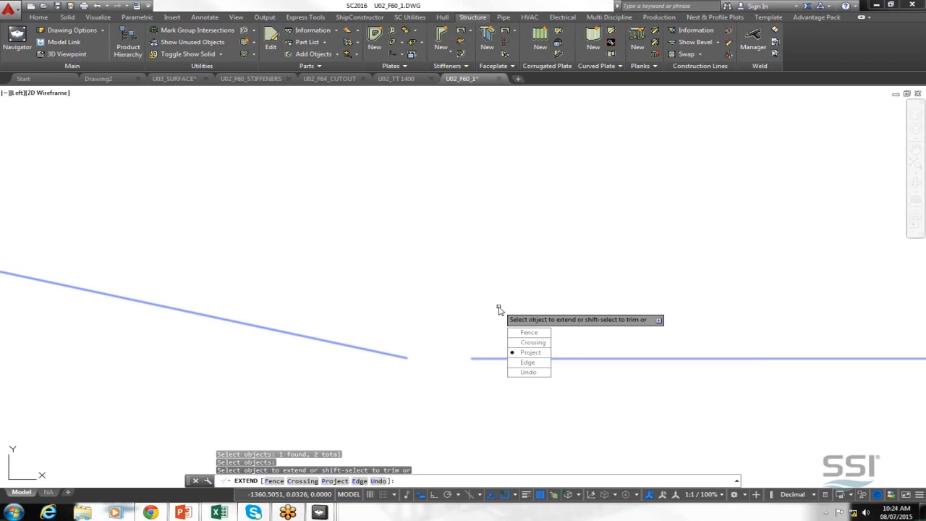
{"action": "type", "text": "e"}
{"action": "key", "text": "Return"}
{"action": "key", "text": "Return"}
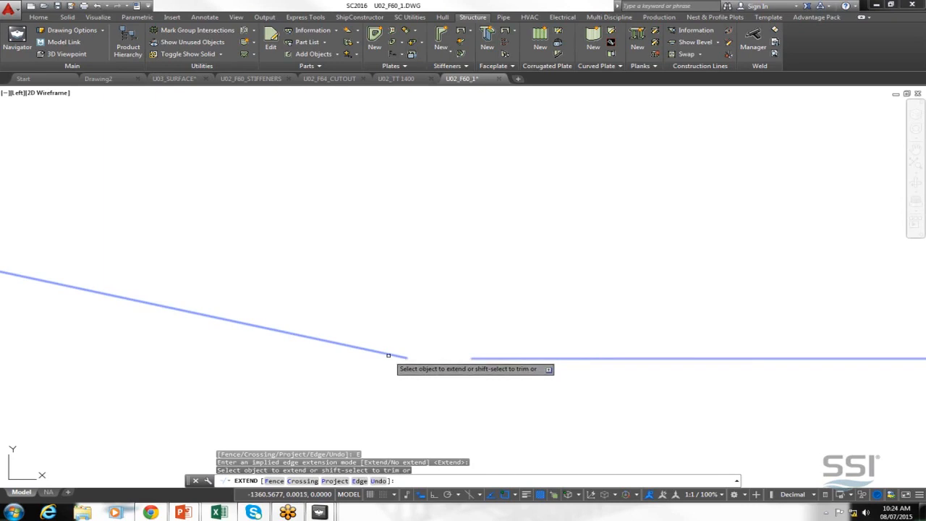
{"action": "left_click", "coordinate": [520, 358]}
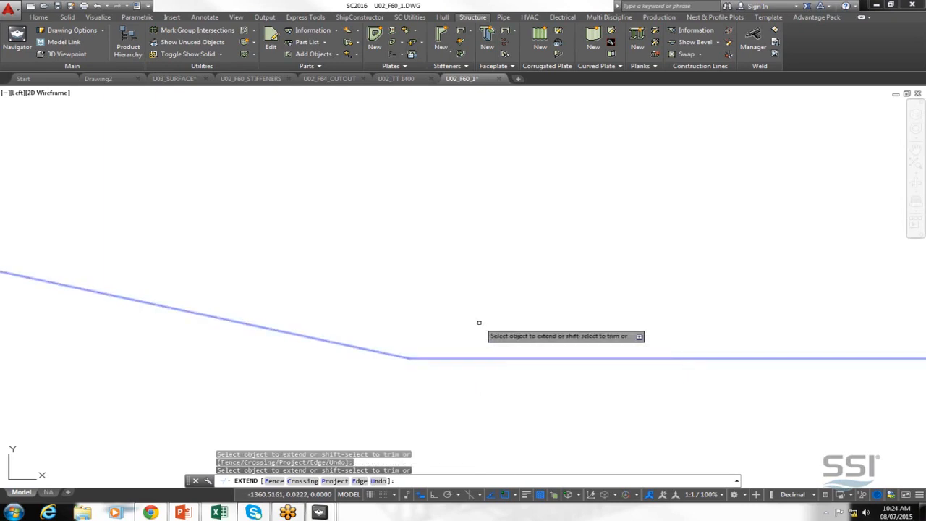
{"action": "key", "text": "Return"}
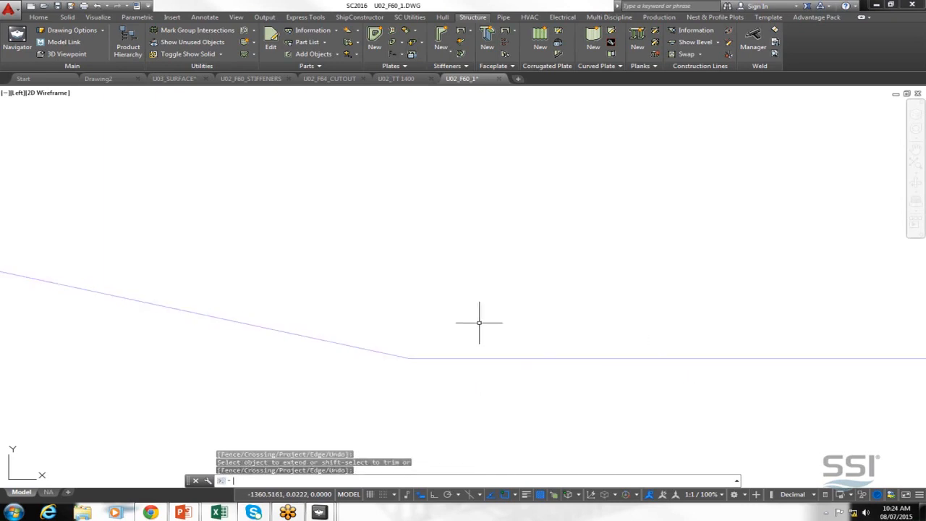
- Join the sloped hull curve and the flat bottom line into one polyline
{"action": "left_click_drag", "start_coordinate": [479, 323], "coordinate": [393, 311]}
{"action": "type", "text": "jo"}
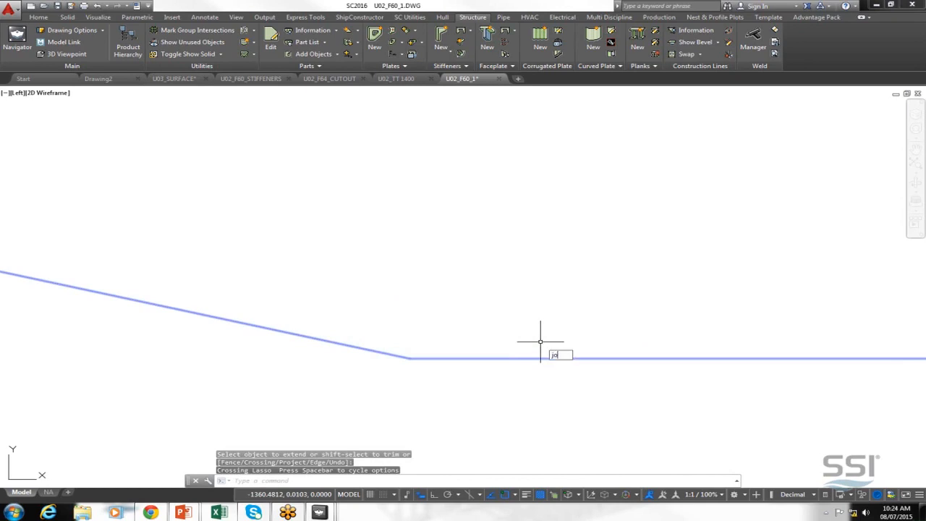
{"action": "type", "text": "in"}
{"action": "key", "text": "Return"}
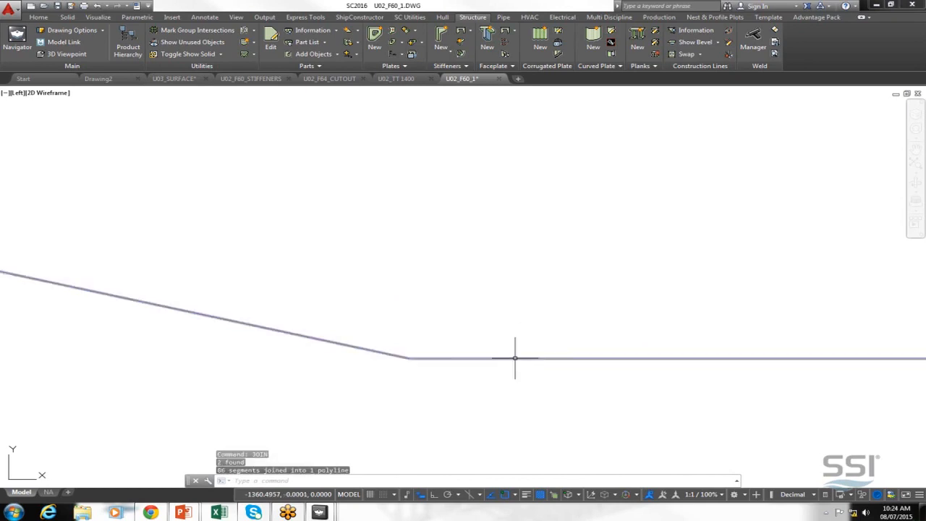
- Switch the frame drawing's visual style to Conceptual with the whole hull curve in view
{"action": "type", "text": "z"}
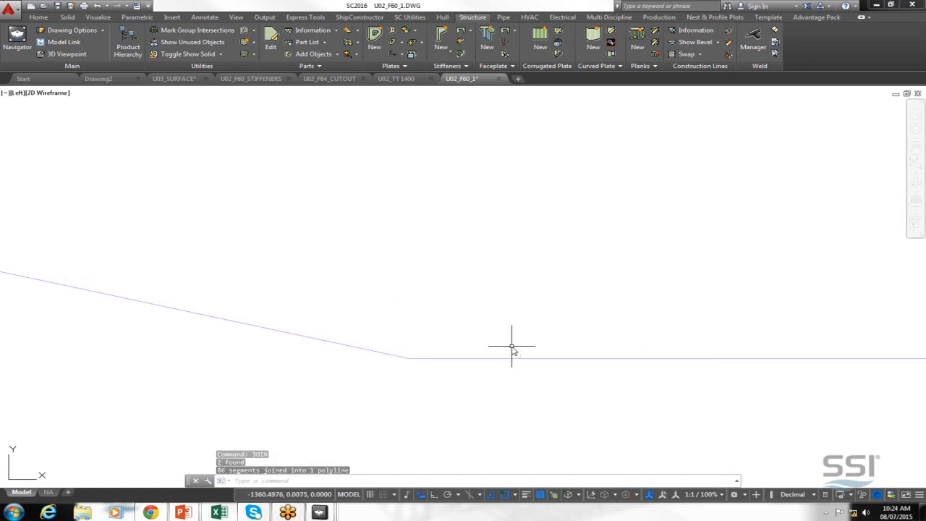
{"action": "key", "text": "Return"}
{"action": "type", "text": "e"}
{"action": "key", "text": "Return"}
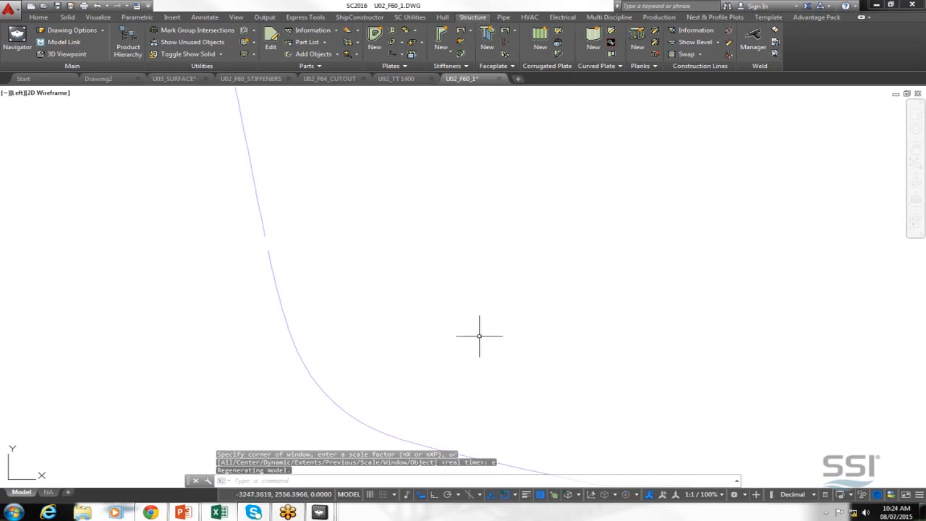
{"action": "type", "text": "vs"}
{"action": "key", "text": "Return"}
{"action": "type", "text": "con"}
{"action": "key", "text": "Return"}
{"action": "middle_click_drag", "start_coordinate": [478, 338], "coordinate": [401, 311]}
{"action": "scroll", "coordinate": [435, 323], "scroll_direction": "down", "scroll_amount": 2}
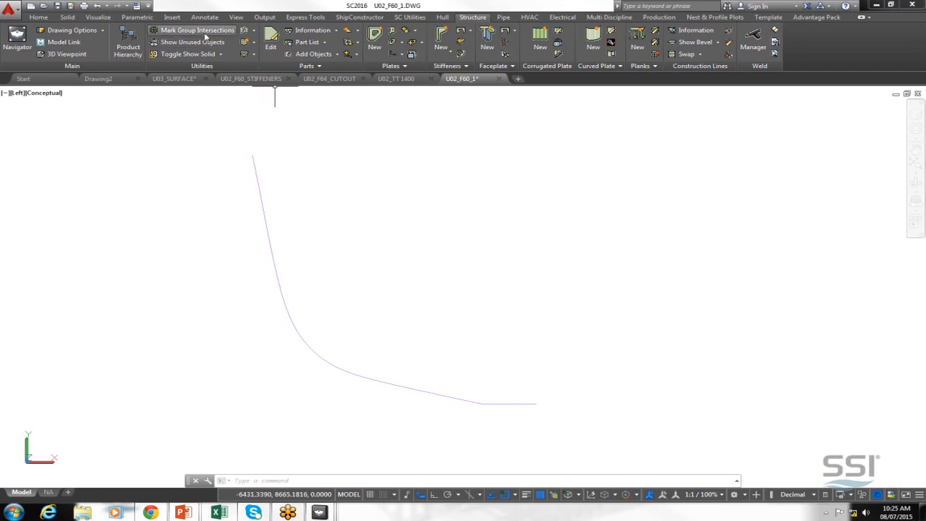
- Mark the moldplane intersections of U02_L 750 PS, U02_L2500 PS and U02_TT 1400 on layer _Draft_Cut with labels of size 150
{"action": "left_click", "coordinate": [204, 30]}
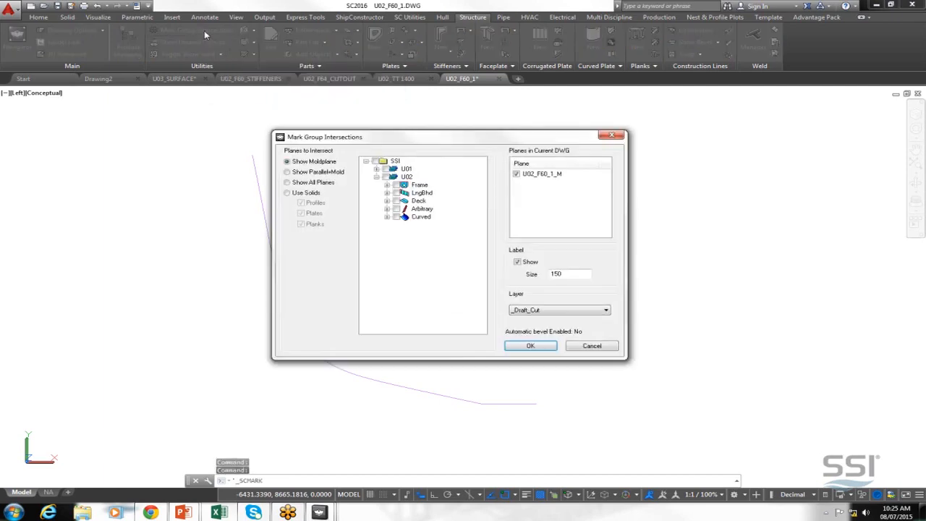
{"action": "left_click", "coordinate": [387, 193]}
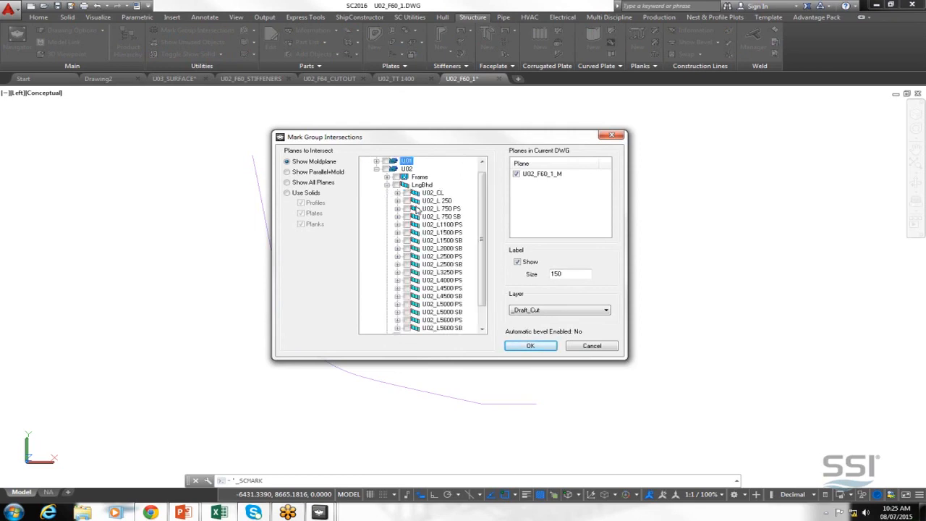
{"action": "left_click", "coordinate": [406, 209]}
{"action": "scroll", "coordinate": [487, 223], "scroll_direction": "down", "scroll_amount": 1}
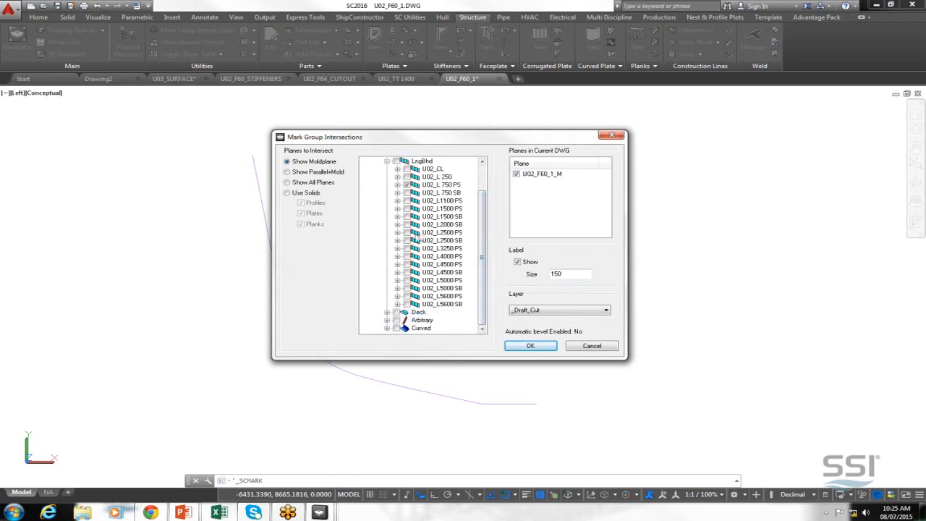
{"action": "left_click", "coordinate": [406, 233]}
{"action": "left_click", "coordinate": [387, 312]}
{"action": "scroll", "coordinate": [485, 279], "scroll_direction": "down", "scroll_amount": 1}
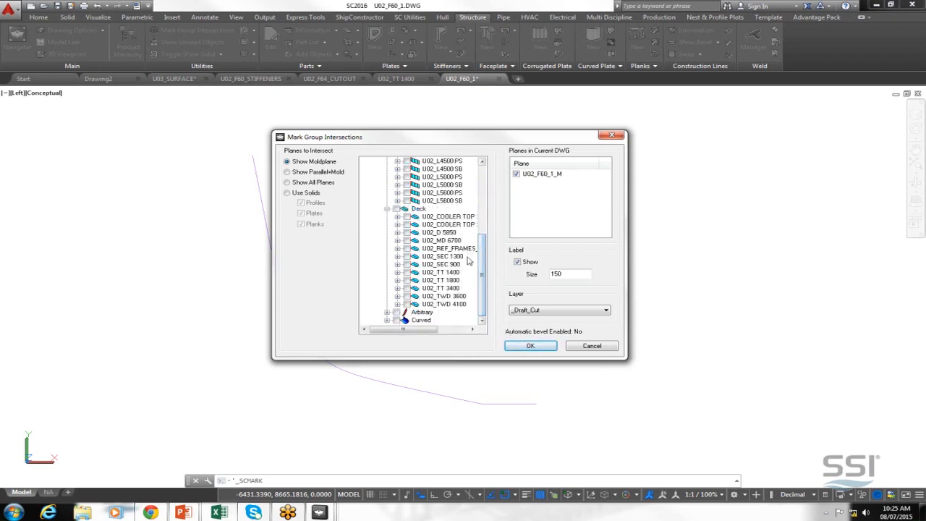
{"action": "left_click", "coordinate": [514, 345]}
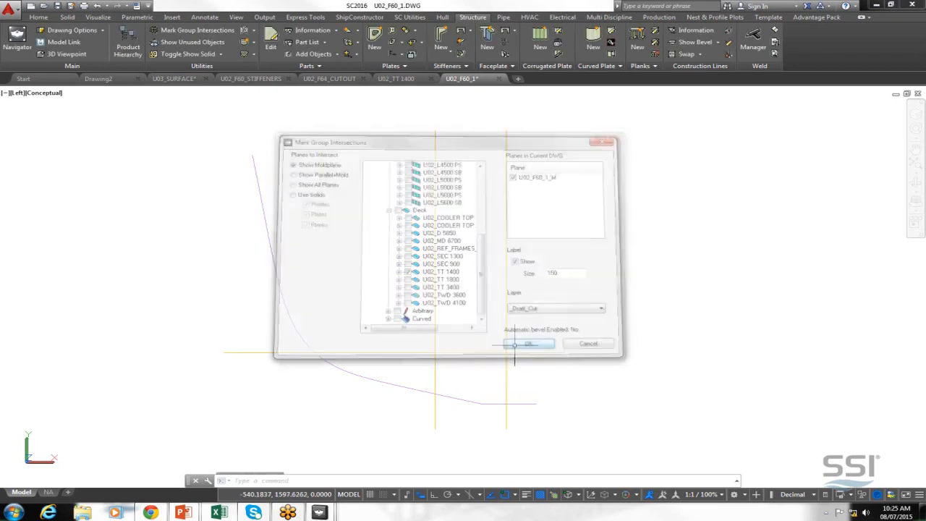
- Display the ViewCube and make U02_F60_1_M the current coordinate system
{"action": "scroll", "coordinate": [475, 424], "scroll_direction": "up", "scroll_amount": 3}
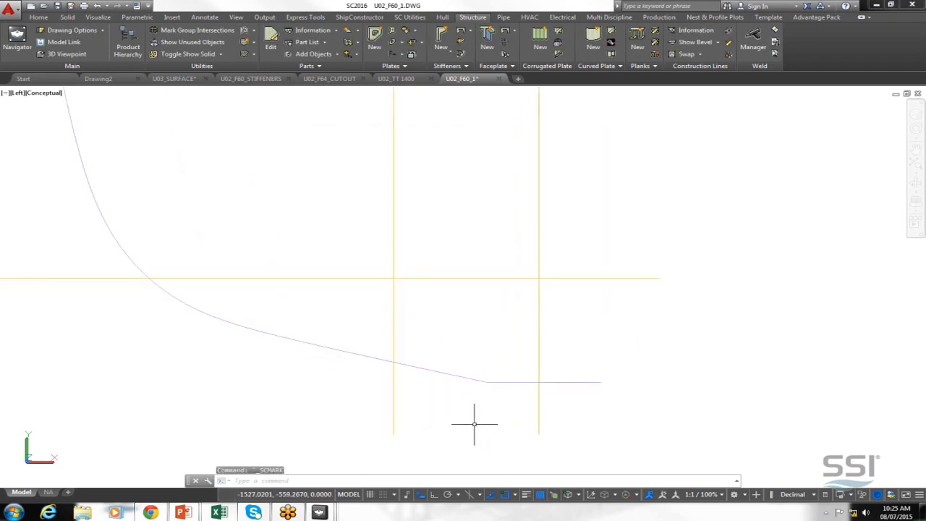
{"action": "scroll", "coordinate": [475, 424], "scroll_direction": "up", "scroll_amount": 1}
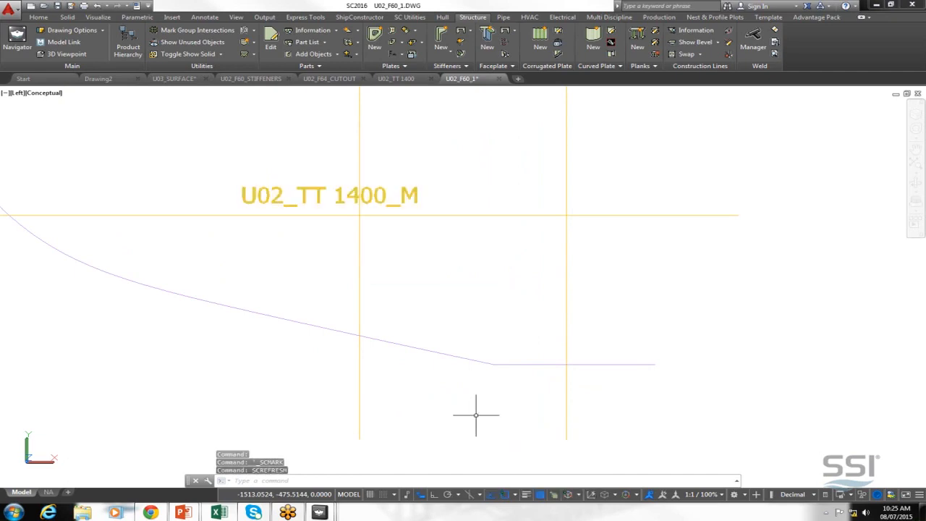
{"action": "scroll", "coordinate": [487, 420], "scroll_direction": "down", "scroll_amount": 3}
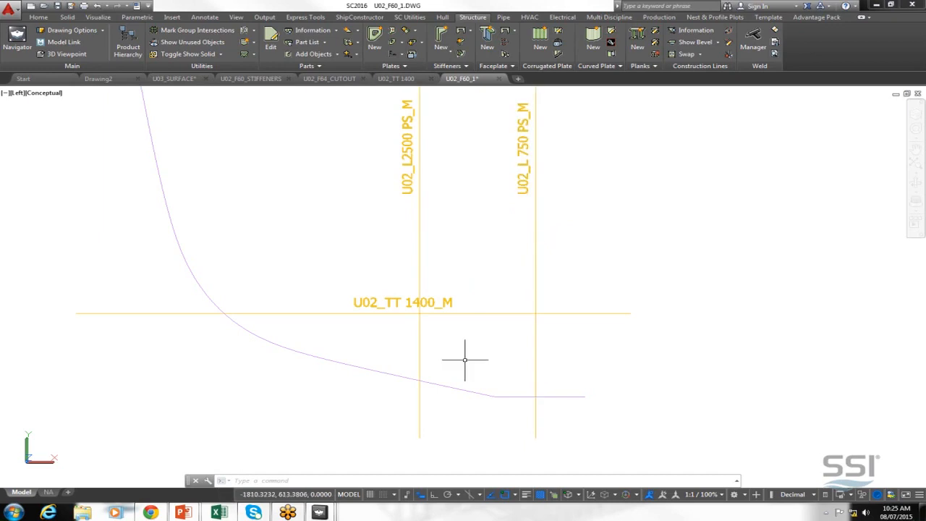
{"action": "scroll", "coordinate": [465, 359], "scroll_direction": "up", "scroll_amount": 4}
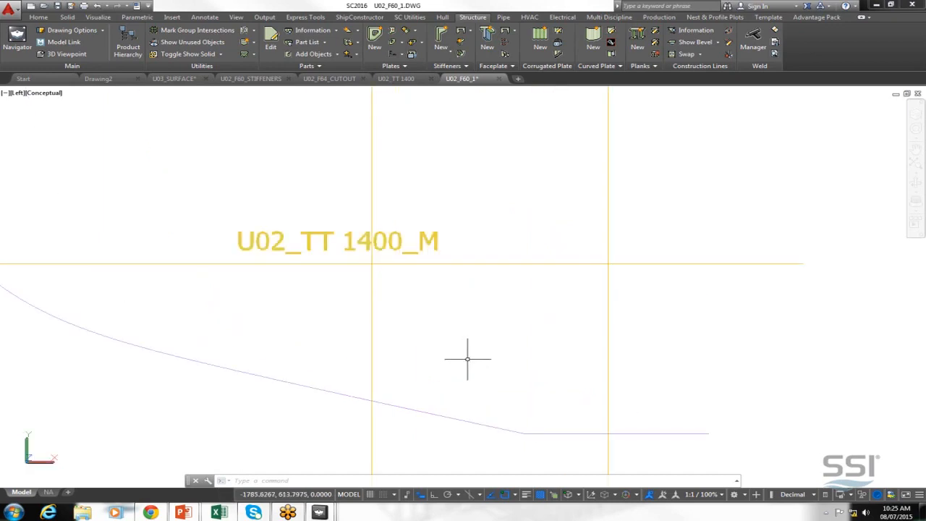
{"action": "middle_click_drag", "start_coordinate": [468, 359], "coordinate": [480, 304]}
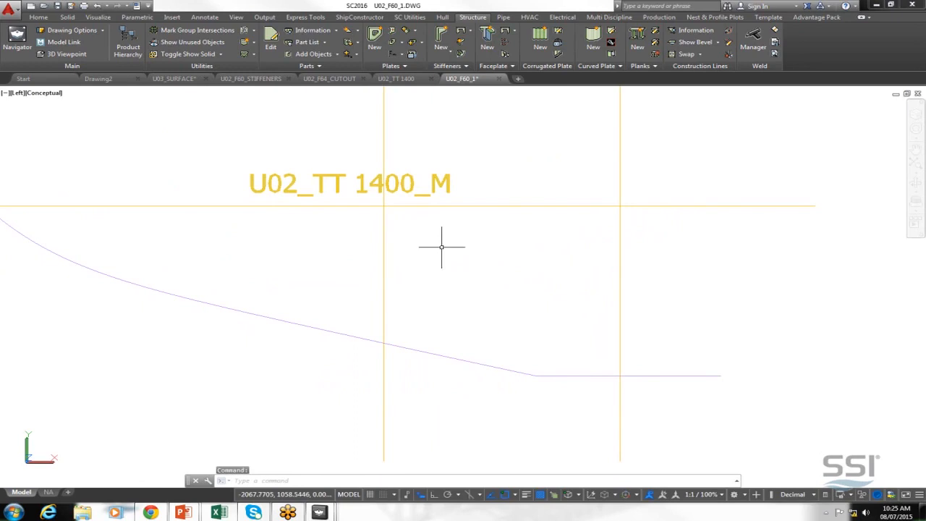
{"action": "left_click", "coordinate": [915, 116]}
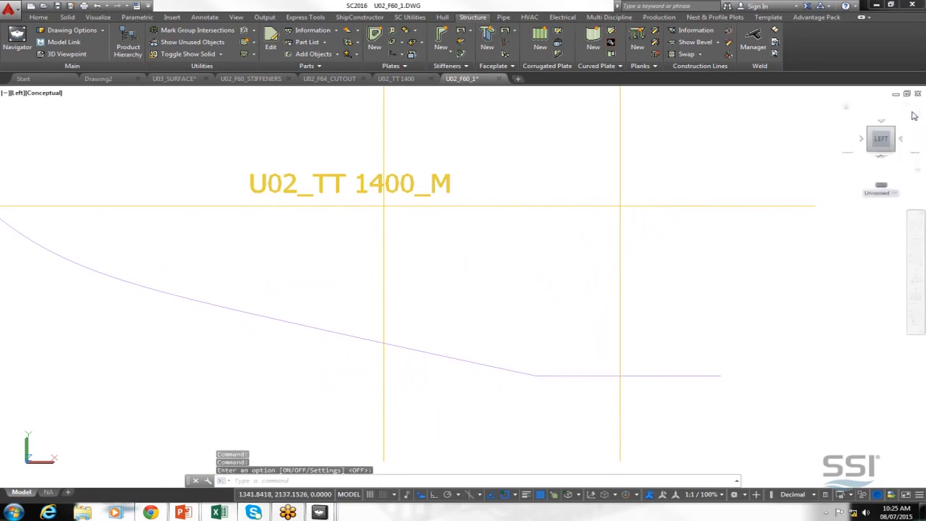
{"action": "left_click", "coordinate": [883, 190]}
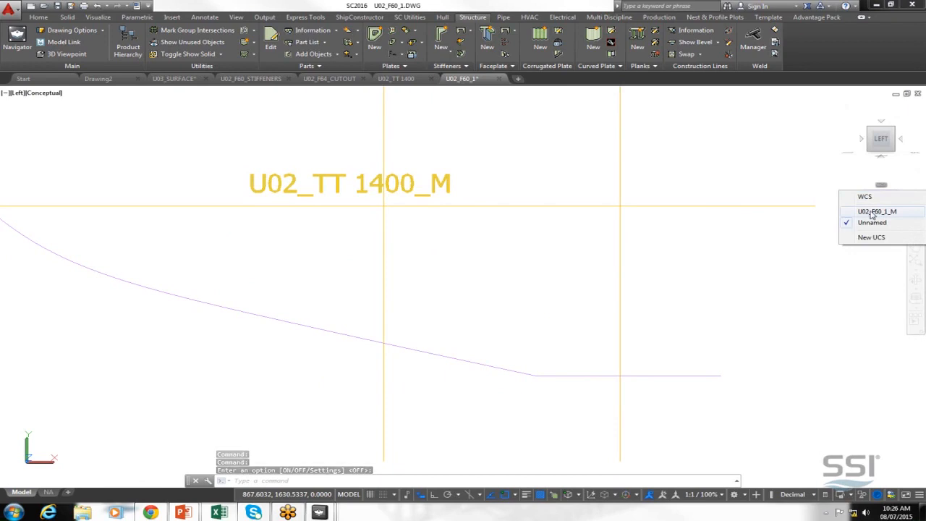
{"action": "left_click", "coordinate": [874, 212]}
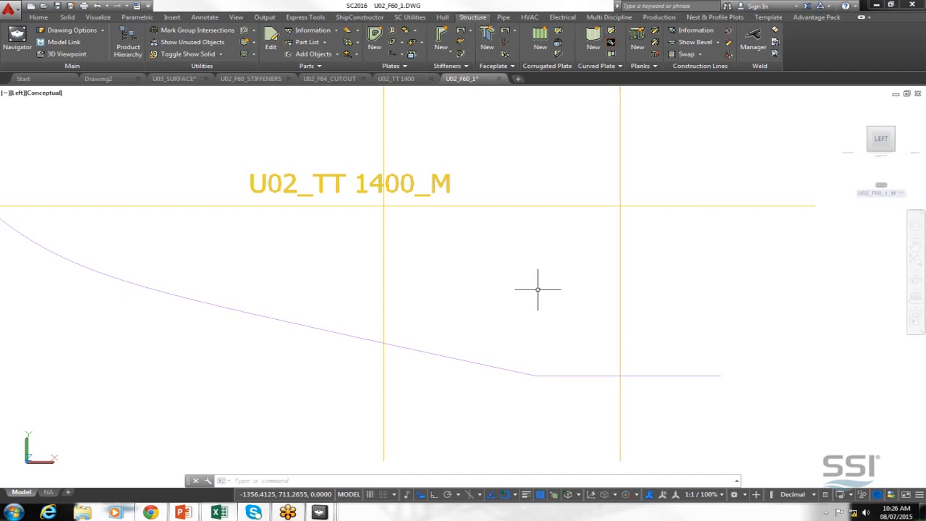
- Create a PL08 plate with Aft throw direction in the area bounded by the L2500, L 750 and TT 1400 marklines and the hull curve
{"action": "left_click", "coordinate": [569, 207]}
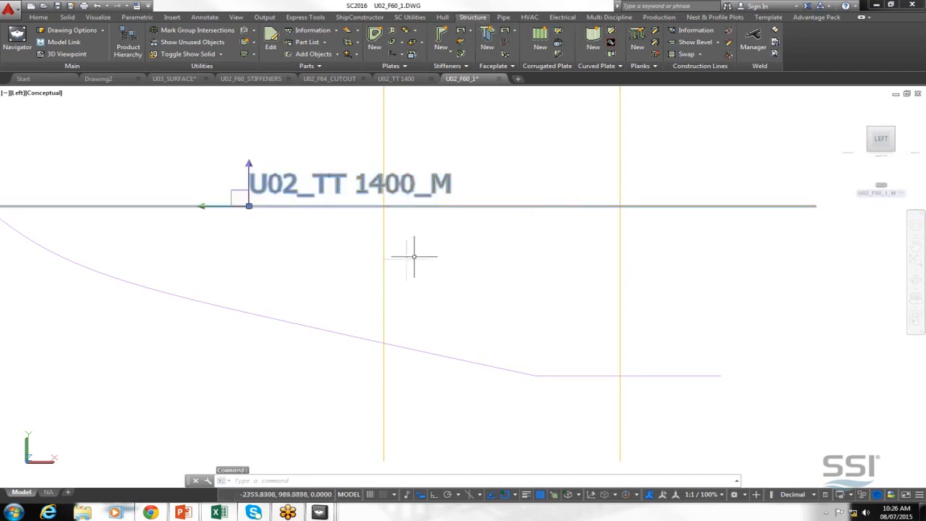
{"action": "key", "text": "Escape"}
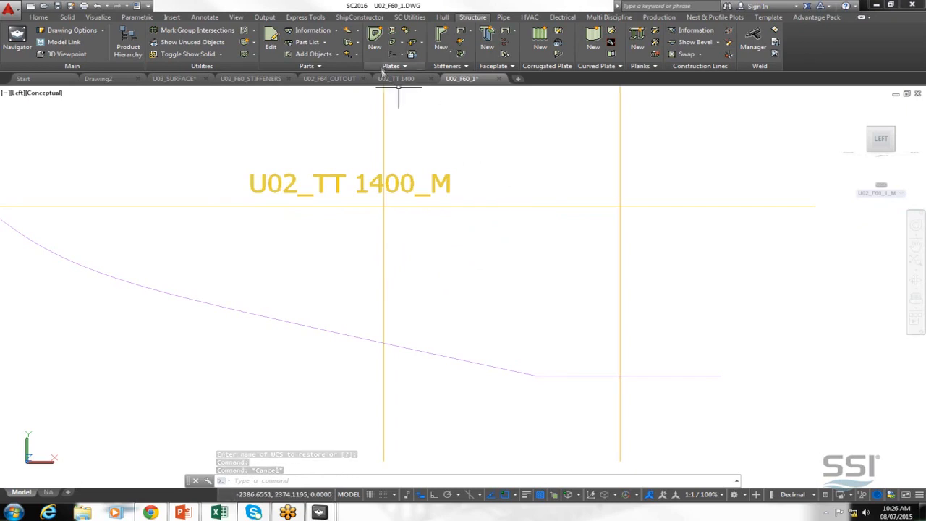
{"action": "left_click", "coordinate": [375, 40]}
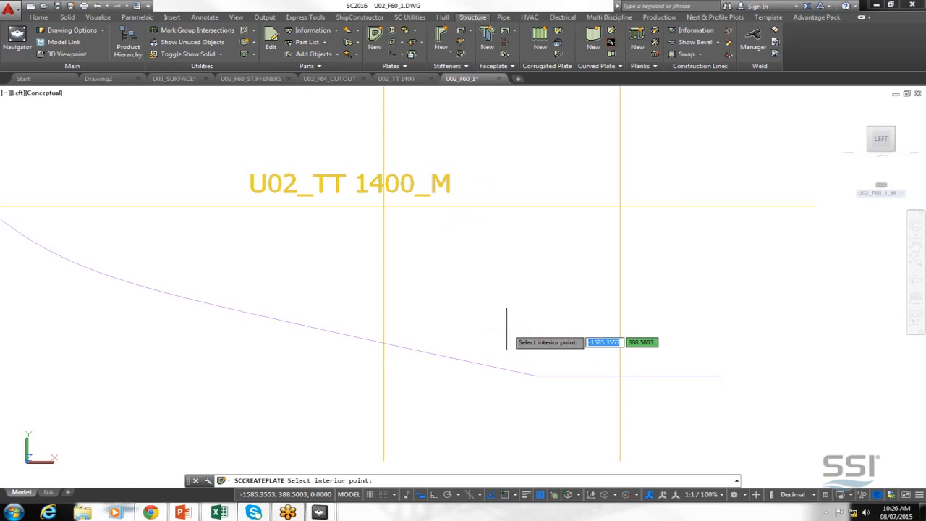
{"action": "left_click", "coordinate": [506, 329]}
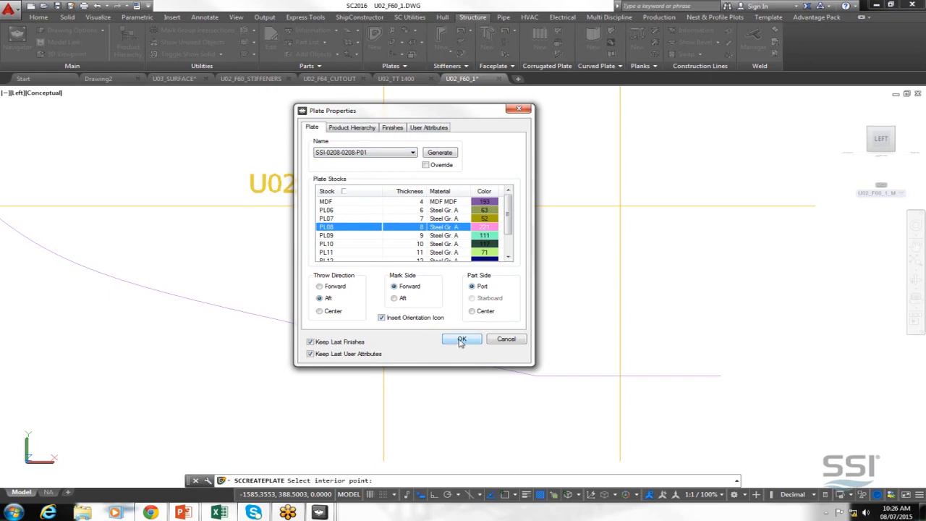
{"action": "left_click", "coordinate": [320, 299]}
{"action": "left_click", "coordinate": [353, 128]}
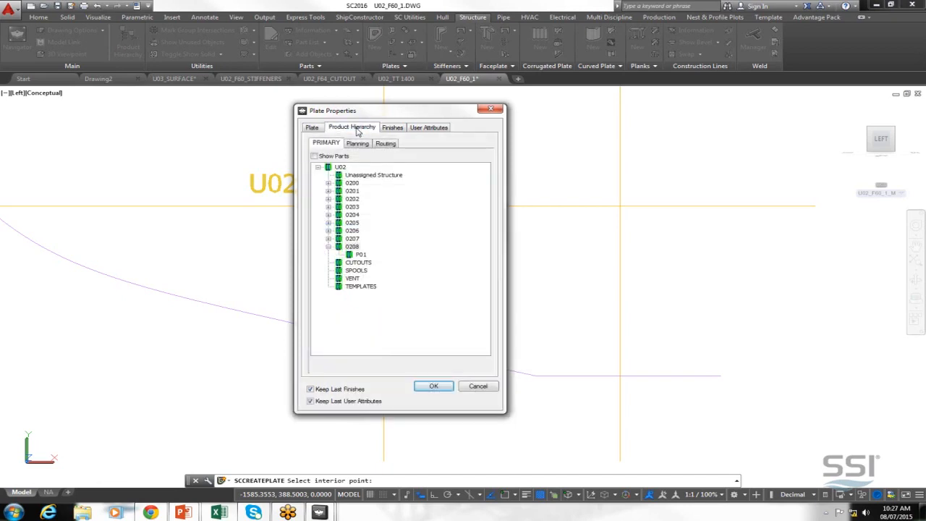
{"action": "left_click", "coordinate": [394, 128]}
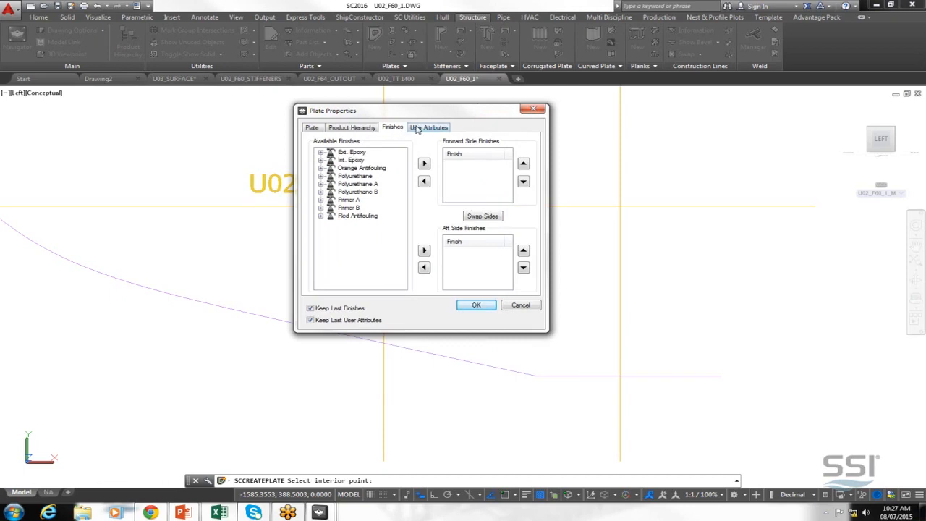
{"action": "left_click", "coordinate": [427, 128]}
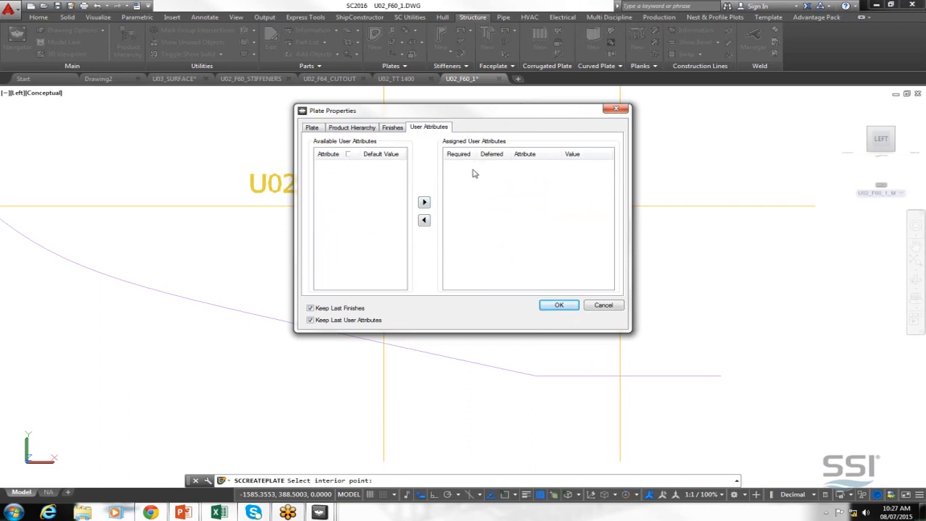
{"action": "left_click", "coordinate": [559, 305]}
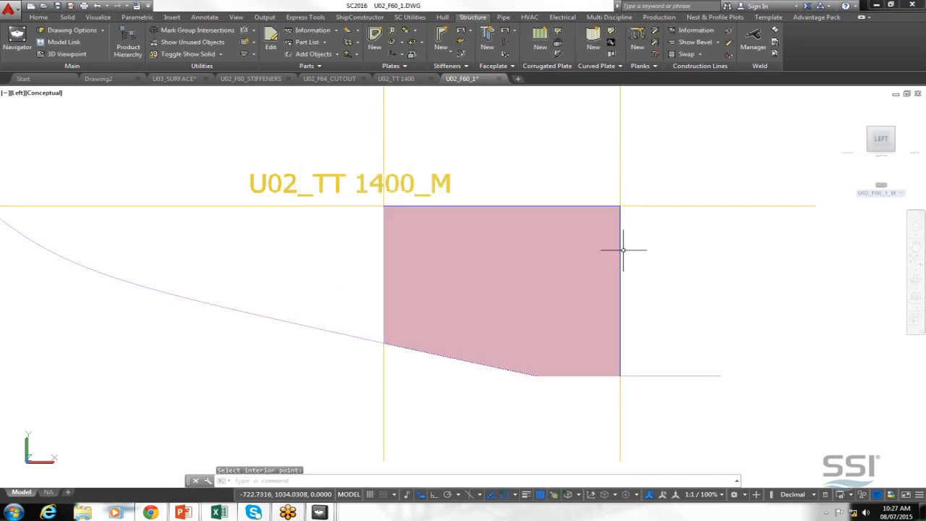
- Examine the new plate's upper inboard corner and thickness from a tilted view, returning to the left view
{"action": "left_click", "coordinate": [528, 350]}
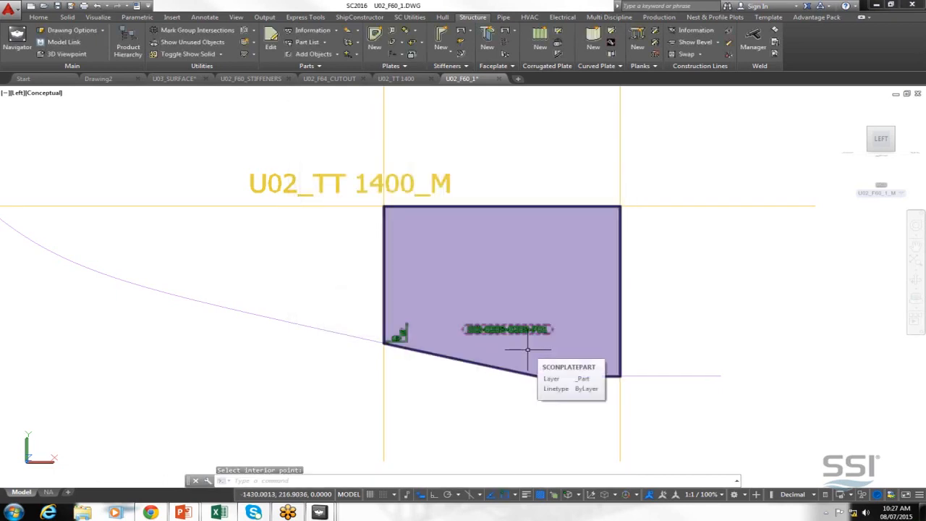
{"action": "scroll", "coordinate": [627, 203], "scroll_direction": "up", "scroll_amount": 2}
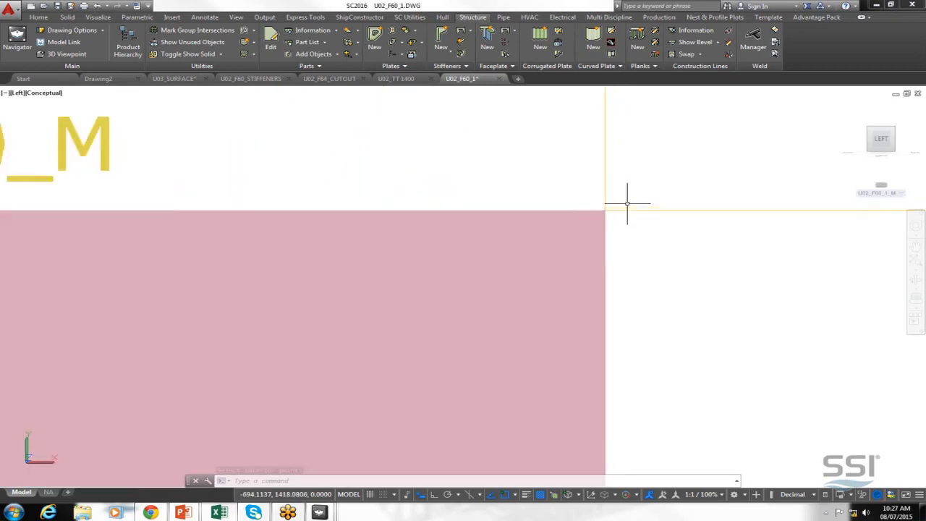
{"action": "scroll", "coordinate": [627, 202], "scroll_direction": "up", "scroll_amount": 2}
{"action": "middle_click_drag", "start_coordinate": [626, 205], "coordinate": [588, 243], "text": "shift"}
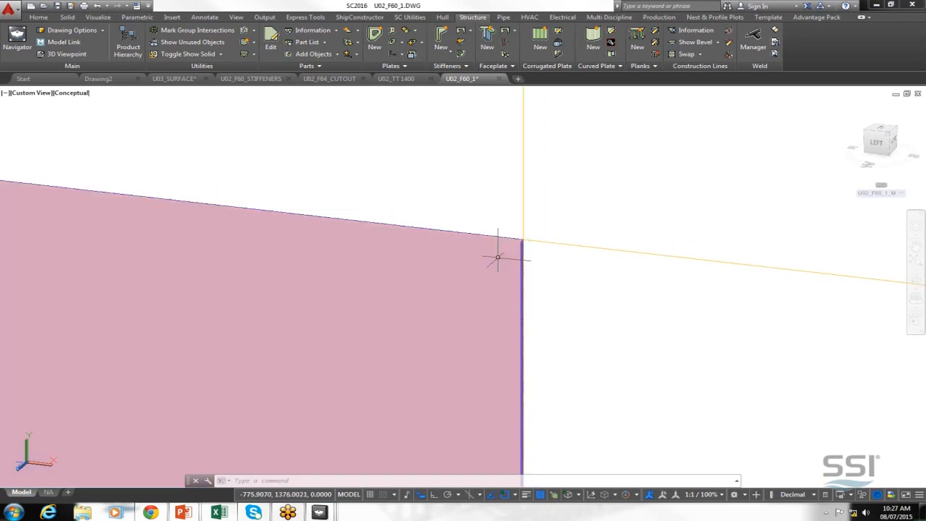
{"action": "middle_click_drag", "start_coordinate": [498, 255], "coordinate": [536, 230], "text": "shift"}
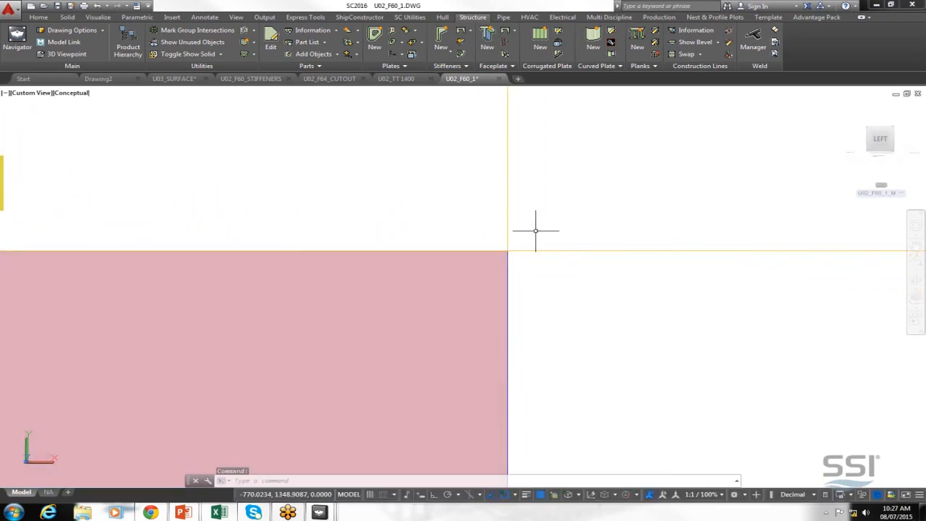
{"action": "scroll", "coordinate": [586, 205], "scroll_direction": "down", "scroll_amount": 6}
{"action": "middle_click_drag", "start_coordinate": [479, 292], "coordinate": [317, 310]}
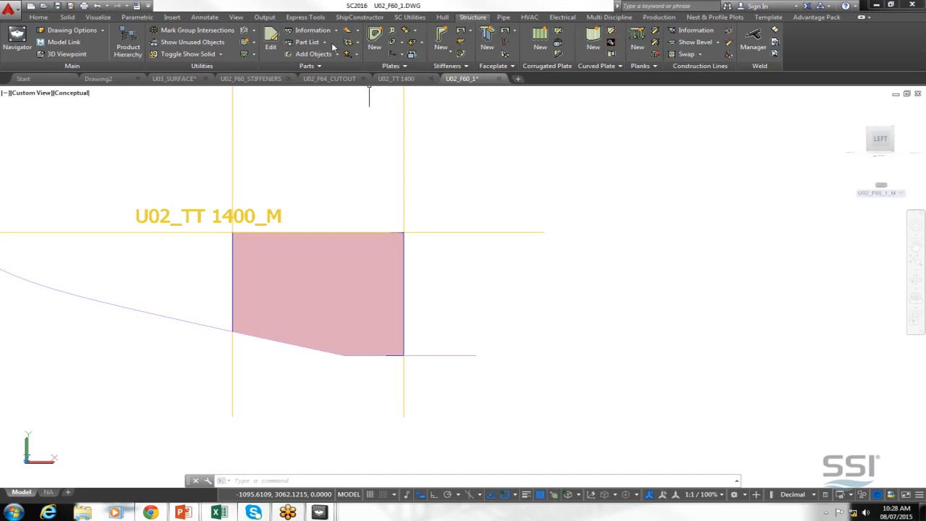
- Add R50 scallop corner treatments to all five corners of the plate
{"action": "left_click", "coordinate": [391, 42]}
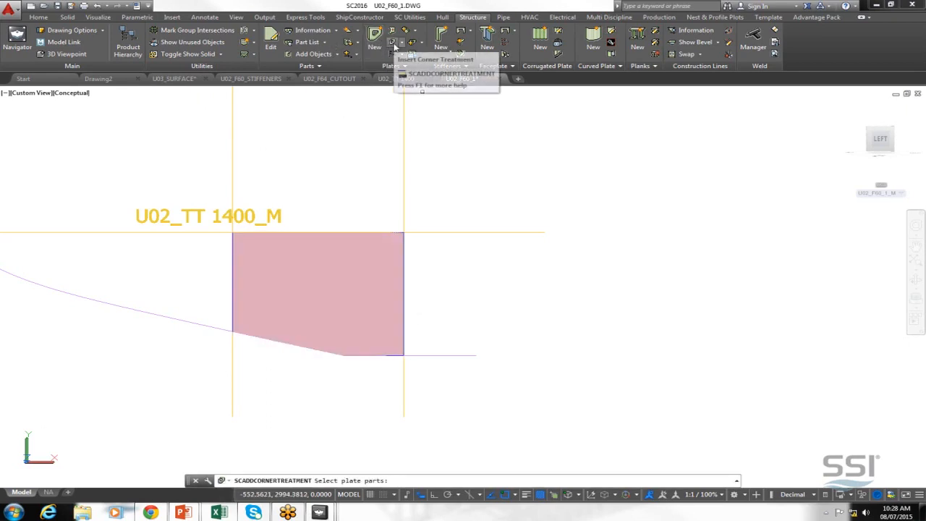
{"action": "left_click", "coordinate": [344, 311]}
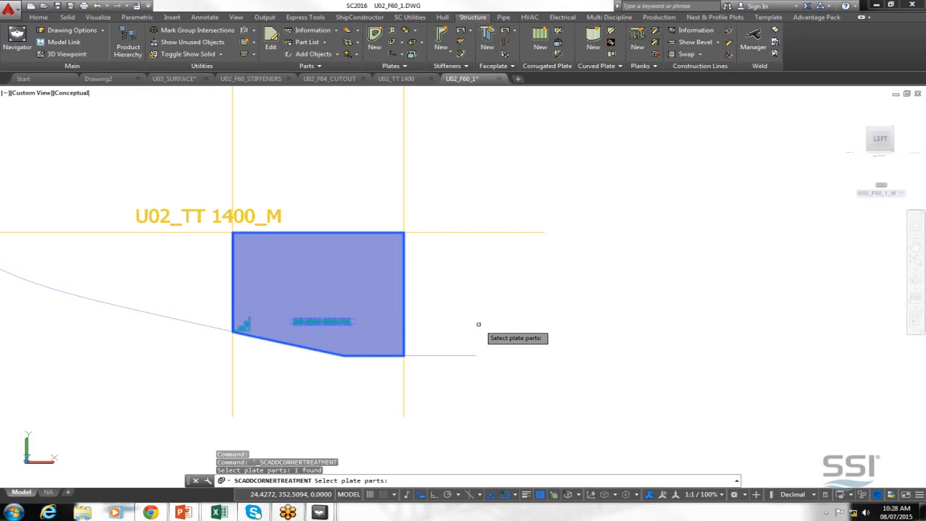
{"action": "key", "text": "Return"}
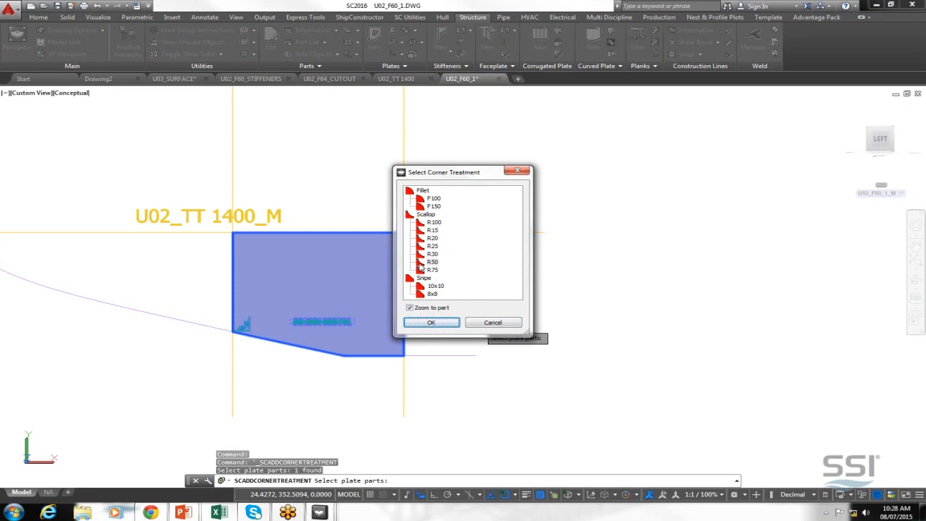
{"action": "left_click", "coordinate": [422, 264]}
{"action": "left_click", "coordinate": [434, 324]}
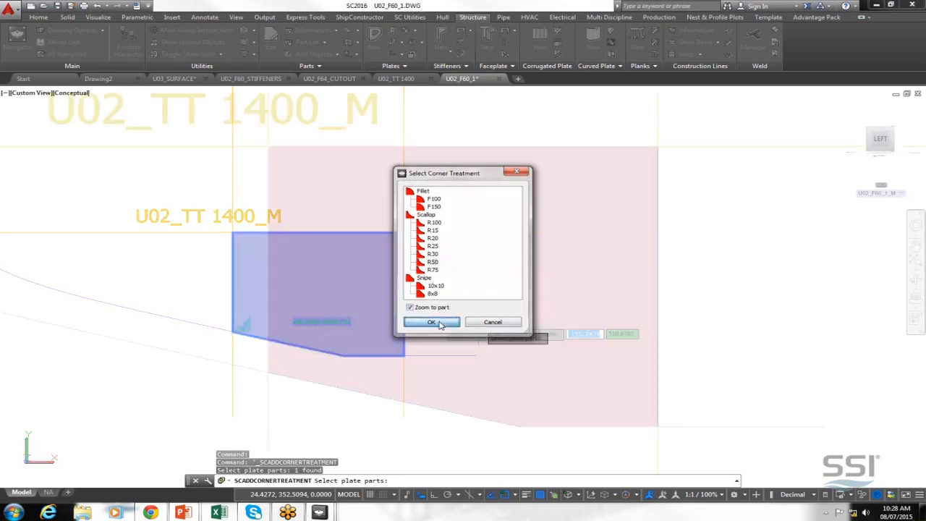
{"action": "left_click", "coordinate": [267, 146]}
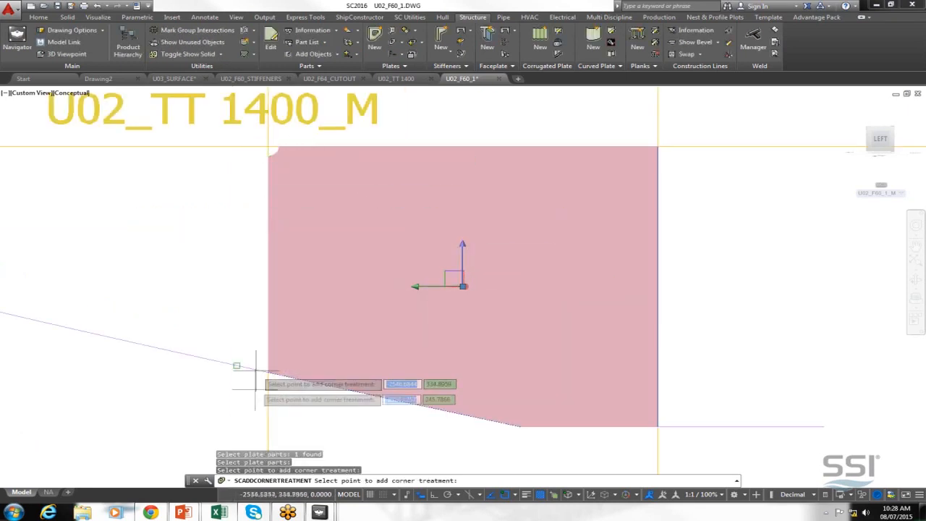
{"action": "left_click", "coordinate": [269, 372]}
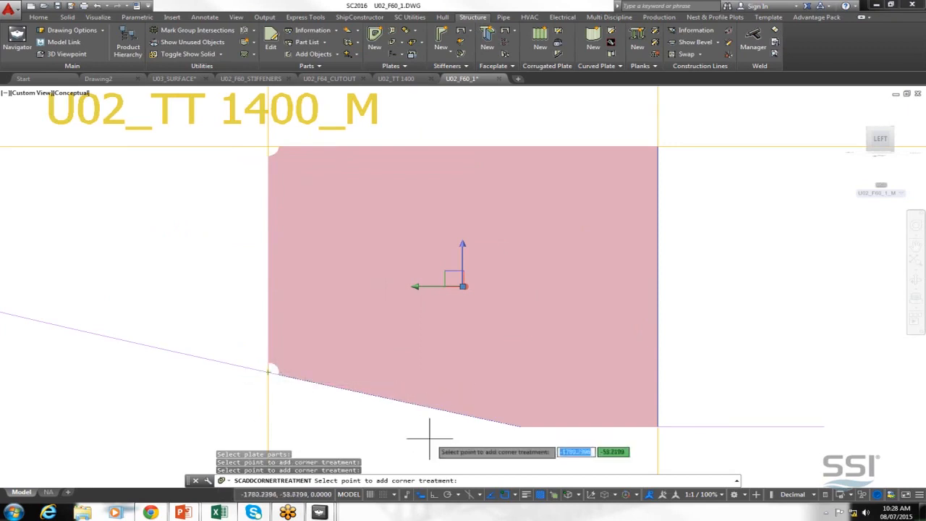
{"action": "left_click", "coordinate": [521, 426]}
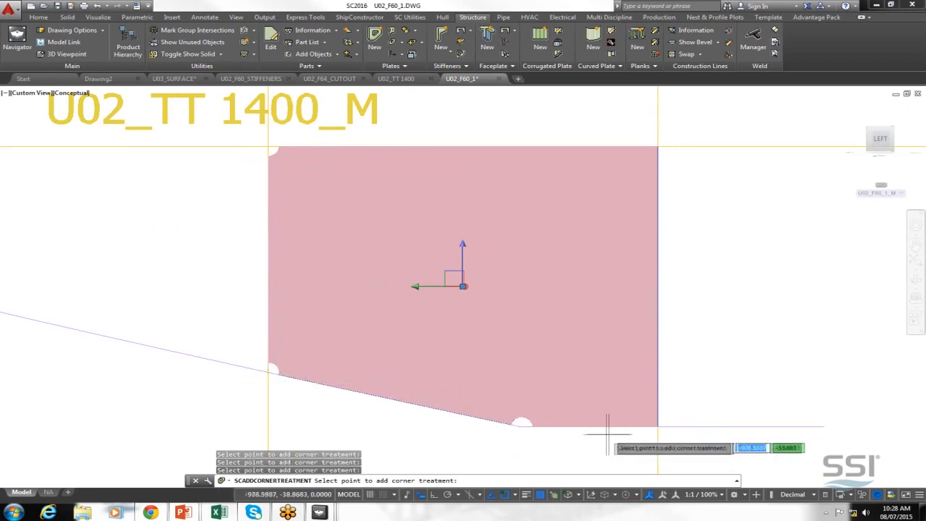
{"action": "left_click", "coordinate": [656, 426]}
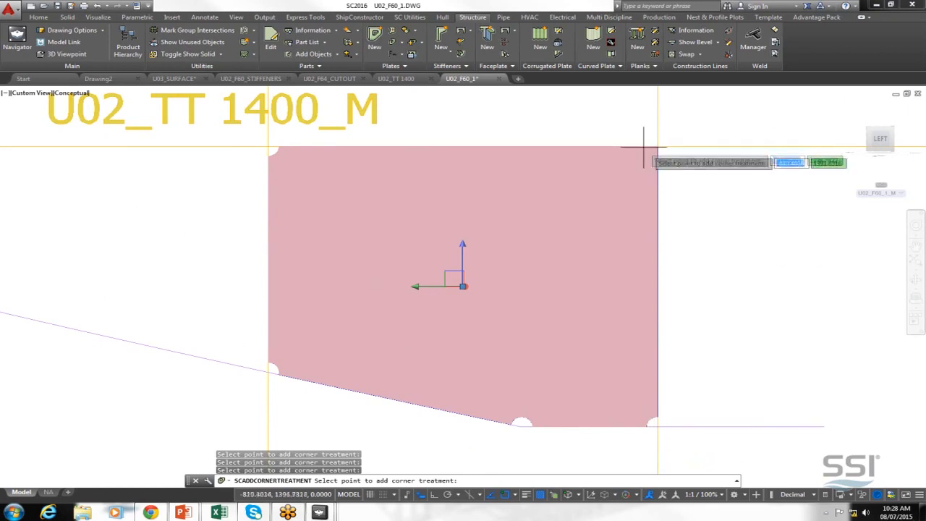
{"action": "key", "text": "Return"}
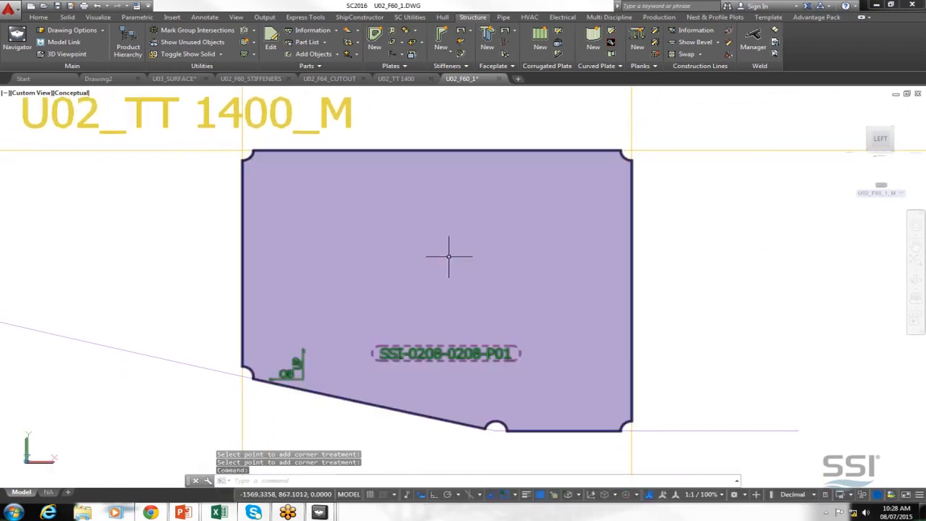
{"action": "mouse_move", "coordinate": [449, 257]}
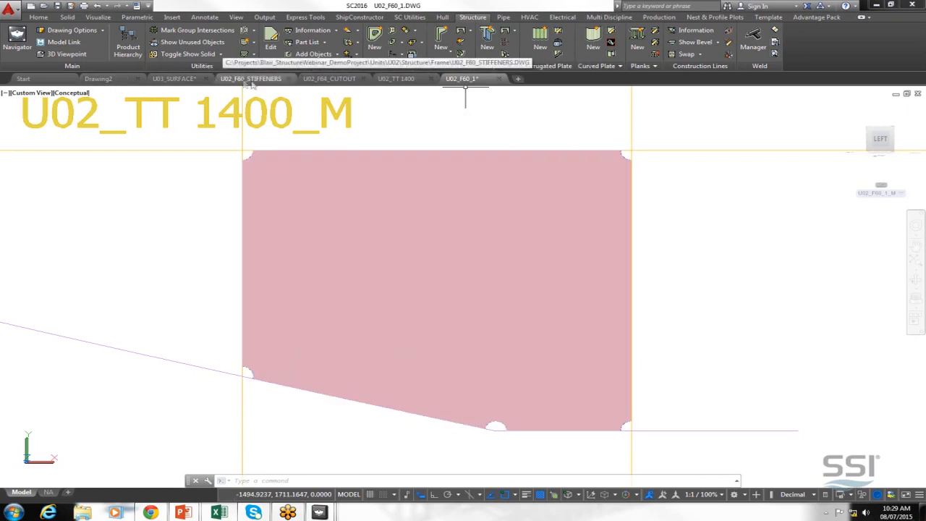
- Close the U02_F60_1 drawing, saving its changes
{"action": "left_click", "coordinate": [329, 80]}
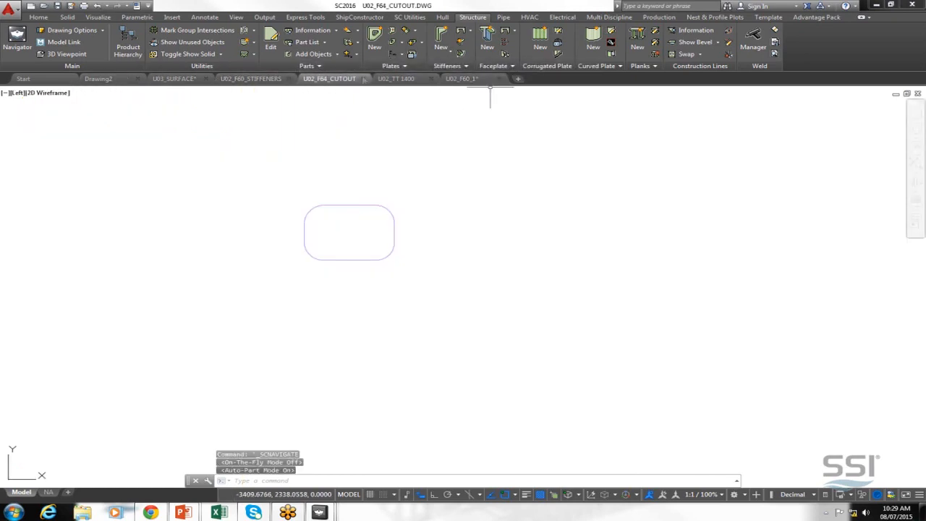
{"action": "left_click", "coordinate": [489, 82]}
{"action": "left_click", "coordinate": [501, 80]}
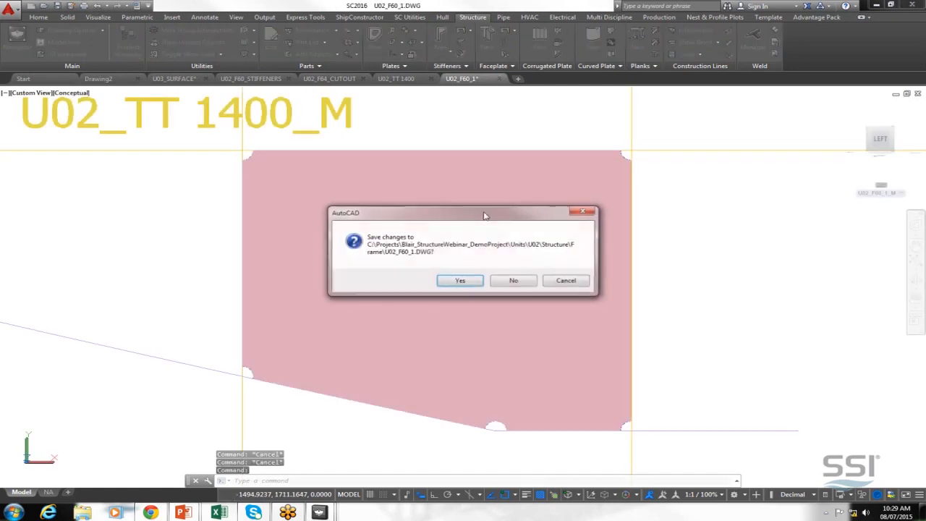
{"action": "left_click", "coordinate": [460, 281]}
- Replicate the rounded cutout outline from U02_F64_CUTOUT into group U02_F60_1, saving the source drawing first
{"action": "left_click", "coordinate": [323, 79]}
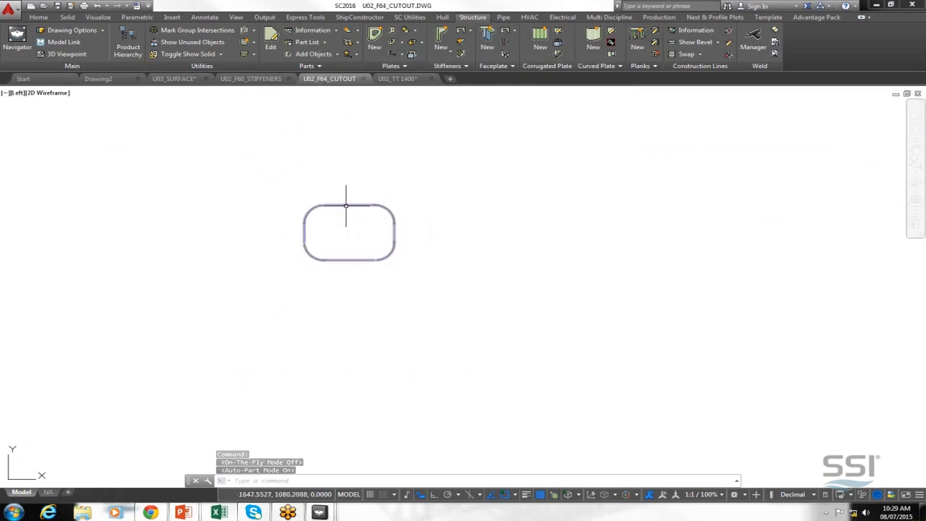
{"action": "mouse_move", "coordinate": [345, 207]}
{"action": "left_click", "coordinate": [346, 205]}
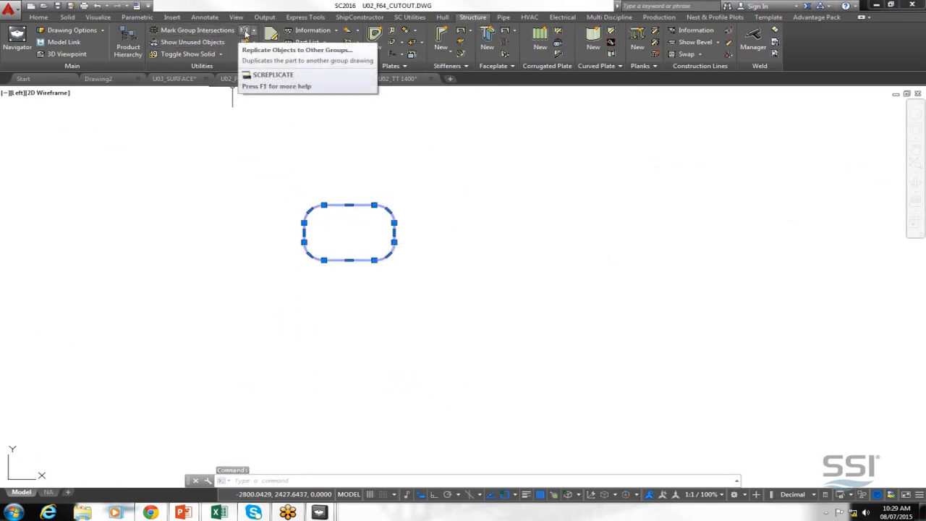
{"action": "left_click", "coordinate": [245, 34]}
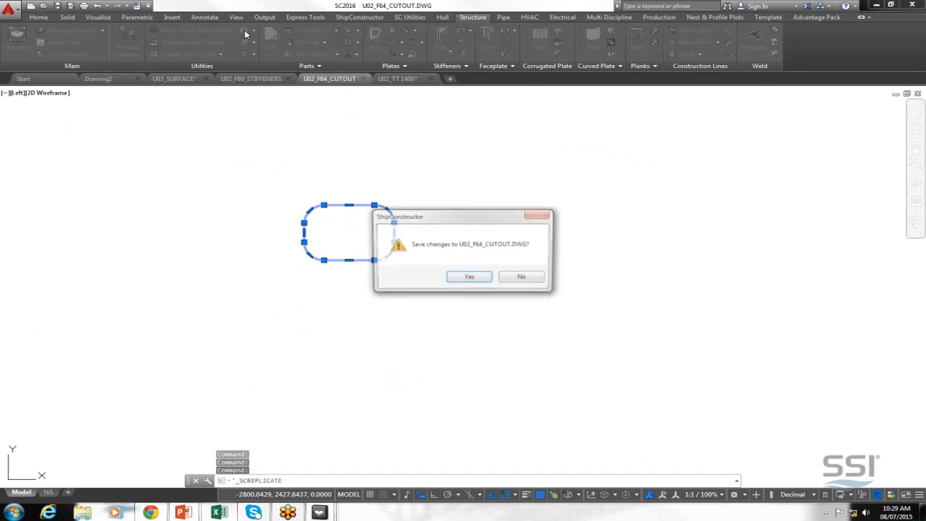
{"action": "left_click", "coordinate": [469, 279]}
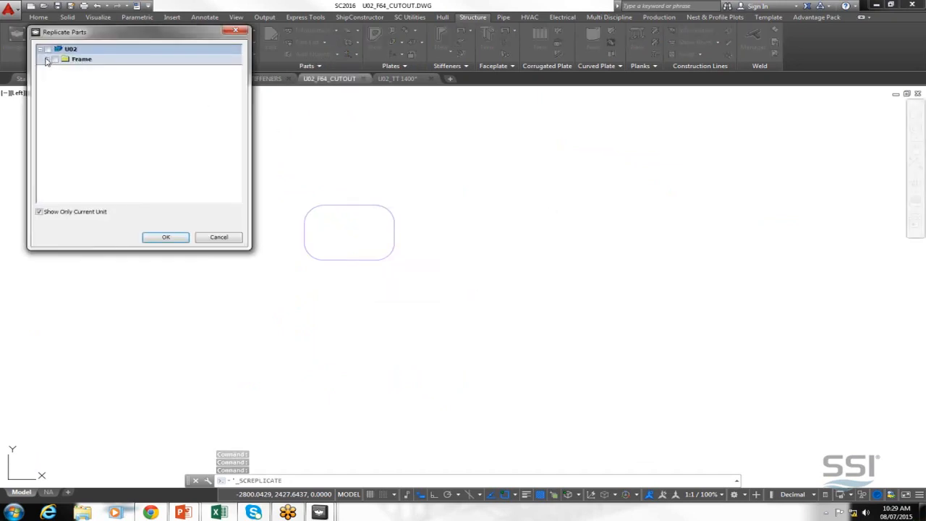
{"action": "left_click", "coordinate": [48, 59]}
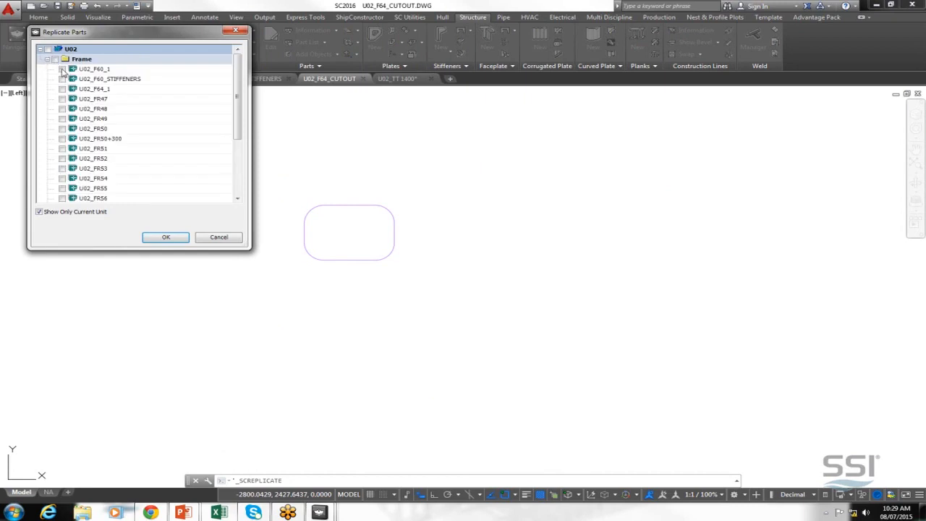
{"action": "left_click", "coordinate": [62, 69]}
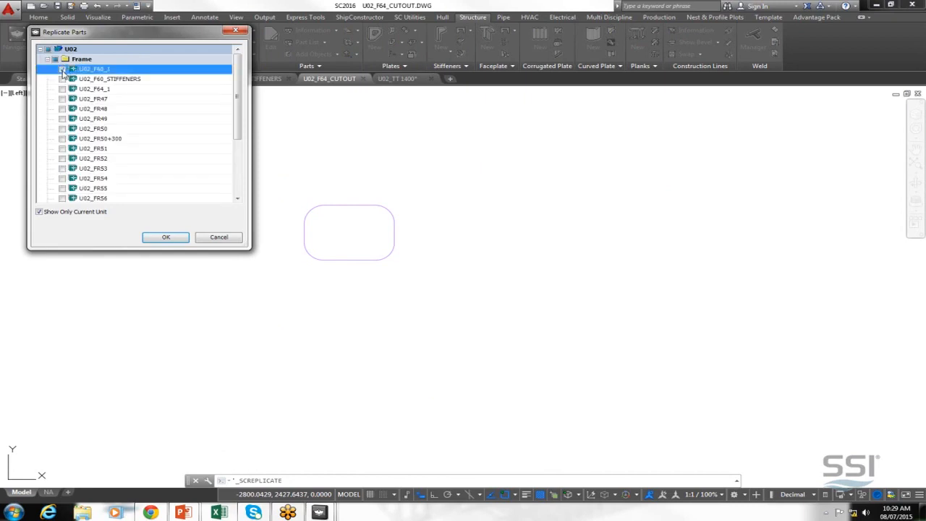
{"action": "left_click_drag", "start_coordinate": [238, 117], "coordinate": [238, 137]}
{"action": "left_click", "coordinate": [165, 237]}
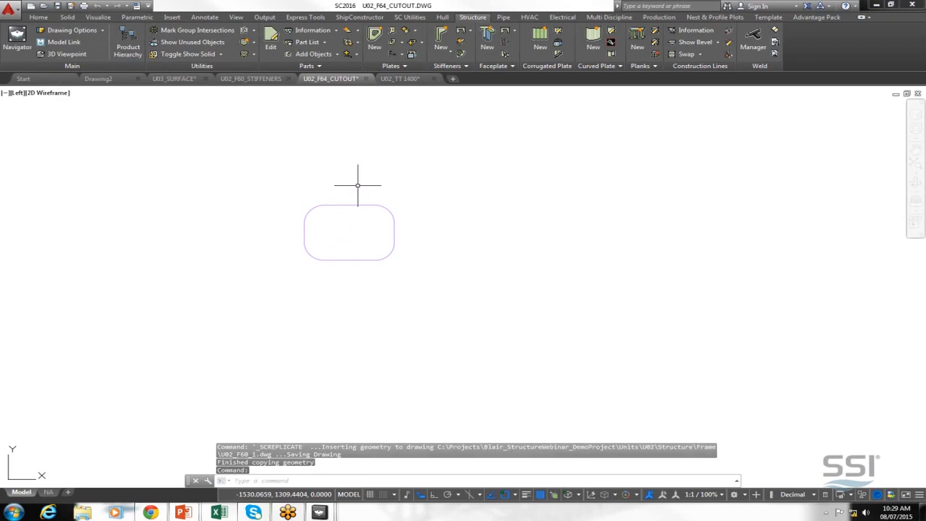
- Reopen the U02_F60_1 drawing and turn off the solid display to expose the replicated cutout curve
{"action": "mouse_move", "coordinate": [403, 78]}
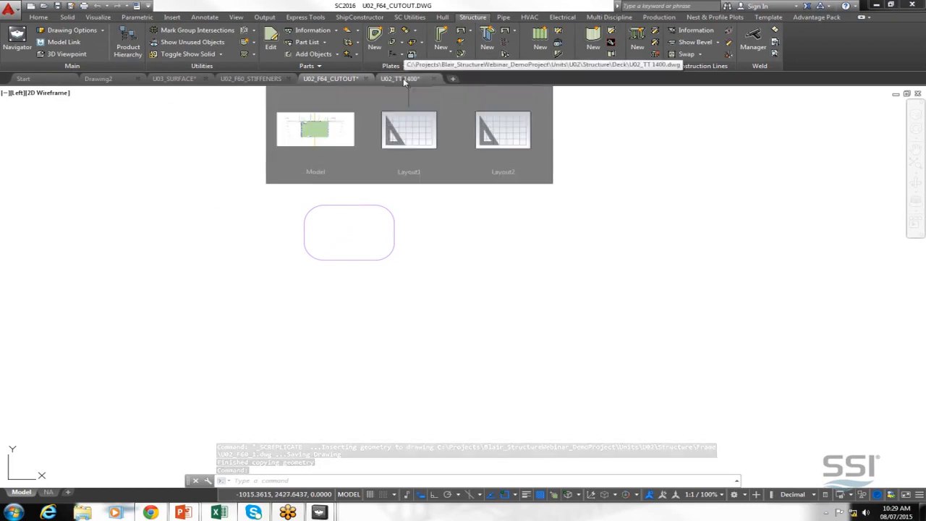
{"action": "left_click", "coordinate": [15, 42]}
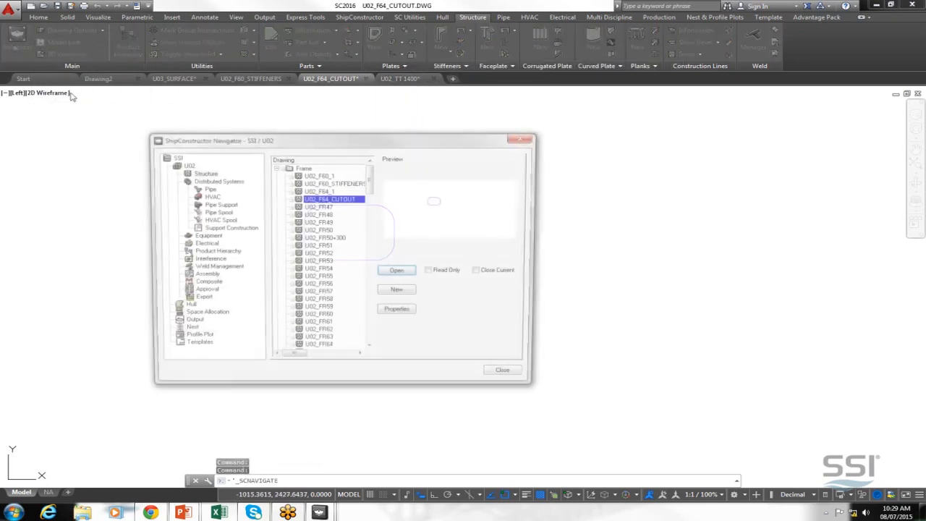
{"action": "double_click", "coordinate": [318, 174]}
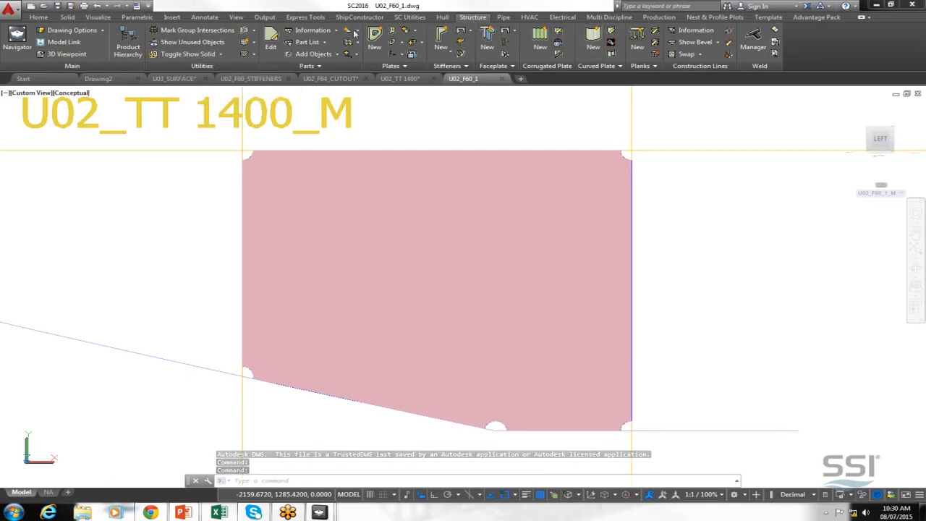
{"action": "left_click", "coordinate": [194, 56]}
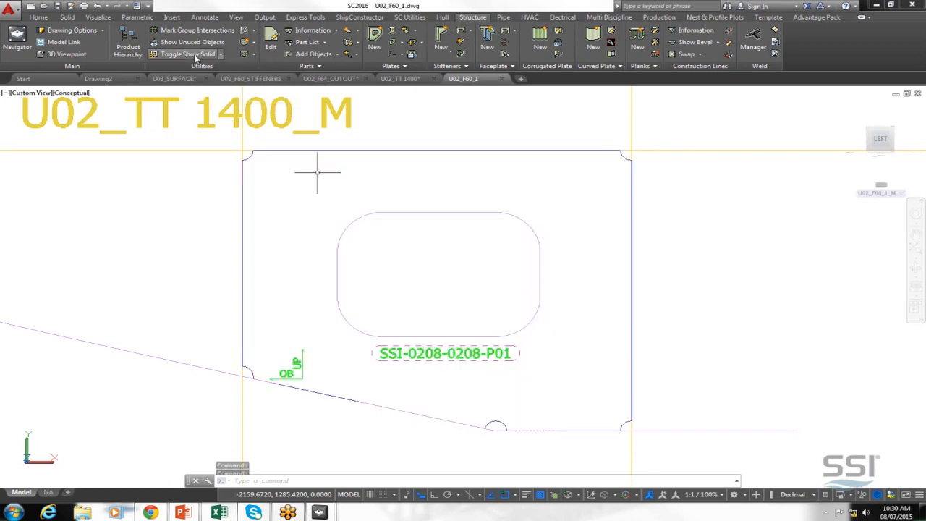
{"action": "left_click", "coordinate": [194, 56]}
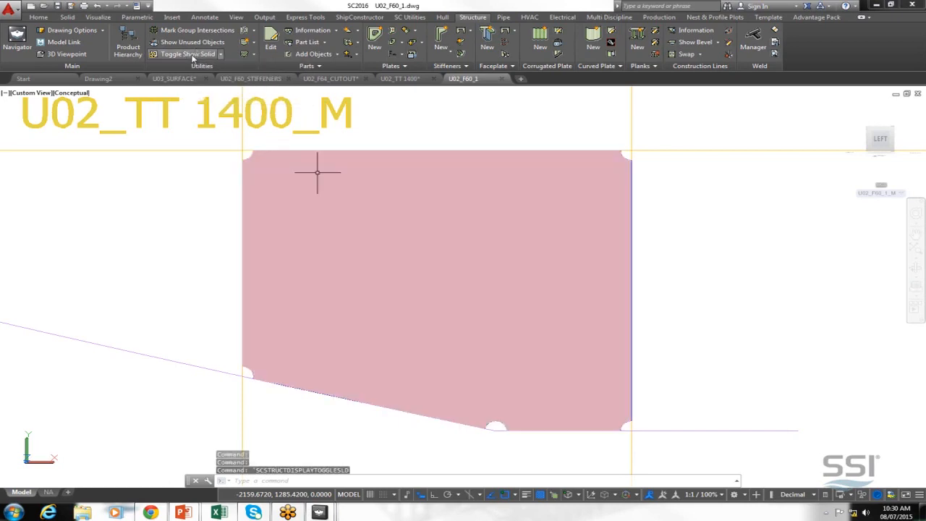
{"action": "left_click", "coordinate": [194, 56]}
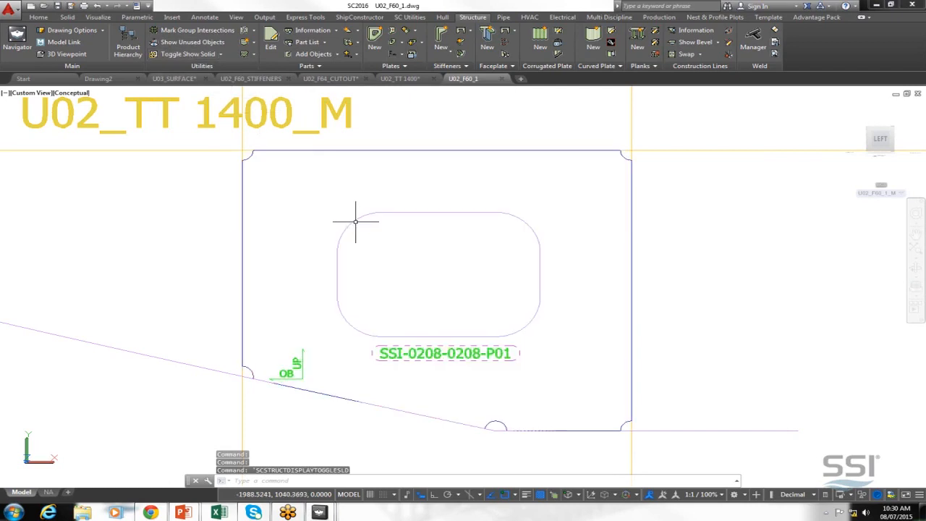
{"action": "mouse_move", "coordinate": [355, 218]}
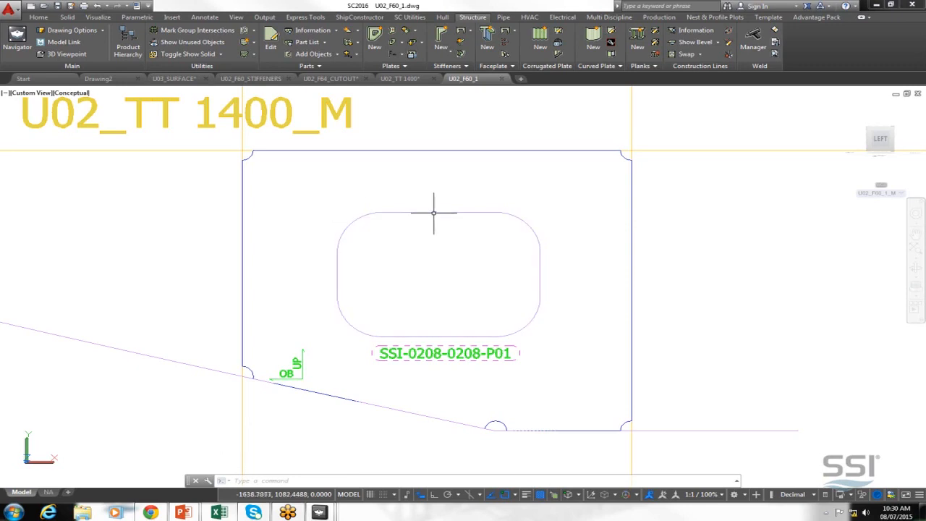
{"action": "mouse_move", "coordinate": [434, 213]}
- Add the rounded cutout curve to the plate part as an opening and show the plate as a solid again
{"action": "left_click", "coordinate": [319, 58]}
{"action": "left_click", "coordinate": [406, 348]}
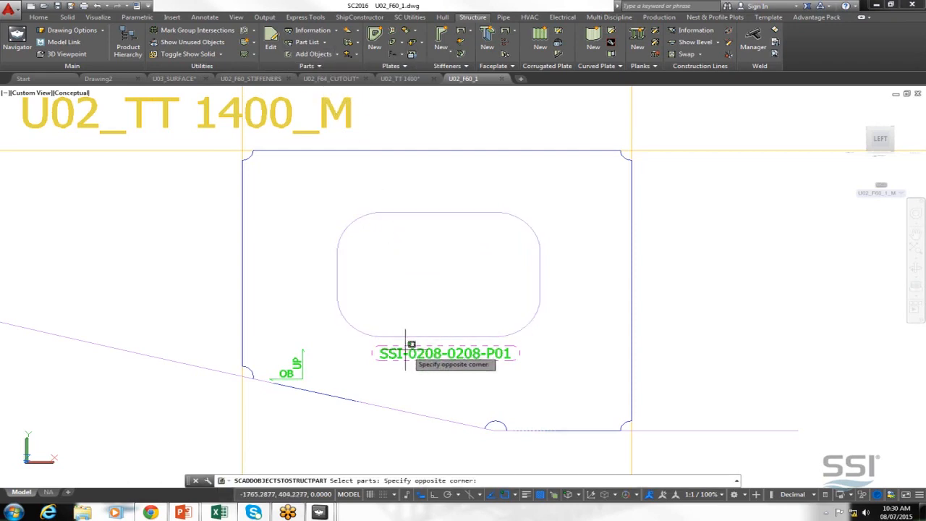
{"action": "left_click", "coordinate": [410, 351]}
{"action": "left_click", "coordinate": [414, 353]}
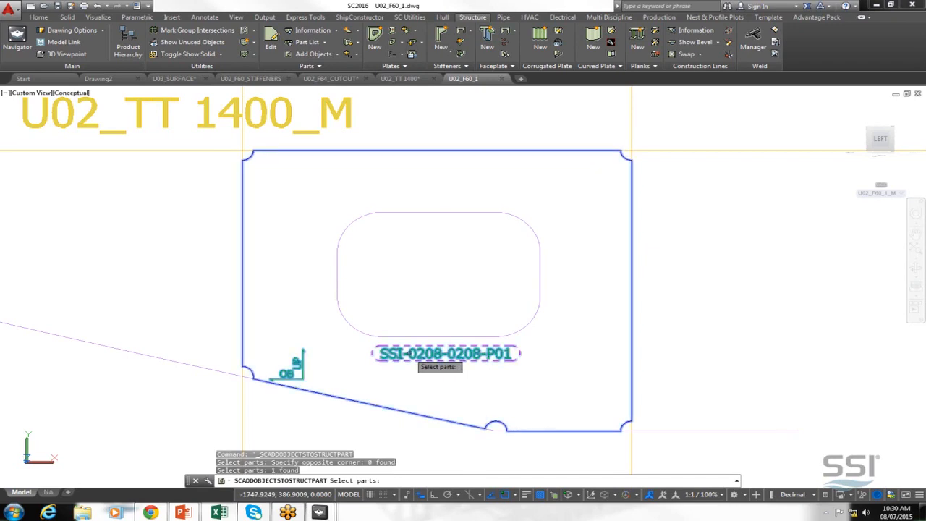
{"action": "key", "text": "Return"}
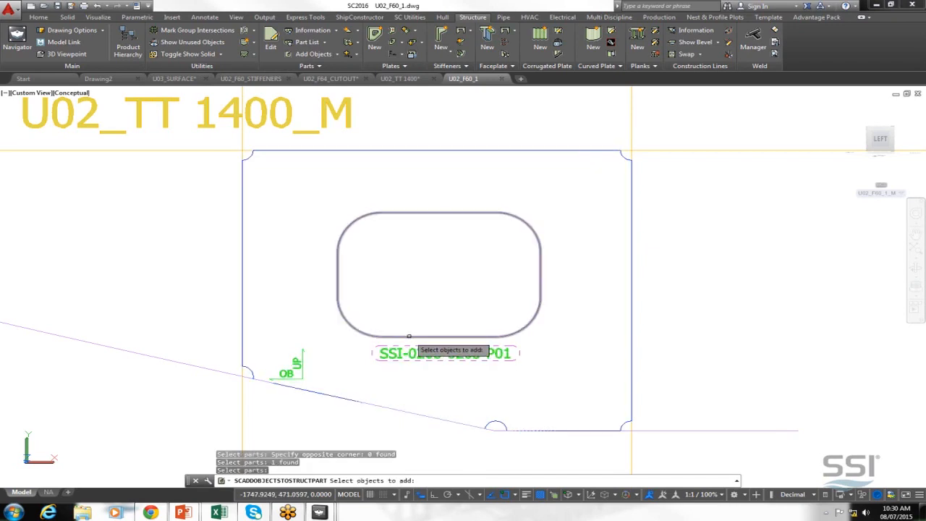
{"action": "left_click", "coordinate": [409, 337]}
{"action": "key", "text": "Return"}
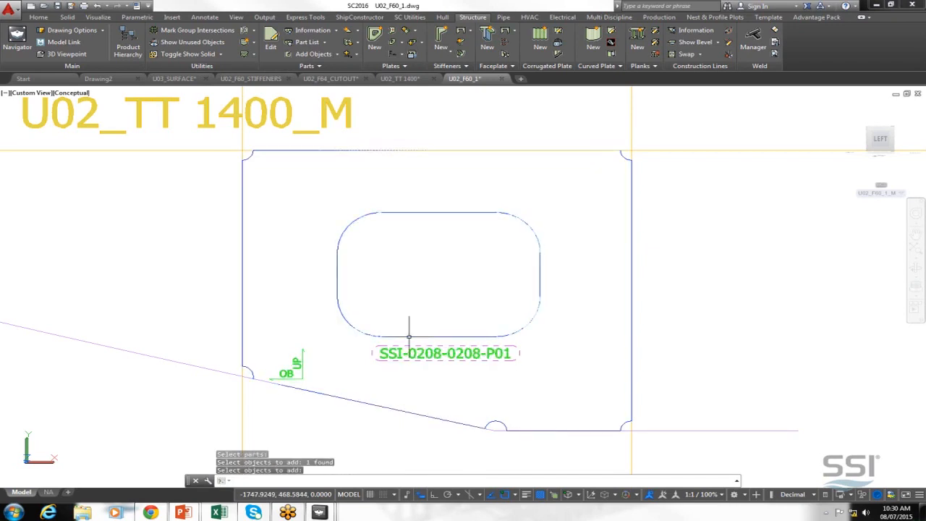
{"action": "left_click", "coordinate": [185, 55]}
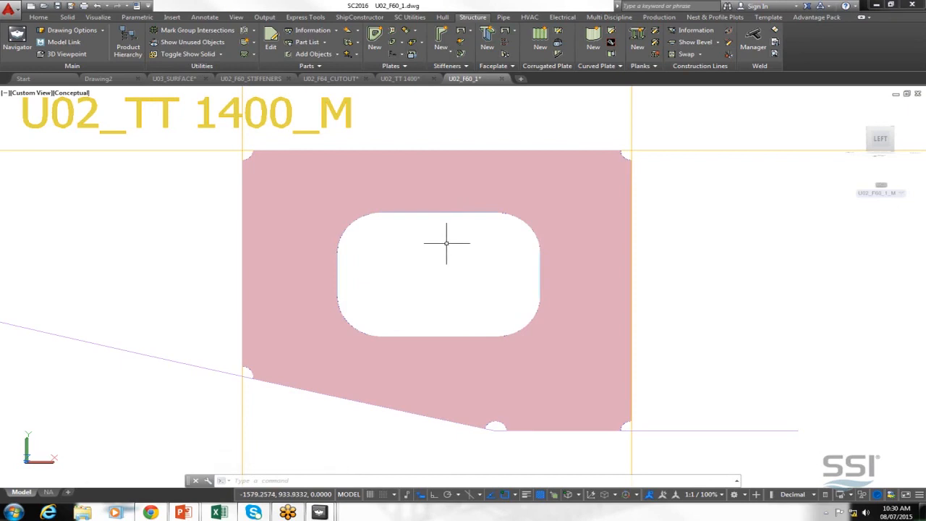
- Mirror the plate with its cutout across the ship's centerline
{"action": "scroll", "coordinate": [446, 243], "scroll_direction": "down", "scroll_amount": 3}
{"action": "mouse_move", "coordinate": [625, 261]}
{"action": "middle_mouse_down", "text": "shift"}
{"action": "mouse_move", "coordinate": [499, 284]}
{"action": "mouse_move", "coordinate": [430, 246]}
{"action": "middle_mouse_up", "text": "shift"}
{"action": "scroll", "coordinate": [490, 265], "scroll_direction": "down", "scroll_amount": 2}
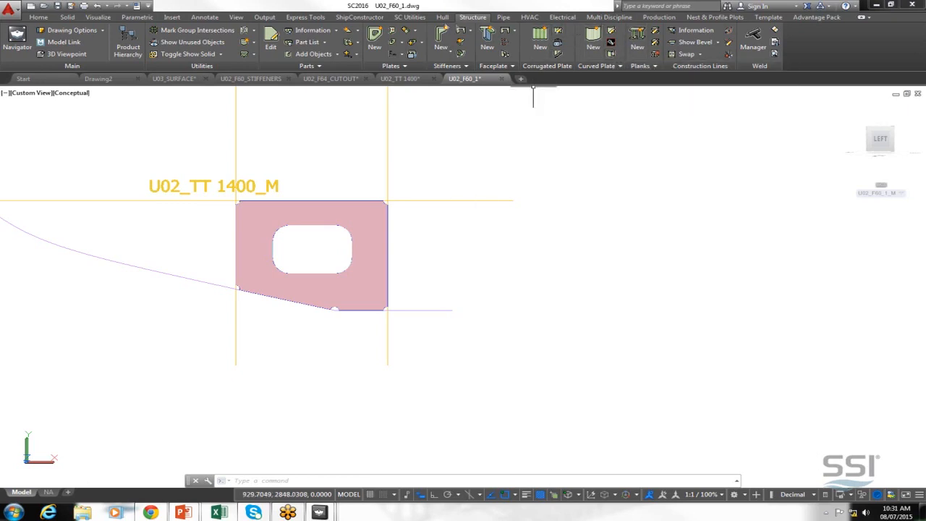
{"action": "left_click", "coordinate": [409, 19]}
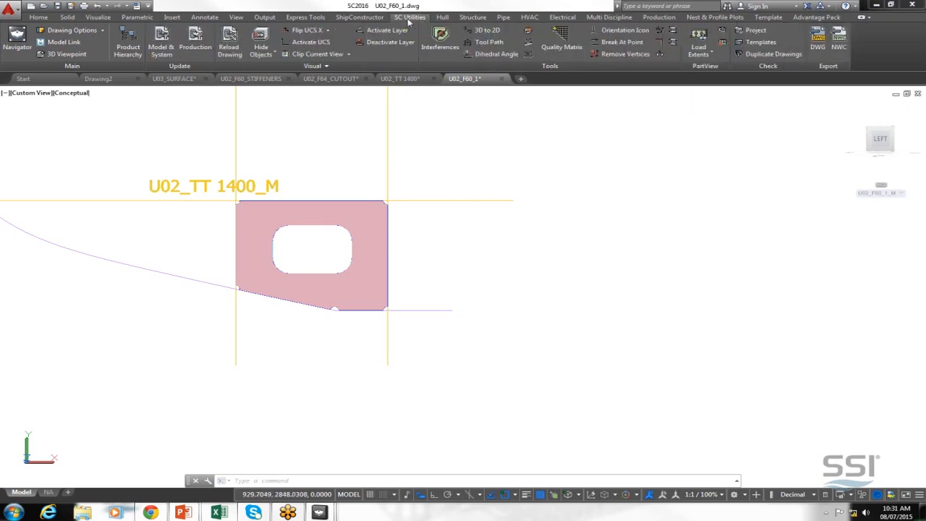
{"action": "left_click", "coordinate": [660, 55]}
{"action": "left_click", "coordinate": [345, 286]}
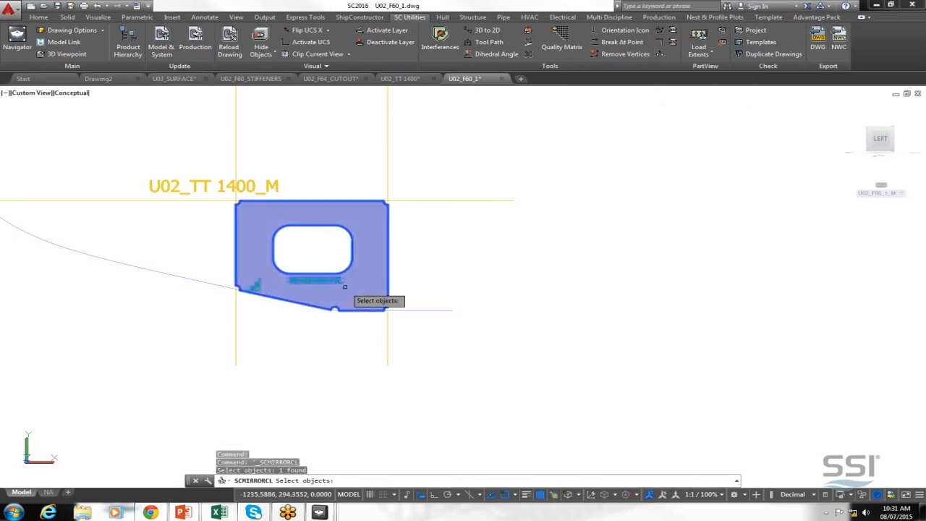
{"action": "key", "text": "Return"}
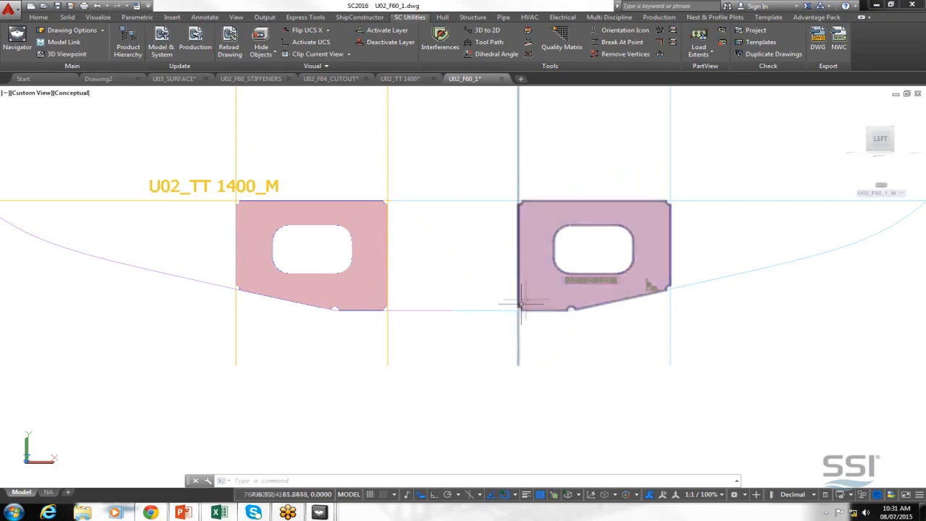
{"action": "mouse_move", "coordinate": [532, 293]}
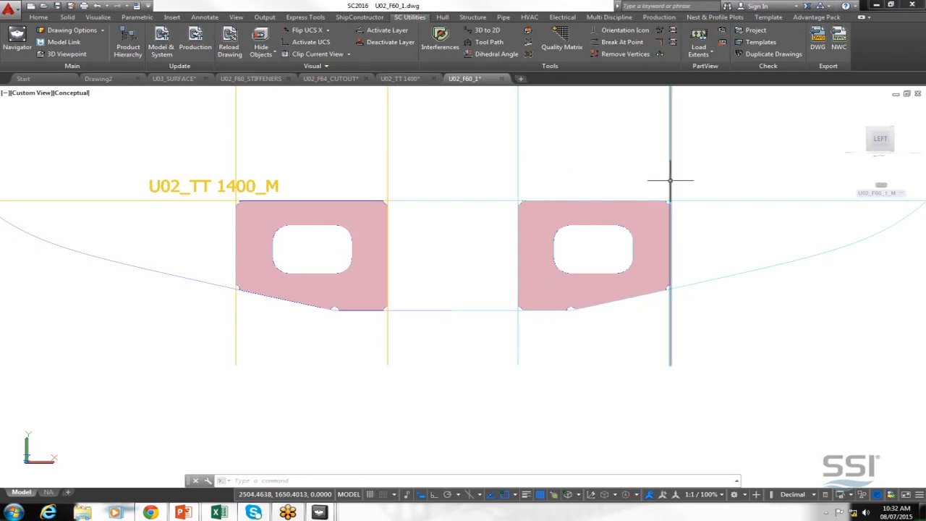
{"action": "mouse_move", "coordinate": [670, 180]}
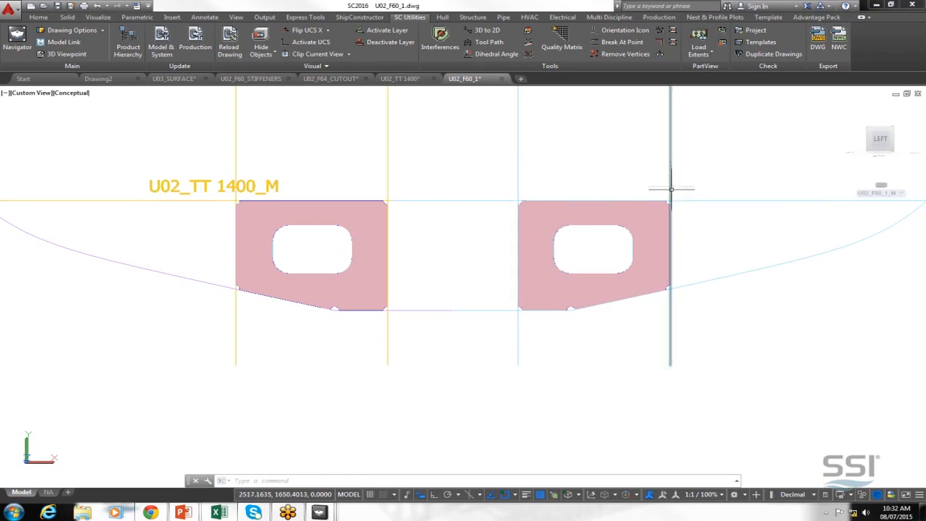
{"action": "mouse_move", "coordinate": [689, 201]}
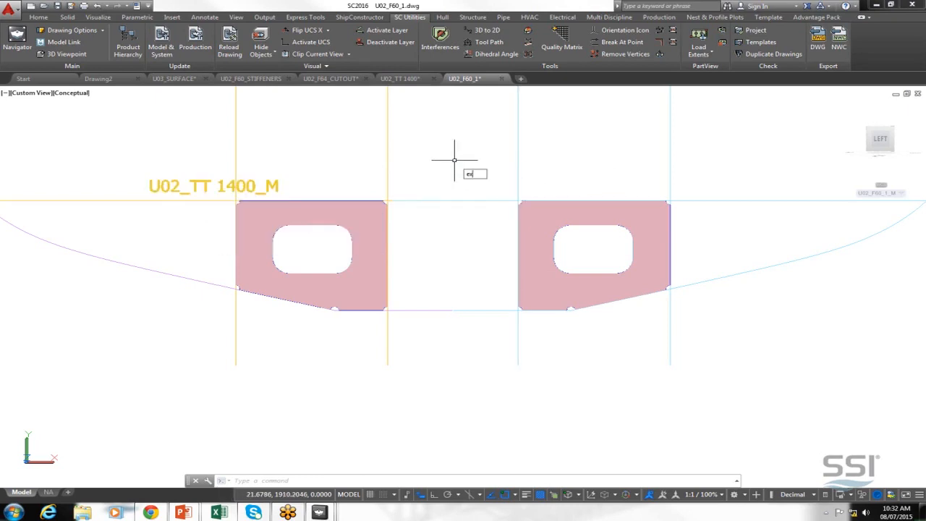
{"action": "key", "text": "Return"}
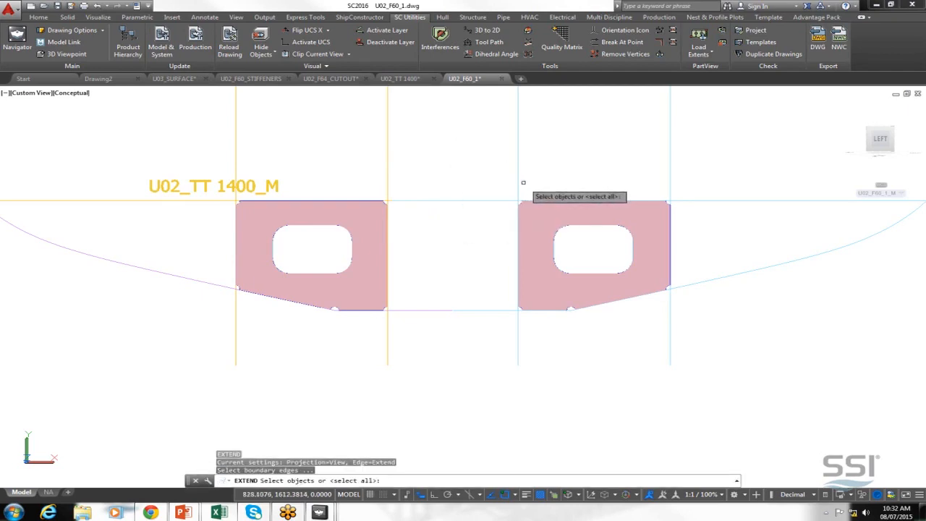
{"action": "left_click", "coordinate": [518, 183]}
{"action": "key", "text": "Return"}
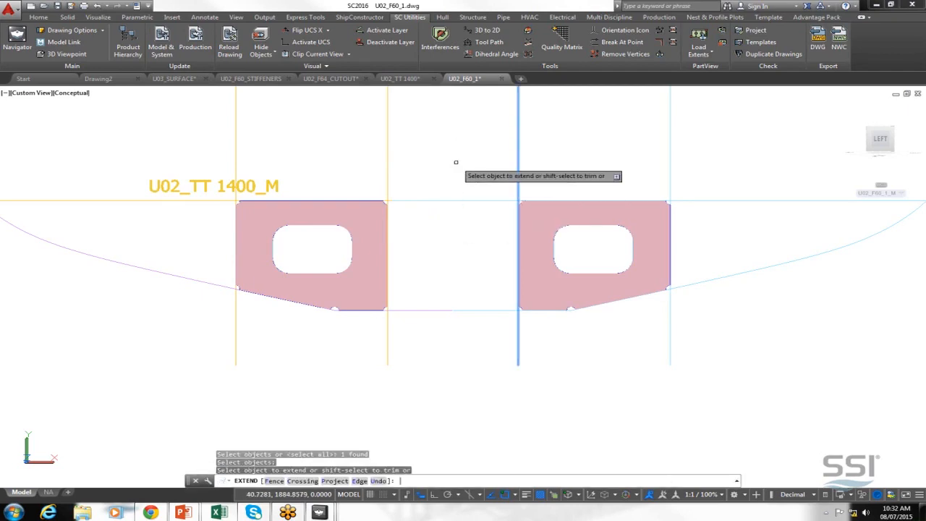
{"action": "key", "text": "Return"}
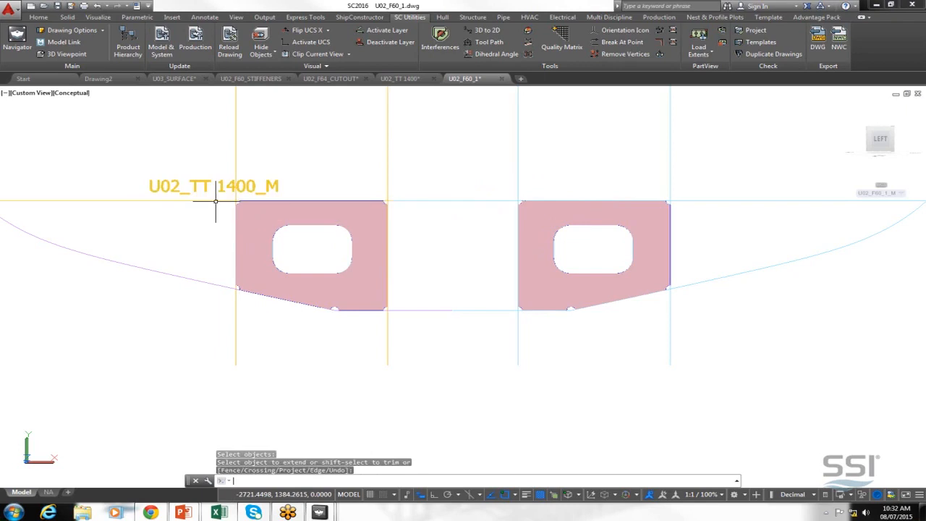
- Extend the U02_TT 1400_M markline to the mirrored plate's inboard markline and update all related objects
{"action": "key", "text": "Return"}
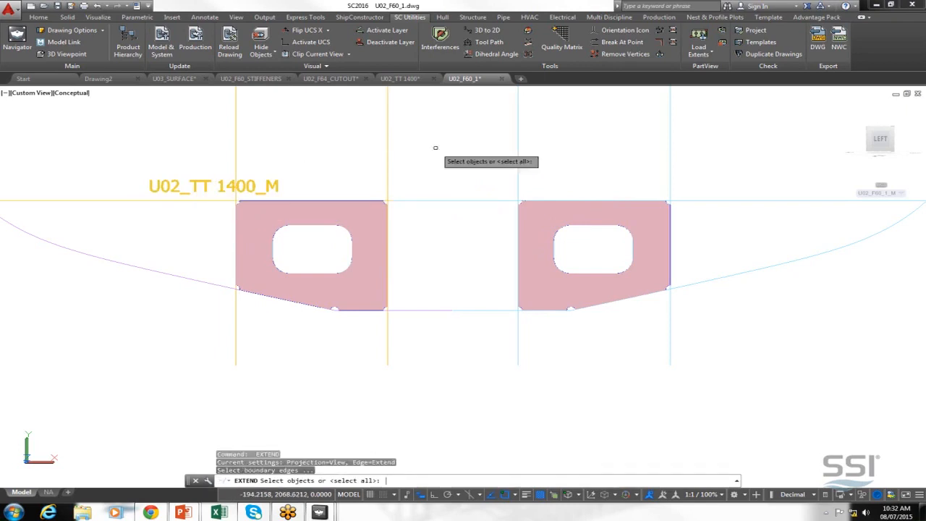
{"action": "left_click", "coordinate": [518, 153]}
{"action": "key", "text": "Return"}
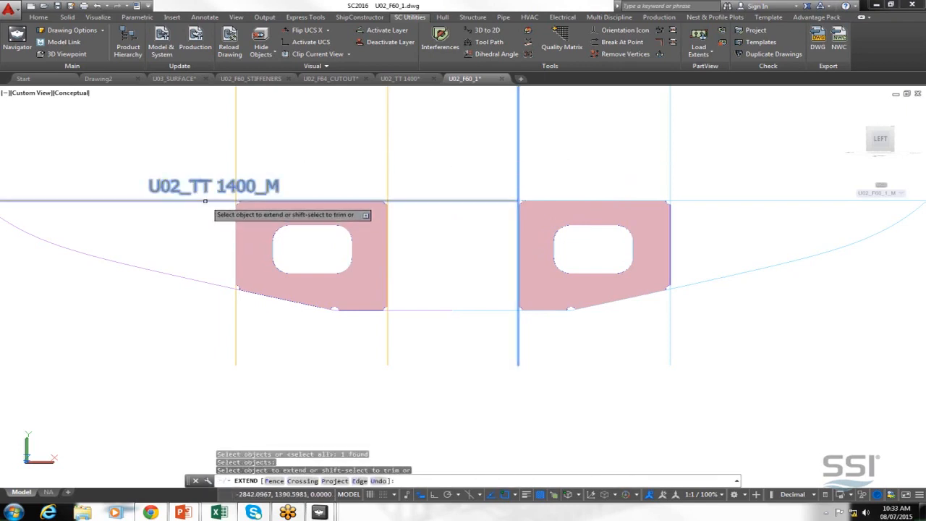
{"action": "left_click", "coordinate": [205, 200]}
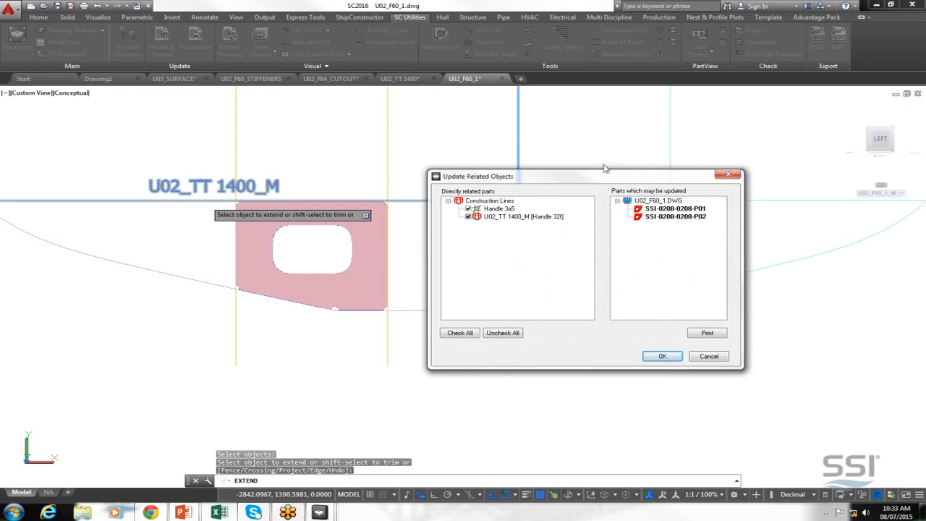
{"action": "left_click_drag", "start_coordinate": [601, 183], "coordinate": [539, 176]}
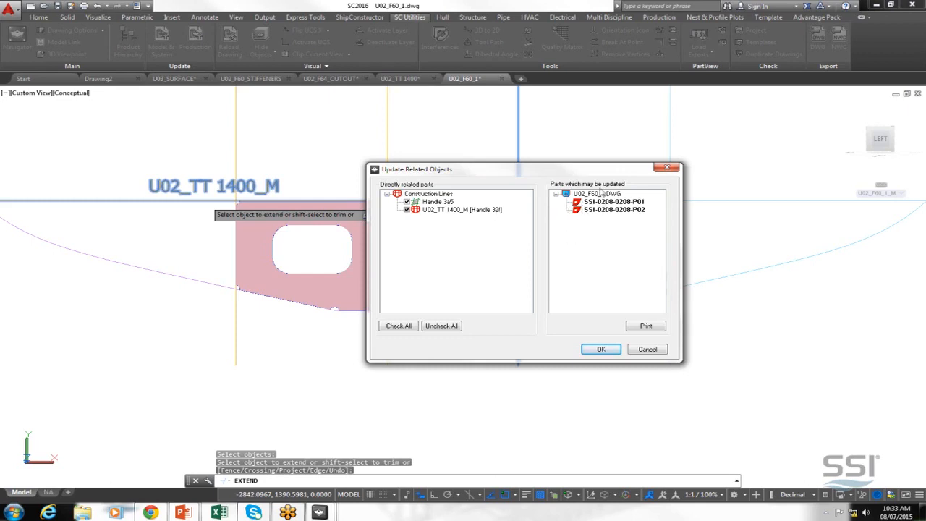
{"action": "left_click", "coordinate": [608, 350]}
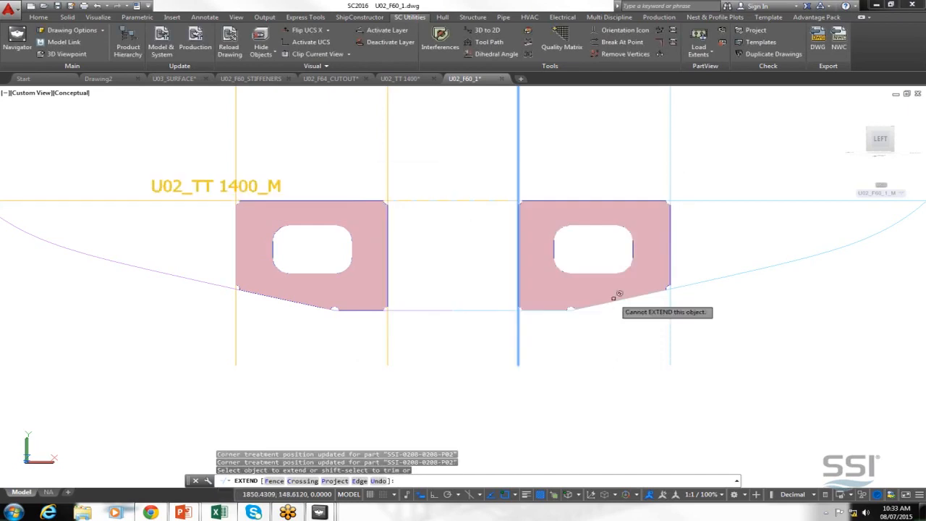
{"action": "key", "text": "Return"}
{"action": "key", "text": "Return"}
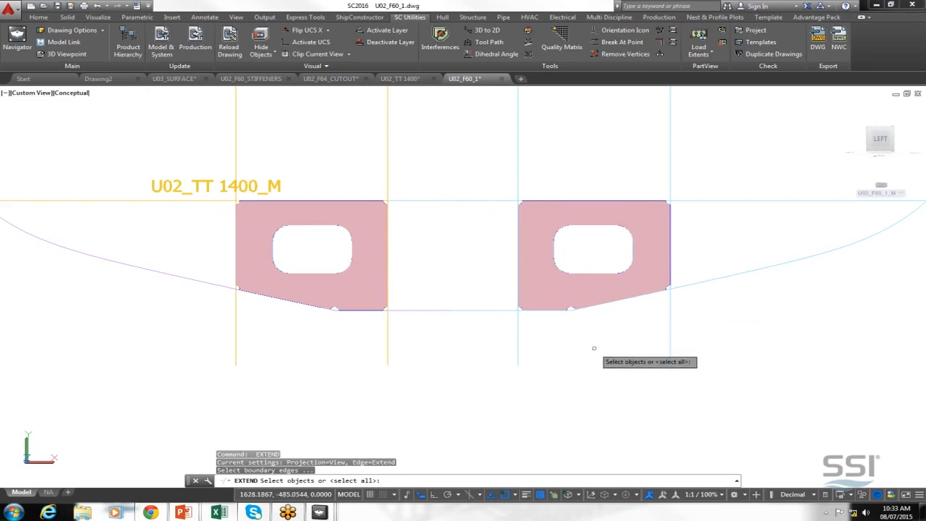
{"action": "key", "text": "Escape"}
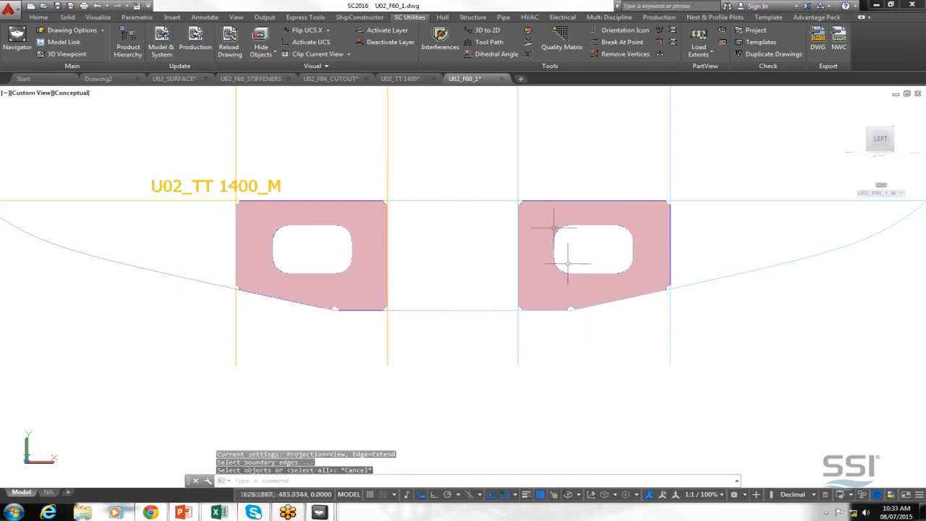
- Offset the U02_TT 1400_M markline 1000 downward
{"action": "left_click", "coordinate": [146, 201]}
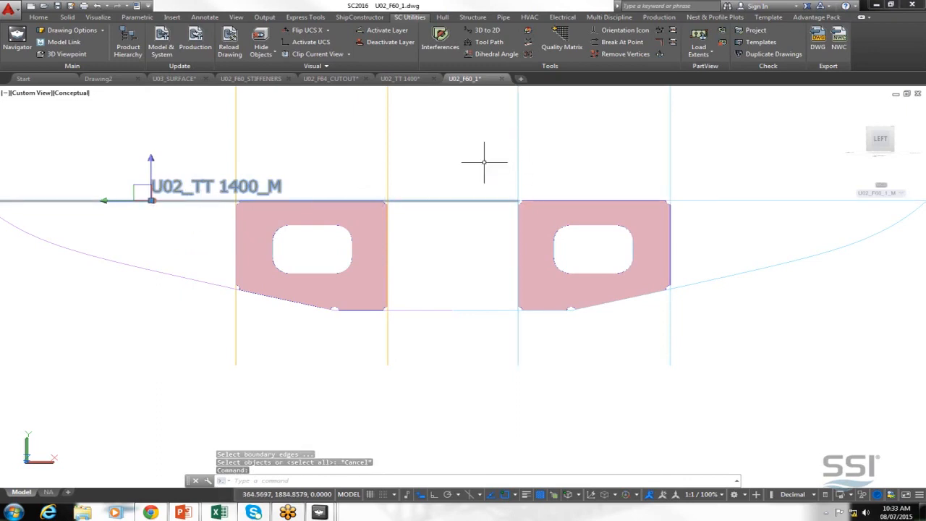
{"action": "type", "text": "o"}
{"action": "key", "text": "Return"}
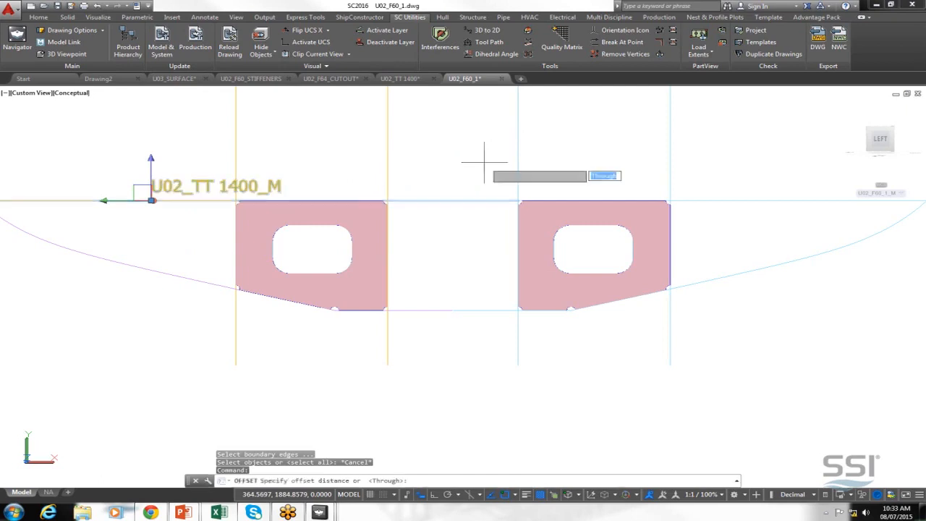
{"action": "scroll", "coordinate": [485, 162], "scroll_direction": "up", "scroll_amount": 2}
{"action": "scroll", "coordinate": [484, 162], "scroll_direction": "down", "scroll_amount": 2}
{"action": "type", "text": "1000"}
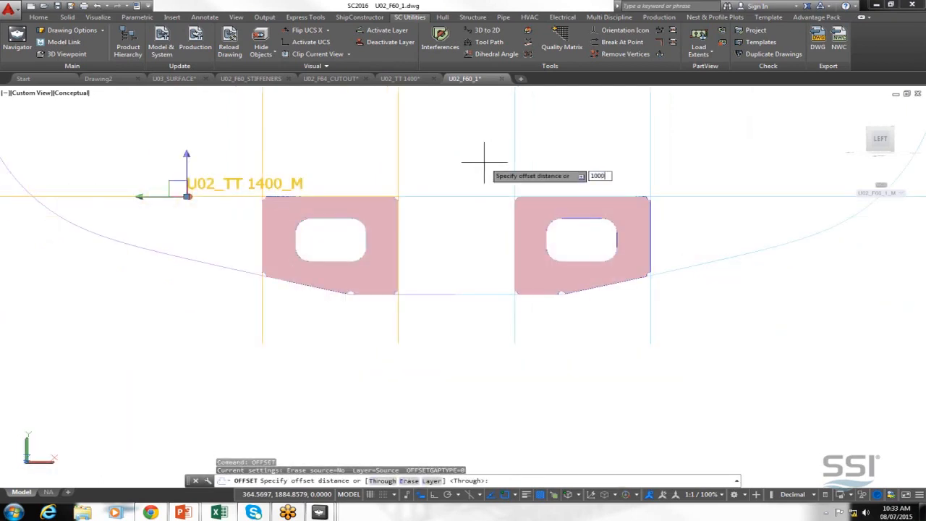
{"action": "key", "text": "Return"}
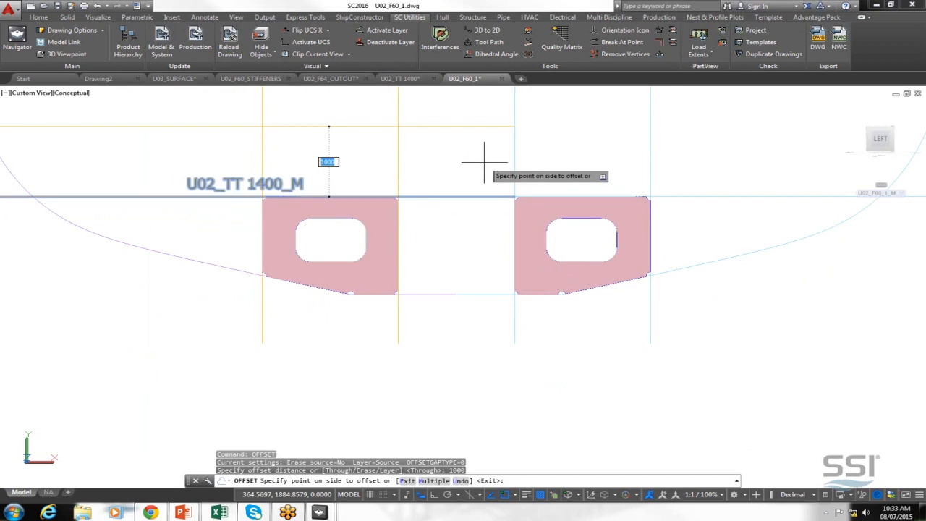
{"action": "left_click", "coordinate": [436, 273]}
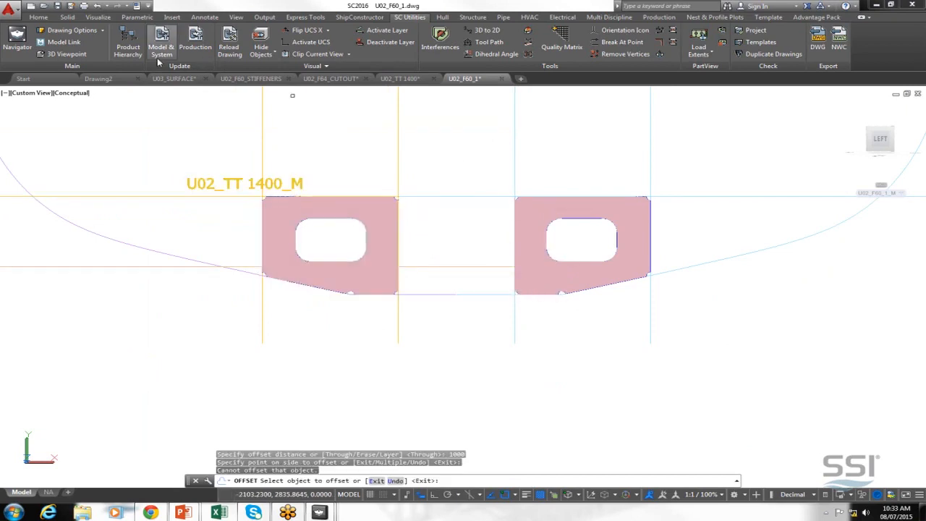
- Turn off the solid display and trim the offset line so only the segment between the two inboard marklines remains
{"action": "left_click", "coordinate": [472, 17]}
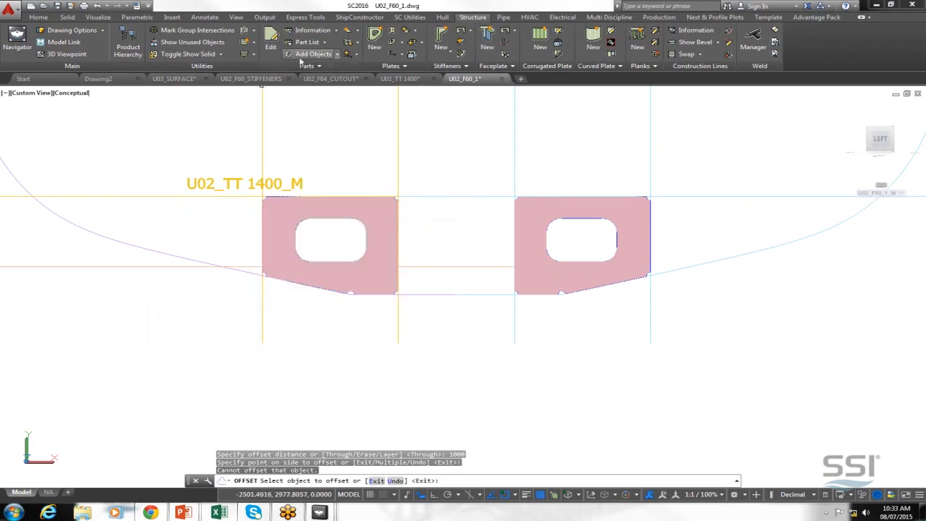
{"action": "left_click", "coordinate": [173, 57]}
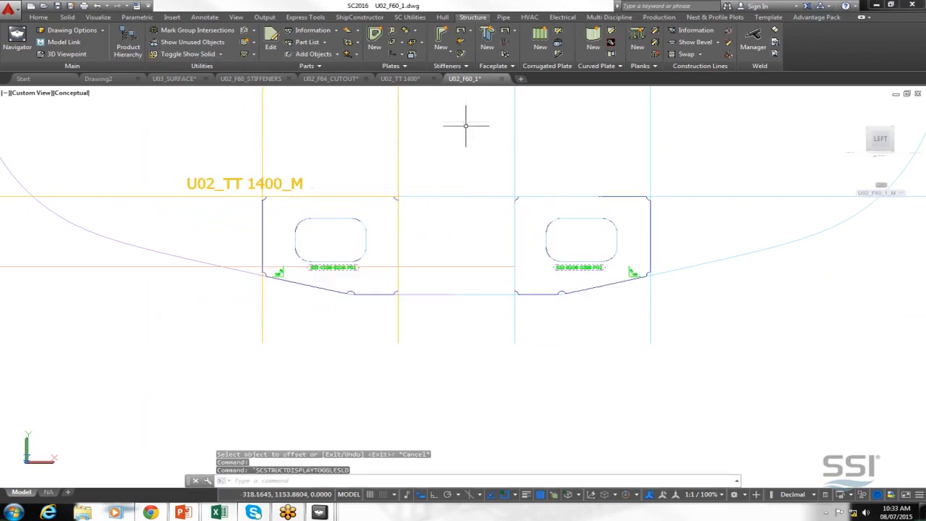
{"action": "type", "text": "trim"}
{"action": "key", "text": "Return"}
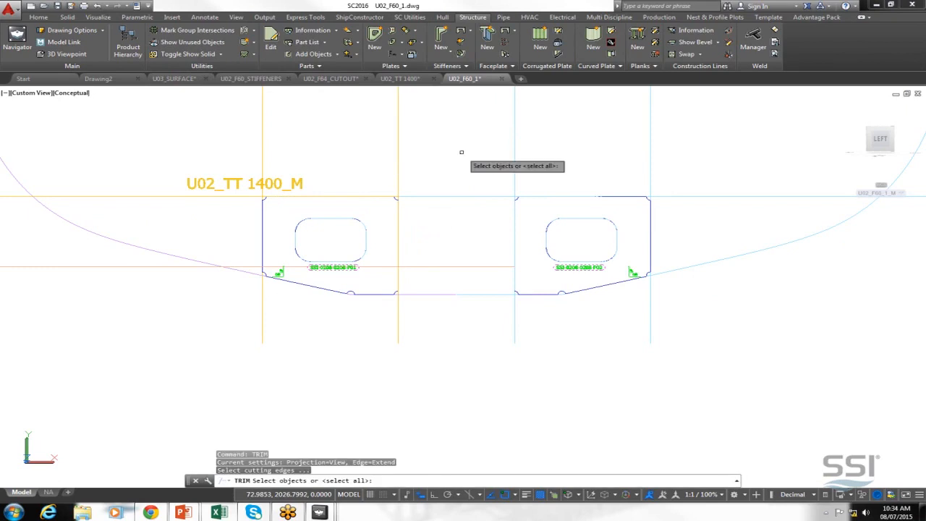
{"action": "left_click", "coordinate": [398, 165]}
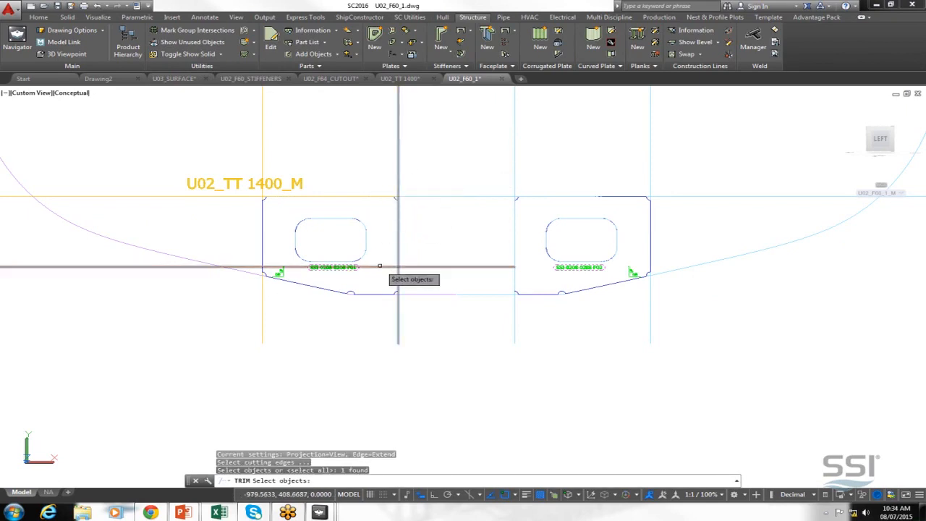
{"action": "key", "text": "Return"}
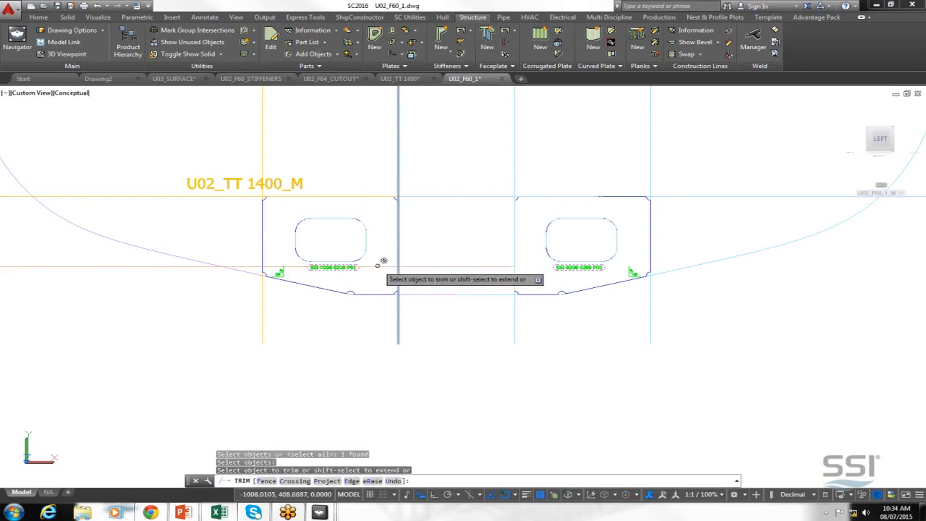
{"action": "key", "text": "Return"}
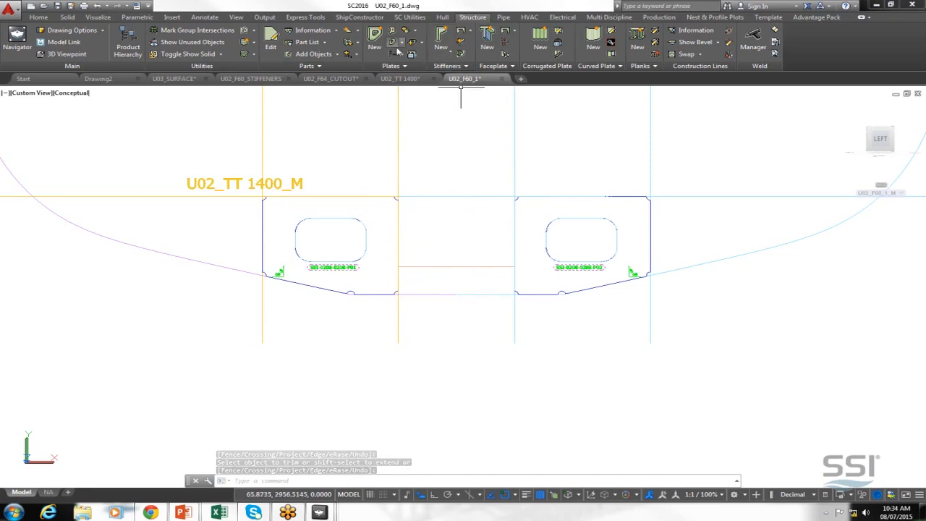
- Create a PL08 plate thrown aft in the region below the trimmed line between the two plates, and show the solids
{"action": "left_click", "coordinate": [374, 38]}
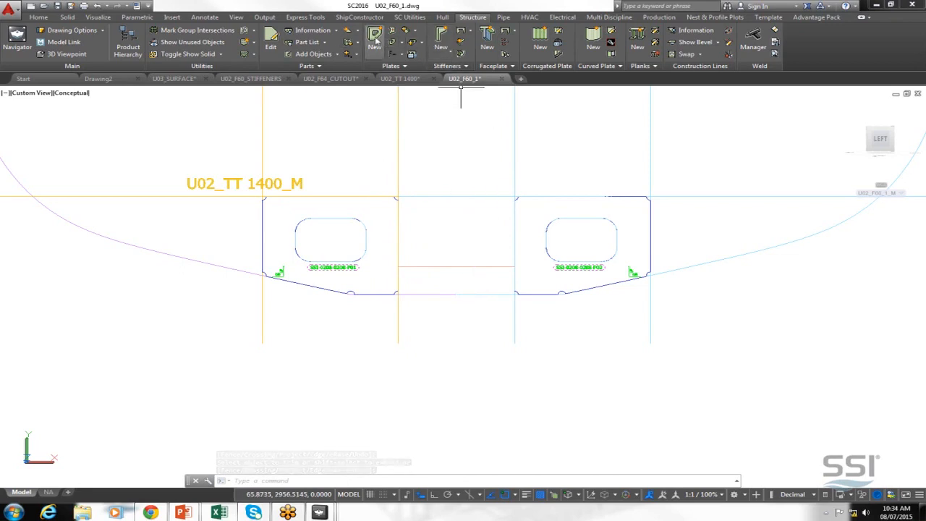
{"action": "left_click", "coordinate": [457, 275]}
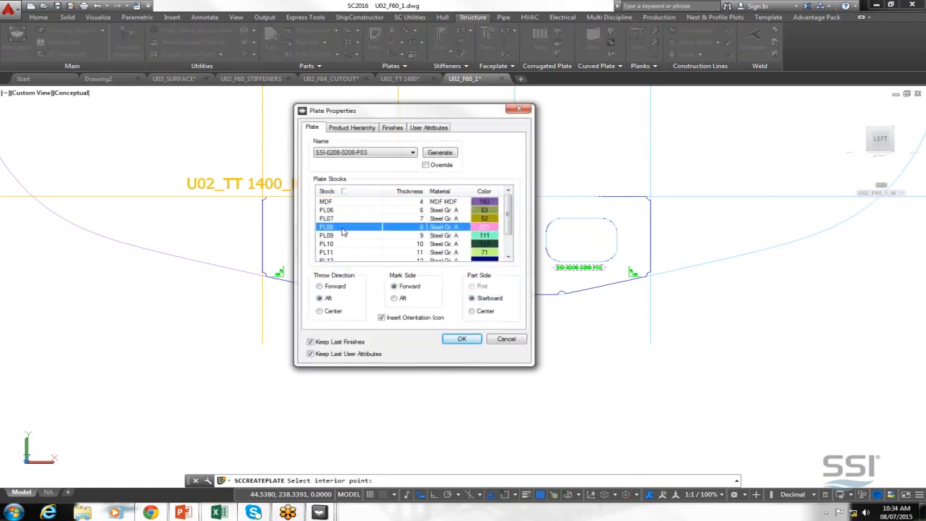
{"action": "left_click", "coordinate": [463, 339]}
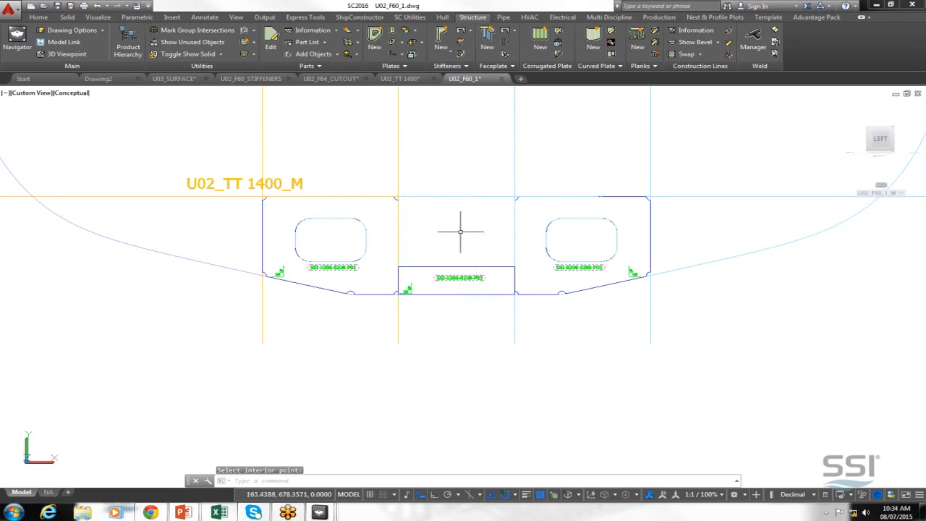
{"action": "left_click", "coordinate": [194, 58]}
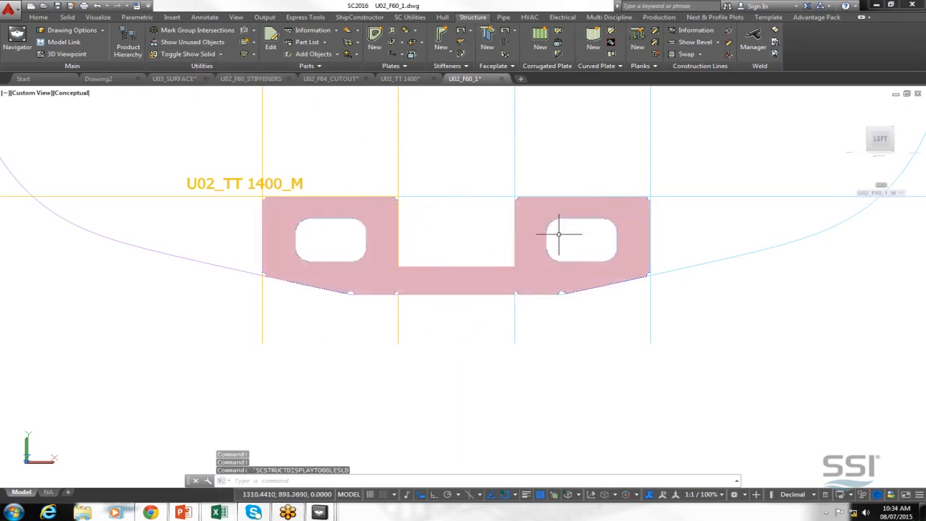
- Turn off the solid display of the frame plates so their outlines and construction lines can be picked
{"action": "middle_click_drag", "start_coordinate": [542, 265], "coordinate": [499, 285], "text": "shift"}
{"action": "scroll", "coordinate": [450, 273], "scroll_direction": "up", "scroll_amount": 3}
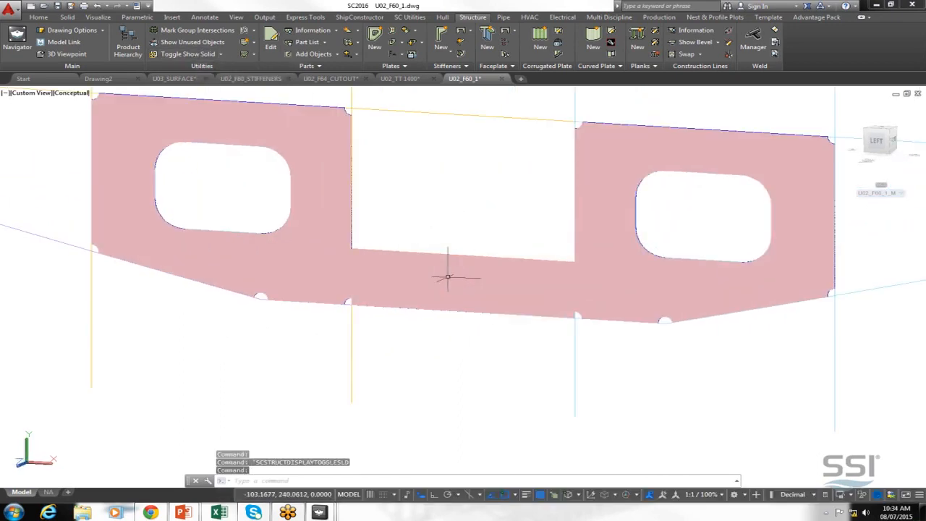
{"action": "left_click", "coordinate": [189, 53]}
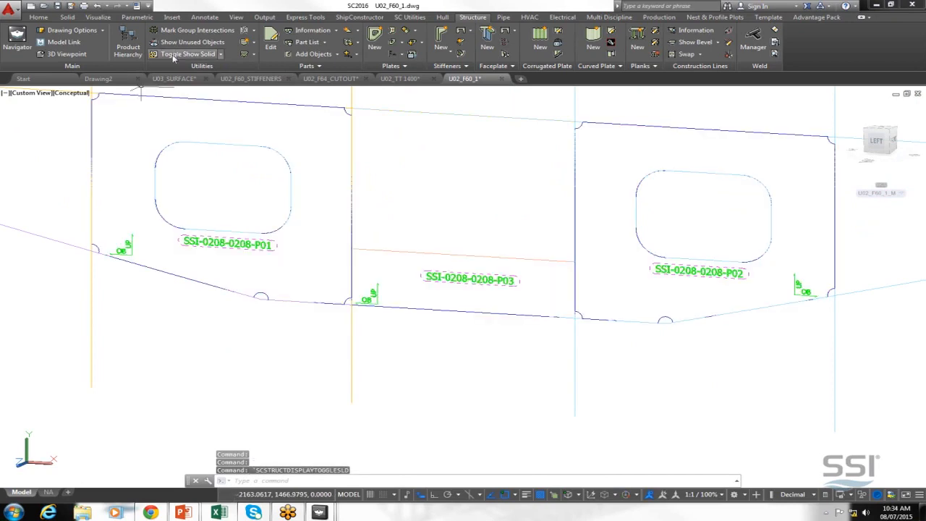
- Add R50 scallop corner treatments at all four corners of the center plate, and show the solids again
{"action": "left_click", "coordinate": [398, 43]}
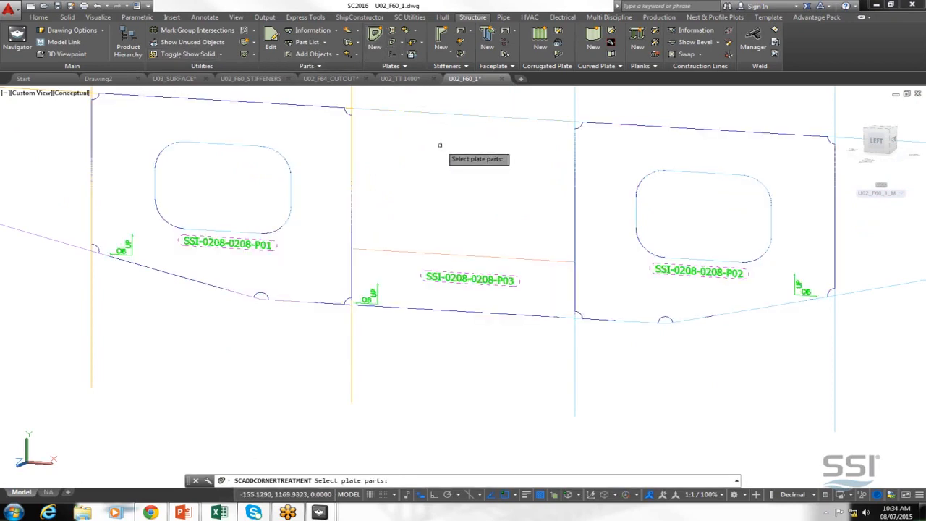
{"action": "left_click", "coordinate": [450, 274]}
{"action": "key", "text": "Return"}
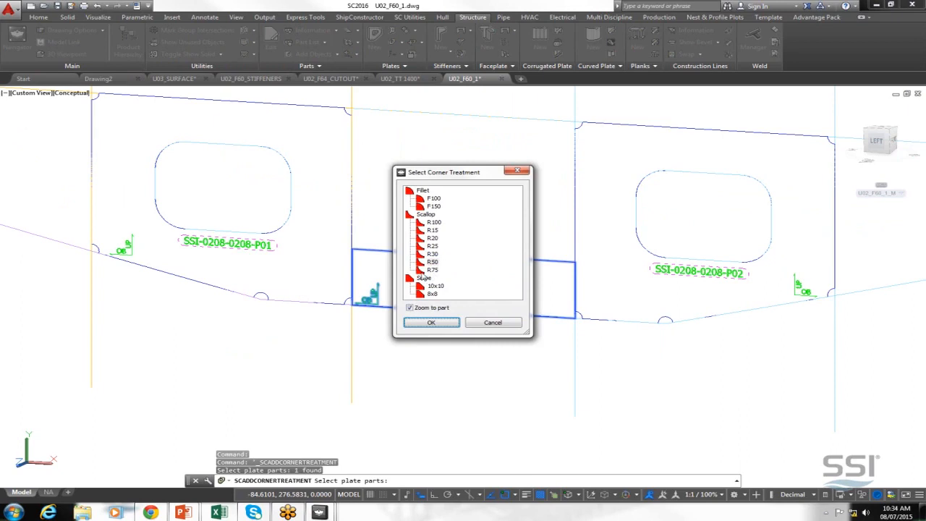
{"action": "left_click", "coordinate": [432, 261]}
{"action": "left_click", "coordinate": [431, 323]}
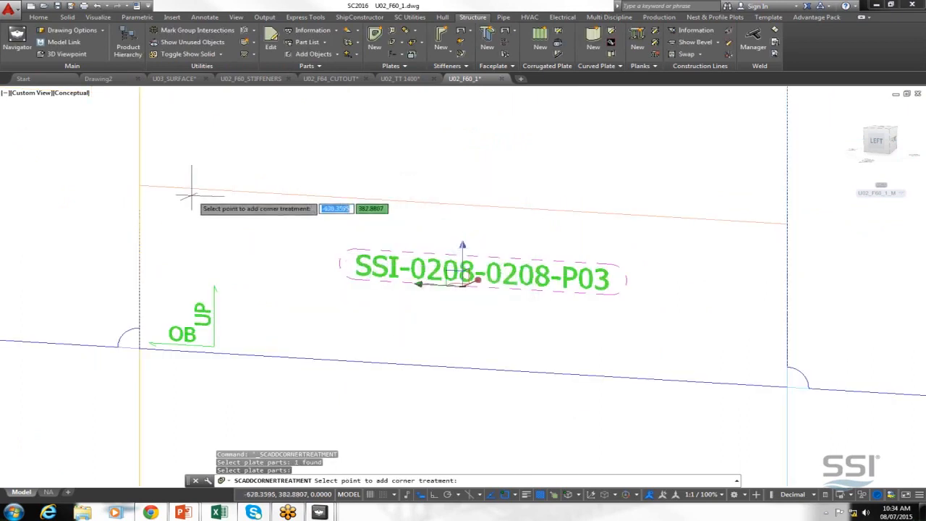
{"action": "left_click", "coordinate": [139, 186]}
{"action": "left_click", "coordinate": [137, 345]}
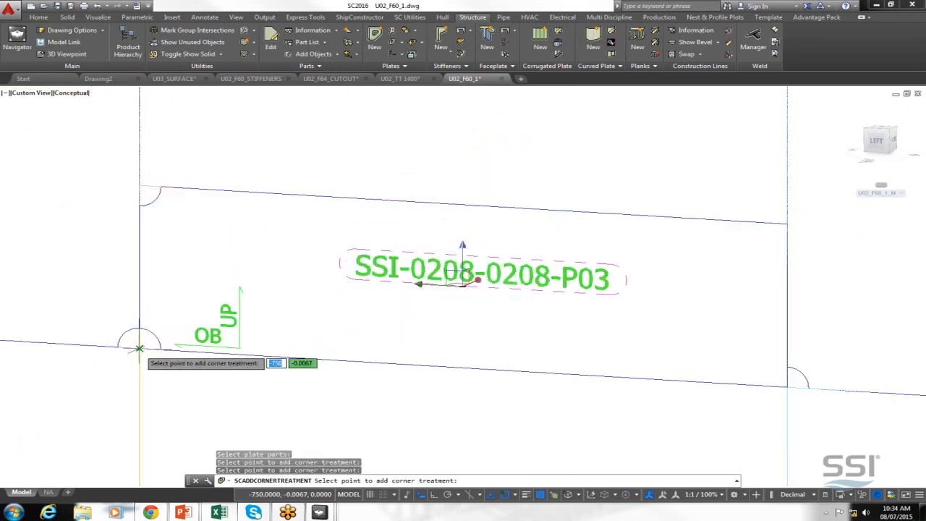
{"action": "left_click", "coordinate": [786, 223]}
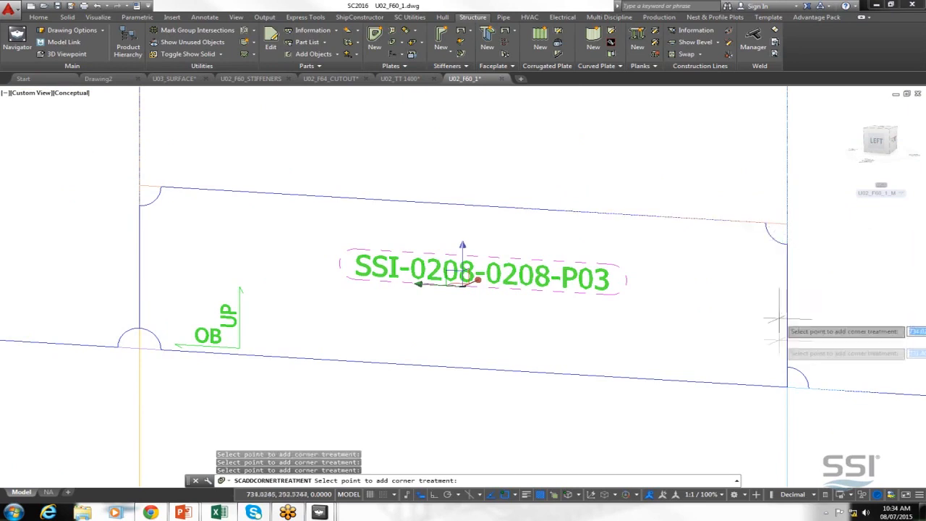
{"action": "left_click", "coordinate": [787, 387]}
{"action": "key", "text": "Return"}
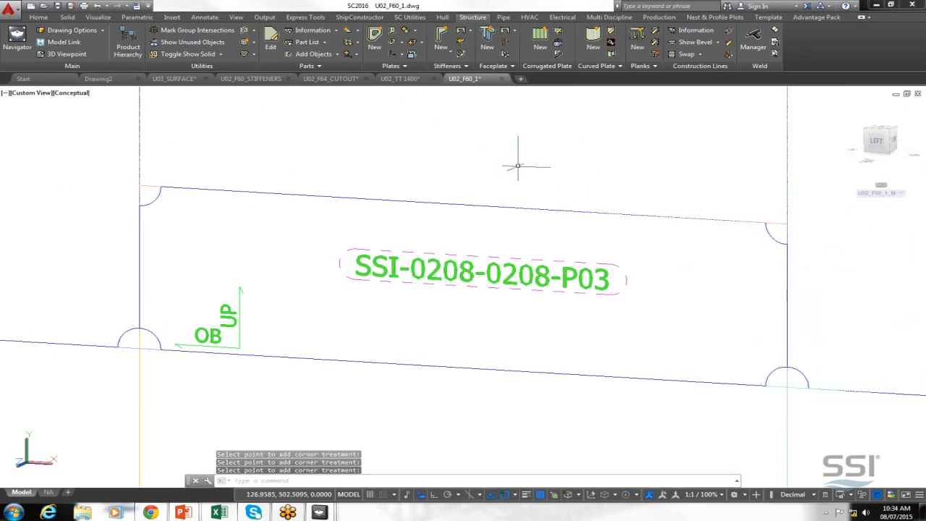
{"action": "left_click", "coordinate": [187, 54]}
- Examine the center plate and its corner scallops between the two side plates from both sides of the frame
{"action": "middle_click_drag", "start_coordinate": [517, 182], "coordinate": [481, 208], "text": "shift"}
{"action": "left_click", "coordinate": [510, 237]}
{"action": "key", "text": "Delete"}
{"action": "middle_click_drag", "start_coordinate": [523, 181], "coordinate": [515, 210], "text": "shift"}
{"action": "key", "text": "ctrl+z"}
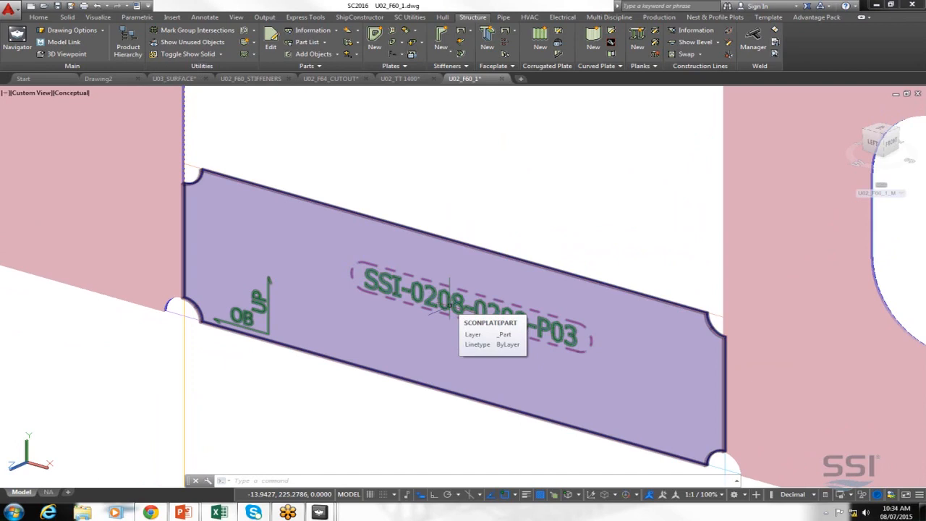
{"action": "key", "text": "Escape"}
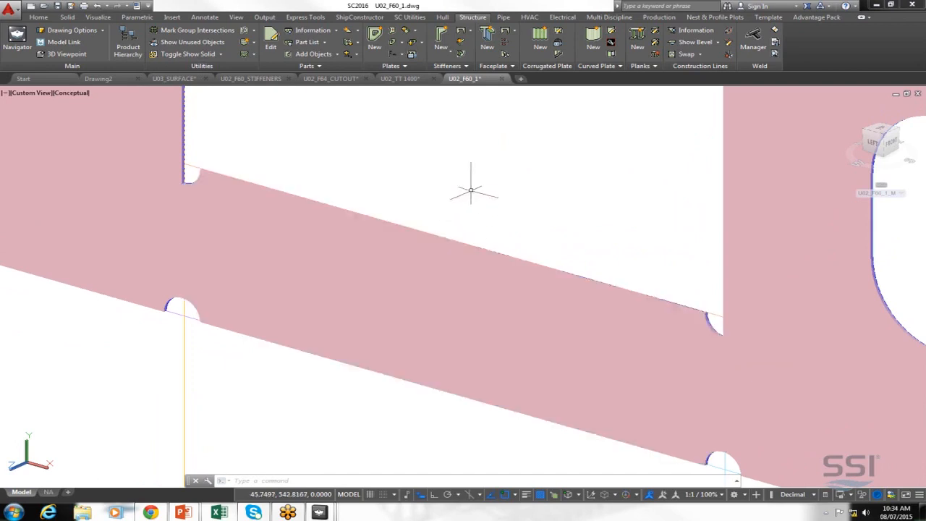
{"action": "scroll", "coordinate": [190, 246], "scroll_direction": "down", "scroll_amount": 2}
{"action": "left_click", "coordinate": [189, 250]}
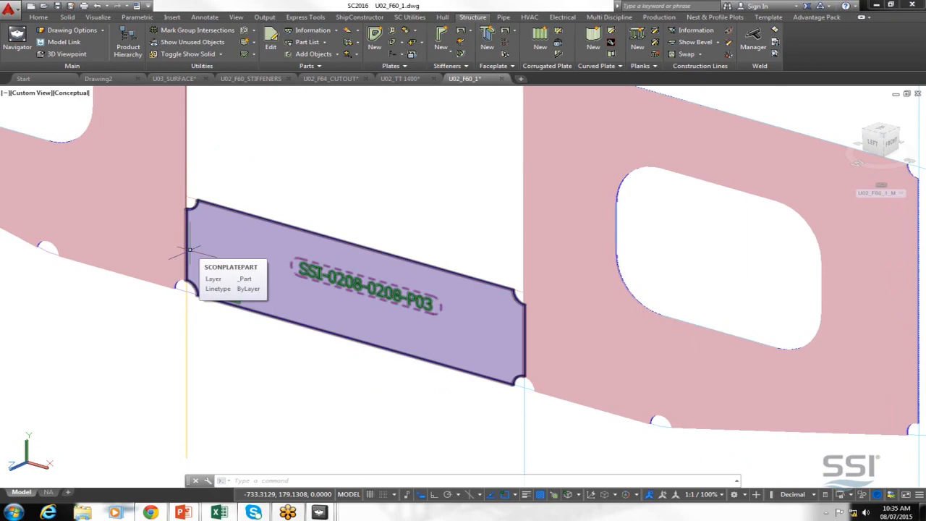
{"action": "key", "text": "Escape"}
{"action": "middle_click_drag", "start_coordinate": [477, 209], "coordinate": [269, 192], "text": "shift"}
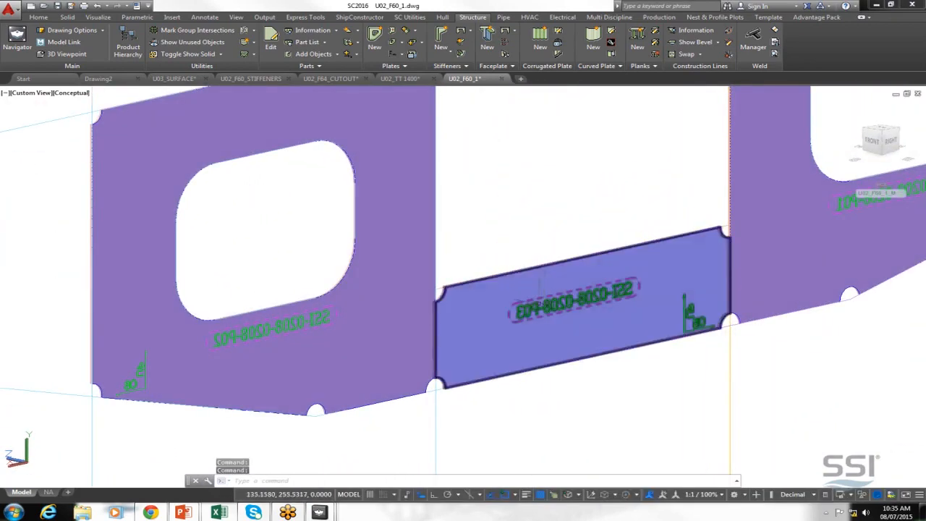
{"action": "middle_click_drag", "start_coordinate": [279, 338], "coordinate": [417, 295], "text": "shift"}
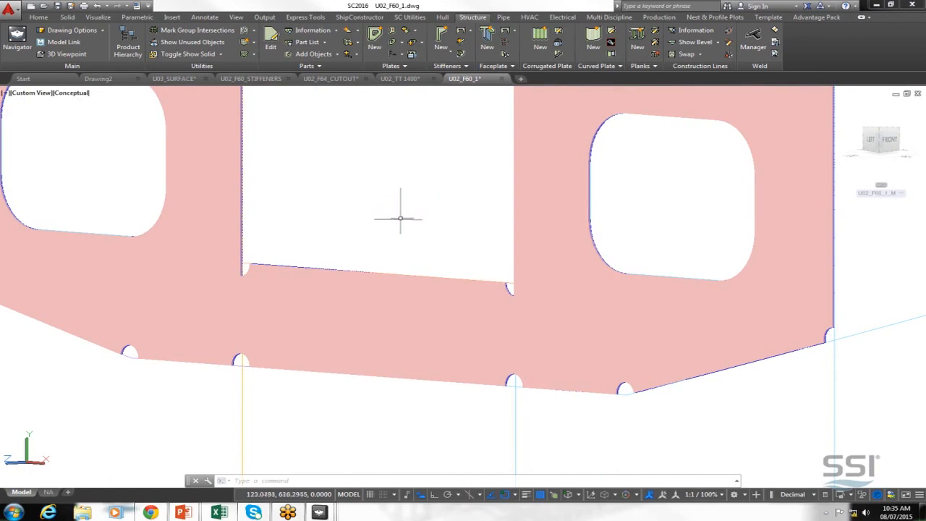
- Create a faceplate on the center plate with the line along its upper edge as path, using FB 100x 8 stock
{"action": "middle_click_drag", "start_coordinate": [399, 214], "coordinate": [403, 264], "text": "shift"}
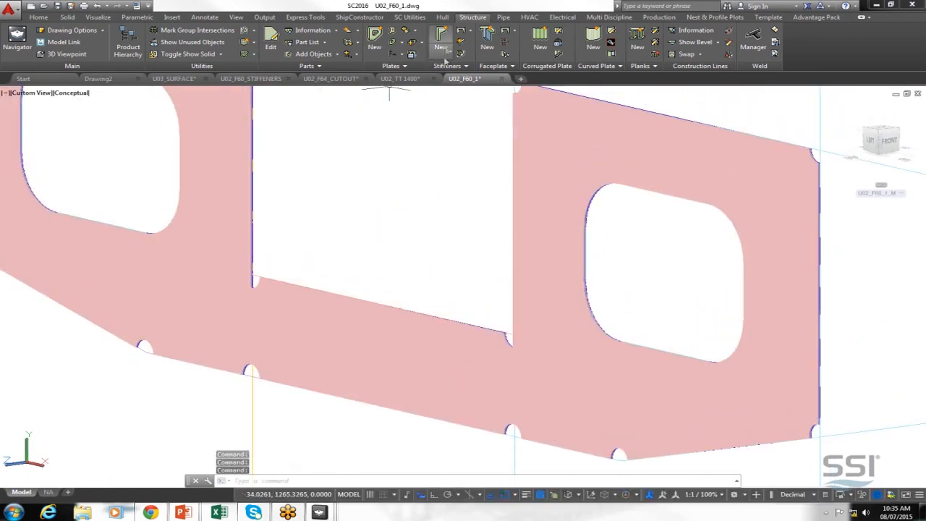
{"action": "left_click", "coordinate": [489, 42]}
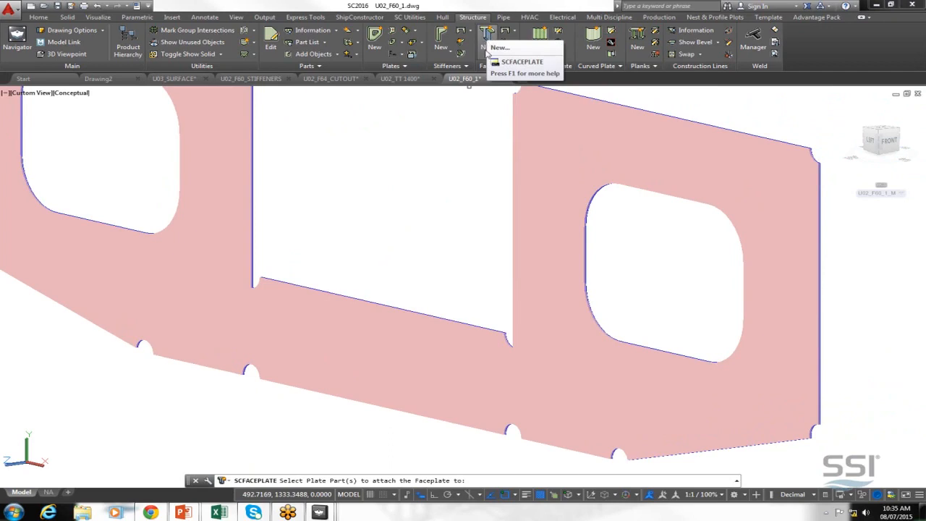
{"action": "left_click", "coordinate": [357, 357]}
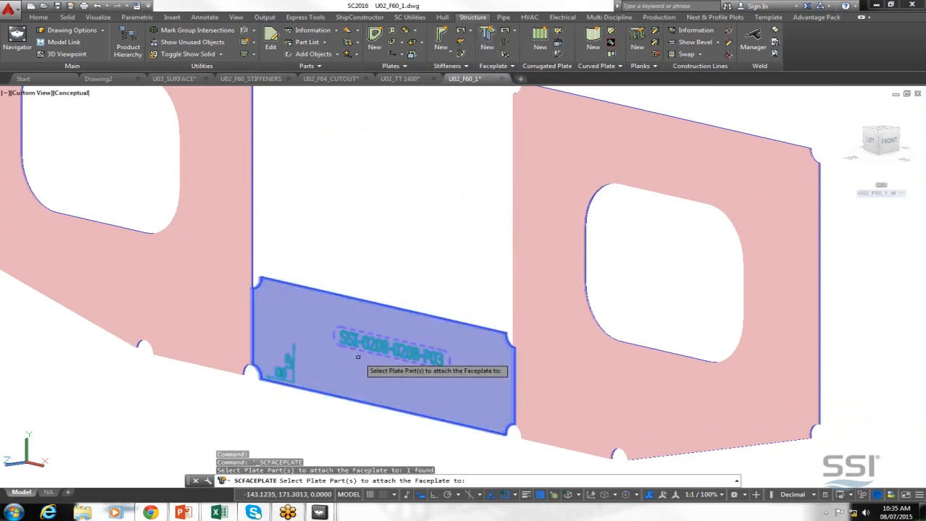
{"action": "key", "text": "Return"}
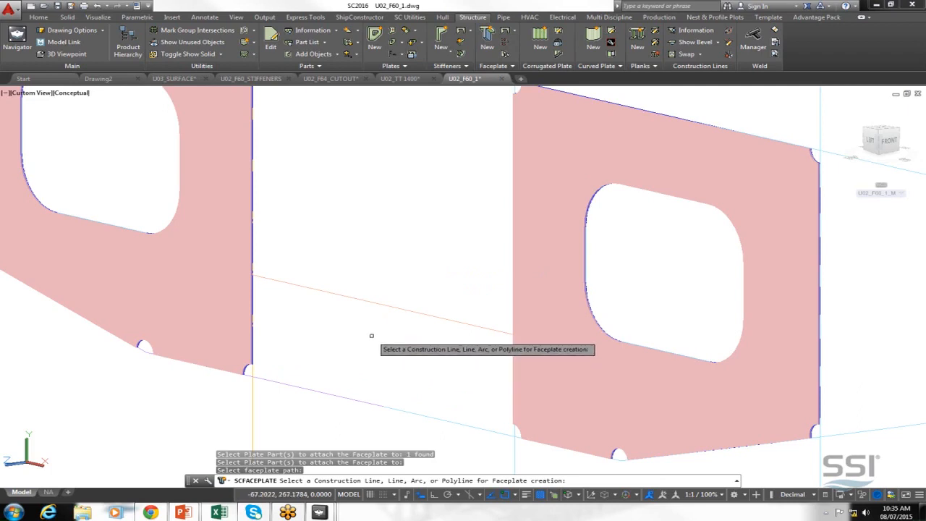
{"action": "left_click", "coordinate": [379, 304]}
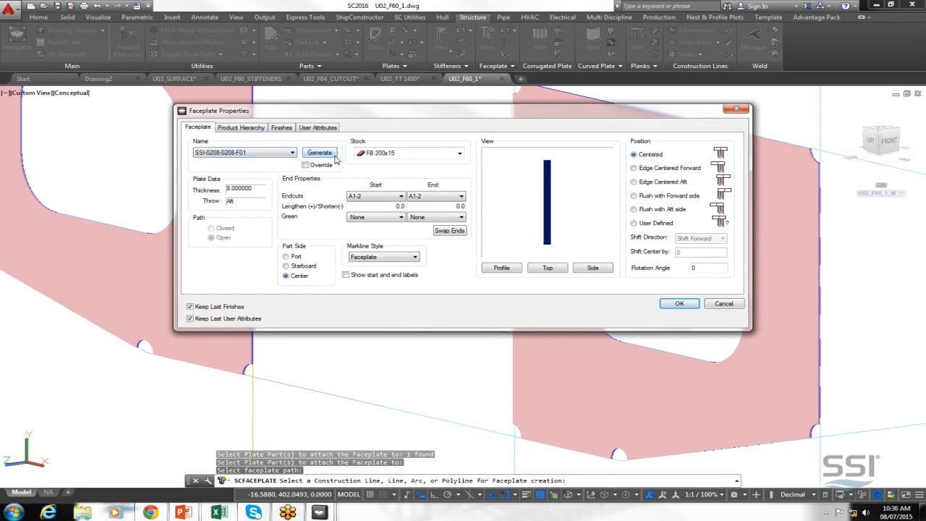
{"action": "left_click", "coordinate": [459, 154]}
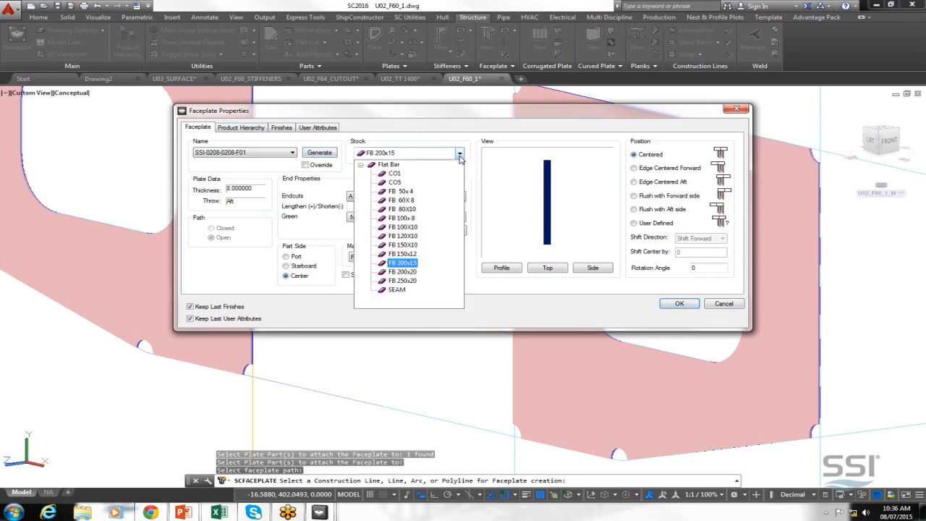
{"action": "left_click", "coordinate": [404, 218]}
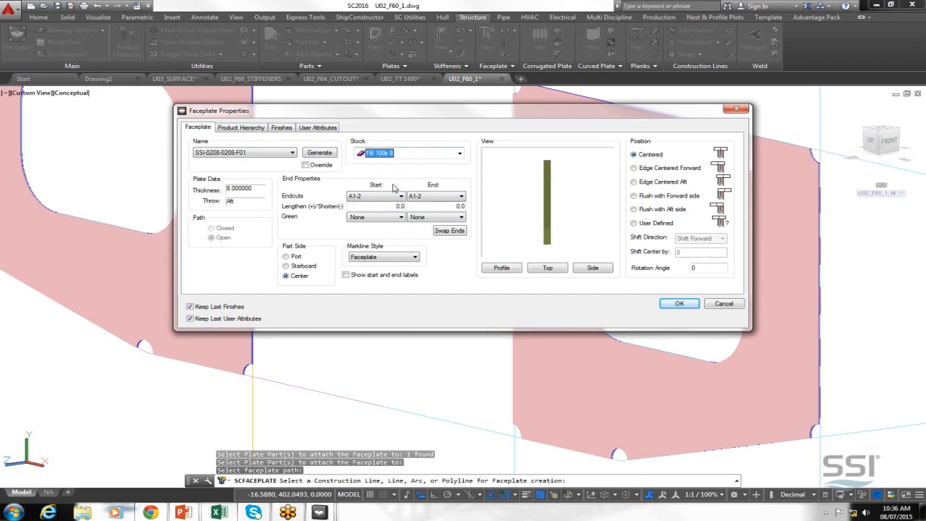
- Set both faceplate endcuts to B1-4 and its start and end lengthen/shorten values to -20, checking the side preview
{"action": "left_click", "coordinate": [592, 271]}
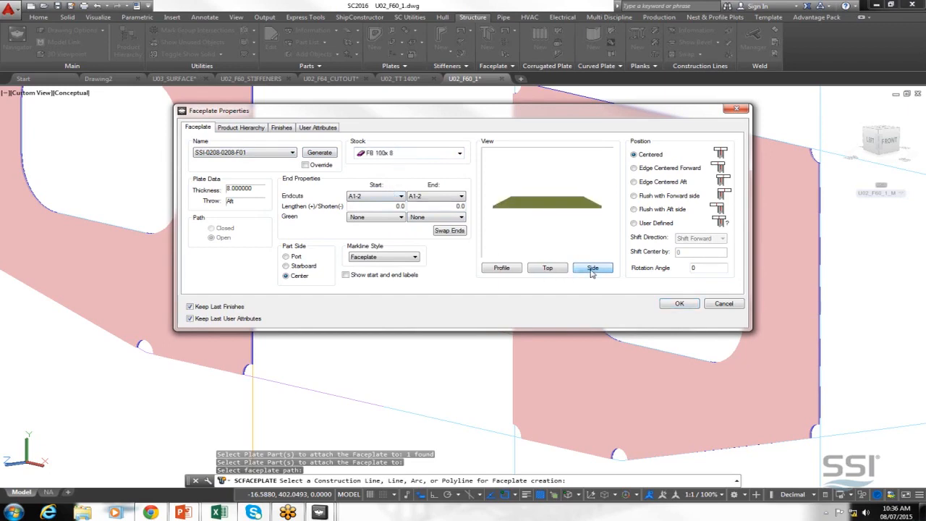
{"action": "left_click", "coordinate": [401, 199]}
{"action": "left_click", "coordinate": [375, 222]}
{"action": "left_click", "coordinate": [461, 197]}
{"action": "left_click", "coordinate": [443, 222]}
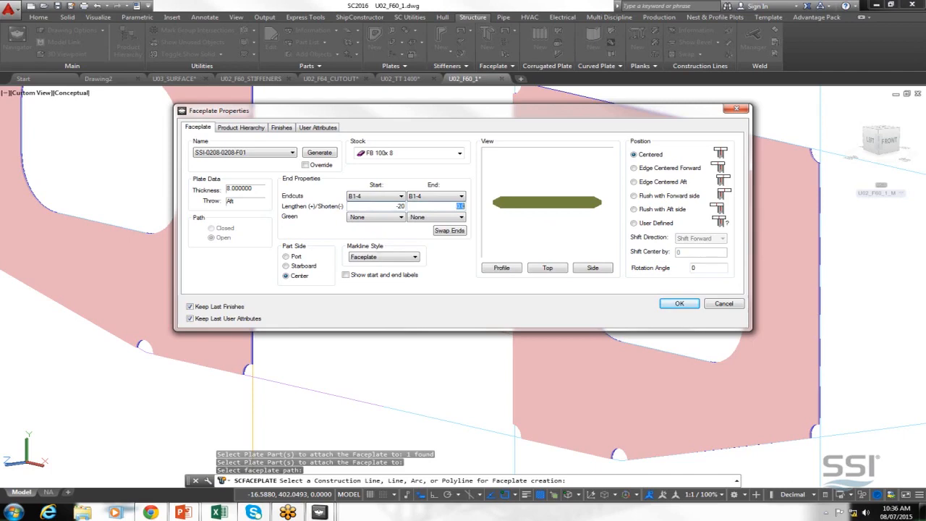
{"action": "key", "text": "Tab"}
{"action": "key", "text": "Tab"}
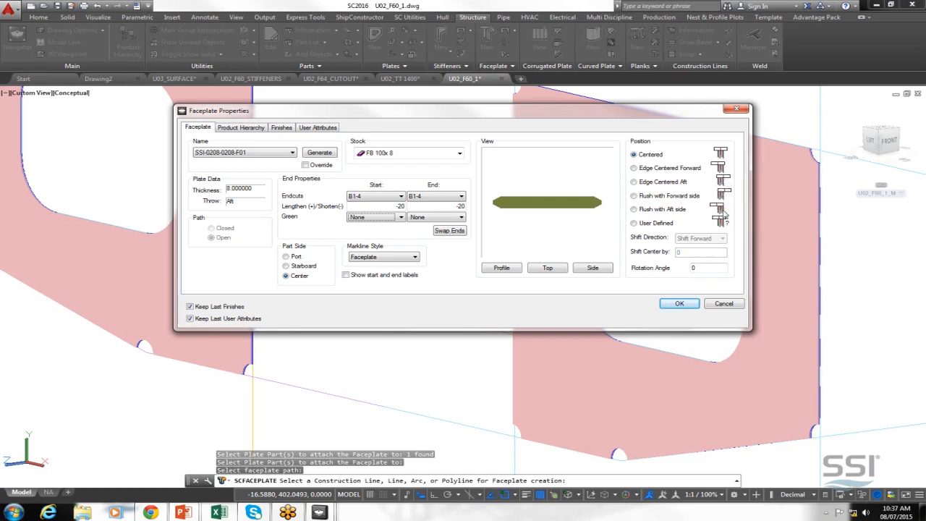
- Place the centered faceplate along the full line between the two side plates, with its thickness directed upward
{"action": "left_click", "coordinate": [679, 304]}
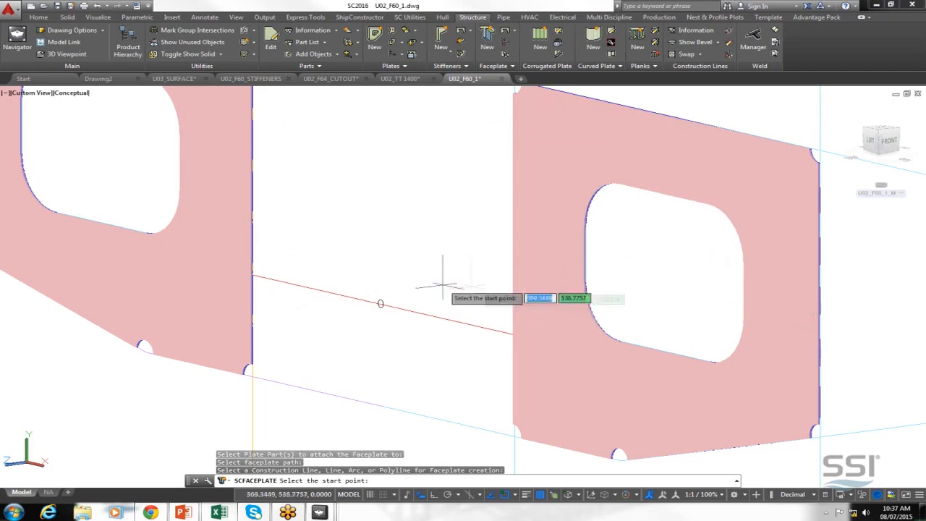
{"action": "left_click", "coordinate": [253, 274]}
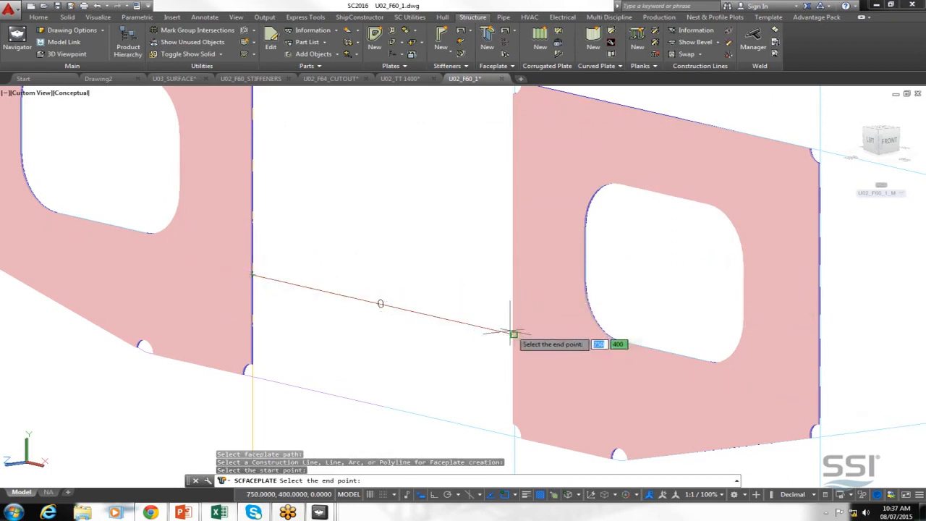
{"action": "left_click", "coordinate": [514, 335]}
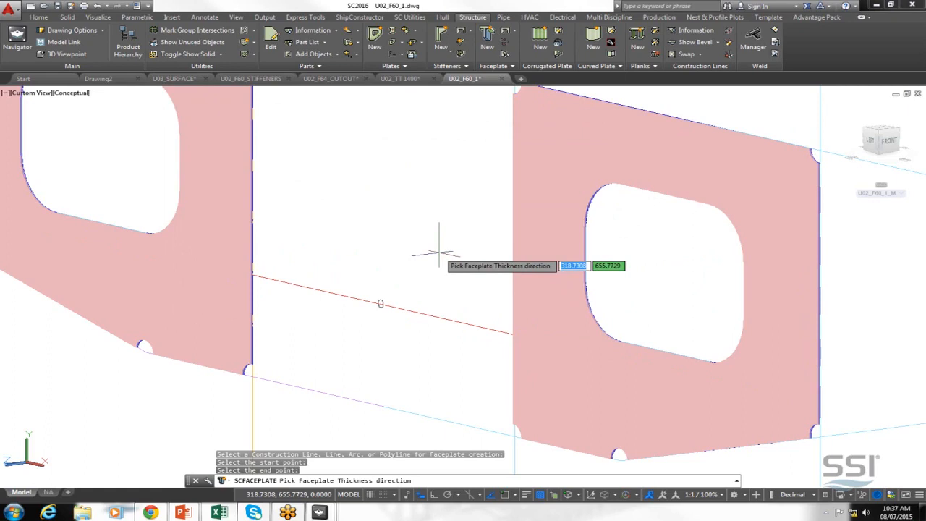
{"action": "left_click", "coordinate": [408, 218]}
- Examine the faceplate's snipped ends and its fit against the side plates and the center plate's scallops
{"action": "scroll", "coordinate": [471, 307], "scroll_direction": "up", "scroll_amount": 5}
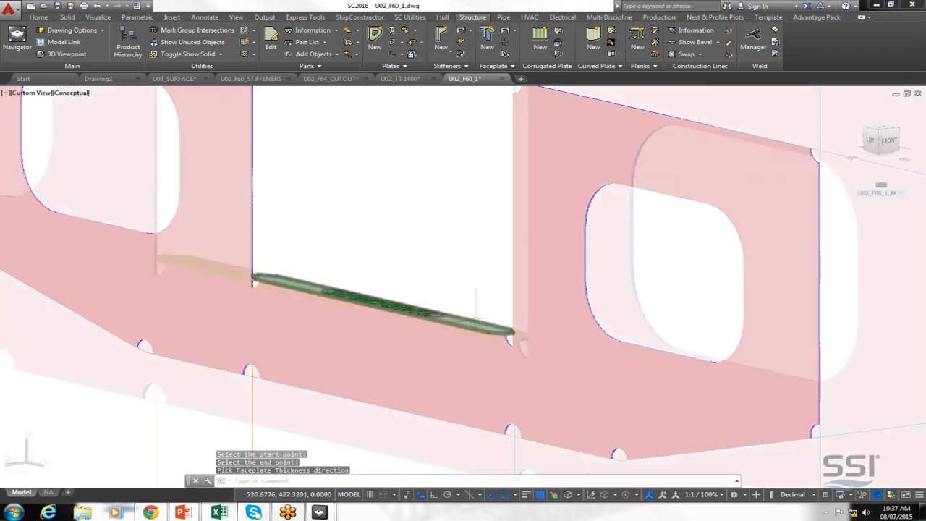
{"action": "middle_click_drag", "start_coordinate": [505, 375], "coordinate": [559, 378], "text": "shift"}
{"action": "scroll", "coordinate": [521, 340], "scroll_direction": "down", "scroll_amount": 5}
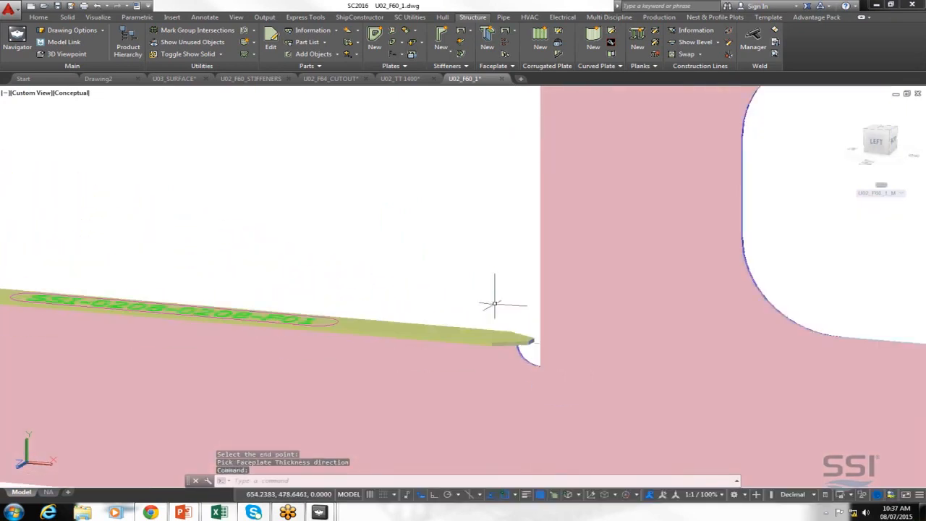
{"action": "middle_click_drag", "start_coordinate": [502, 323], "coordinate": [527, 323], "text": "shift"}
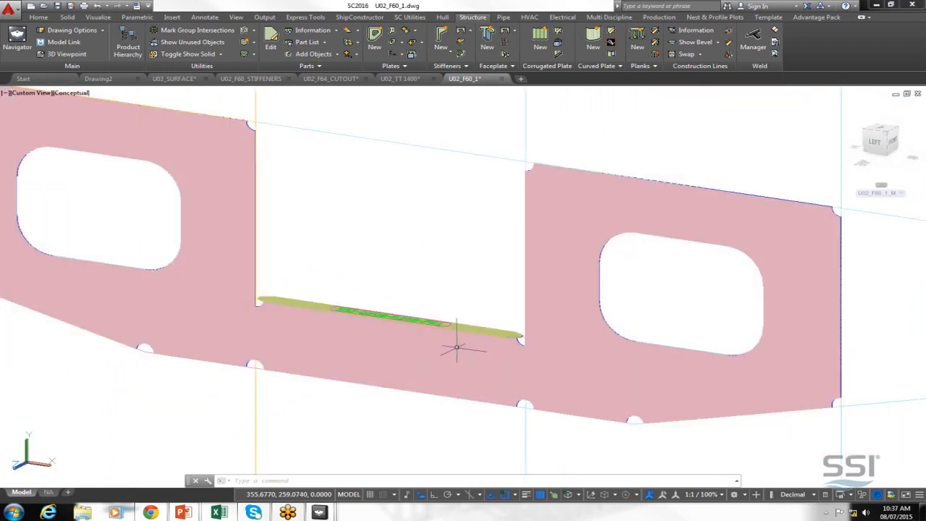
{"action": "middle_click_drag", "start_coordinate": [451, 341], "coordinate": [534, 321], "text": "shift"}
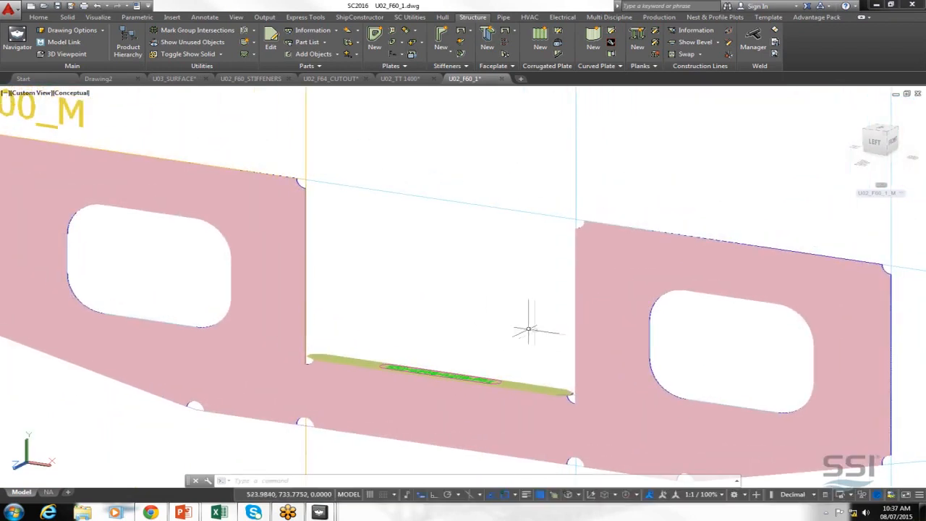
{"action": "middle_click_drag", "start_coordinate": [443, 321], "coordinate": [459, 313], "text": "shift"}
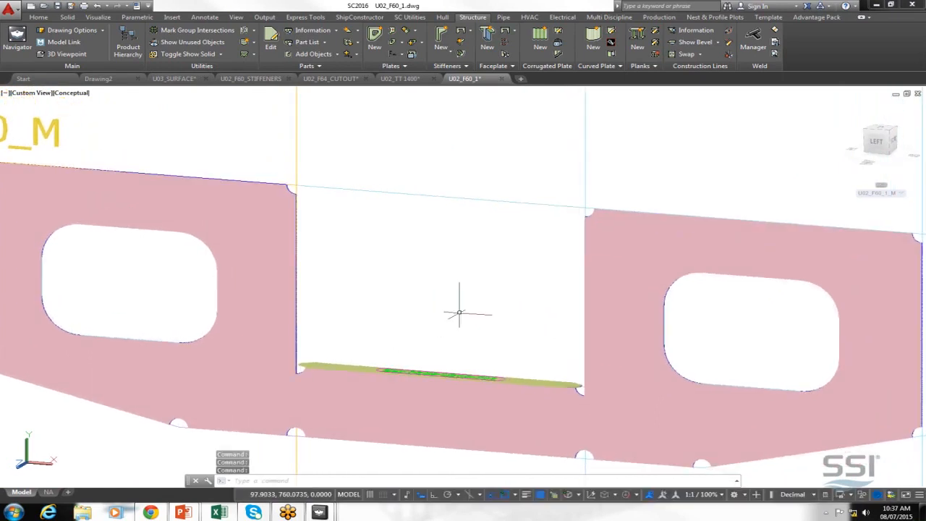
{"action": "scroll", "coordinate": [460, 312], "scroll_direction": "down", "scroll_amount": 2}
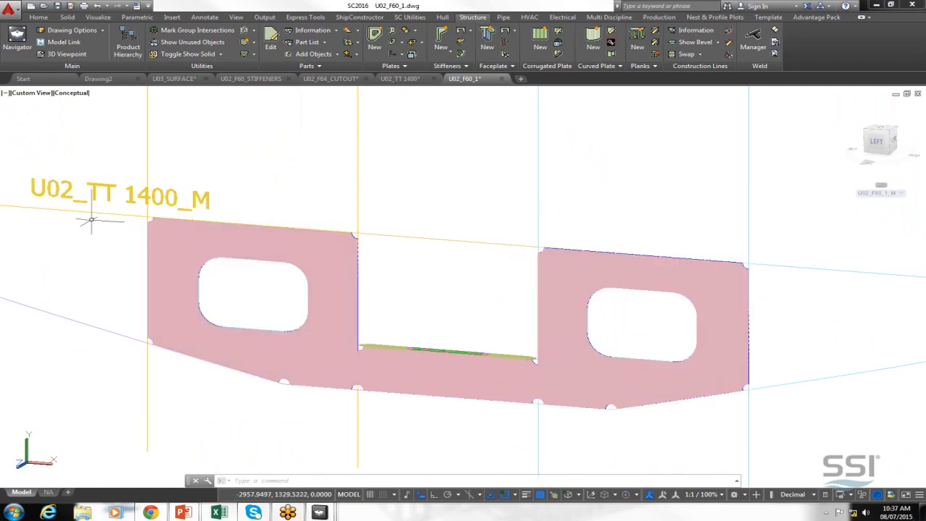
- Link the U02_TT 1400 deck drawing from unit U02's structure into the frame drawing
{"action": "mouse_move", "coordinate": [94, 215]}
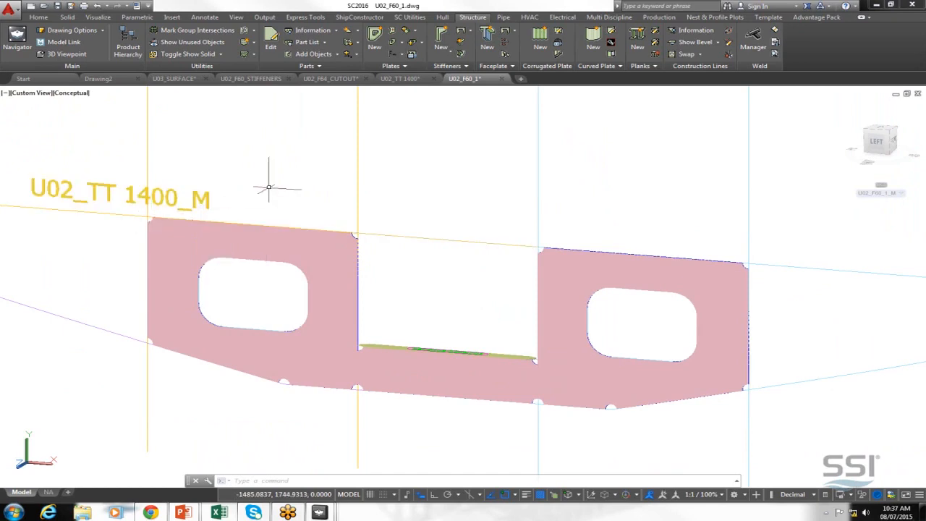
{"action": "left_click", "coordinate": [72, 47]}
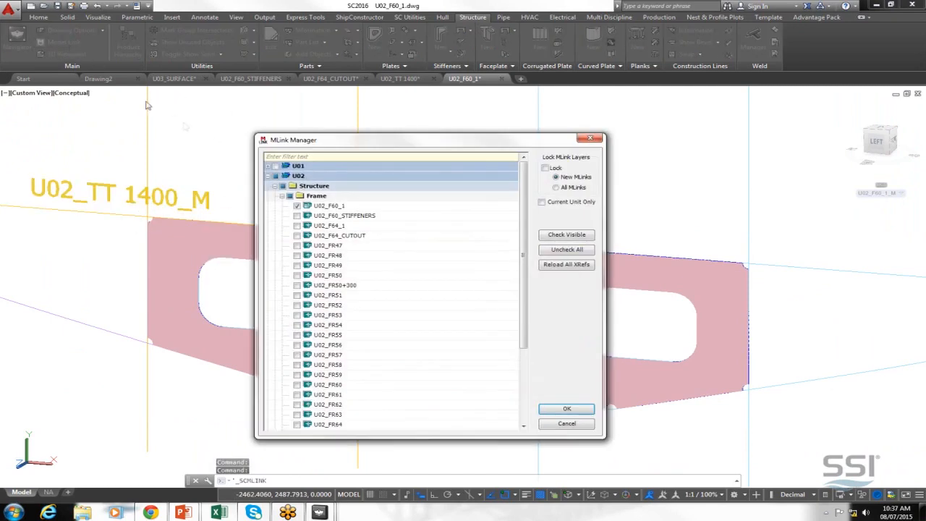
{"action": "left_click", "coordinate": [282, 196]}
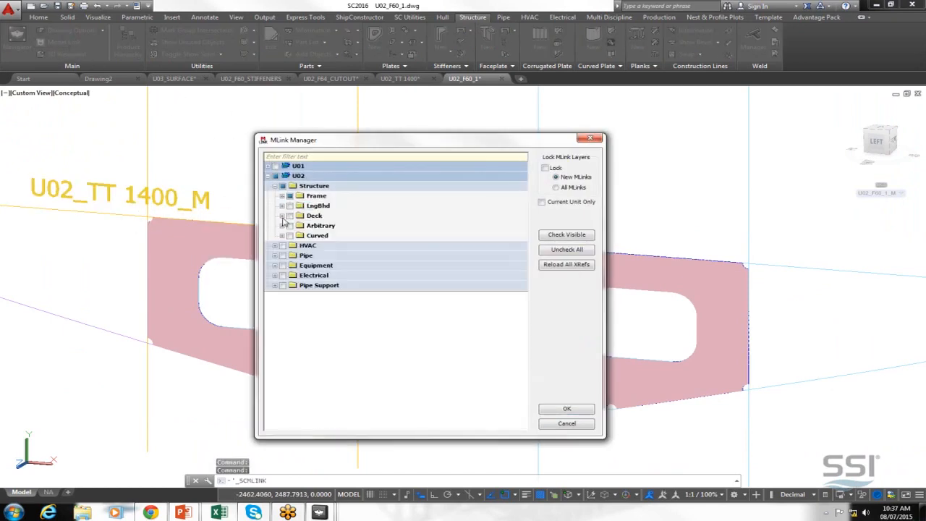
{"action": "left_click", "coordinate": [282, 215]}
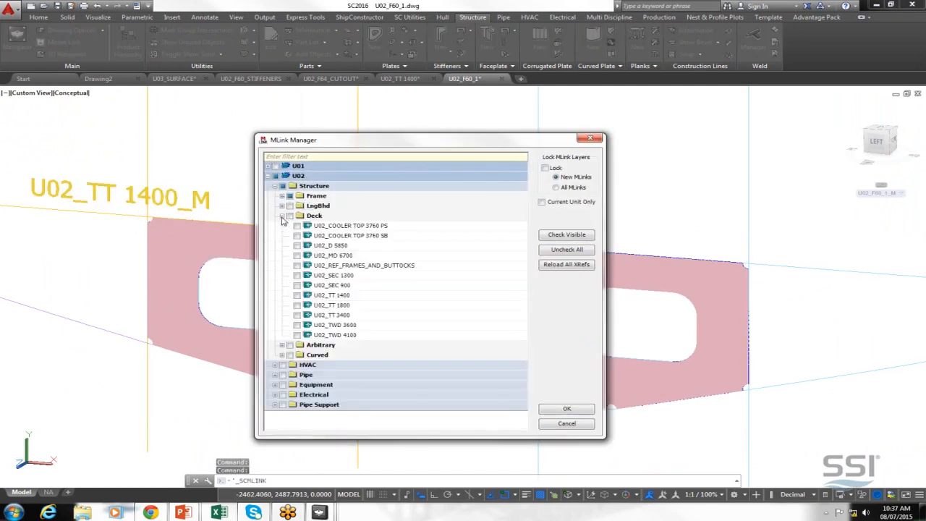
{"action": "left_click", "coordinate": [296, 295]}
{"action": "left_click", "coordinate": [567, 410]}
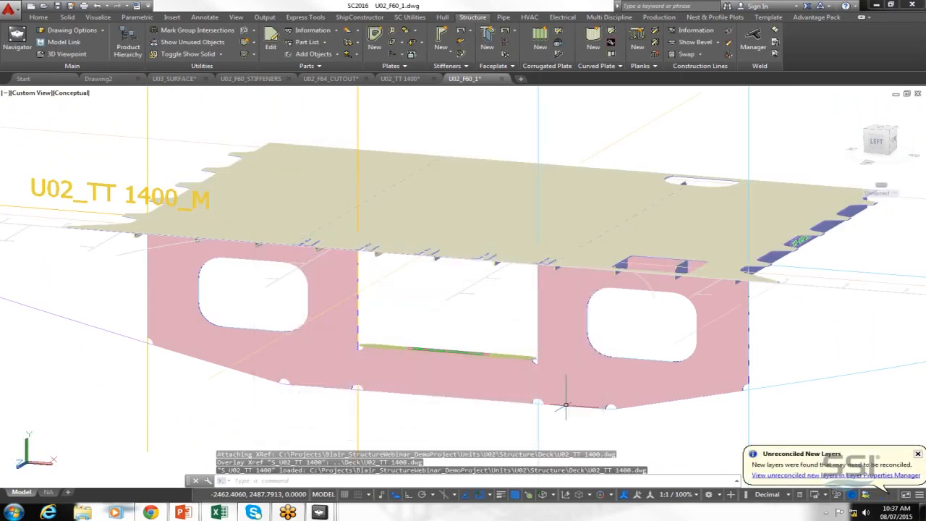
- Examine where the linked deck's stiffeners pass through the upper edges of the side frame plates
{"action": "mouse_move", "coordinate": [478, 277]}
{"action": "middle_mouse_down", "text": "shift"}
{"action": "mouse_move", "coordinate": [475, 296]}
{"action": "mouse_move", "coordinate": [473, 269]}
{"action": "middle_mouse_up", "text": "shift"}
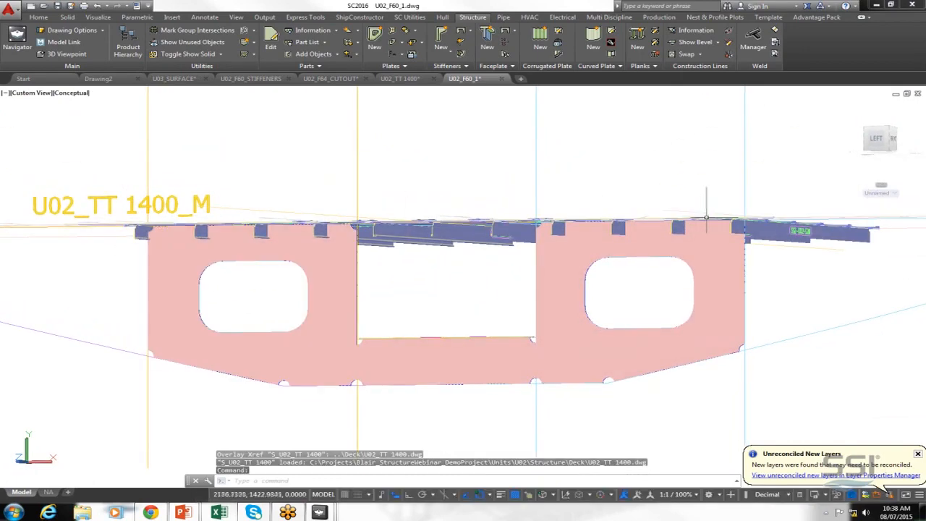
{"action": "scroll", "coordinate": [684, 236], "scroll_direction": "up", "scroll_amount": 2}
{"action": "scroll", "coordinate": [684, 236], "scroll_direction": "up", "scroll_amount": 2}
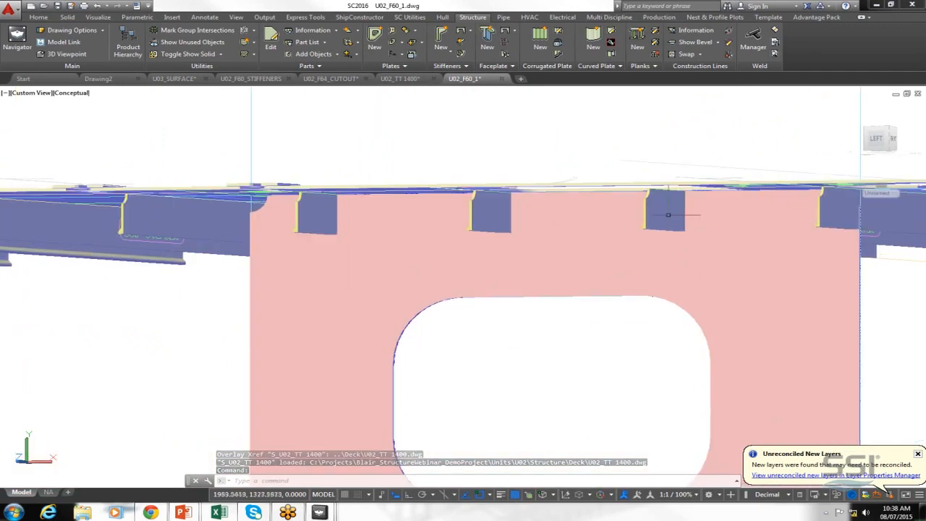
{"action": "middle_click_drag", "start_coordinate": [285, 259], "coordinate": [677, 263], "text": "shift"}
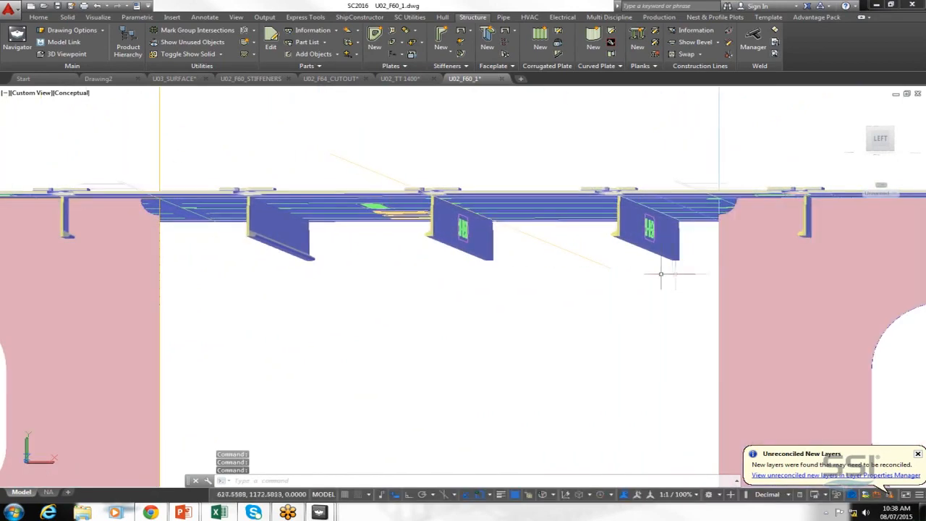
{"action": "middle_click_drag", "start_coordinate": [345, 362], "coordinate": [895, 337]}
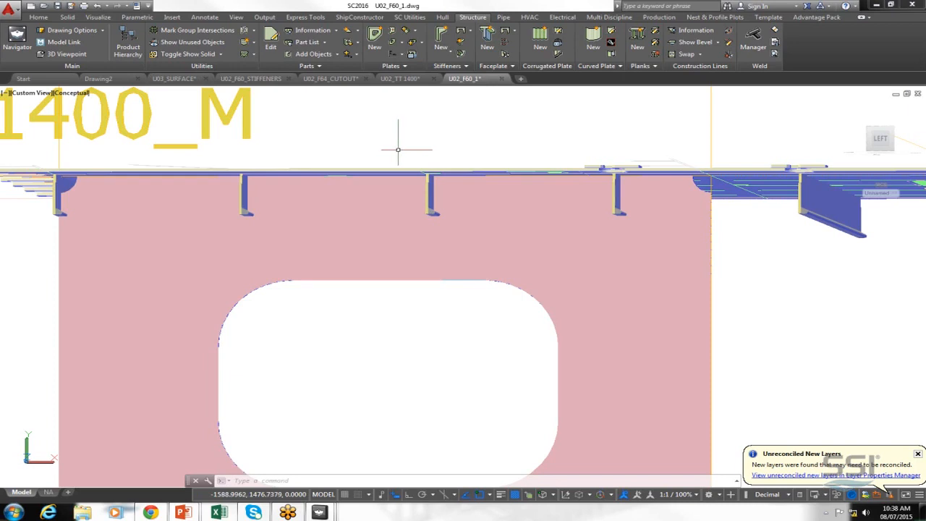
{"action": "mouse_move", "coordinate": [430, 211]}
{"action": "mouse_move", "coordinate": [619, 212]}
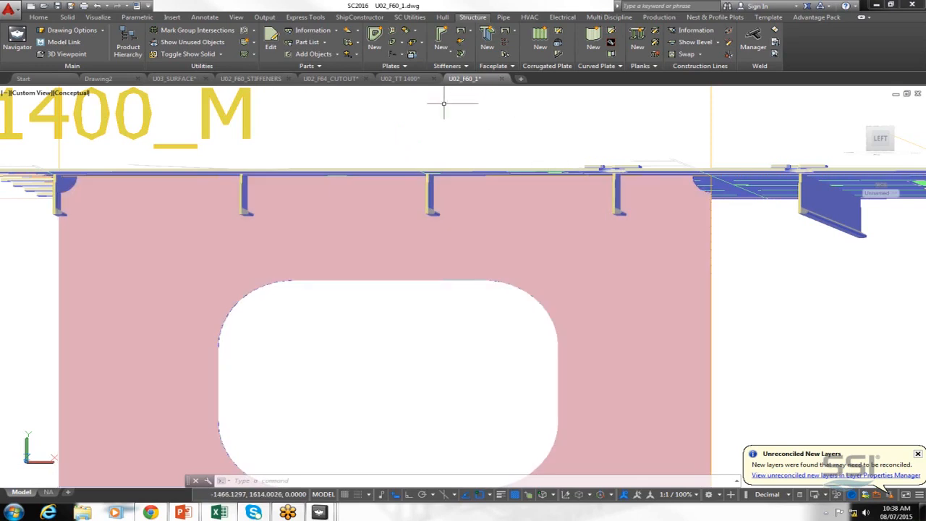
- Create Non Tight cutouts for the HP120x7 deck stiffeners in the side frame plate, updating its mirrored plate as well
{"action": "left_click", "coordinate": [391, 34]}
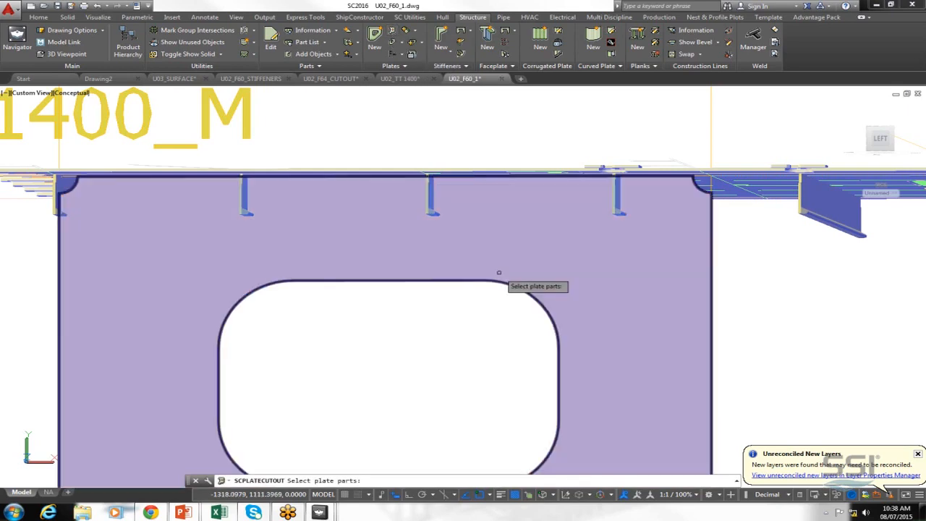
{"action": "left_click", "coordinate": [551, 271]}
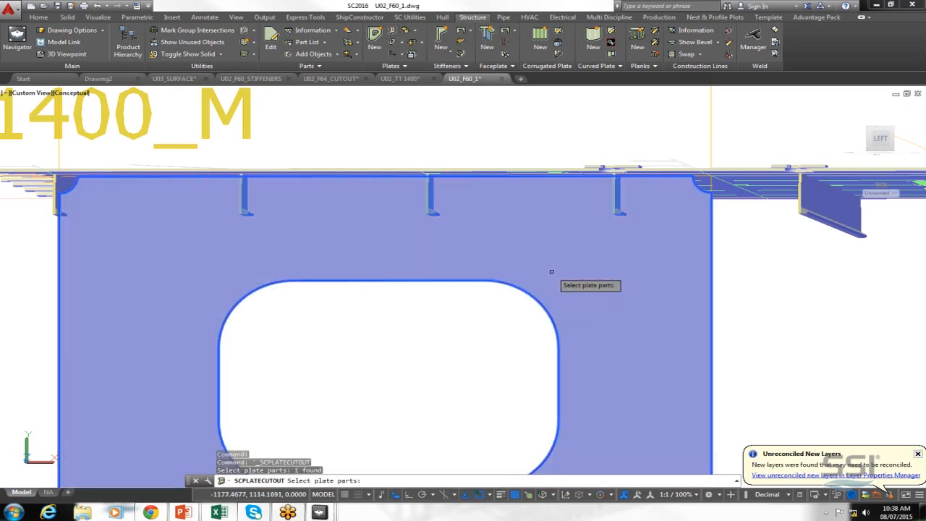
{"action": "key", "text": "Return"}
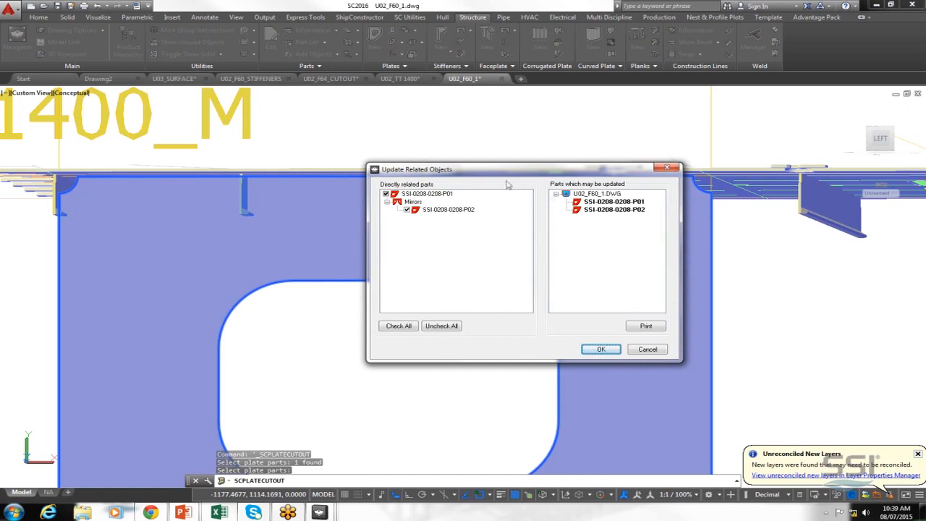
{"action": "left_click", "coordinate": [600, 350]}
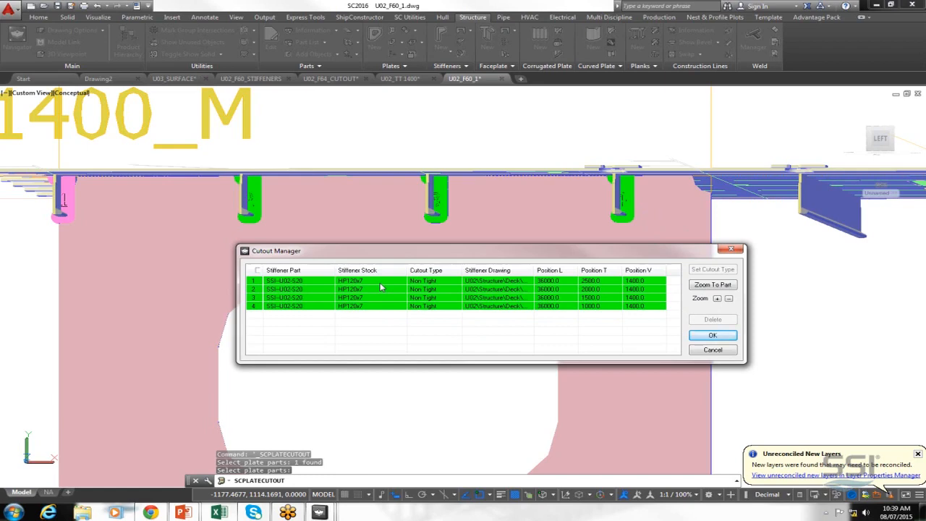
{"action": "left_click", "coordinate": [712, 335]}
- Examine the stiffener cutouts along the upper edges of the side plate and its mirrored counterpart
{"action": "middle_click_drag", "start_coordinate": [506, 268], "coordinate": [455, 276], "text": "shift"}
{"action": "left_click_drag", "start_coordinate": [454, 276], "coordinate": [457, 275], "text": "shift"}
{"action": "middle_click_drag", "start_coordinate": [457, 274], "coordinate": [455, 275], "text": "shift"}
{"action": "scroll", "coordinate": [449, 273], "scroll_direction": "down", "scroll_amount": 4}
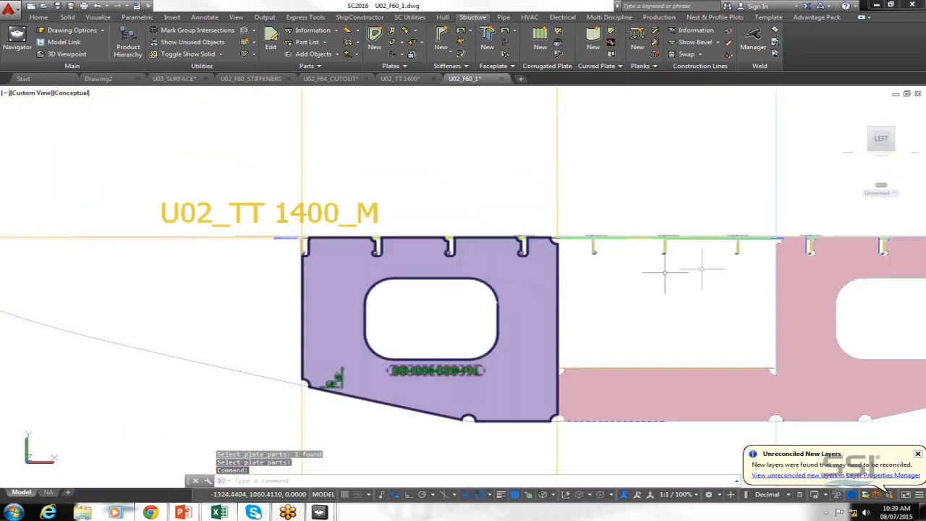
{"action": "middle_click_drag", "start_coordinate": [705, 271], "coordinate": [333, 267]}
{"action": "scroll", "coordinate": [436, 241], "scroll_direction": "up", "scroll_amount": 4}
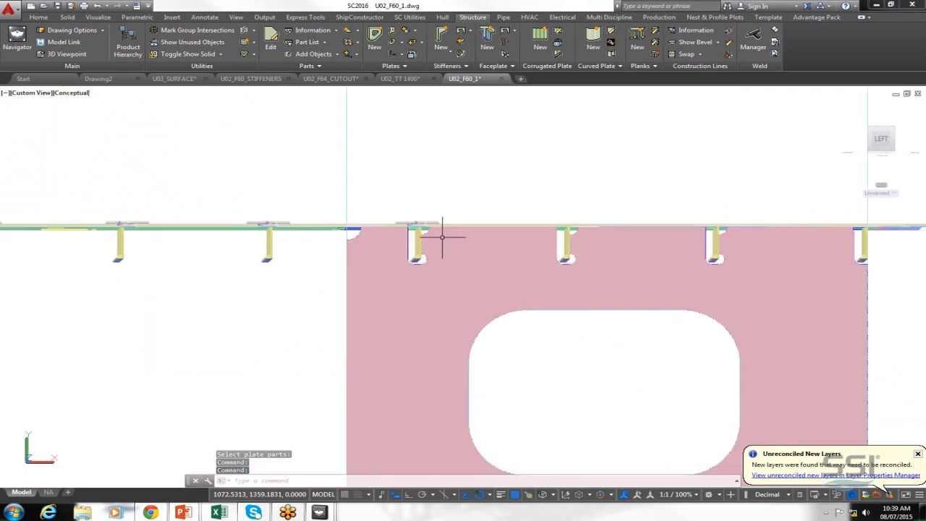
{"action": "middle_click_drag", "start_coordinate": [444, 244], "coordinate": [443, 246], "text": "shift"}
{"action": "middle_click_drag", "start_coordinate": [303, 263], "coordinate": [658, 225]}
{"action": "middle_click_drag", "start_coordinate": [329, 257], "coordinate": [595, 251]}
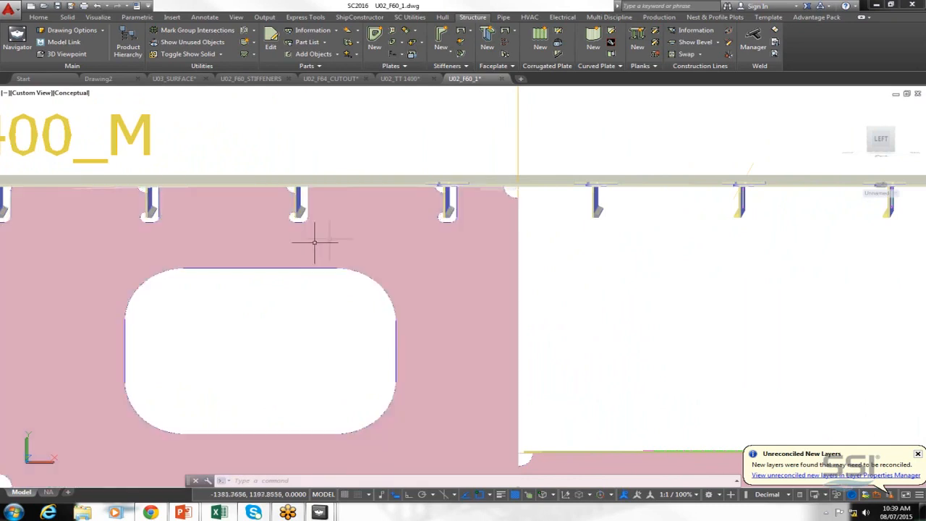
{"action": "scroll", "coordinate": [262, 236], "scroll_direction": "down", "scroll_amount": 2}
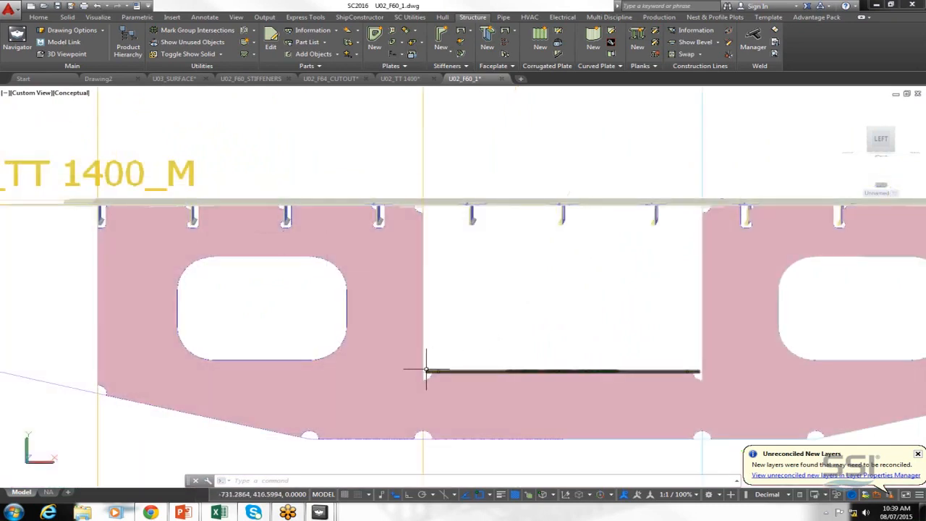
- Set the offset of the construction line along the center plate's upper edge to 900
{"action": "scroll", "coordinate": [425, 376], "scroll_direction": "up", "scroll_amount": 3}
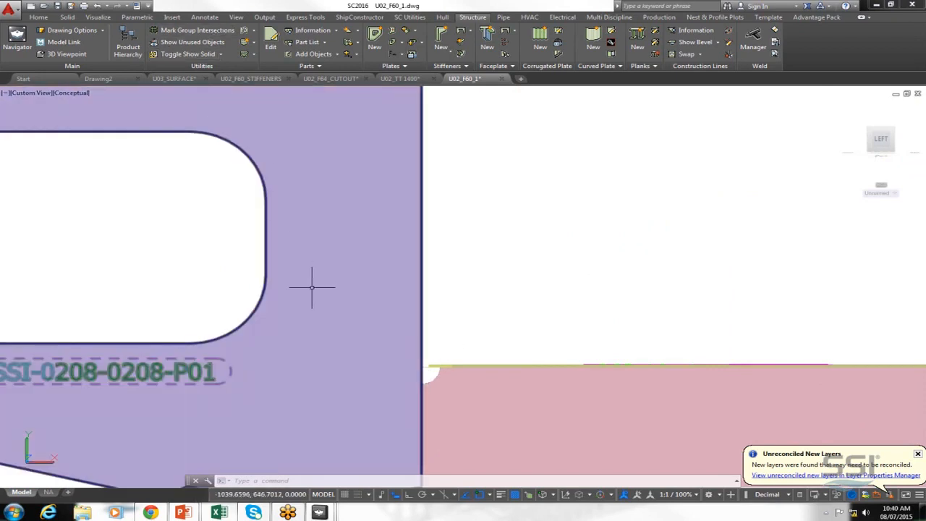
{"action": "scroll", "coordinate": [429, 378], "scroll_direction": "up", "scroll_amount": 3}
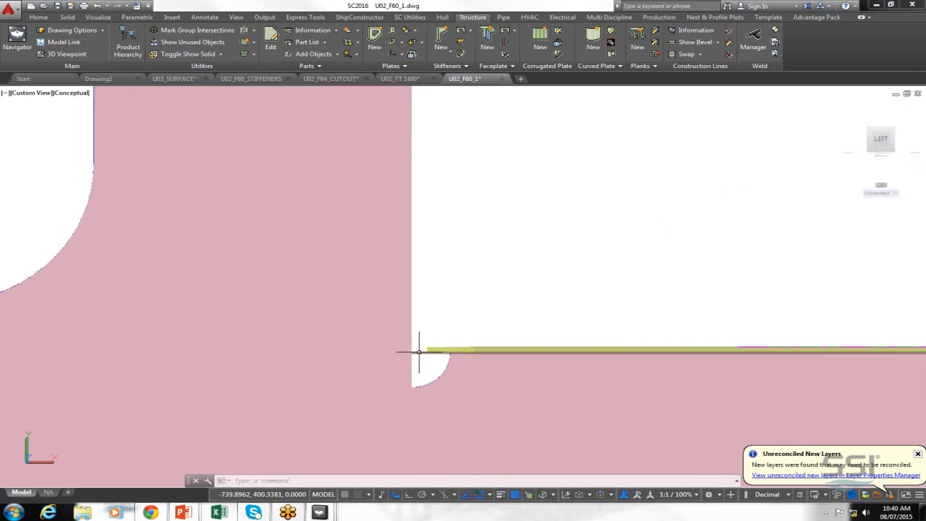
{"action": "scroll", "coordinate": [432, 311], "scroll_direction": "down", "scroll_amount": 5}
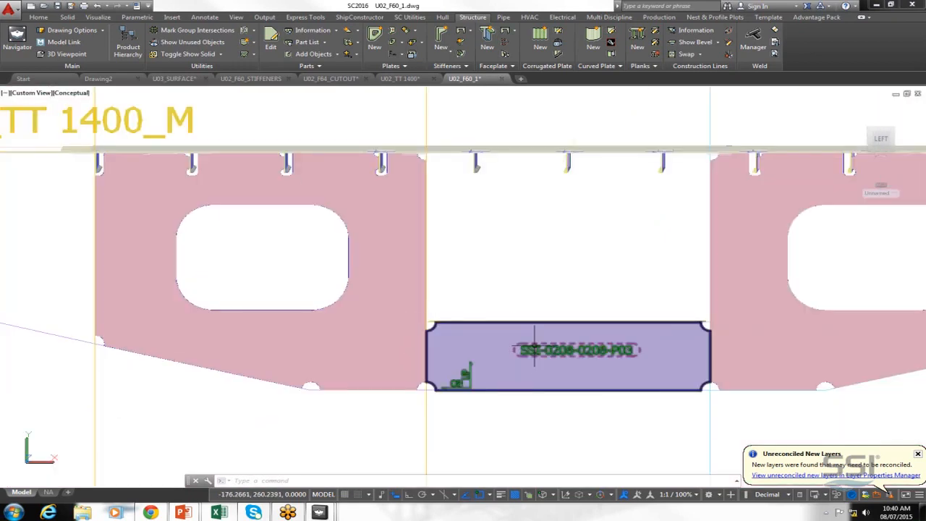
{"action": "left_click", "coordinate": [428, 322]}
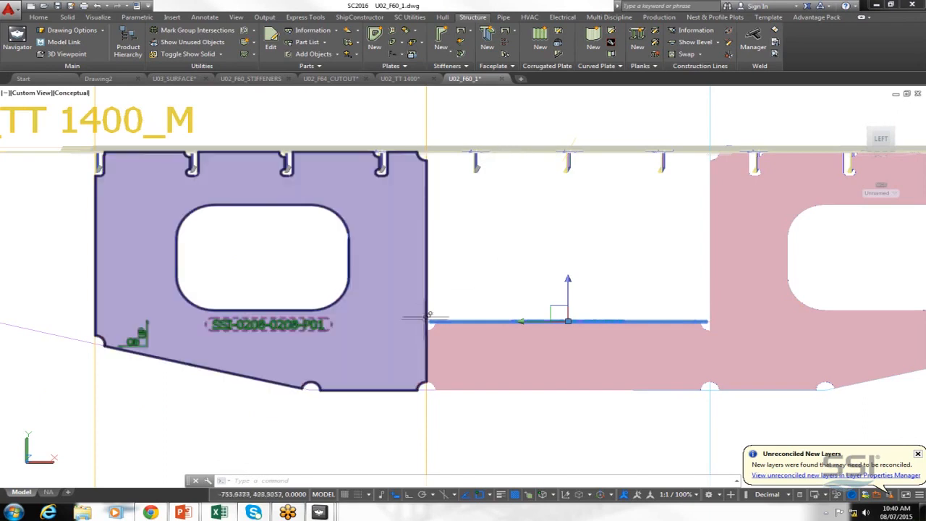
{"action": "scroll", "coordinate": [430, 313], "scroll_direction": "up", "scroll_amount": 3}
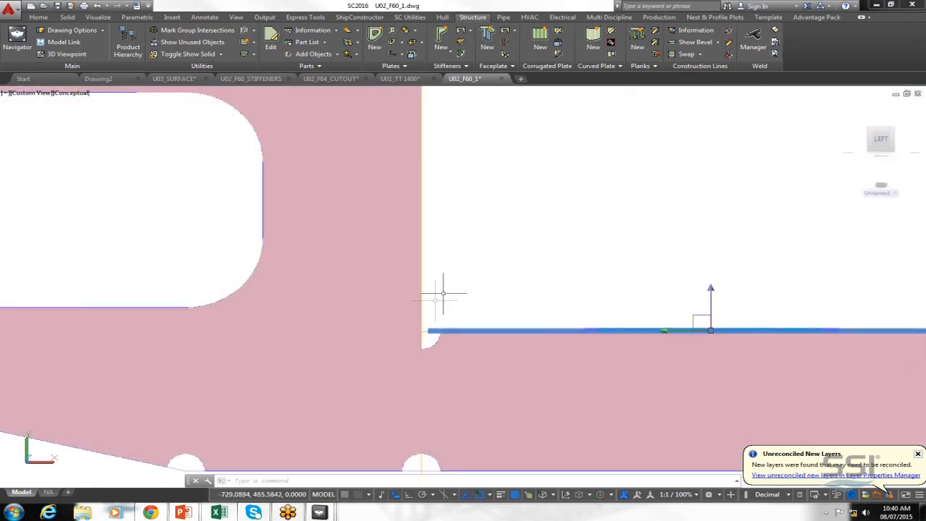
{"action": "key", "text": "Escape"}
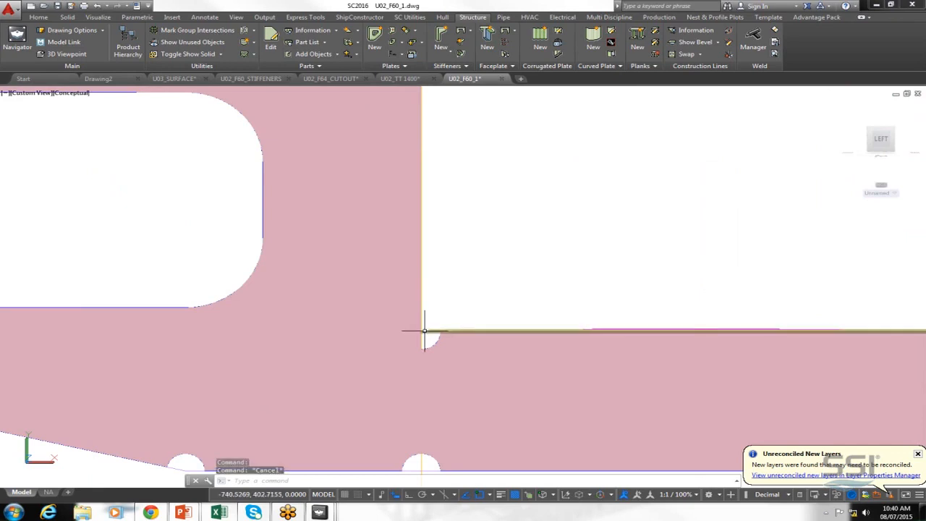
{"action": "left_click", "coordinate": [424, 331]}
{"action": "right_click", "coordinate": [424, 332]}
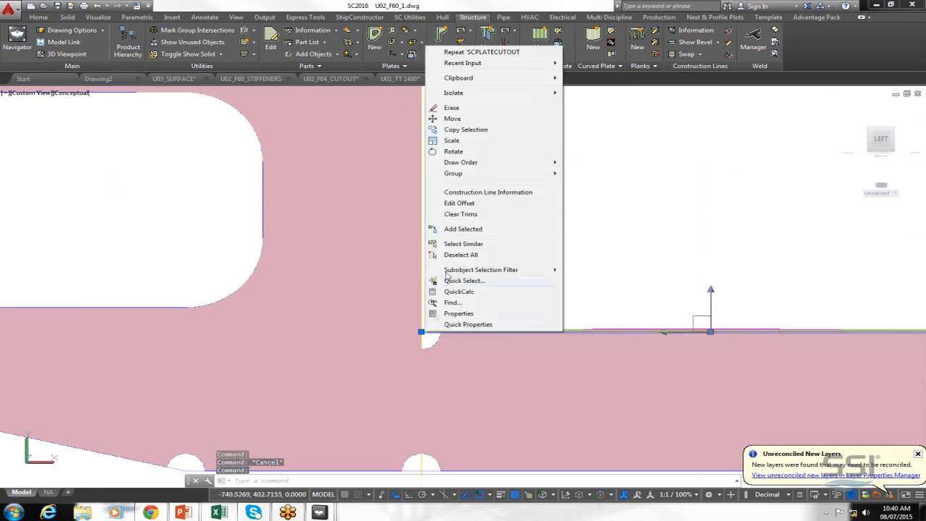
{"action": "left_click", "coordinate": [456, 203]}
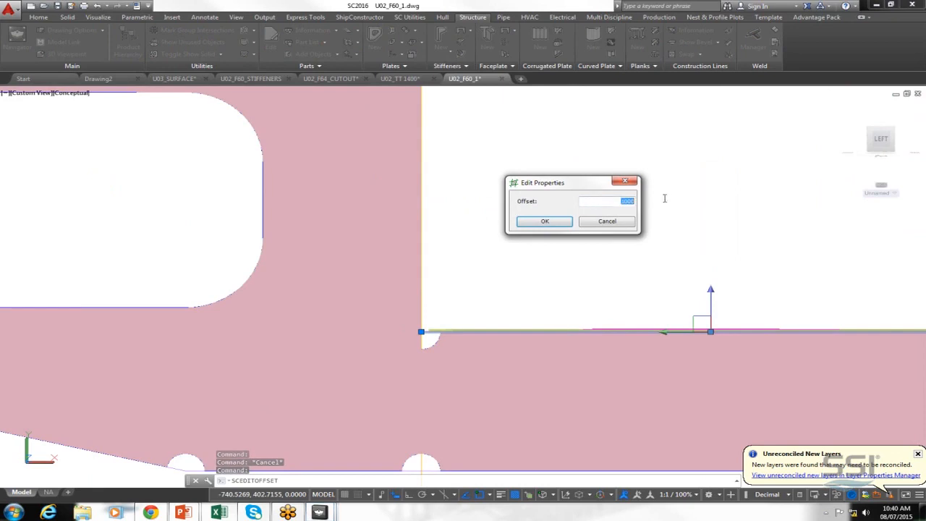
{"action": "type", "text": "900"}
{"action": "key", "text": "Return"}
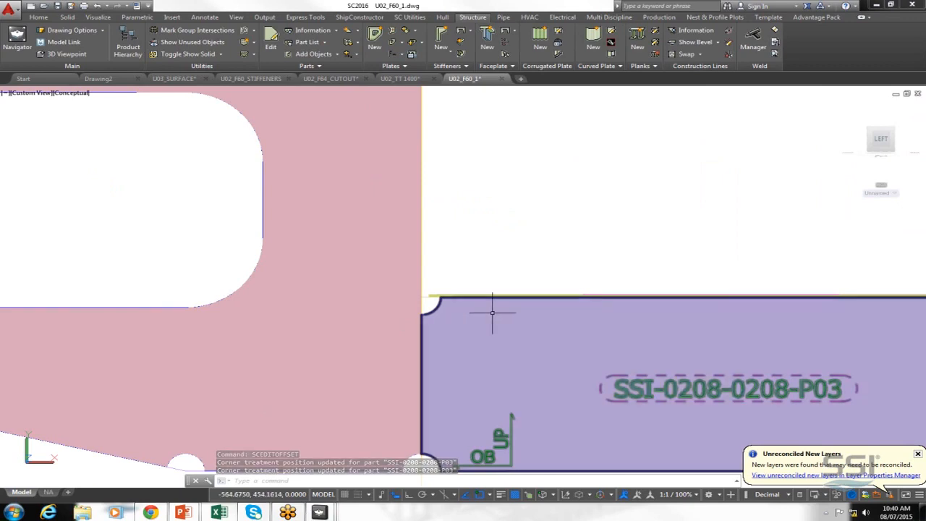
- Check the center plate with its faceplate in 3D, and remove all linked drawings from the frame drawing
{"action": "middle_click_drag", "start_coordinate": [490, 314], "coordinate": [424, 304], "text": "shift"}
{"action": "scroll", "coordinate": [313, 260], "scroll_direction": "down", "scroll_amount": 2}
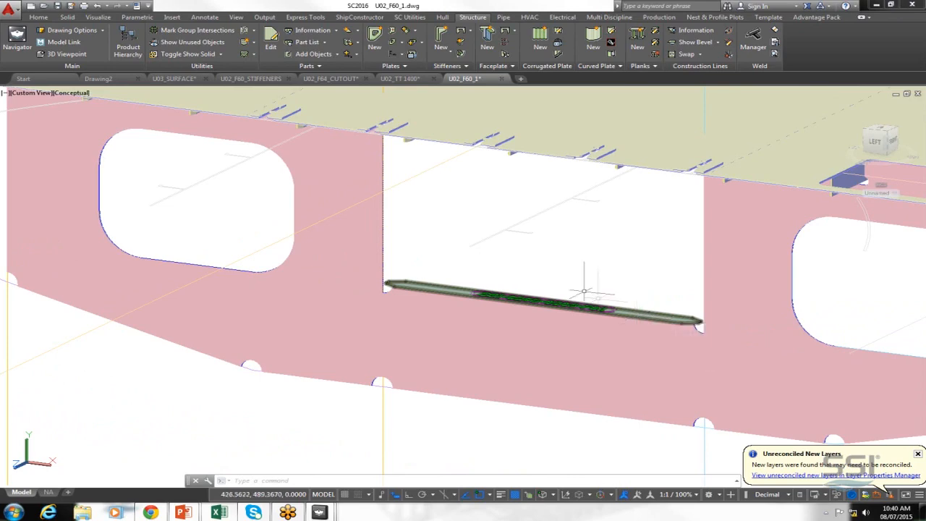
{"action": "middle_click_drag", "start_coordinate": [496, 221], "coordinate": [515, 204], "text": "shift"}
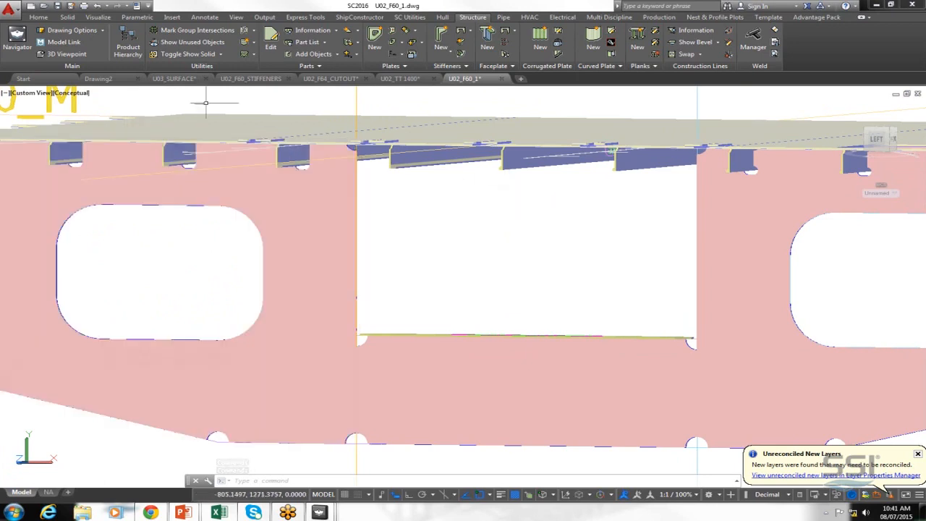
{"action": "left_click", "coordinate": [64, 42]}
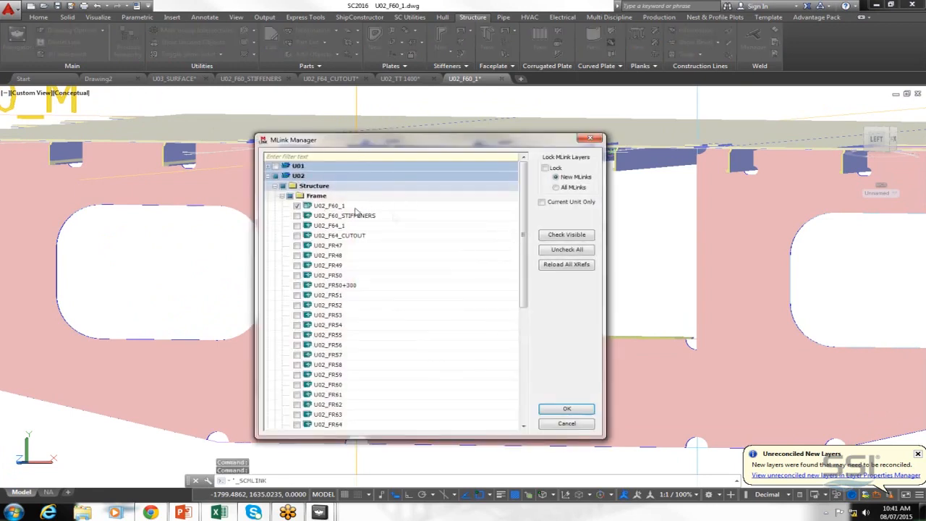
{"action": "left_click", "coordinate": [577, 252]}
{"action": "left_click", "coordinate": [583, 407]}
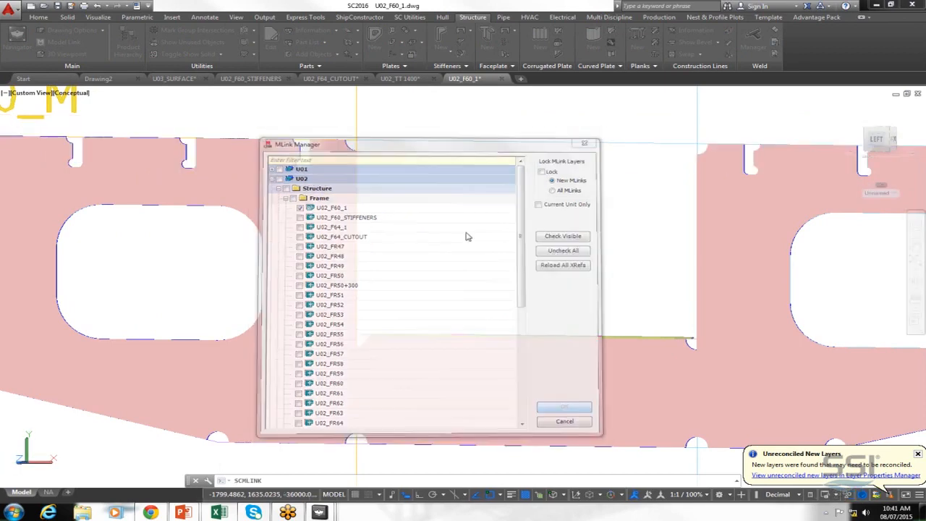
{"action": "scroll", "coordinate": [365, 249], "scroll_direction": "down", "scroll_amount": 2}
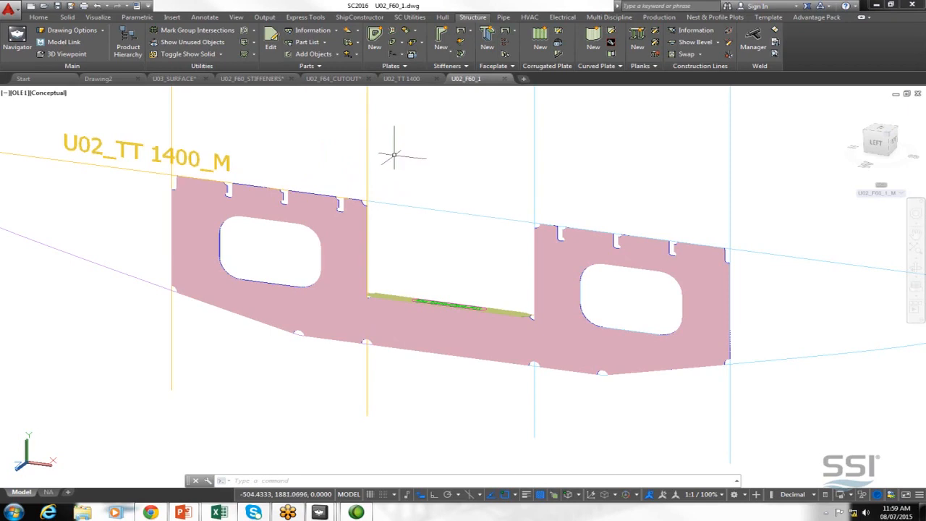
- In the U02_TT 1400 drawing, move the deck's planar group up by a relative distance of 20 and save the drawing
{"action": "left_click", "coordinate": [402, 79]}
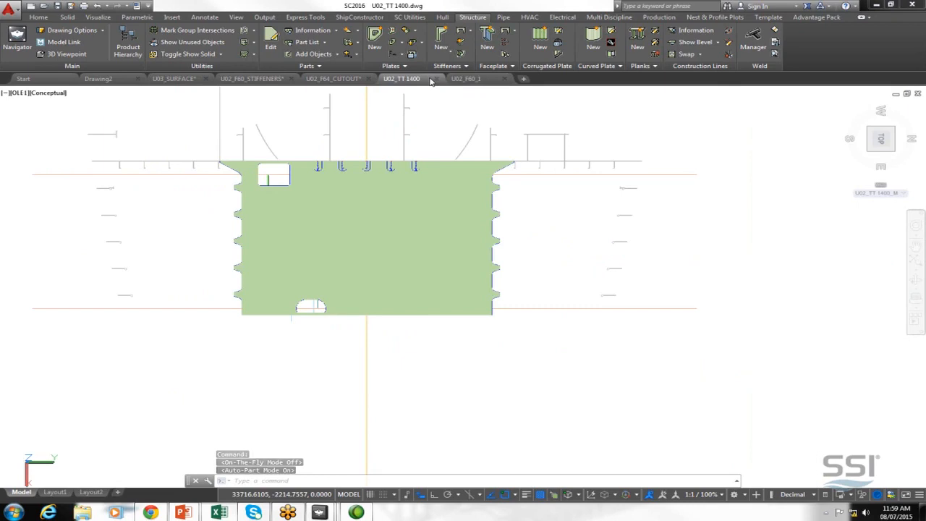
{"action": "left_click", "coordinate": [245, 45]}
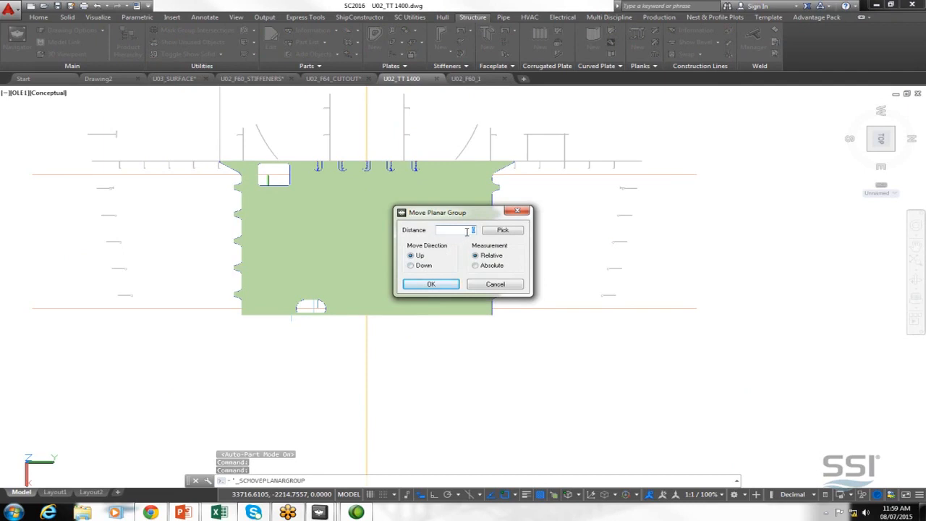
{"action": "type", "text": "20"}
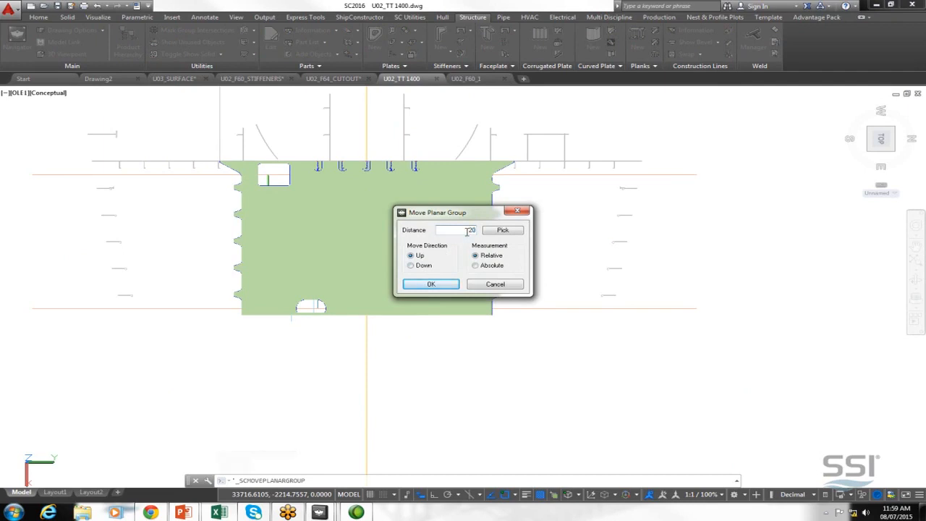
{"action": "left_click", "coordinate": [432, 283]}
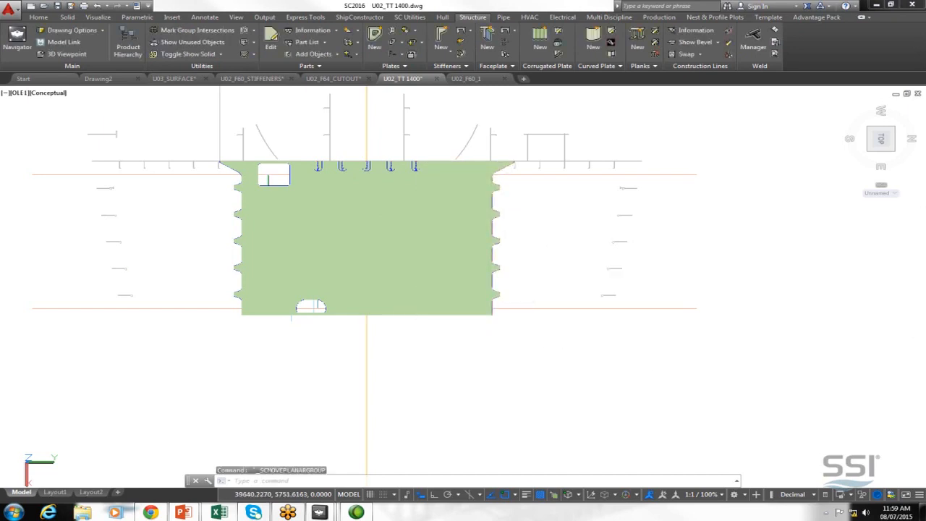
{"action": "key", "text": "ctrl+s"}
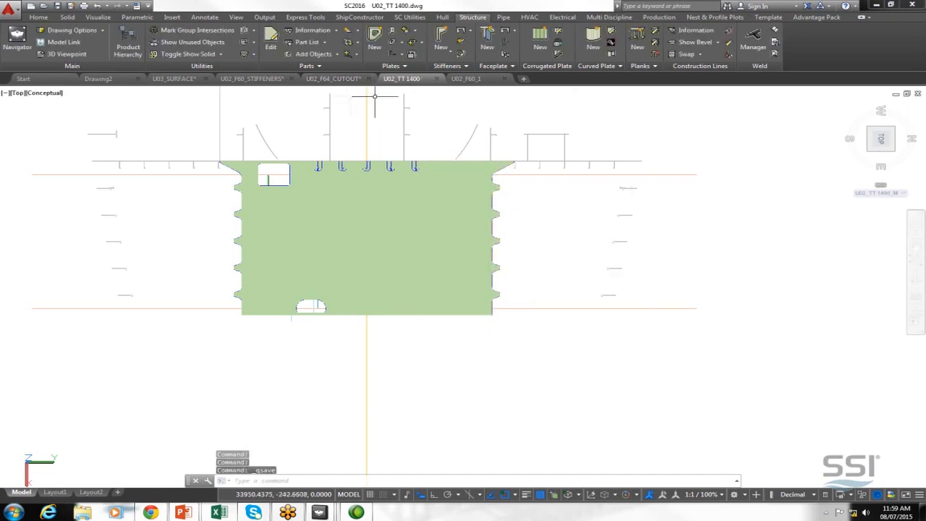
- In U02_F60_1, hide the solids and draw a reference rectangle from the side plate's upper inner corner to below and beyond the mirrored plate
{"action": "left_click", "coordinate": [465, 78]}
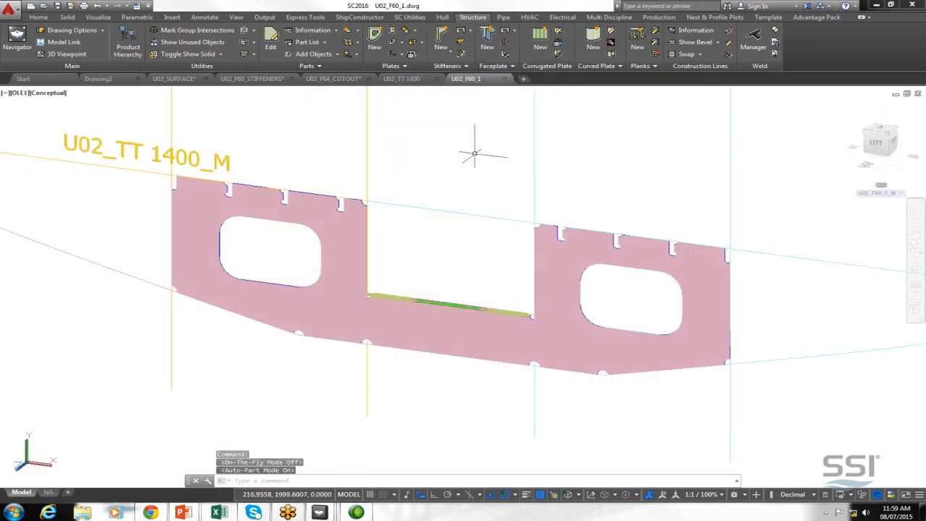
{"action": "middle_click_drag", "start_coordinate": [474, 172], "coordinate": [426, 153]}
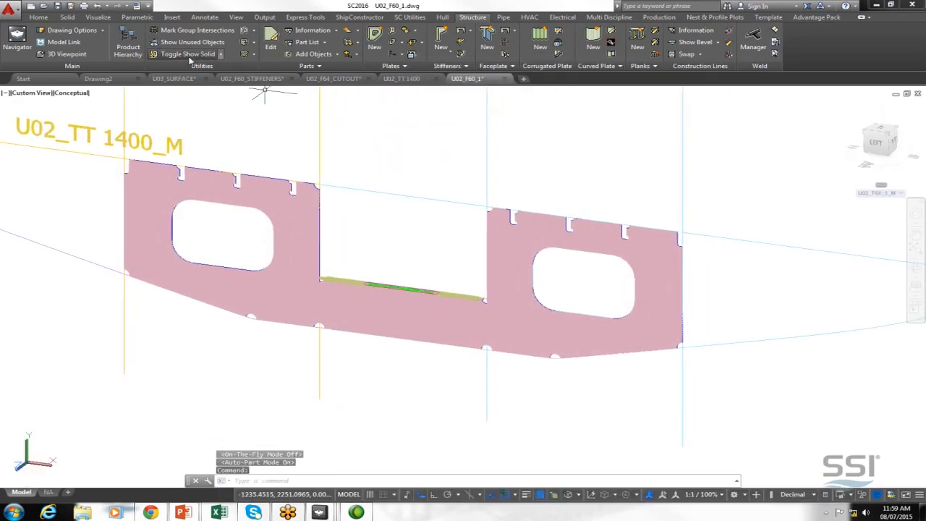
{"action": "left_click", "coordinate": [190, 56]}
{"action": "type", "text": "REC"}
{"action": "key", "text": "Return"}
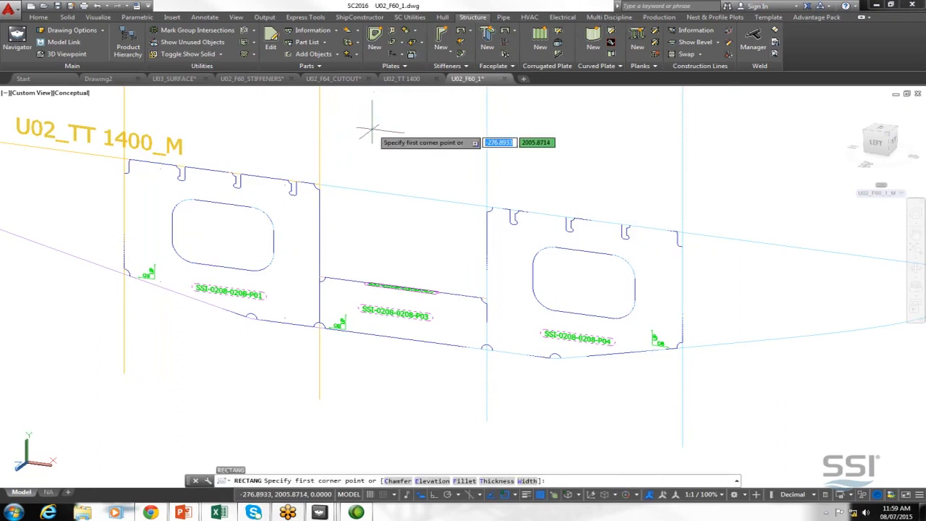
{"action": "left_click", "coordinate": [319, 185]}
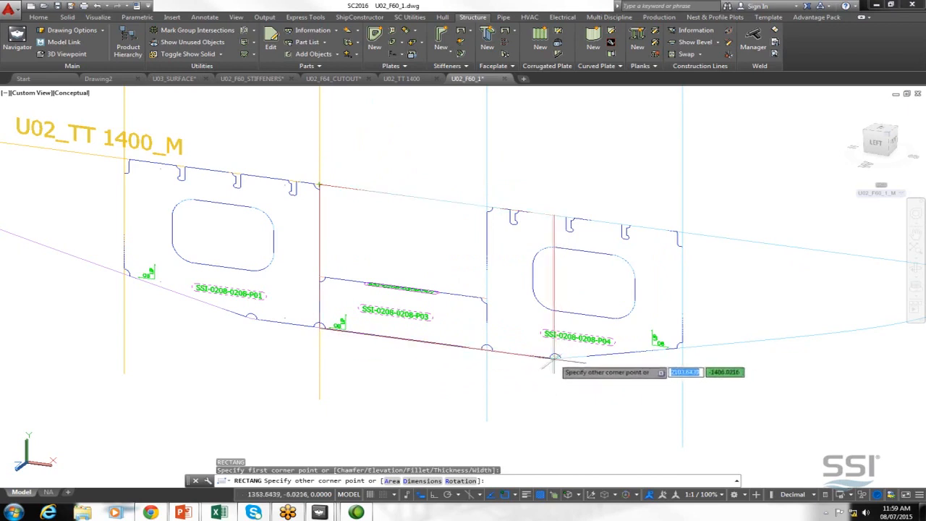
{"action": "left_click", "coordinate": [715, 378]}
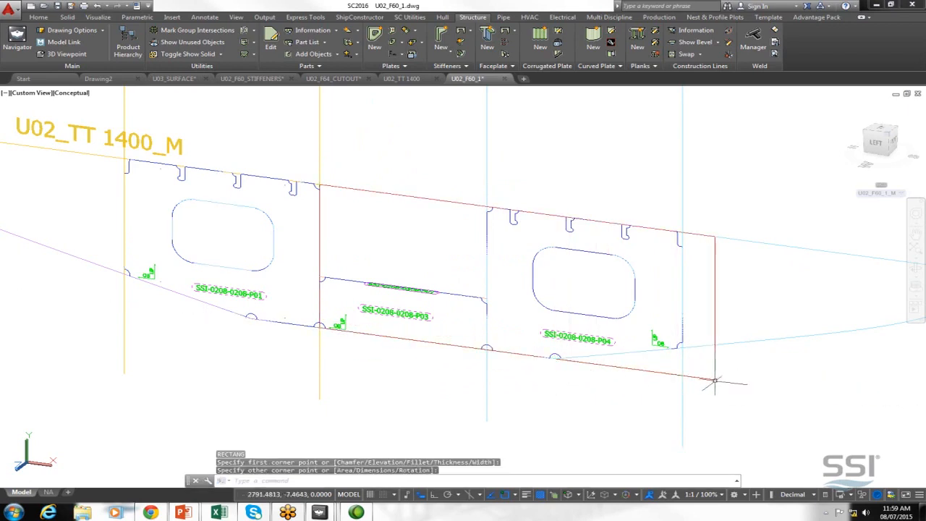
- Draw a second reference rectangle from the center plate's upper corner at the side plate to the first rectangle's opposite lower corner
{"action": "key", "text": "Return"}
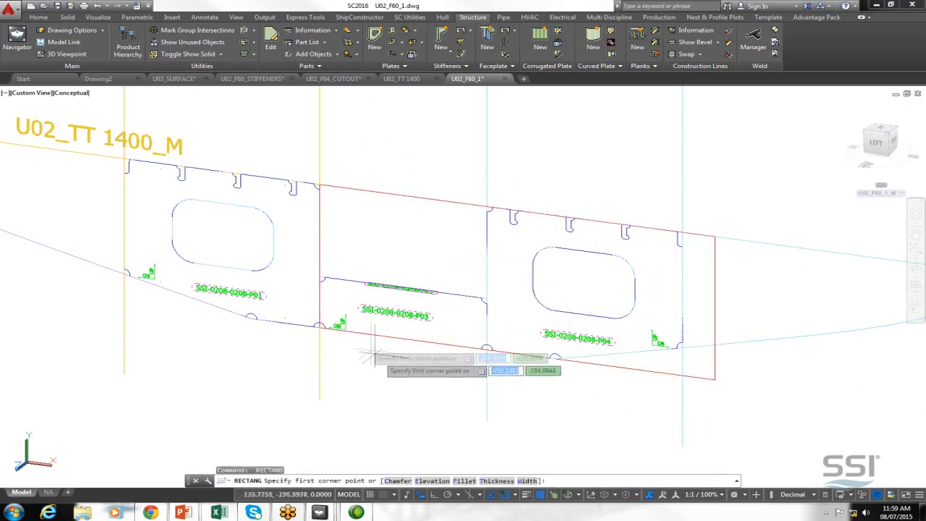
{"action": "left_click", "coordinate": [319, 277]}
{"action": "left_click", "coordinate": [715, 378]}
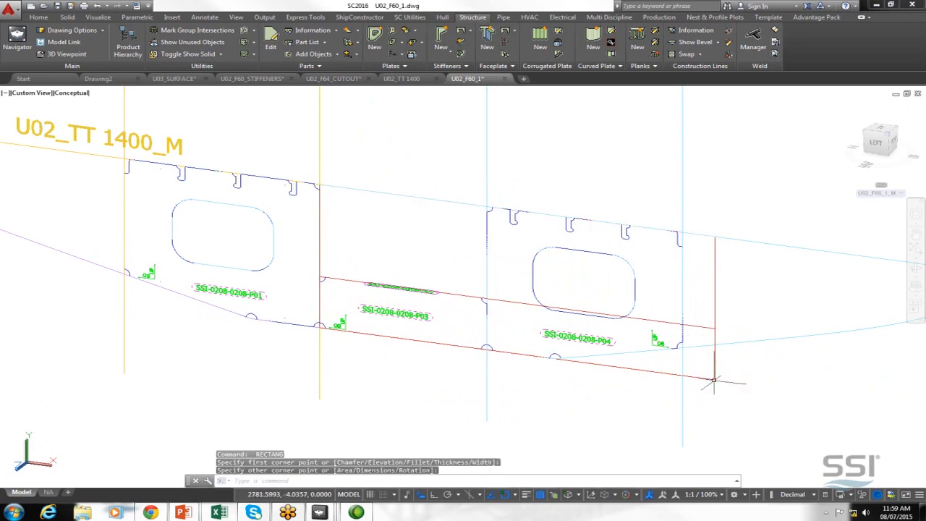
{"action": "key", "text": "Return"}
{"action": "key", "text": "Return"}
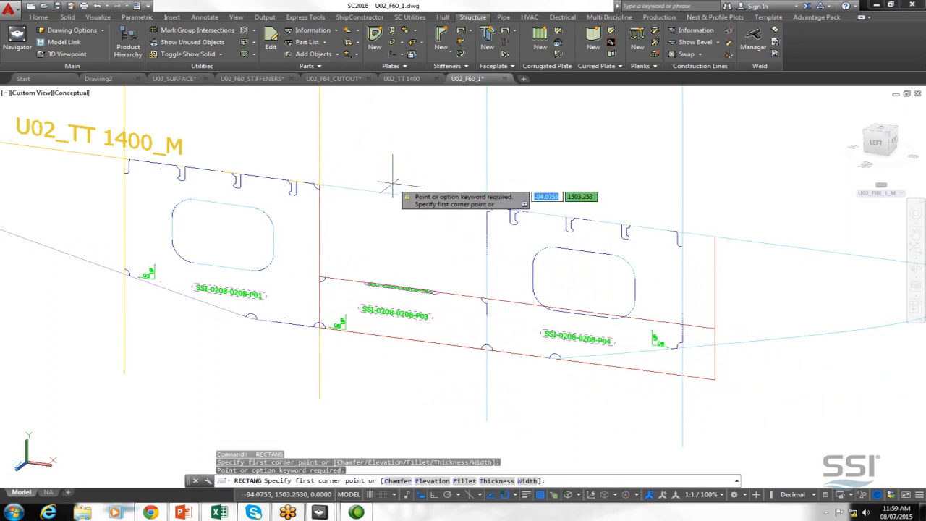
{"action": "key", "text": "Escape"}
- Show the plates as solids and update the frame drawing's parts to match the moved deck
{"action": "left_click", "coordinate": [187, 53]}
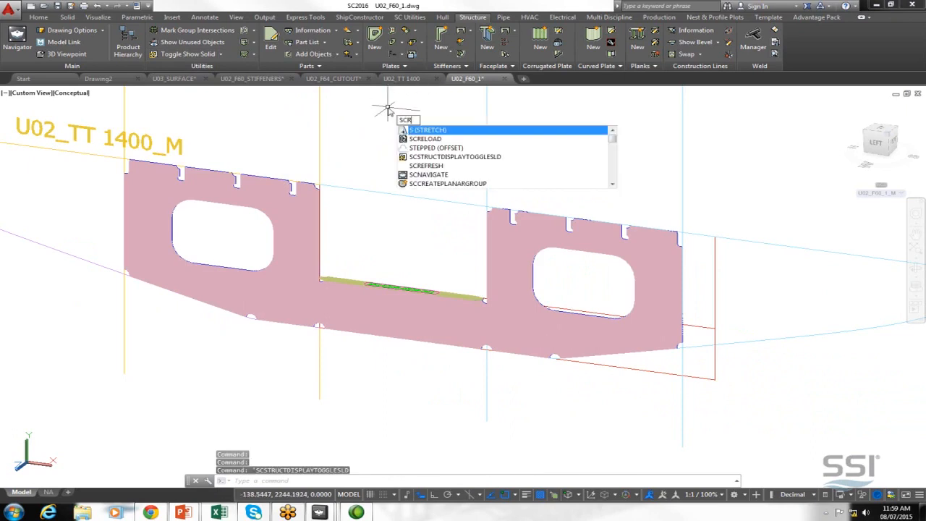
{"action": "type", "text": "E"}
{"action": "key", "text": "Return"}
{"action": "key", "text": "Left"}
{"action": "key", "text": "Return"}
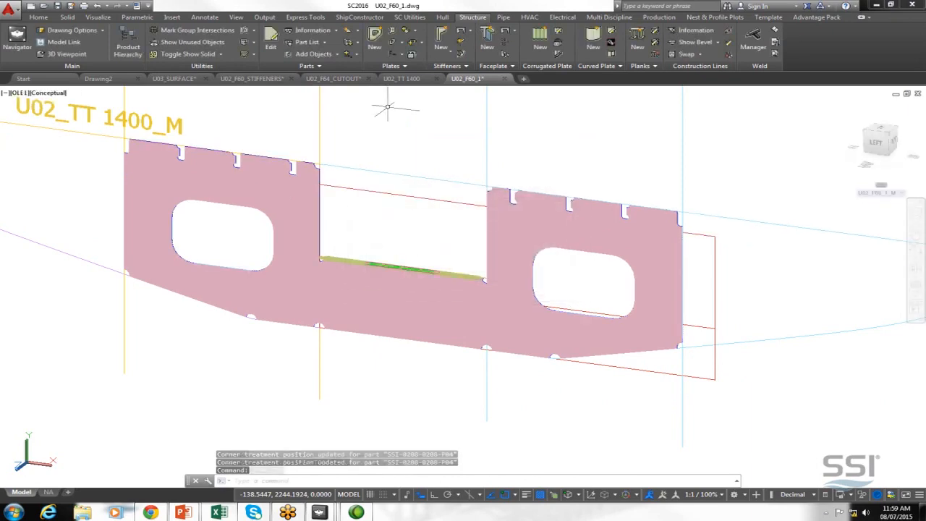
- Examine the side plate with its upper-edge cutouts and the center plate against the reference rectangles
{"action": "middle_click_drag", "start_coordinate": [412, 142], "coordinate": [493, 190]}
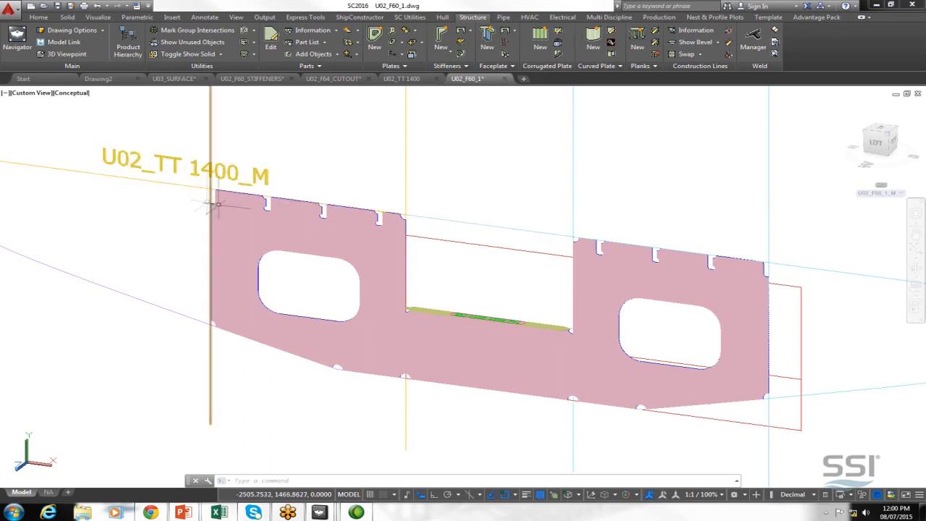
{"action": "left_click", "coordinate": [276, 210]}
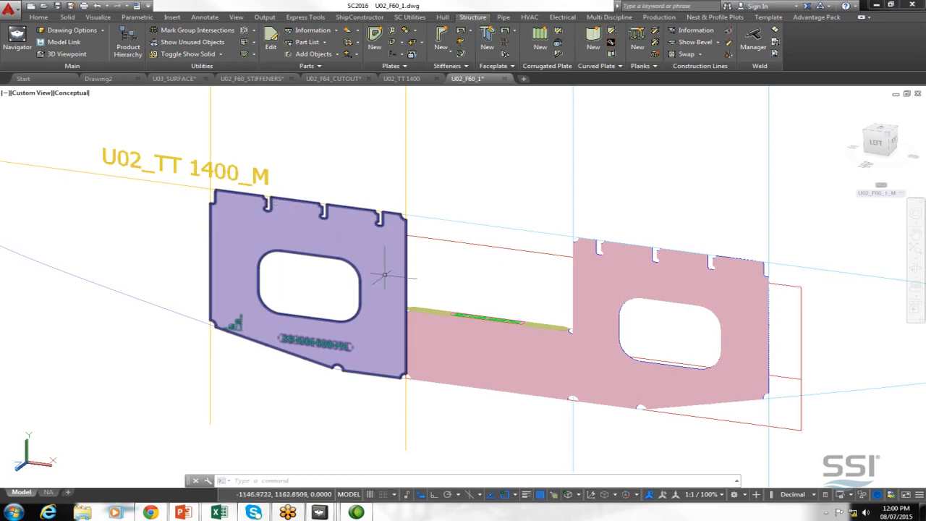
{"action": "left_click", "coordinate": [468, 372]}
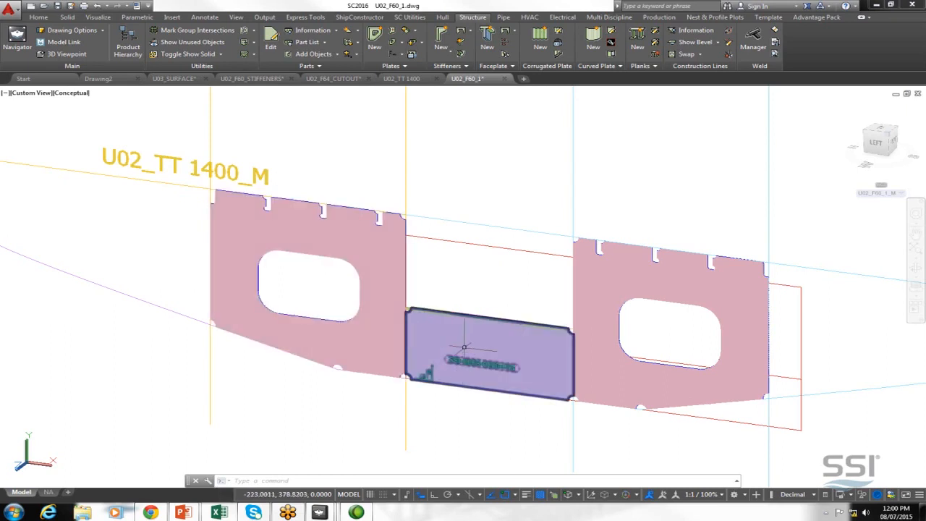
{"action": "key", "text": "Delete"}
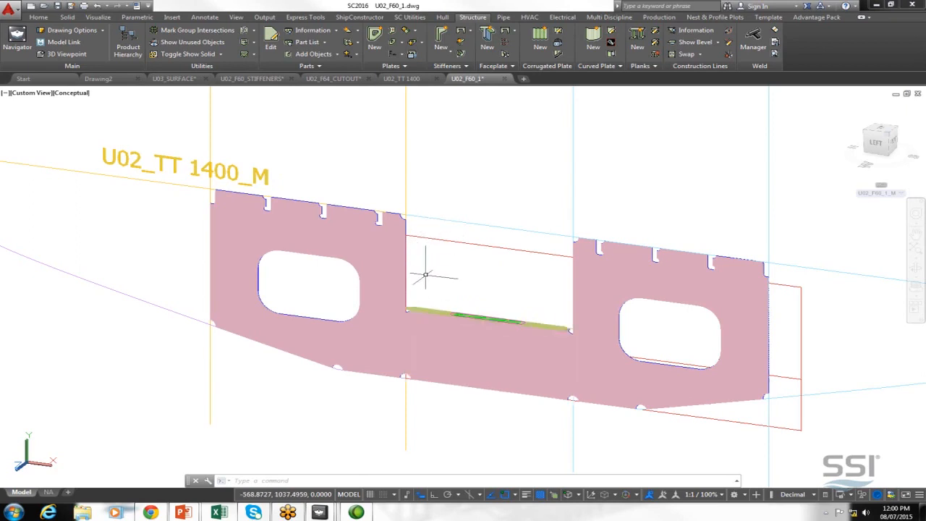
- Measure the distance from the deck line at the side plate's upper inner corner down to the center plate's upper edge
{"action": "type", "text": "dist"}
{"action": "key", "text": "Return"}
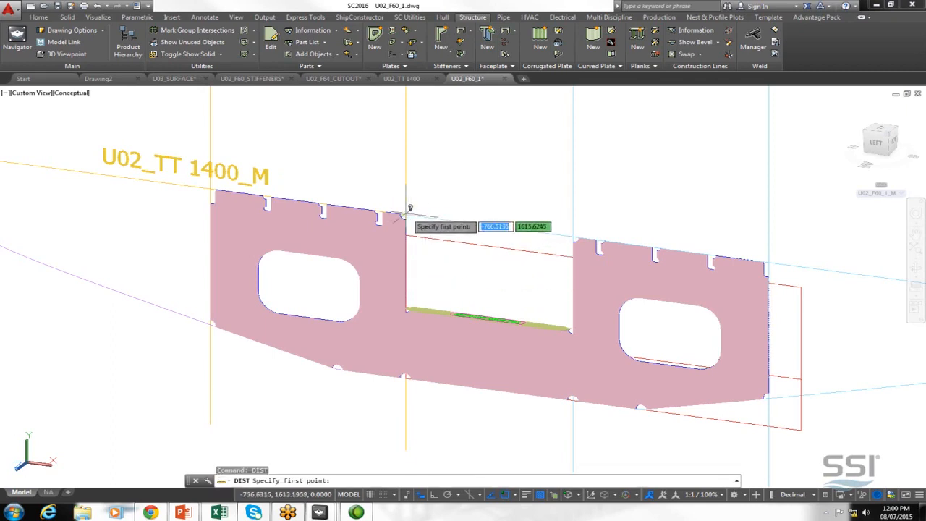
{"action": "left_click", "coordinate": [406, 211]}
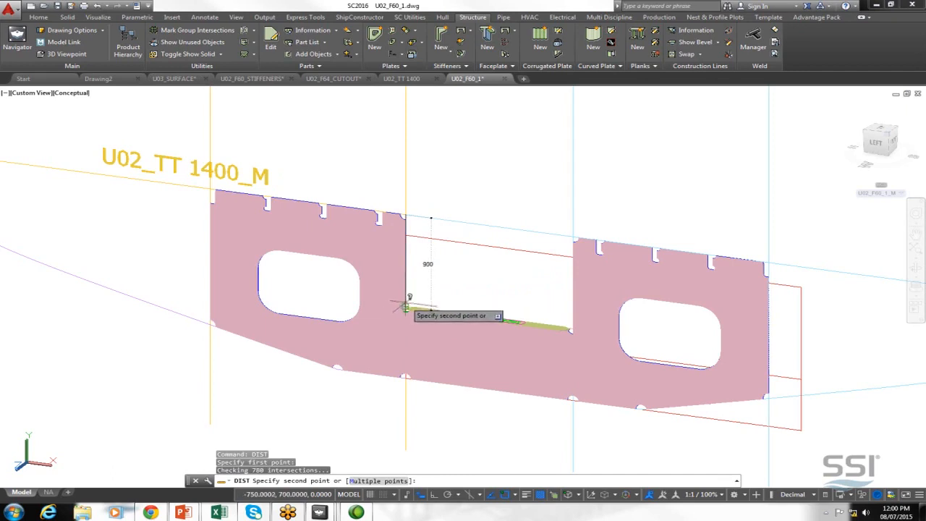
{"action": "left_click", "coordinate": [464, 174]}
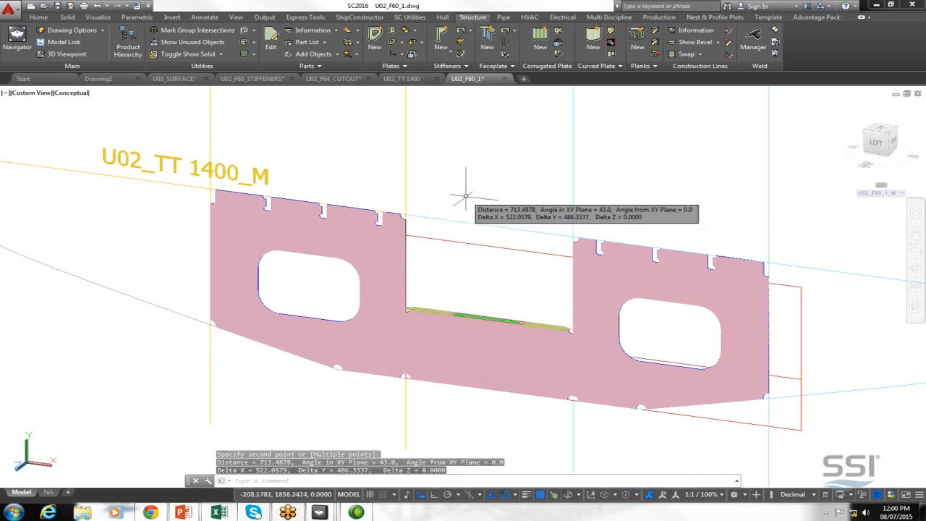
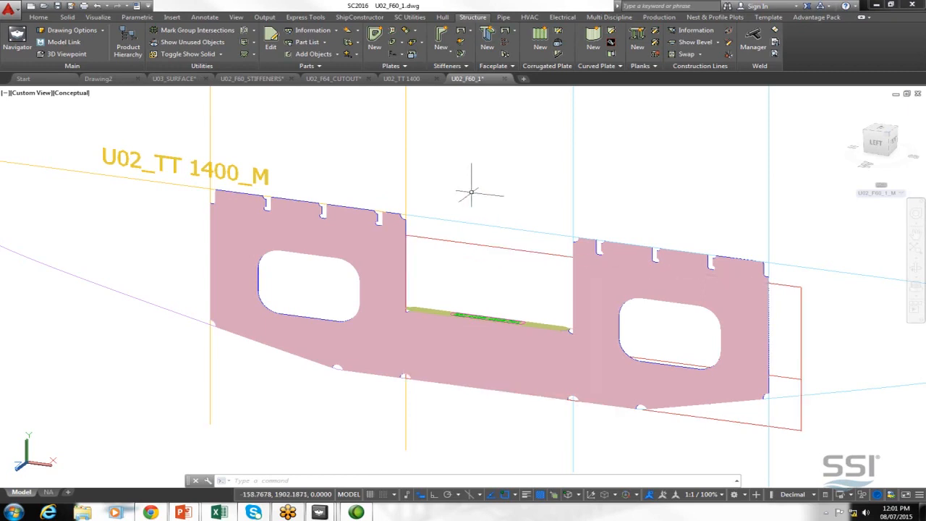
{"action": "left_click", "coordinate": [809, 367]}
{"action": "mouse_move", "coordinate": [809, 367]}
{"action": "left_mouse_down"}
{"action": "mouse_move", "coordinate": [794, 379]}
{"action": "mouse_move", "coordinate": [808, 355]}
{"action": "left_mouse_up"}
{"action": "key", "text": "Escape"}
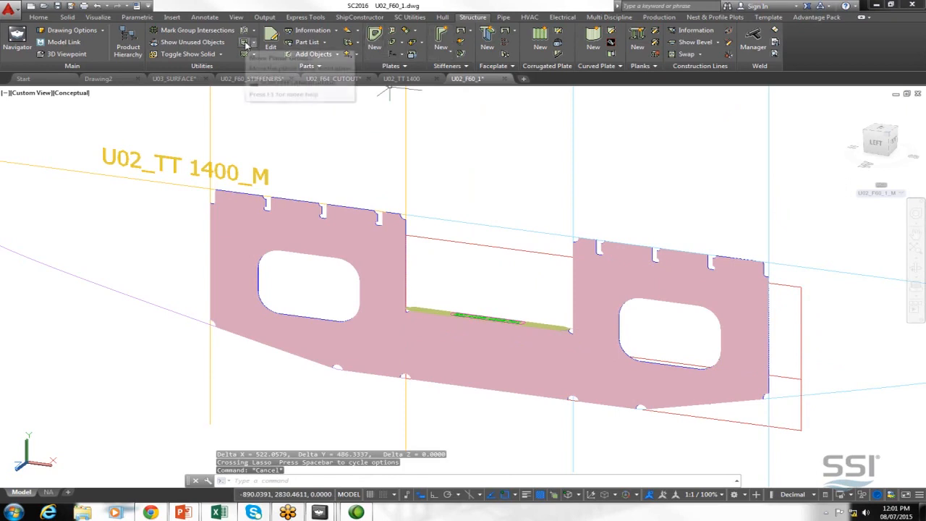
- Move the planar group in the U02_TT 1400 drawing down by a relative distance of 200 and save the drawing
{"action": "left_click", "coordinate": [402, 78]}
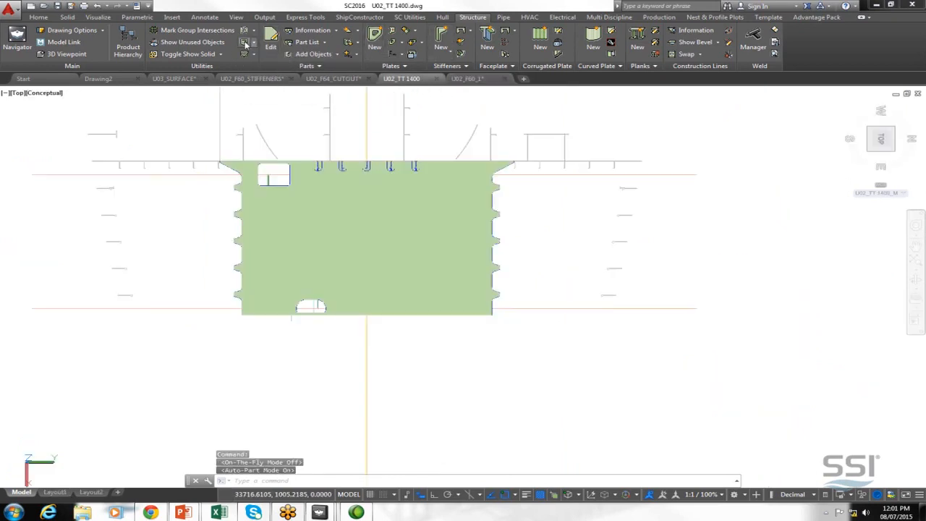
{"action": "left_click", "coordinate": [244, 42]}
{"action": "type", "text": "200"}
{"action": "key", "text": "Down"}
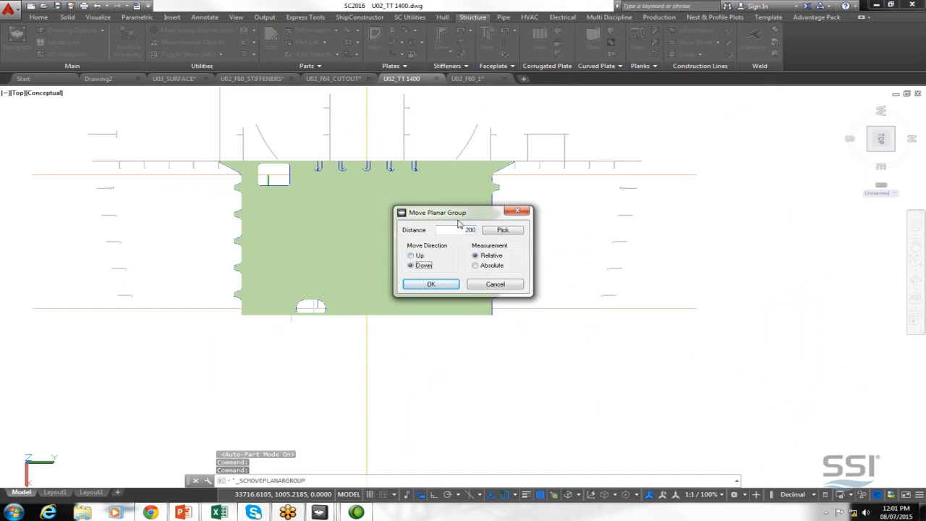
{"action": "key", "text": "Return"}
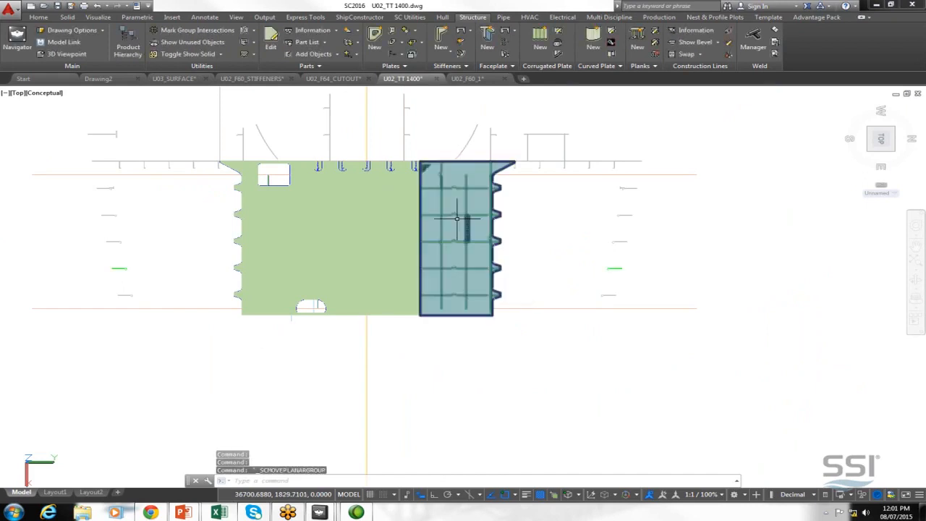
- Return to the U02_F60_1 drawing and update its parts with SCRELOAD, agreeing to continue without undo
{"action": "left_click", "coordinate": [492, 78]}
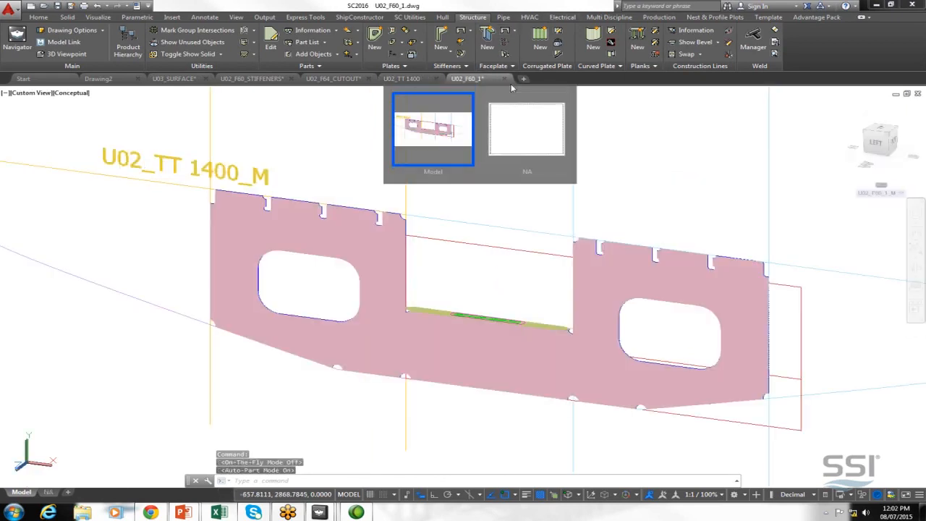
{"action": "type", "text": "SCRELOAD"}
{"action": "key", "text": "Return"}
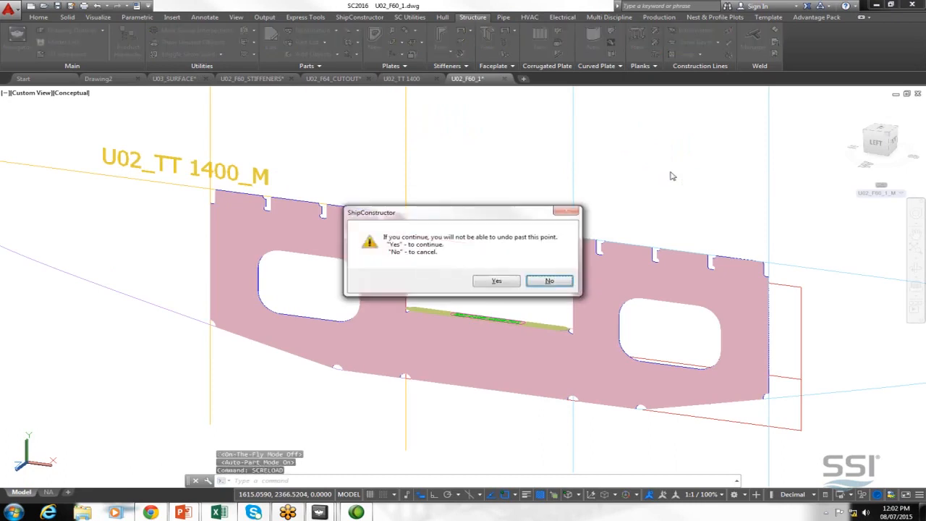
{"action": "key", "text": "Return"}
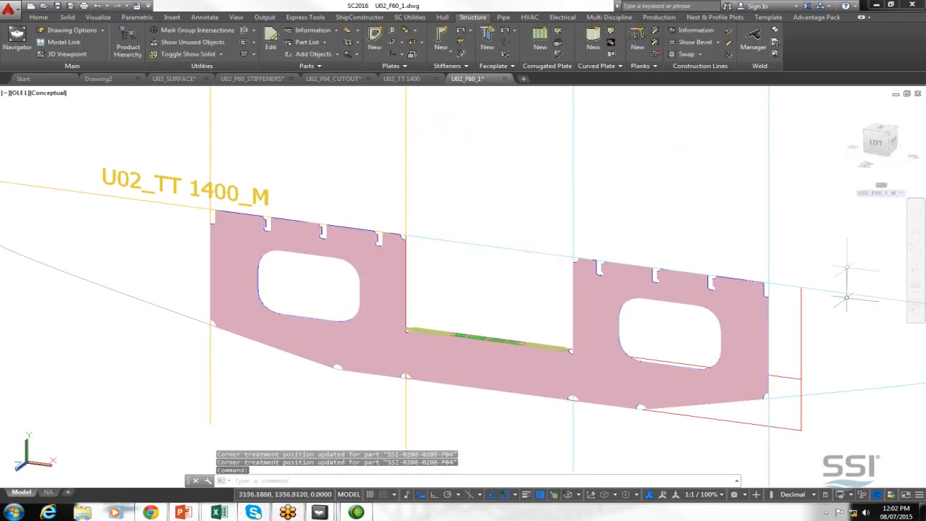
- Erase the two leftover red construction outlines around the middle and one side of the frame, and save the drawing
{"action": "mouse_move", "coordinate": [809, 360]}
{"action": "left_mouse_down"}
{"action": "mouse_move", "coordinate": [806, 378]}
{"action": "mouse_move", "coordinate": [811, 372]}
{"action": "left_mouse_up"}
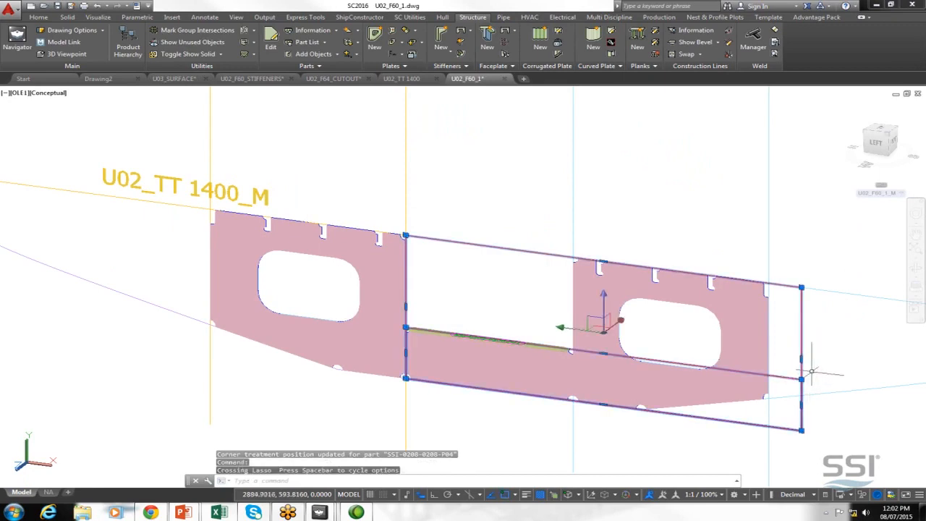
{"action": "key", "text": "Delete"}
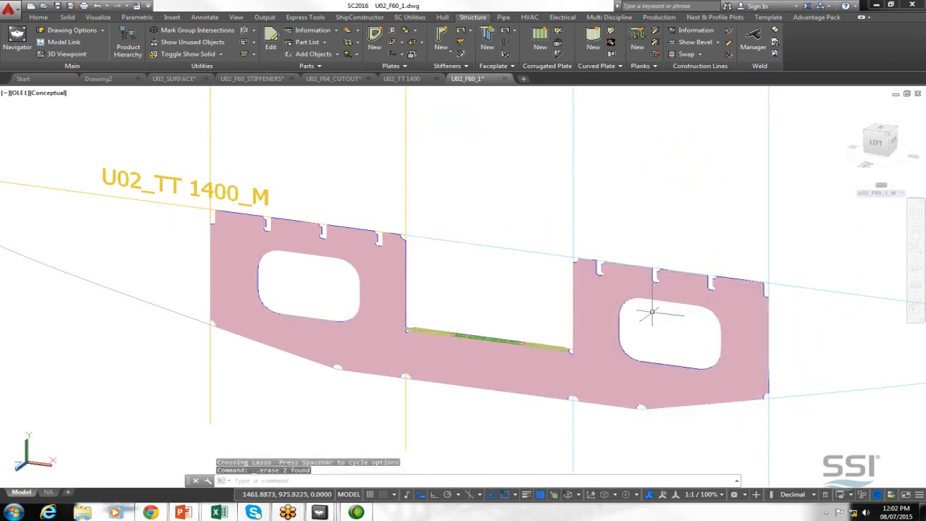
{"action": "key", "text": "ctrl+s"}
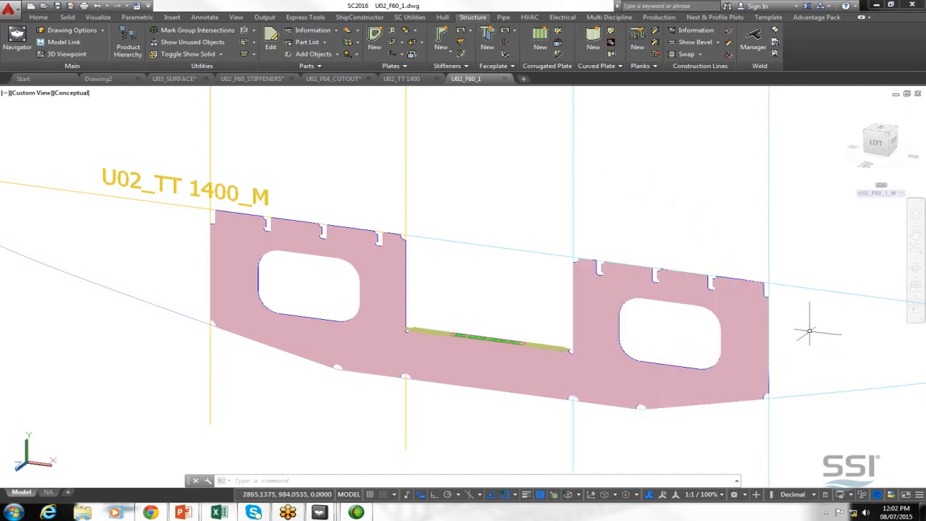
- Turn the frame to view it from the opposite side, and close the U02_F60_1 drawing with its changes saved
{"action": "middle_click_drag", "start_coordinate": [809, 332], "coordinate": [657, 279], "text": "shift"}
{"action": "key", "text": "ctrl+s"}
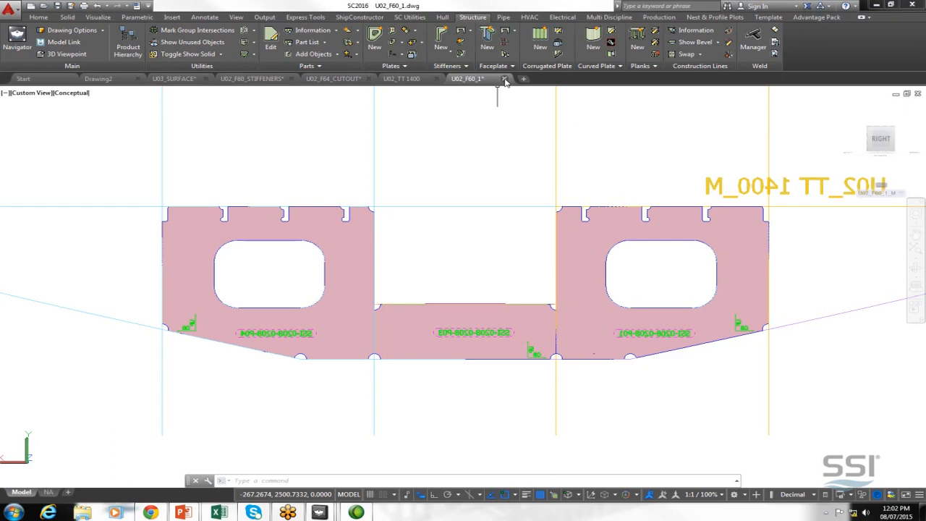
{"action": "left_click", "coordinate": [505, 78]}
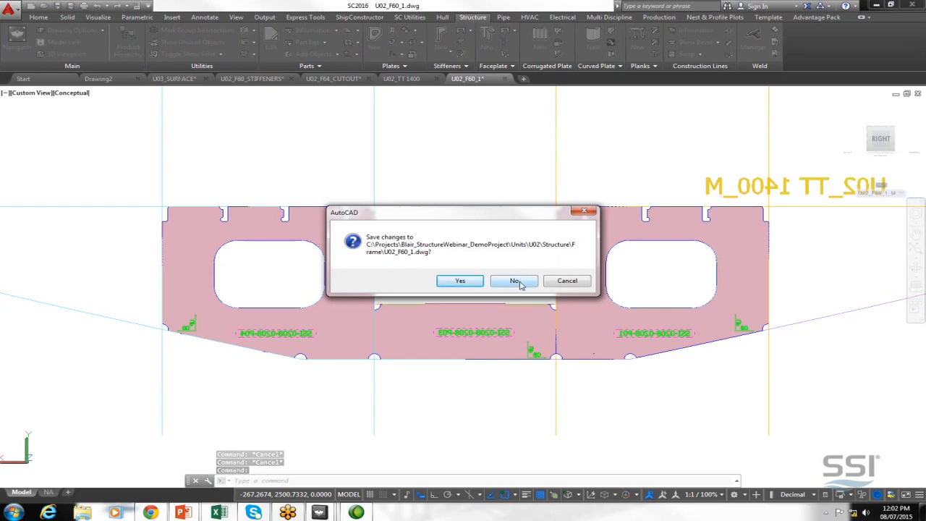
{"action": "left_click", "coordinate": [460, 281]}
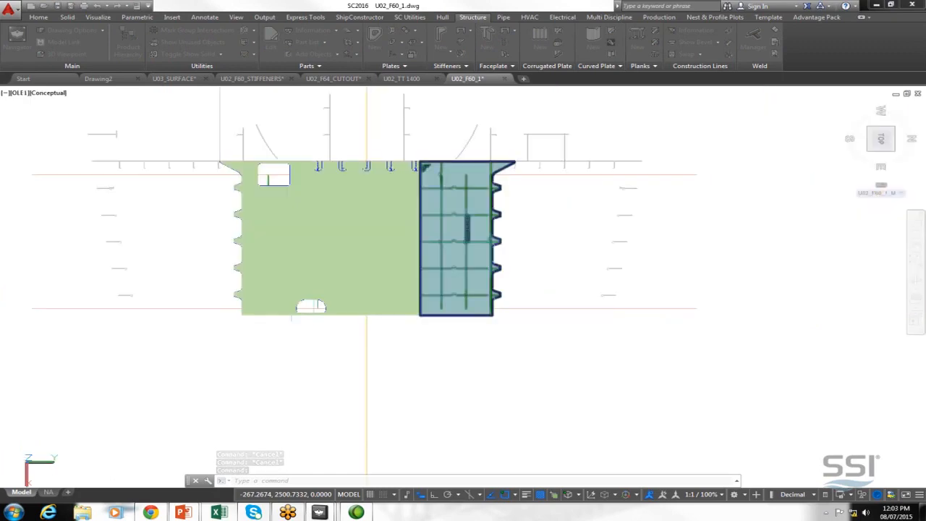
- Replicate the four construction lines from the U02_F60_STIFFENERS drawing into U02_F60_1, saving the source drawing when asked
{"action": "left_click", "coordinate": [252, 80]}
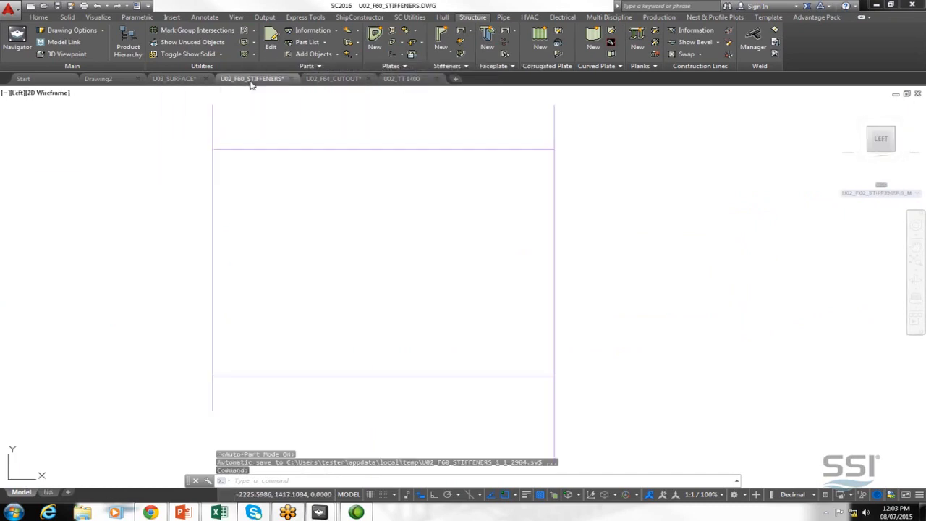
{"action": "mouse_move", "coordinate": [270, 129]}
{"action": "left_mouse_down"}
{"action": "mouse_move", "coordinate": [174, 267]}
{"action": "mouse_move", "coordinate": [413, 434]}
{"action": "mouse_move", "coordinate": [598, 190]}
{"action": "mouse_move", "coordinate": [501, 123]}
{"action": "left_mouse_up"}
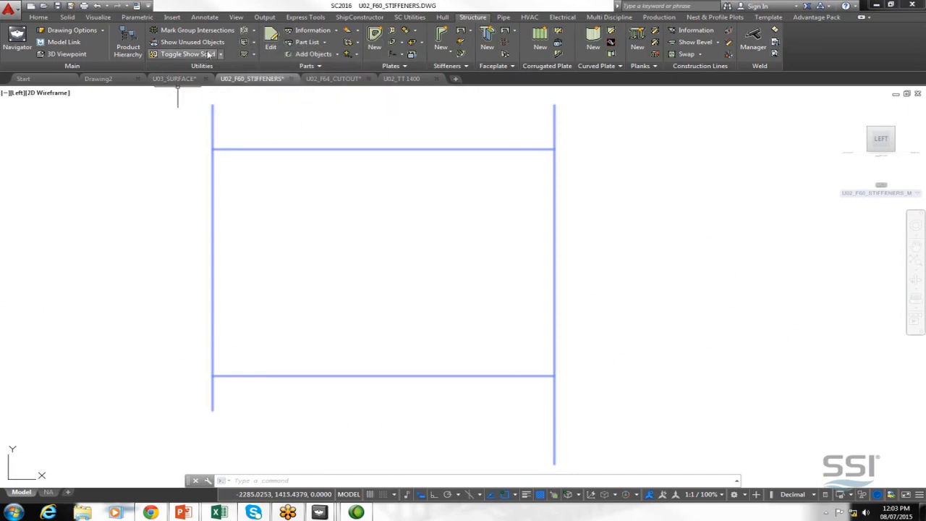
{"action": "left_click", "coordinate": [244, 31]}
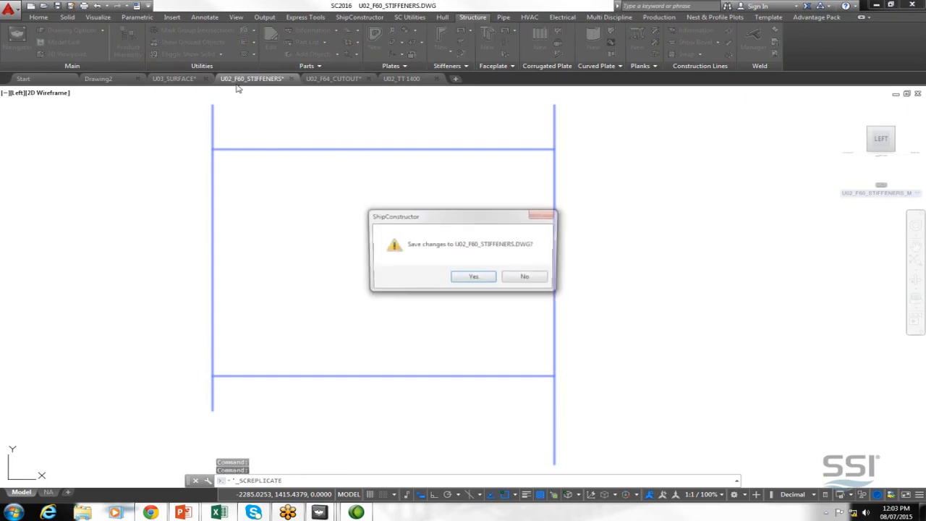
{"action": "left_click", "coordinate": [474, 278]}
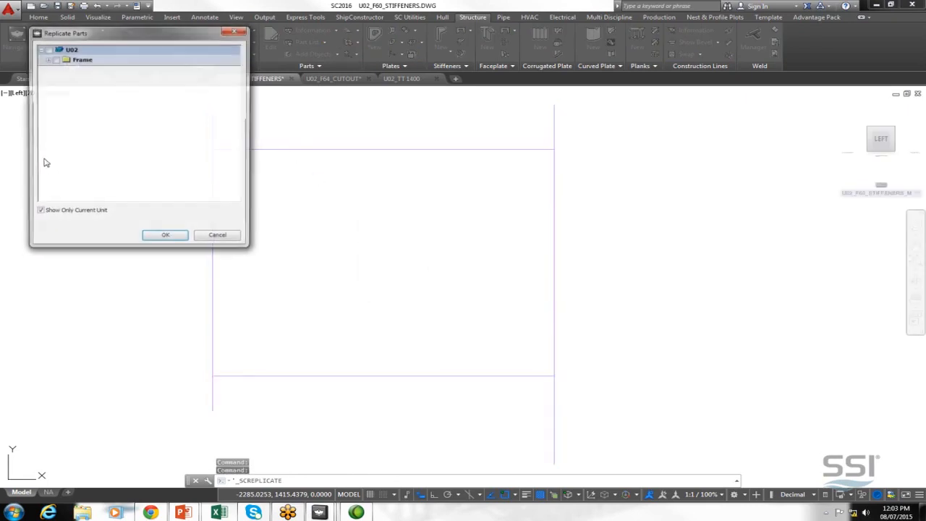
{"action": "left_click", "coordinate": [47, 59]}
{"action": "left_click", "coordinate": [62, 69]}
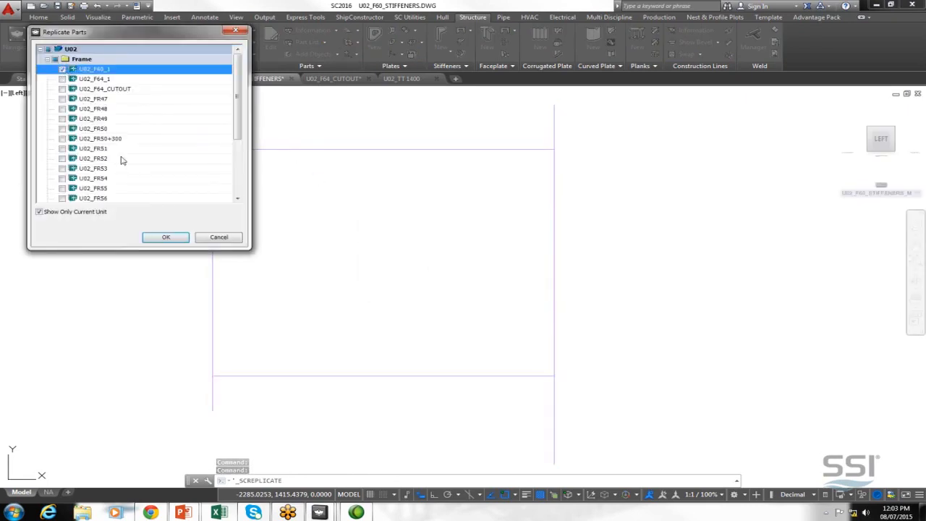
{"action": "left_click", "coordinate": [165, 237]}
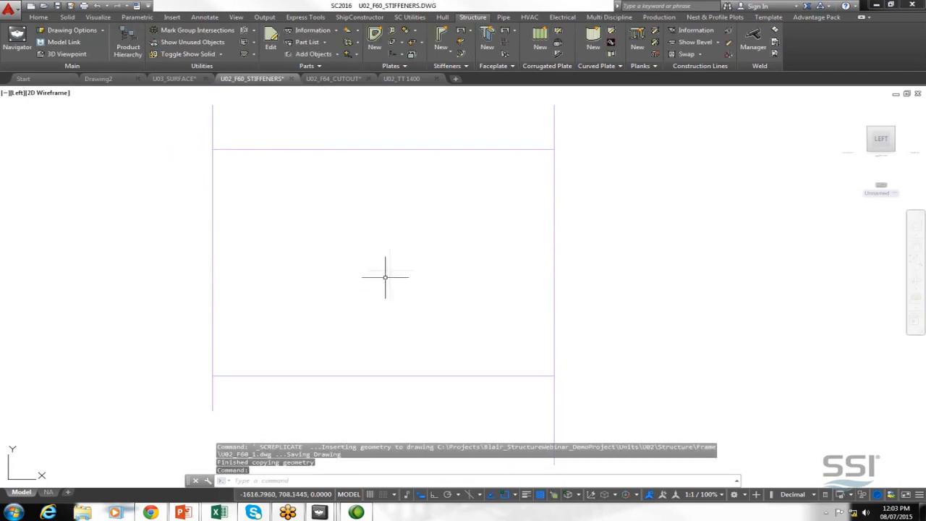
- Reopen the U02_F60_1 drawing and turn off the solid display so only the plate outlines show
{"action": "left_click", "coordinate": [17, 38]}
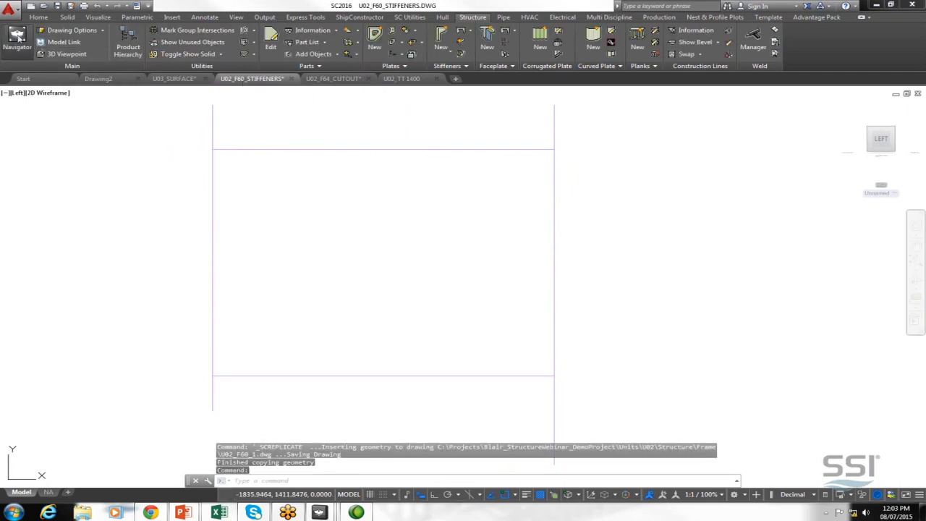
{"action": "left_click", "coordinate": [324, 177]}
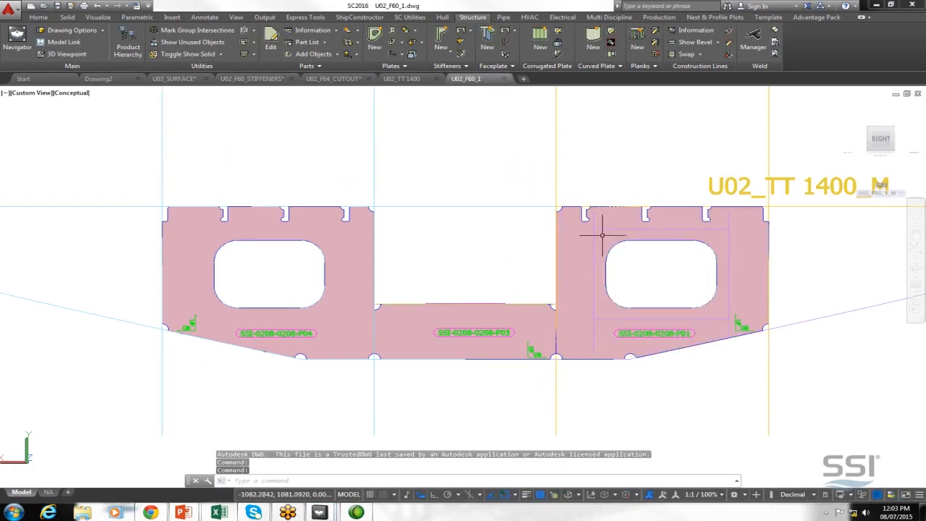
{"action": "middle_click_drag", "start_coordinate": [497, 263], "coordinate": [435, 259]}
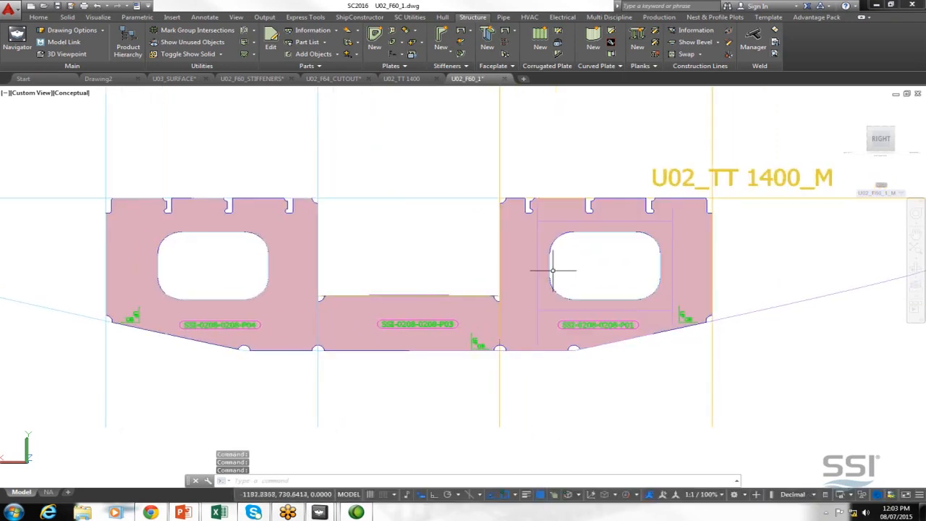
{"action": "left_click", "coordinate": [199, 55]}
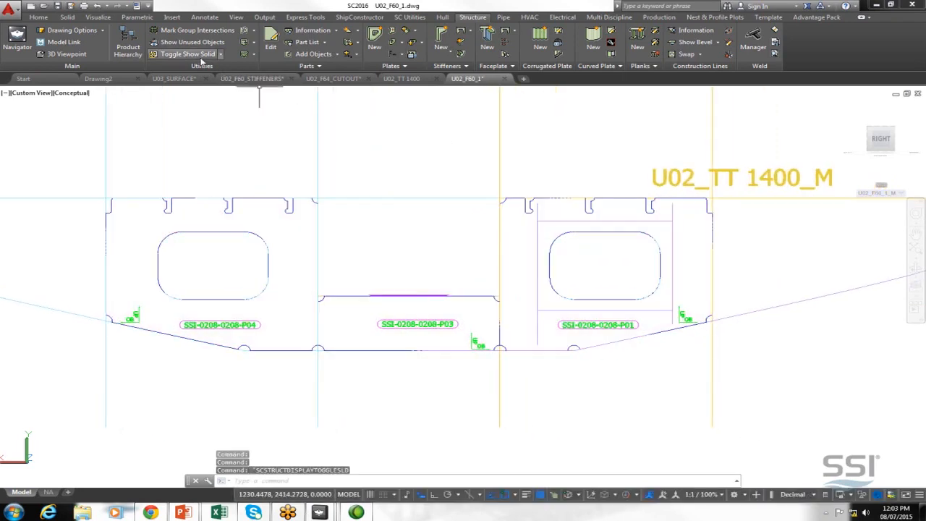
{"action": "middle_click_drag", "start_coordinate": [512, 259], "coordinate": [470, 262]}
{"action": "scroll", "coordinate": [496, 260], "scroll_direction": "up", "scroll_amount": 2}
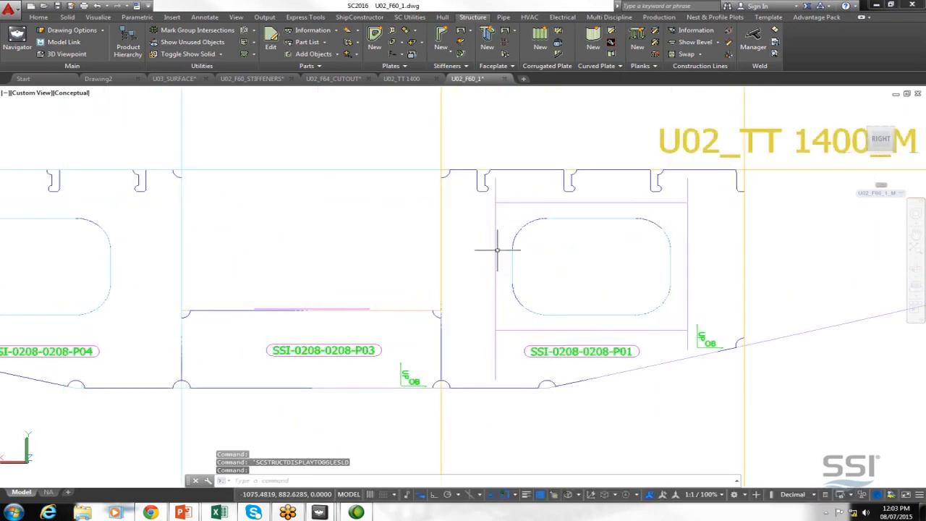
- Start stiffeners along the two vertical construction lines beside the opening, attached to plate SSI-0208-0208-P01
{"action": "mouse_move", "coordinate": [494, 250]}
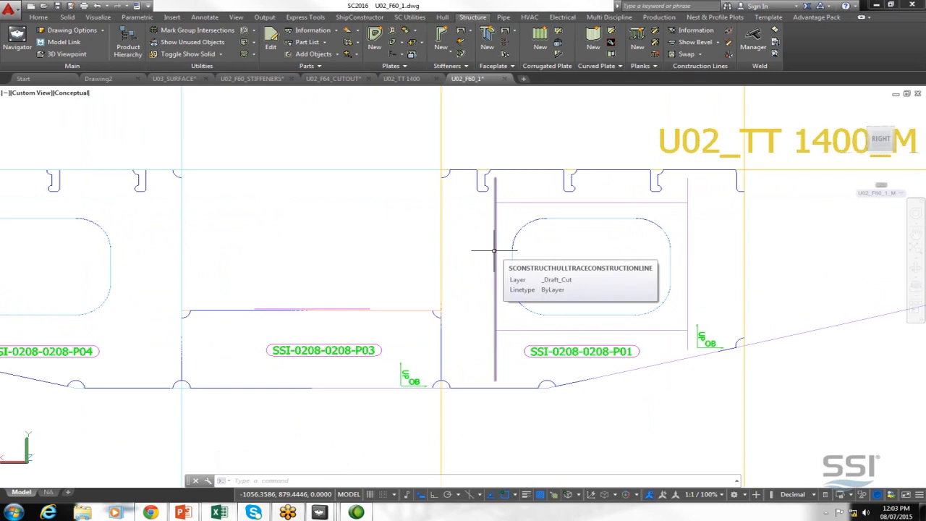
{"action": "left_click", "coordinate": [439, 35]}
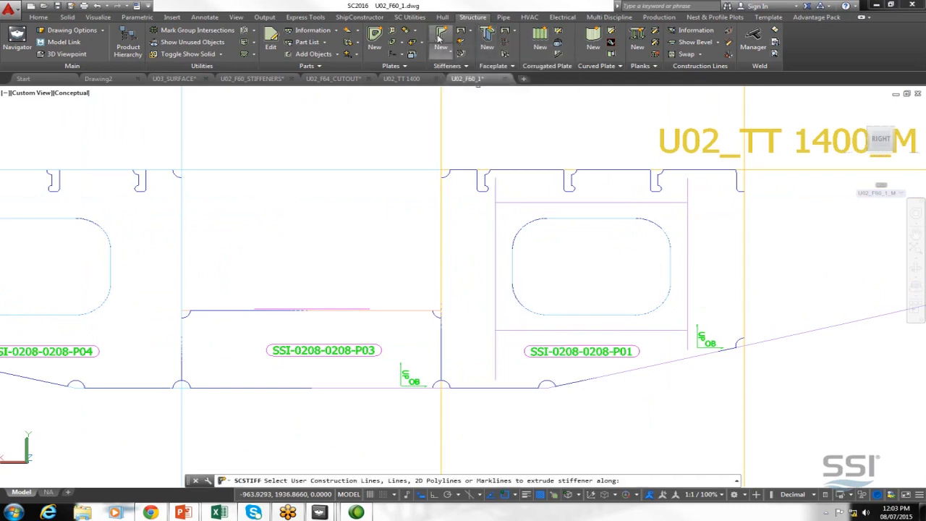
{"action": "left_click", "coordinate": [494, 243]}
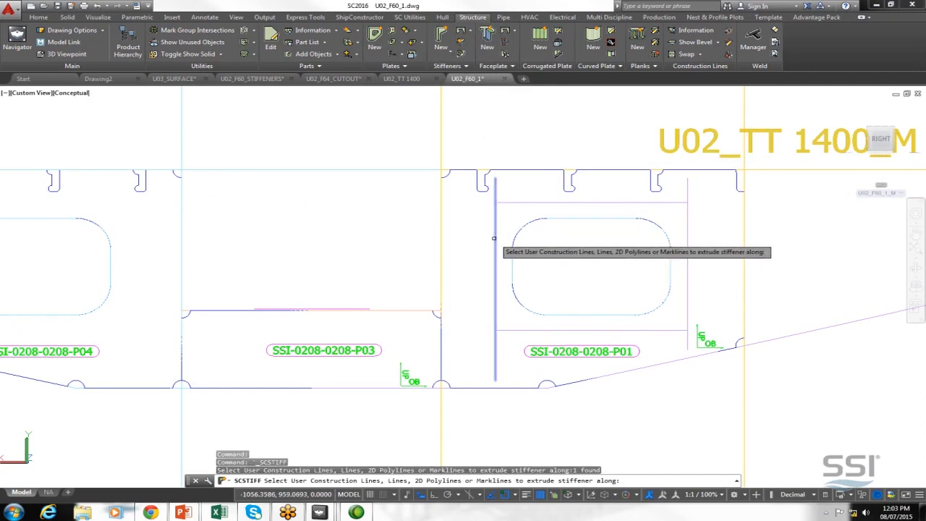
{"action": "left_click", "coordinate": [688, 222]}
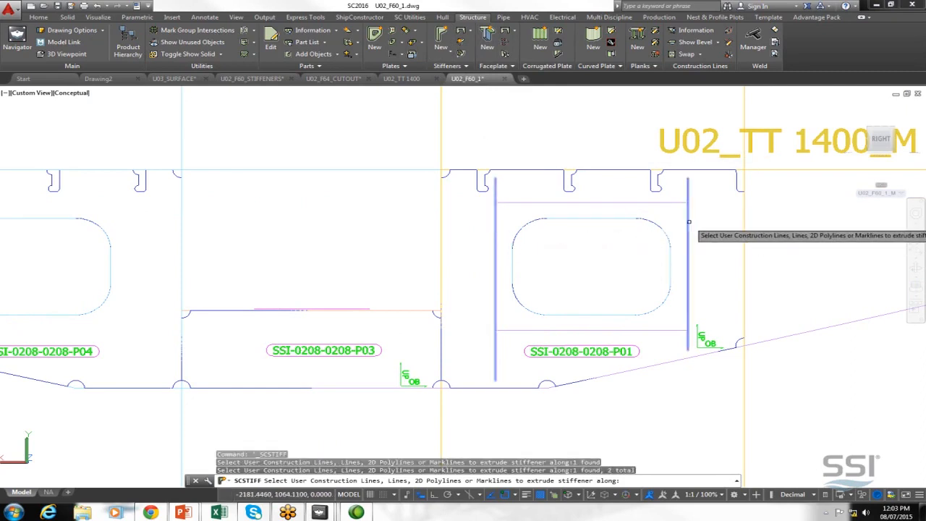
{"action": "key", "text": "Return"}
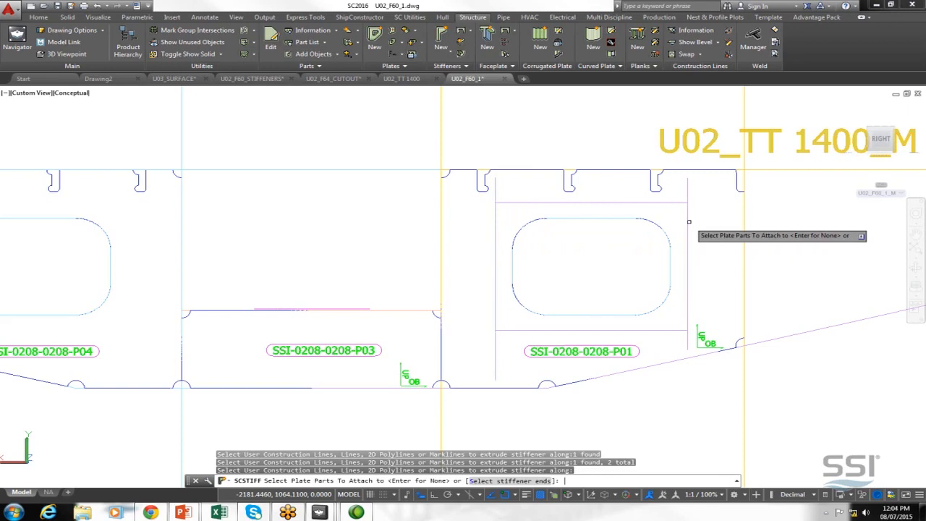
{"action": "left_click", "coordinate": [593, 350]}
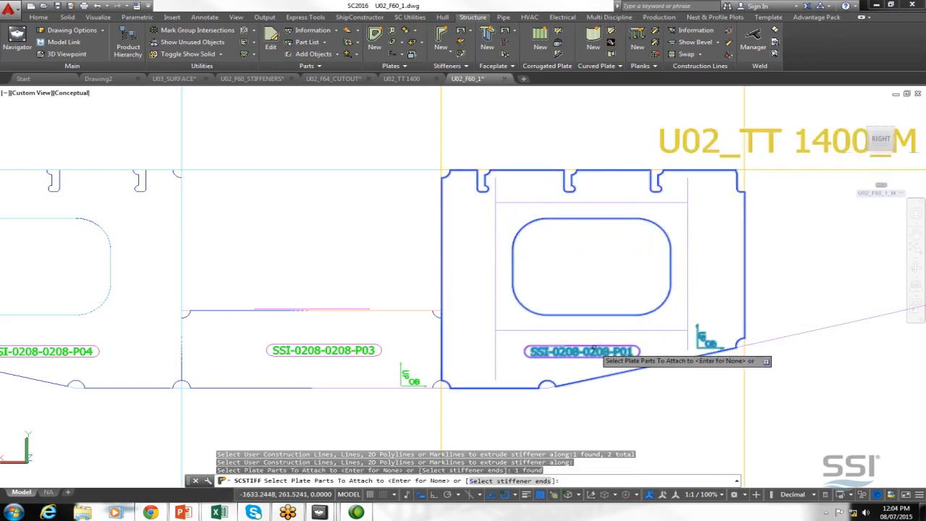
{"action": "key", "text": "Return"}
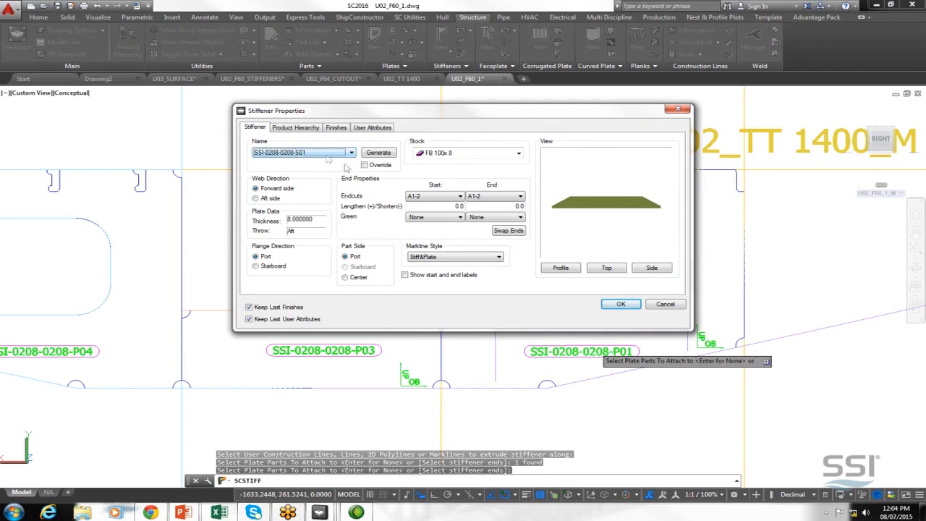
- Create the two vertical stiffeners from FB 100x 8 stock with A1-2 endcuts, updating plate SSI-0208-0208-P01 and its mirrored plate
{"action": "left_click", "coordinate": [518, 154]}
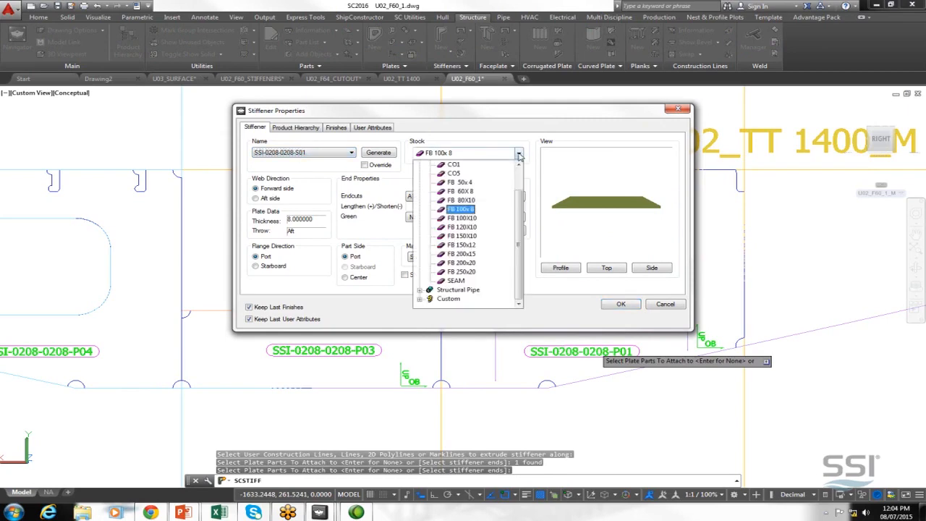
{"action": "left_click", "coordinate": [480, 209]}
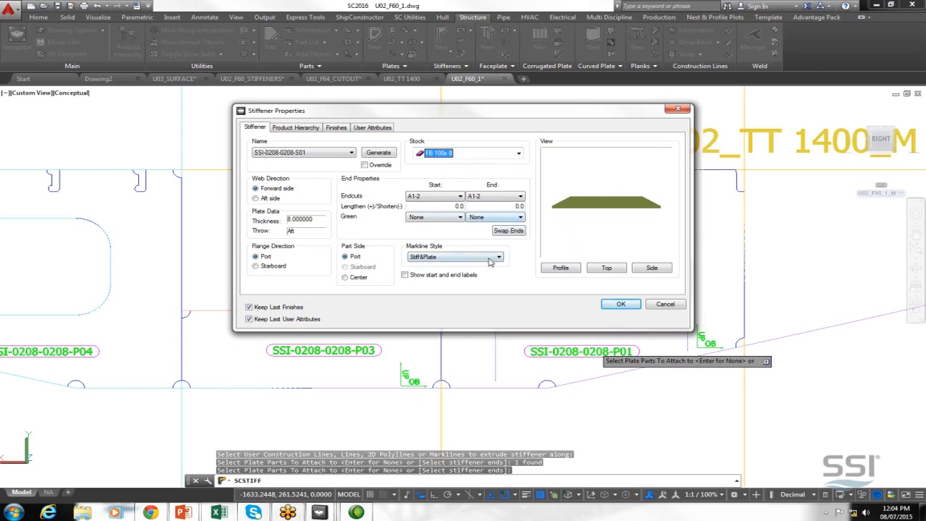
{"action": "left_click", "coordinate": [621, 305]}
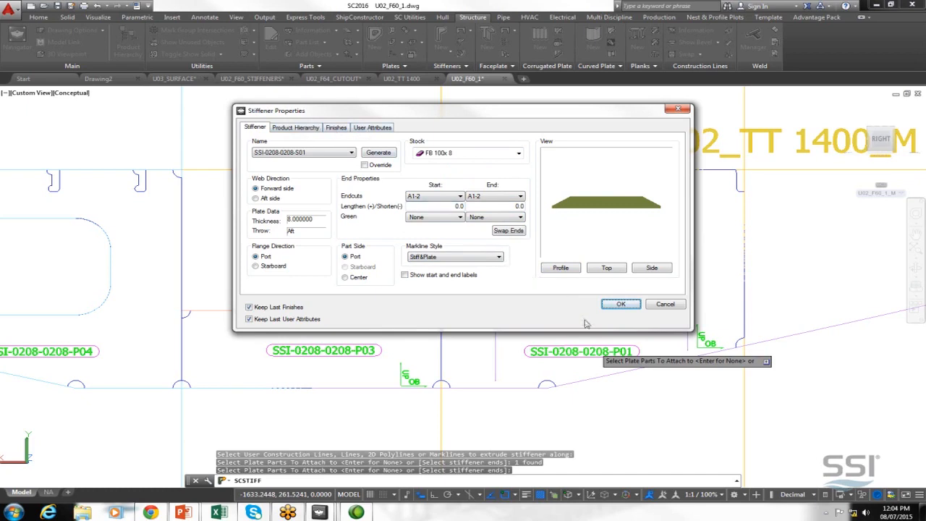
{"action": "left_click", "coordinate": [627, 306]}
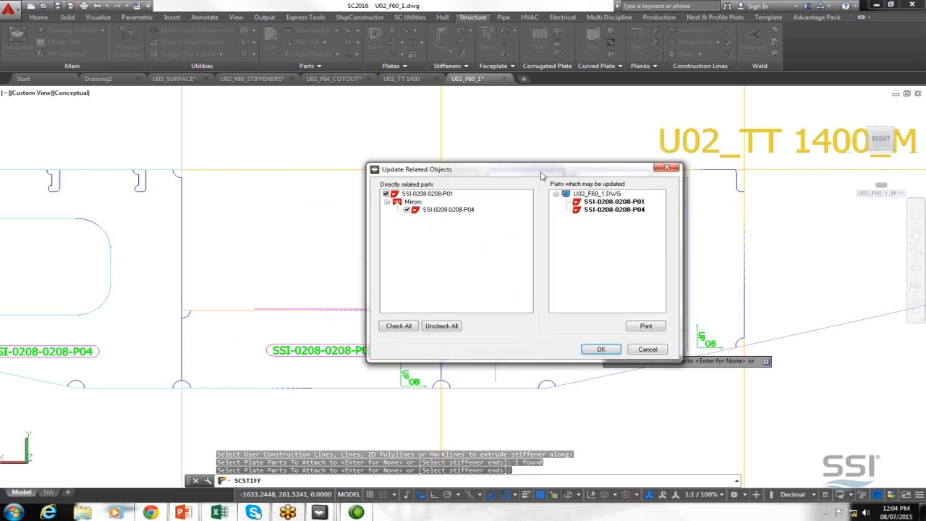
{"action": "left_click_drag", "start_coordinate": [541, 176], "coordinate": [606, 139]}
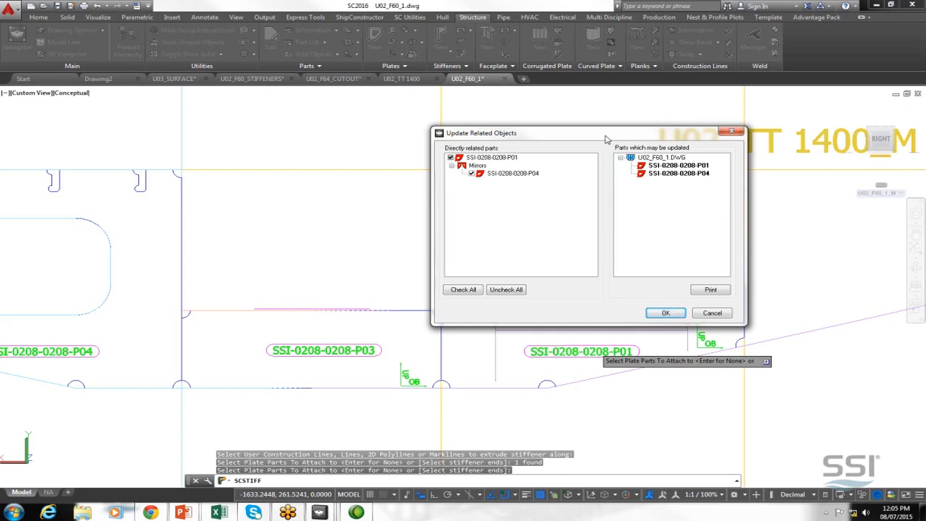
{"action": "left_click", "coordinate": [660, 313]}
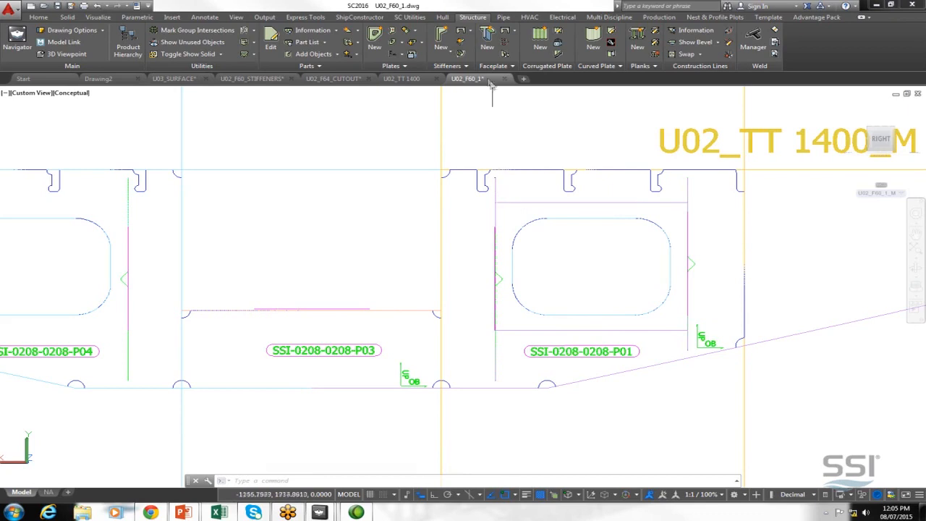
- Start stiffeners along the two horizontal construction lines above and below the opening, attached to plate SSI-0208-0208-P01
{"action": "left_click", "coordinate": [440, 40]}
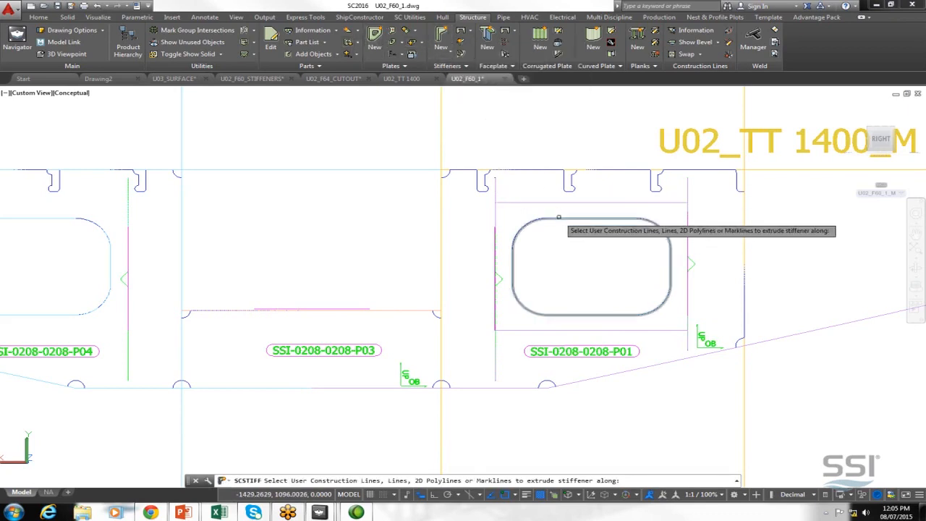
{"action": "left_click", "coordinate": [552, 204]}
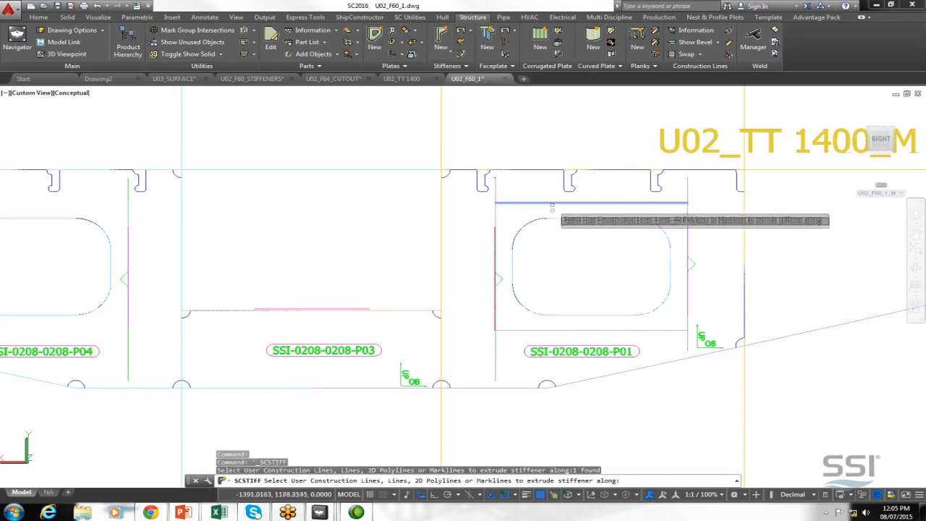
{"action": "left_click", "coordinate": [550, 330]}
{"action": "key", "text": "Return"}
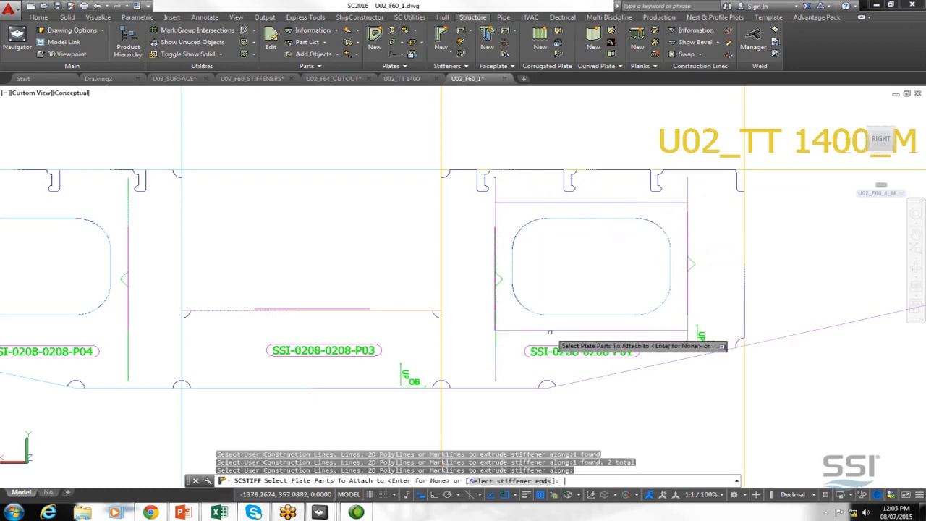
{"action": "left_click", "coordinate": [557, 354]}
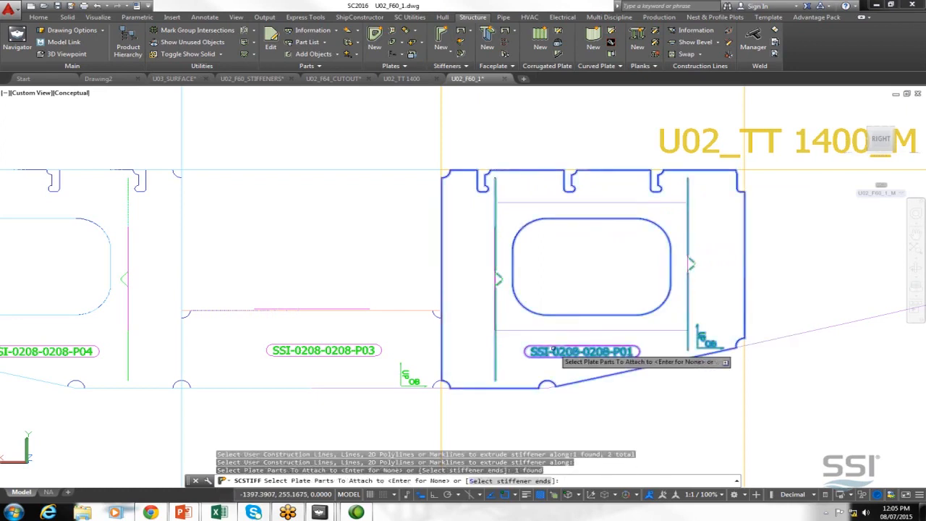
{"action": "key", "text": "Return"}
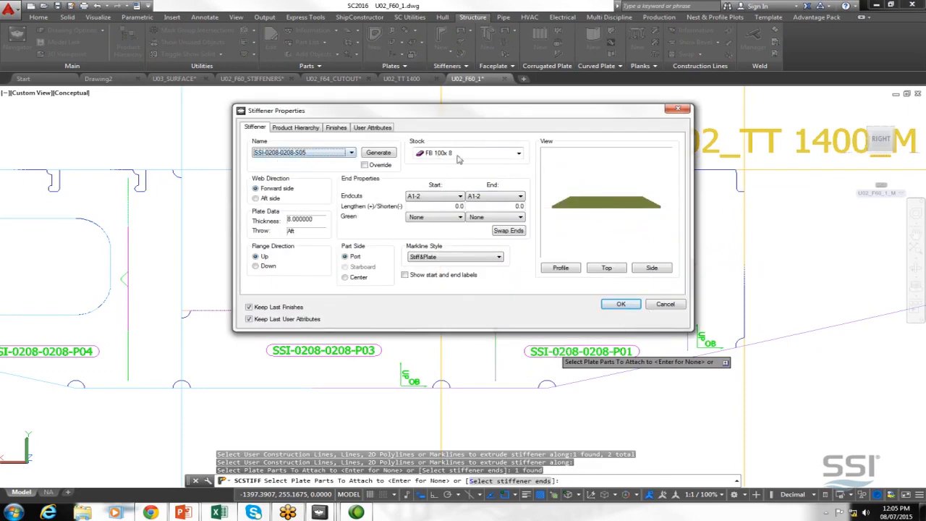
- Set both endcuts of the horizontal stiffeners to C30 and create them, updating the attached plate and its mirror
{"action": "left_click", "coordinate": [445, 197]}
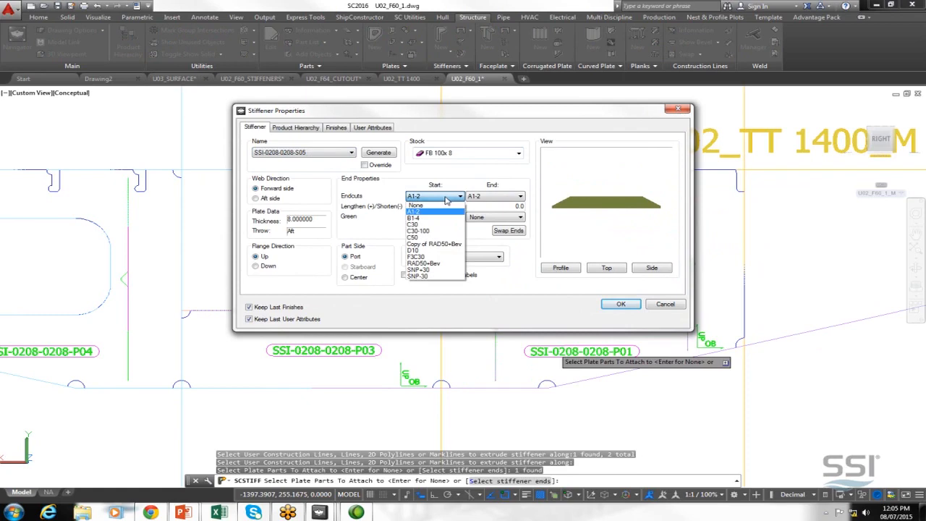
{"action": "left_click", "coordinate": [439, 225]}
{"action": "left_click", "coordinate": [498, 198]}
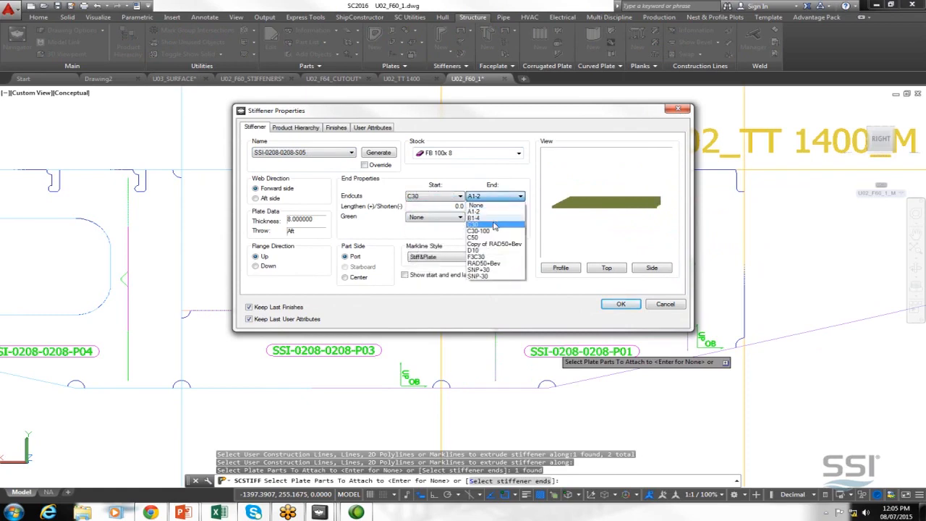
{"action": "left_click", "coordinate": [497, 226]}
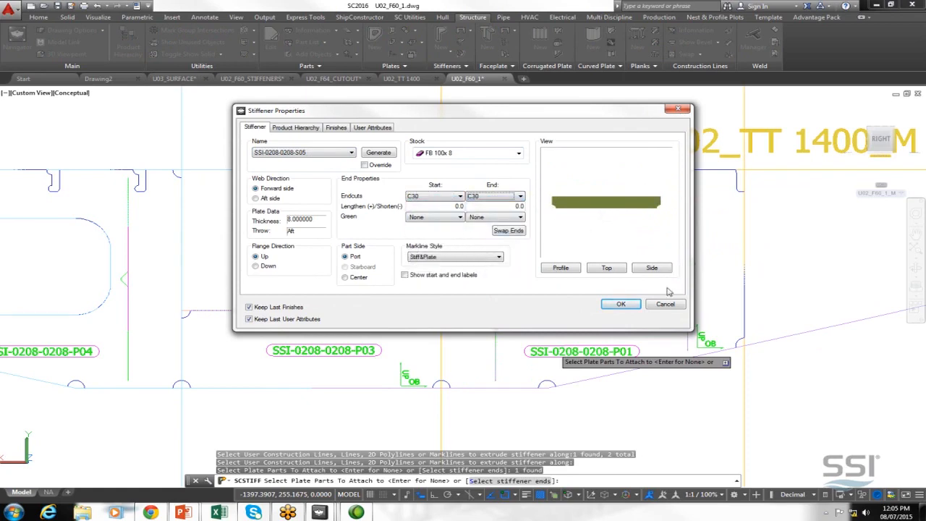
{"action": "left_click", "coordinate": [628, 307]}
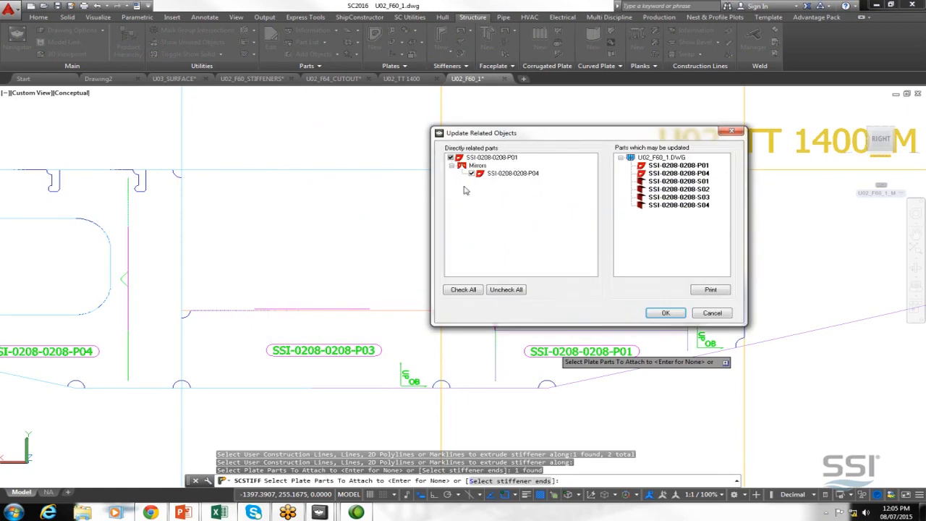
{"action": "left_click", "coordinate": [667, 315]}
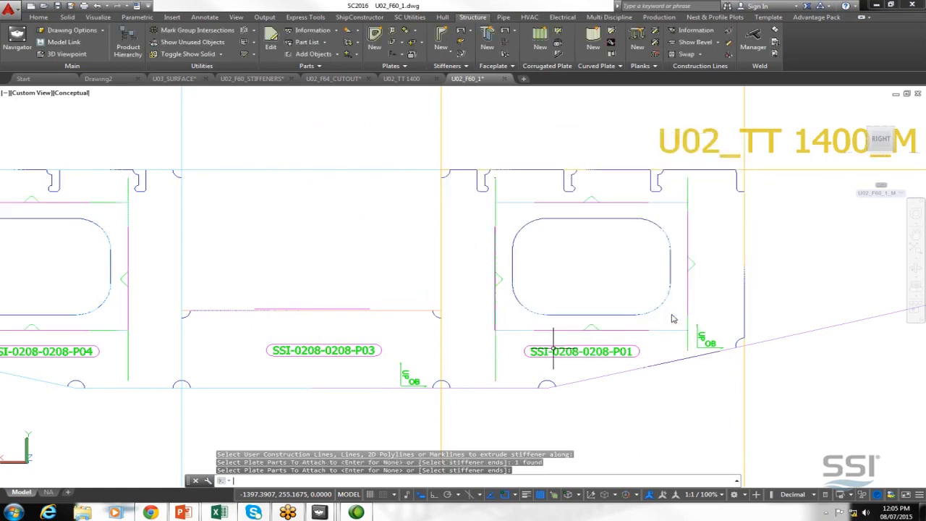
- Turn the solid display back on and examine the new stiffeners on both mirrored plates in 3D
{"action": "left_click", "coordinate": [188, 54]}
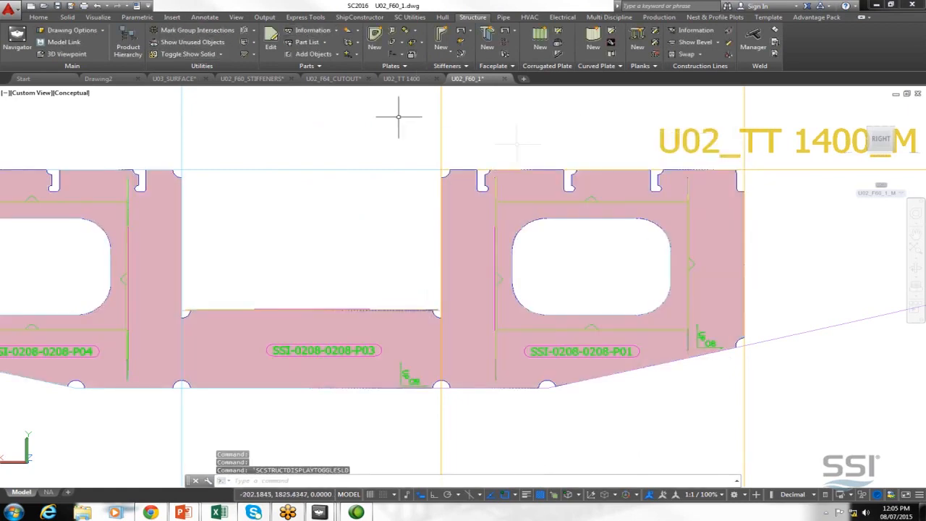
{"action": "middle_click_drag", "start_coordinate": [548, 233], "coordinate": [506, 207], "text": "shift"}
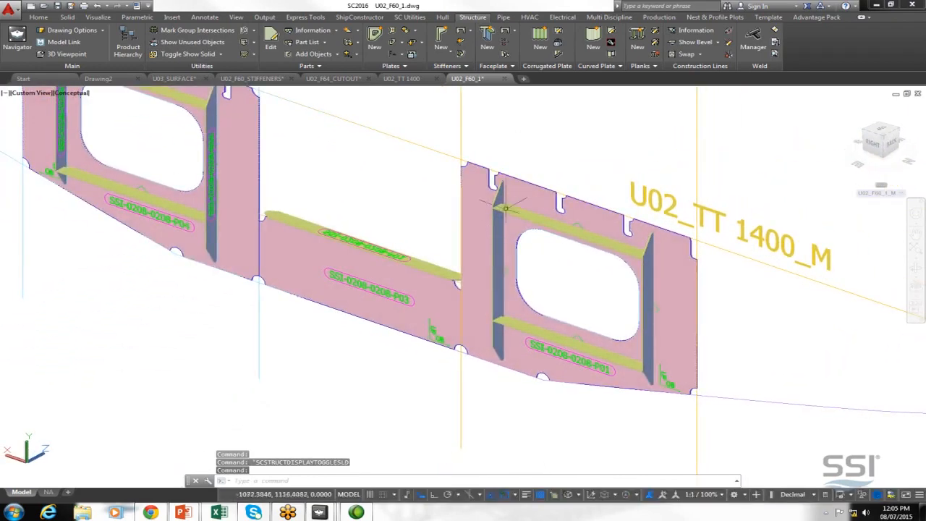
{"action": "scroll", "coordinate": [506, 206], "scroll_direction": "up", "scroll_amount": 3}
{"action": "scroll", "coordinate": [506, 207], "scroll_direction": "up", "scroll_amount": 2}
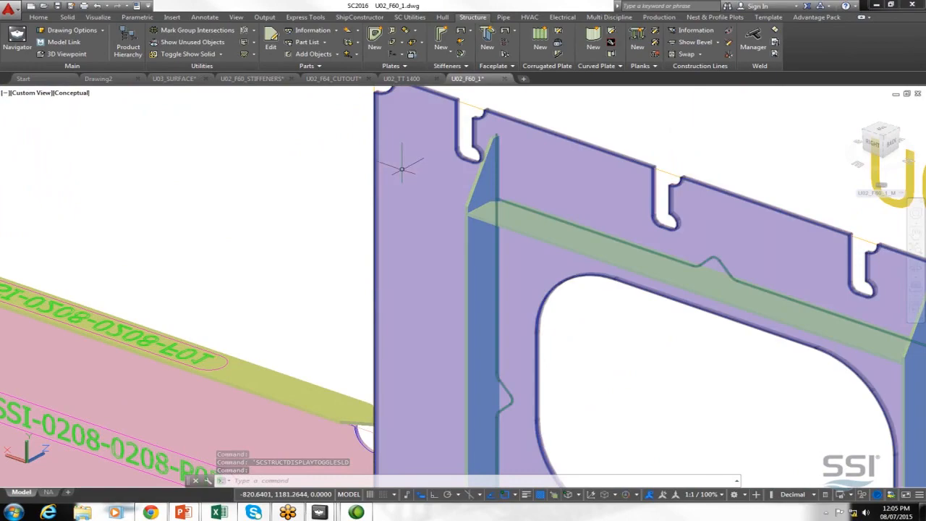
{"action": "middle_click_drag", "start_coordinate": [459, 233], "coordinate": [353, 114]}
{"action": "scroll", "coordinate": [539, 259], "scroll_direction": "down", "scroll_amount": 5}
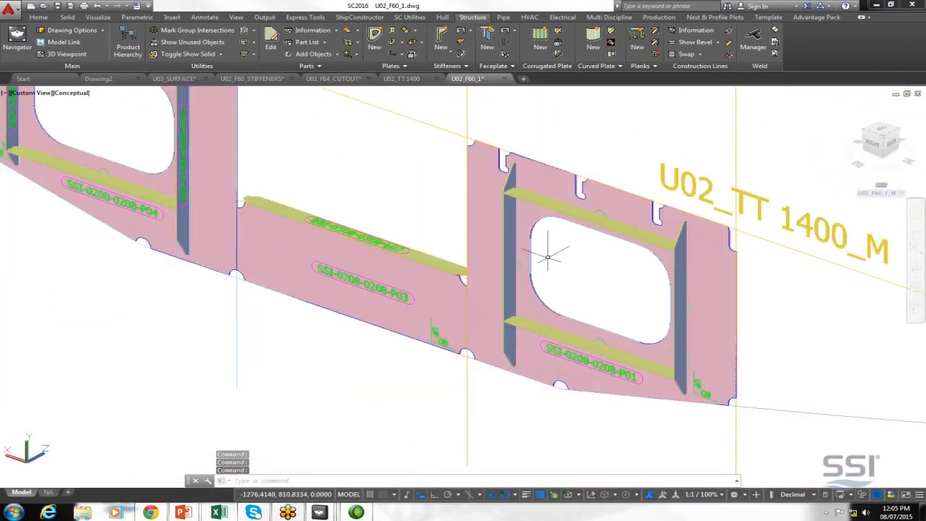
{"action": "middle_click_drag", "start_coordinate": [438, 196], "coordinate": [571, 325]}
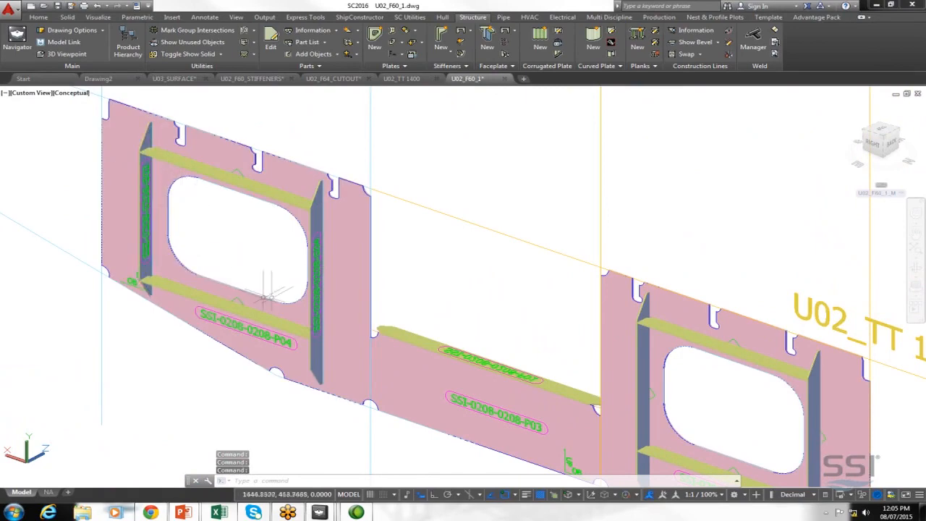
{"action": "scroll", "coordinate": [194, 194], "scroll_direction": "down", "scroll_amount": 2}
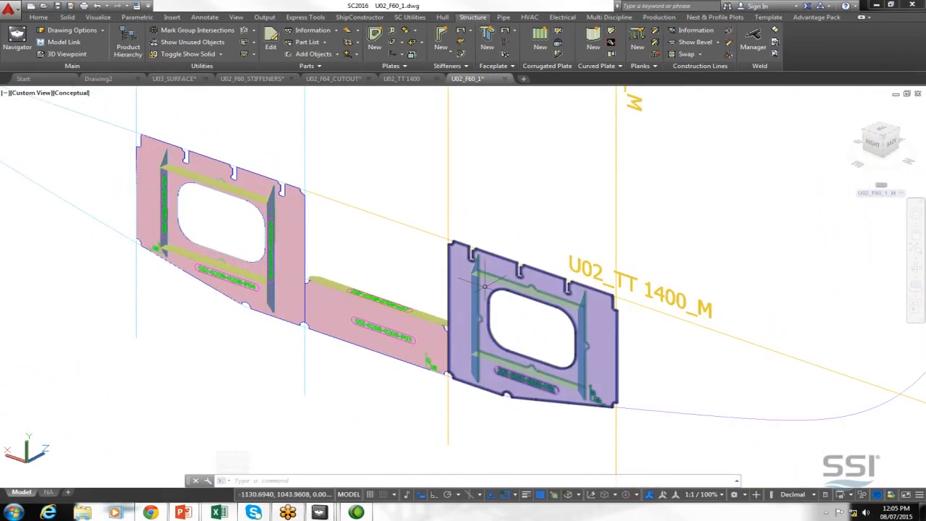
{"action": "mouse_move", "coordinate": [351, 315]}
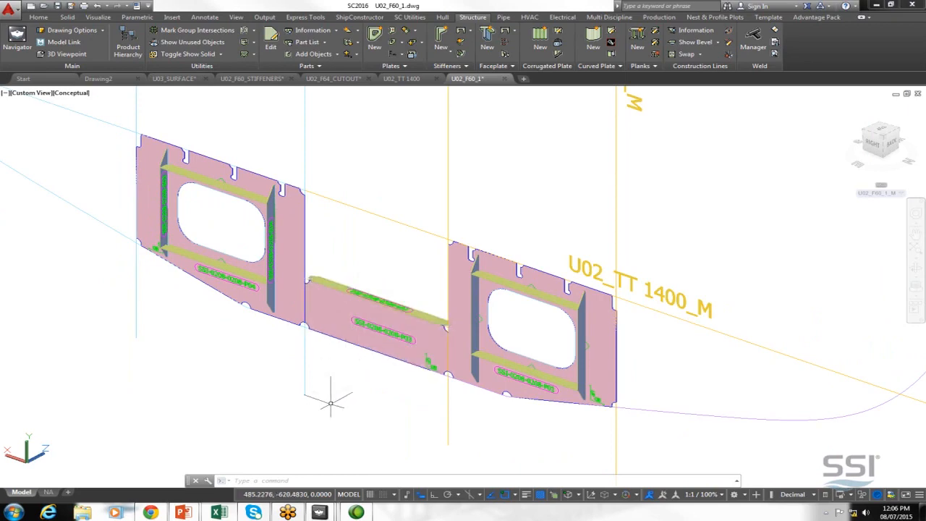
- Create a PL08 plate with aft throw in the area between the hull curve and the outboard edge of plate SSI-0208-0208-P04
{"action": "middle_click_drag", "start_coordinate": [320, 434], "coordinate": [386, 412], "text": "shift"}
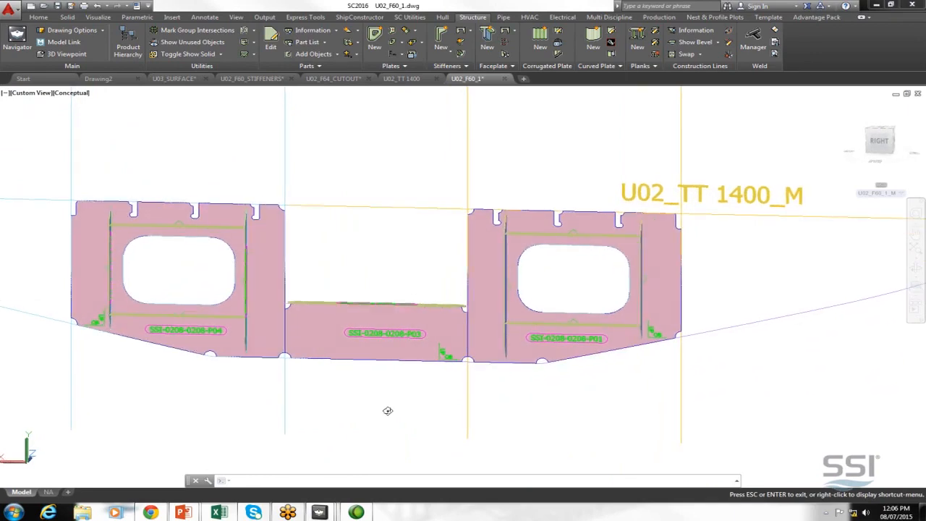
{"action": "middle_click_drag", "start_coordinate": [321, 410], "coordinate": [464, 399]}
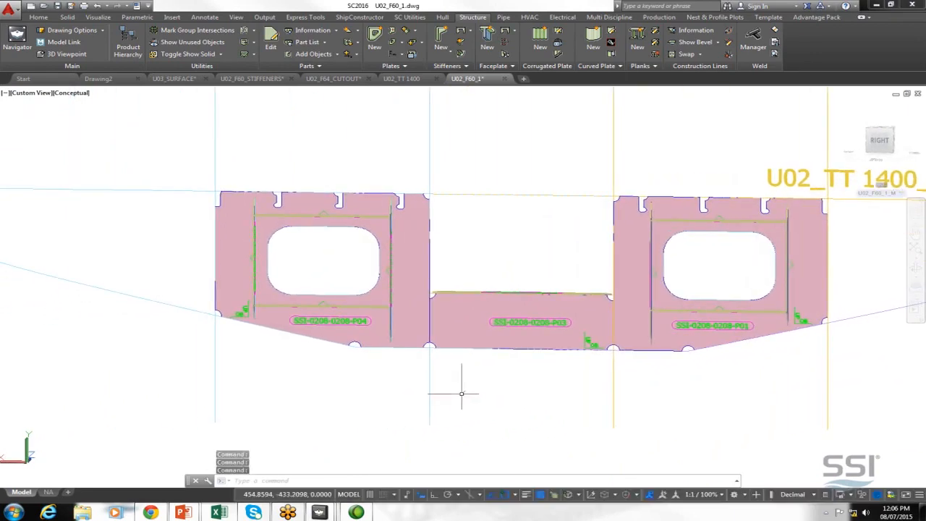
{"action": "middle_click_drag", "start_coordinate": [372, 398], "coordinate": [452, 406]}
{"action": "middle_click_drag", "start_coordinate": [128, 316], "coordinate": [219, 369]}
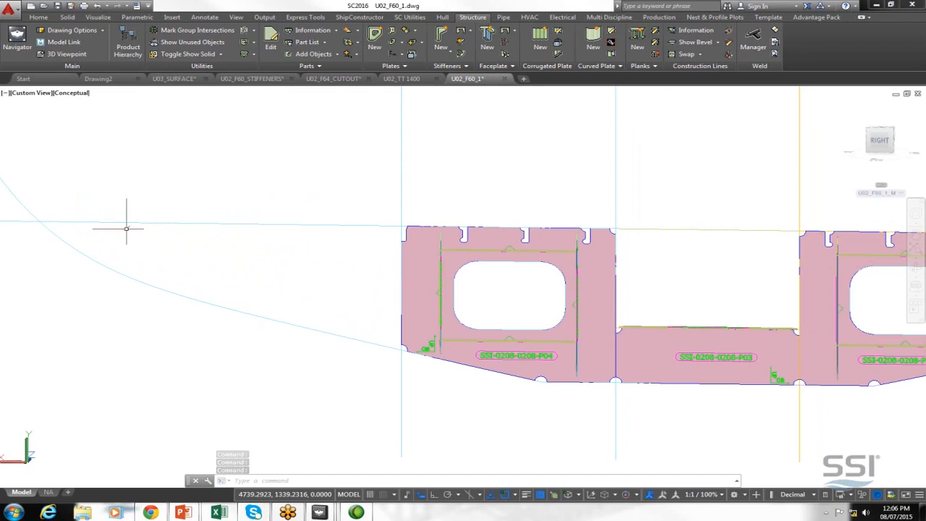
{"action": "left_click", "coordinate": [374, 38]}
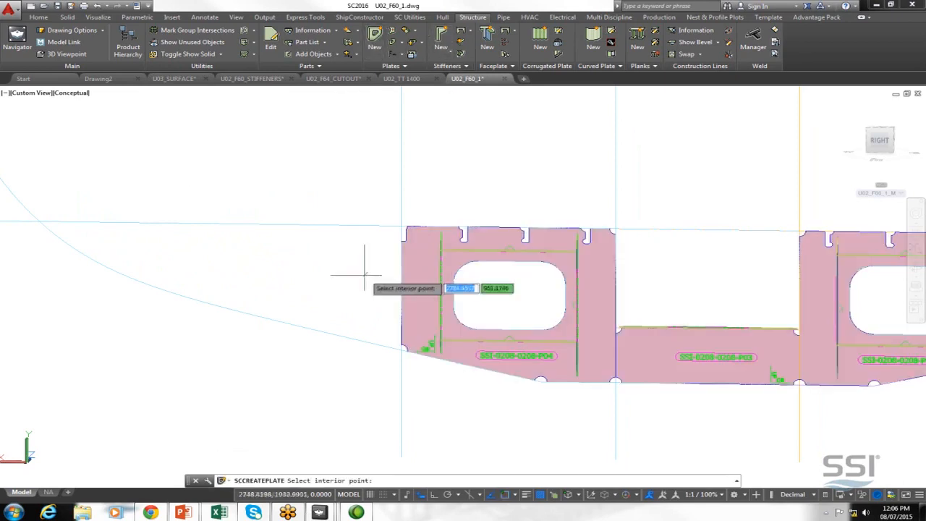
{"action": "left_click", "coordinate": [346, 300]}
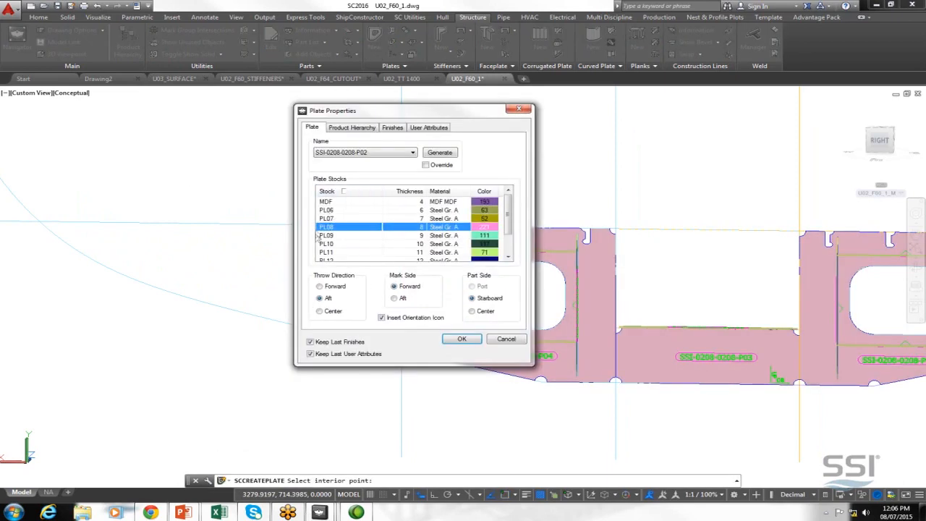
{"action": "left_click", "coordinate": [461, 340]}
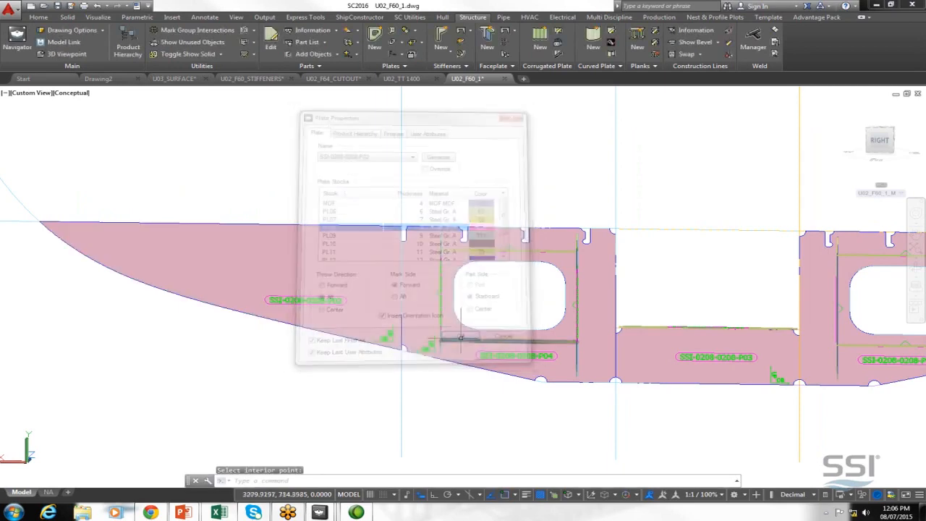
- Add R50 scallop corner treatments to the three corners of the new outboard plate SSI-0208-0208-P02
{"action": "left_click", "coordinate": [389, 41]}
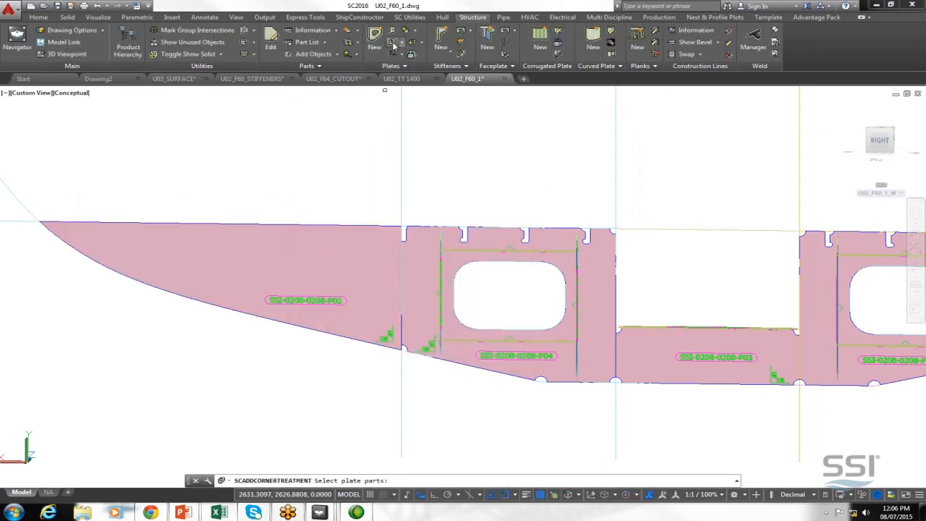
{"action": "left_click", "coordinate": [307, 282]}
{"action": "key", "text": "Return"}
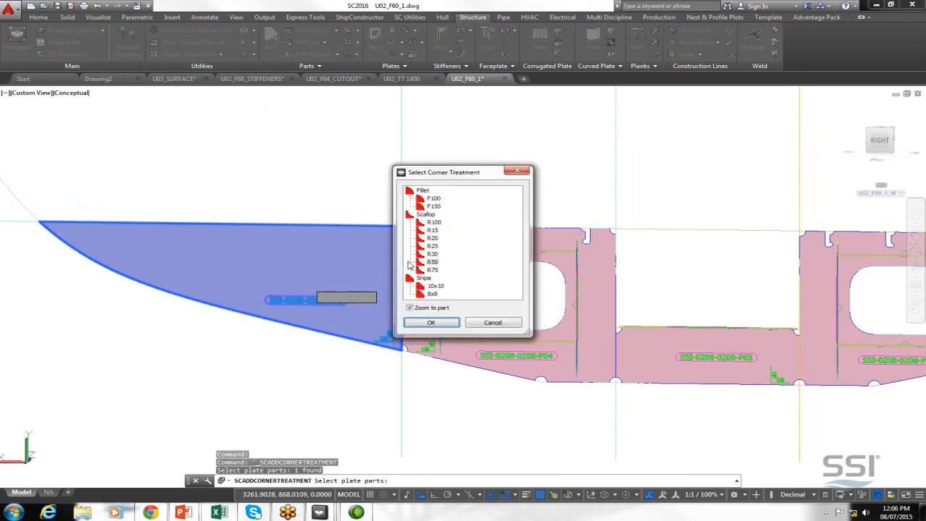
{"action": "left_click", "coordinate": [428, 262]}
{"action": "left_click", "coordinate": [431, 322]}
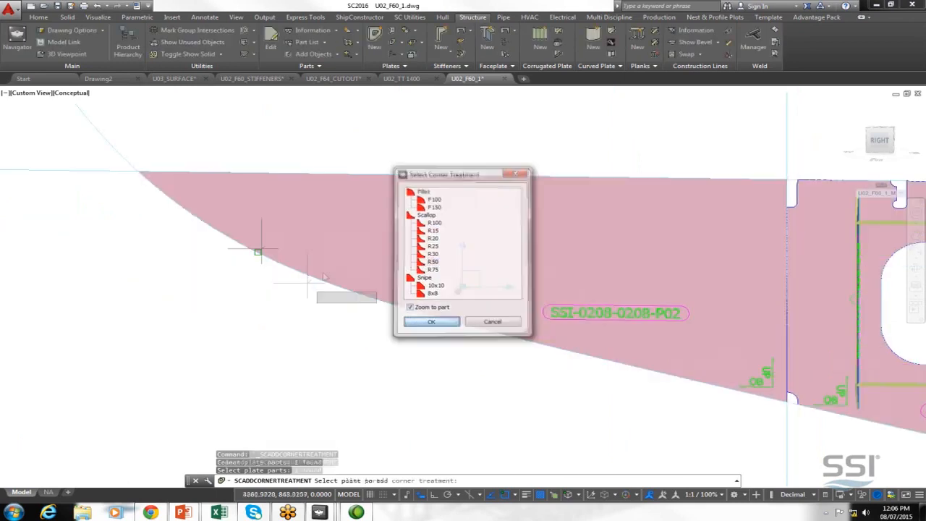
{"action": "left_click", "coordinate": [138, 171]}
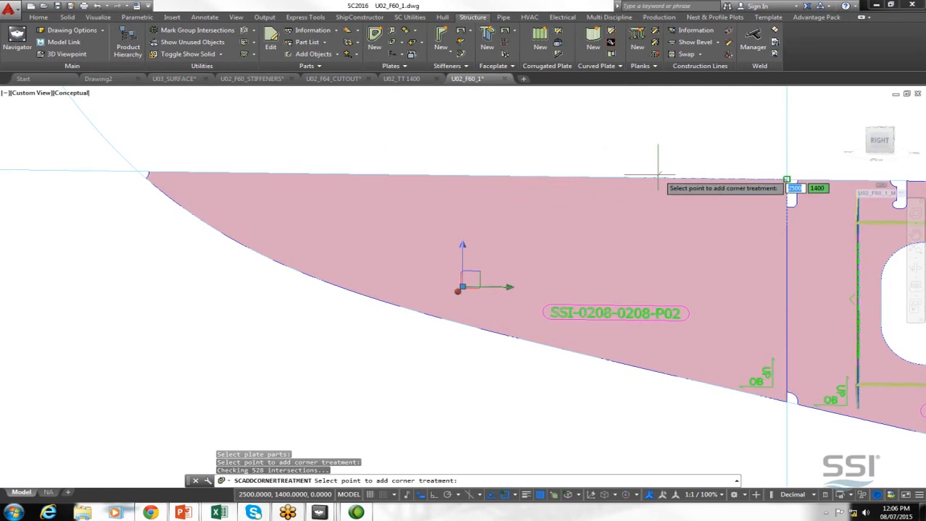
{"action": "left_click", "coordinate": [789, 180]}
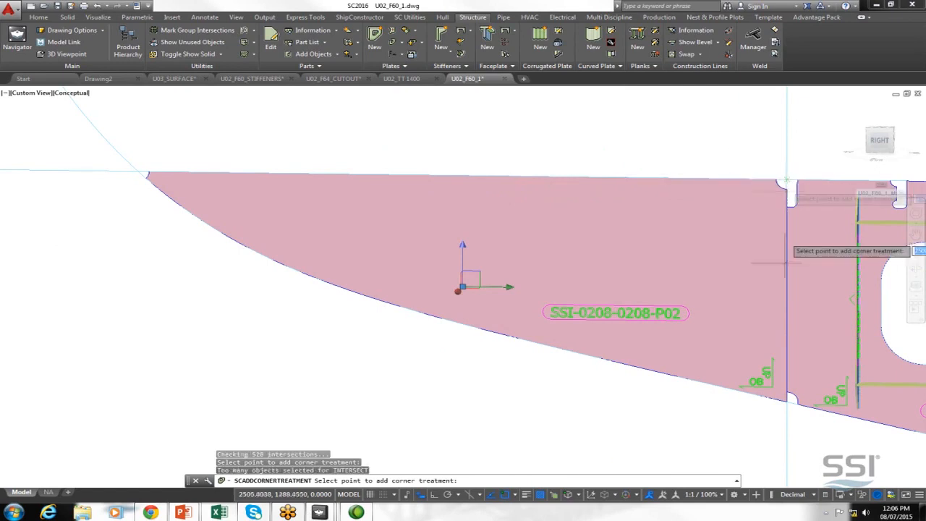
{"action": "left_click", "coordinate": [787, 396]}
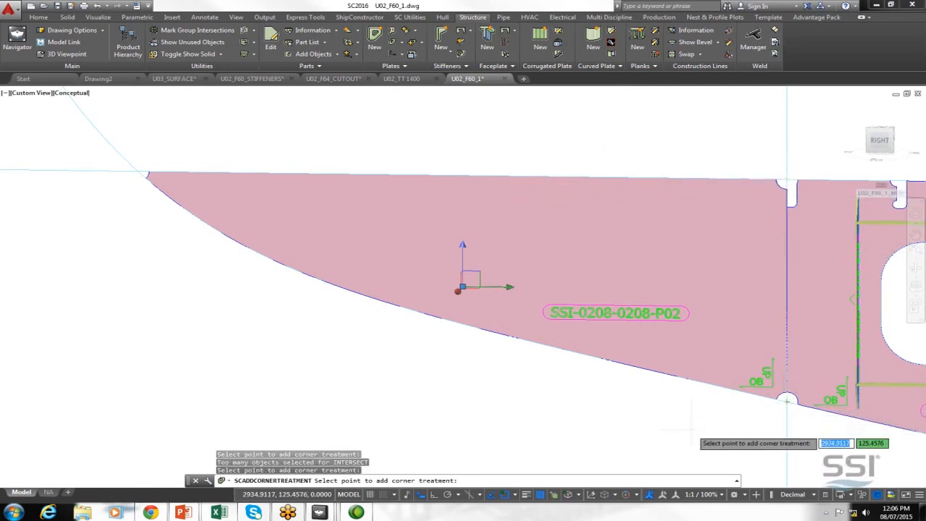
- Add an FL50x10 flange to the upper edge of plate SSI-0208-0208-P02 with a 90-degree angle and forward direction
{"action": "key", "text": "Return"}
{"action": "mouse_move", "coordinate": [444, 228]}
{"action": "middle_mouse_down"}
{"action": "mouse_move", "coordinate": [368, 258]}
{"action": "mouse_move", "coordinate": [404, 252]}
{"action": "middle_mouse_up"}
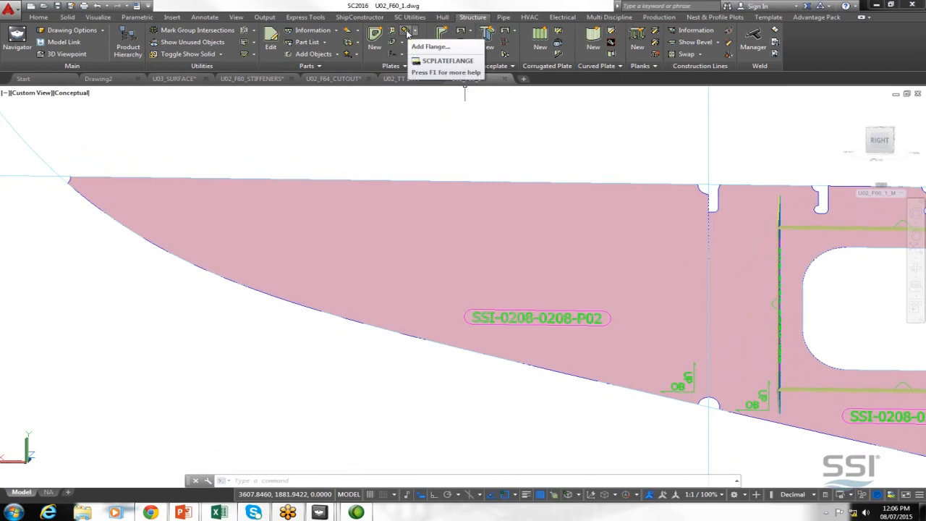
{"action": "left_click", "coordinate": [407, 34]}
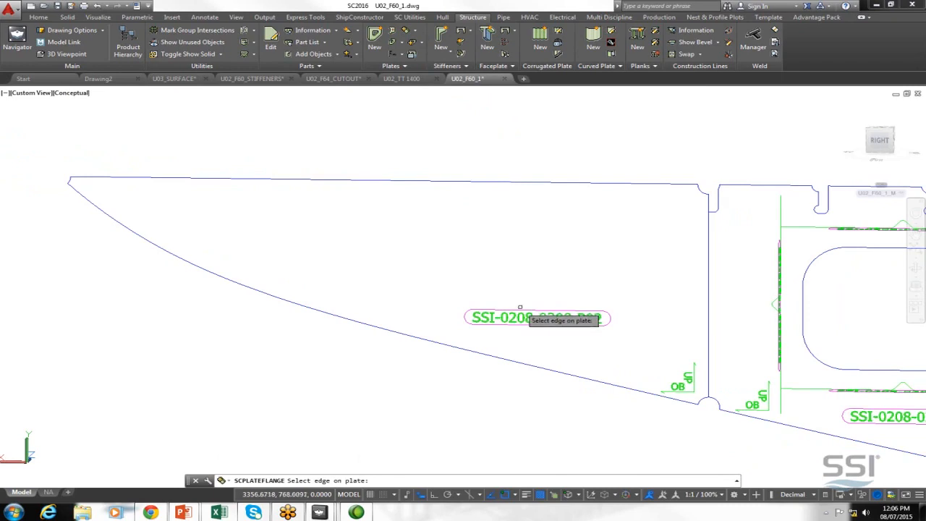
{"action": "left_click", "coordinate": [520, 181]}
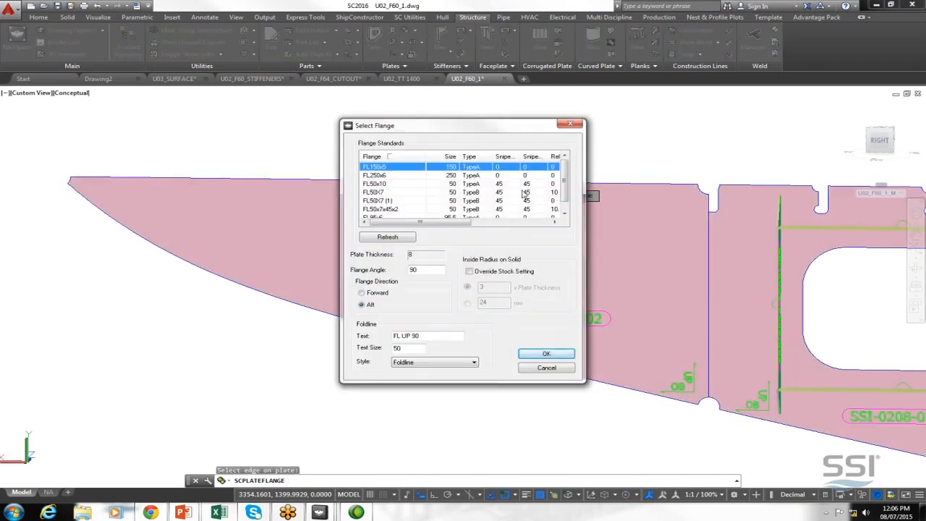
{"action": "left_click", "coordinate": [376, 185]}
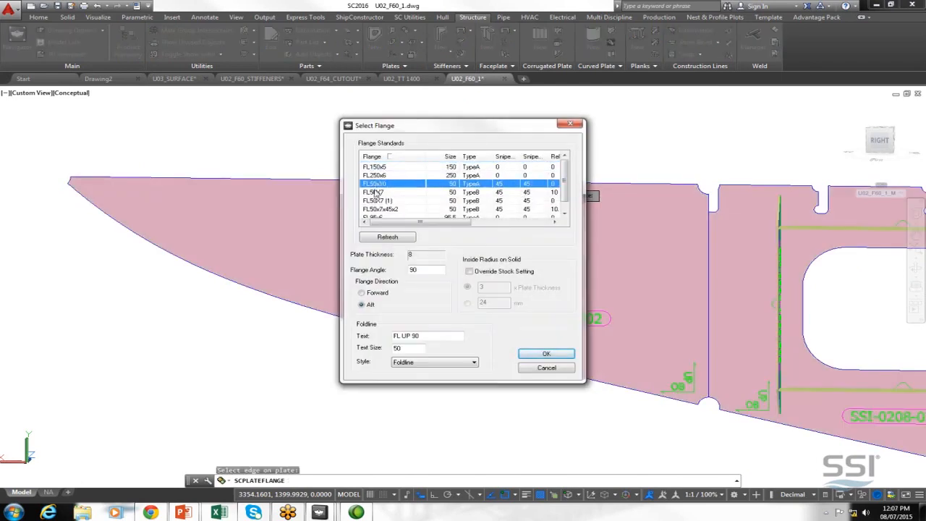
{"action": "double_click", "coordinate": [419, 270]}
{"action": "left_click", "coordinate": [419, 271]}
{"action": "left_click", "coordinate": [362, 294]}
{"action": "left_click", "coordinate": [537, 354]}
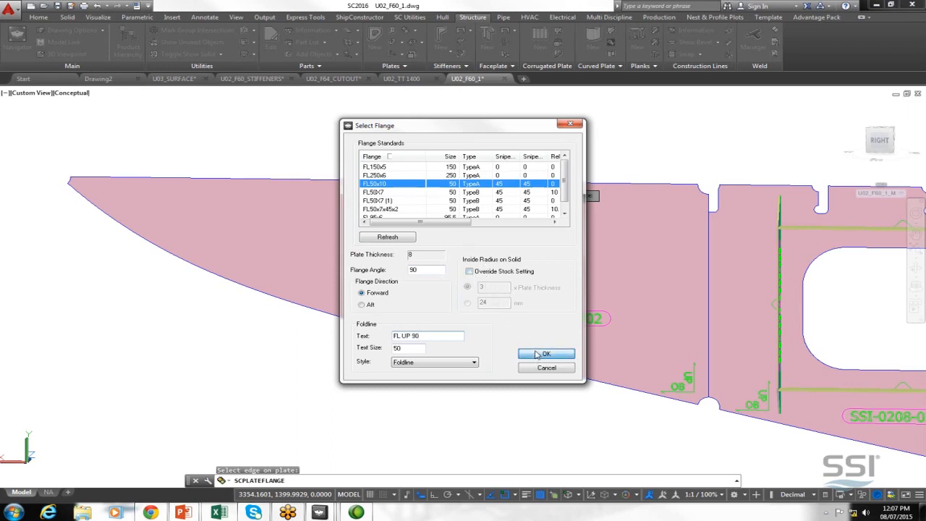
- Toggle plate SSI-0208-0208-P02 between its production and normal displays and examine the new flange in 3D
{"action": "middle_click_drag", "start_coordinate": [616, 250], "coordinate": [654, 212], "text": "shift"}
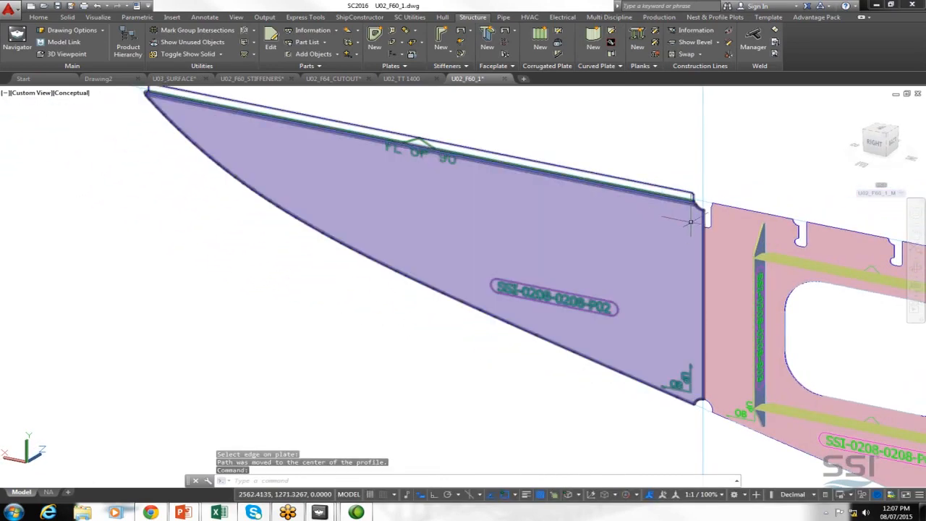
{"action": "left_click", "coordinate": [221, 55]}
{"action": "left_click", "coordinate": [195, 111]}
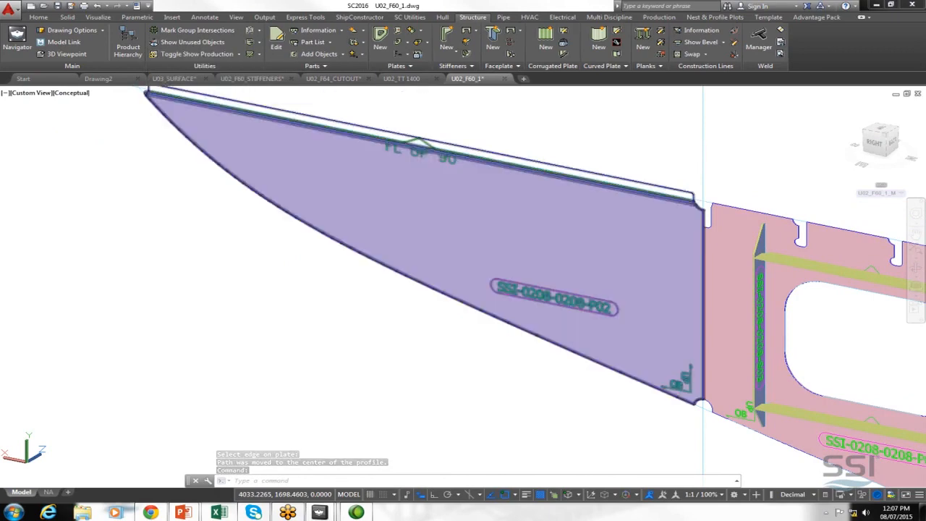
{"action": "scroll", "coordinate": [699, 206], "scroll_direction": "up", "scroll_amount": 5}
{"action": "scroll", "coordinate": [700, 207], "scroll_direction": "down", "scroll_amount": 3}
{"action": "mouse_move", "coordinate": [667, 217]}
{"action": "middle_mouse_down", "text": "shift"}
{"action": "mouse_move", "coordinate": [658, 221]}
{"action": "mouse_move", "coordinate": [670, 207]}
{"action": "middle_mouse_up", "text": "shift"}
{"action": "middle_click_drag", "start_coordinate": [647, 252], "coordinate": [663, 213], "text": "shift"}
{"action": "middle_click_drag", "start_coordinate": [620, 246], "coordinate": [663, 232], "text": "shift"}
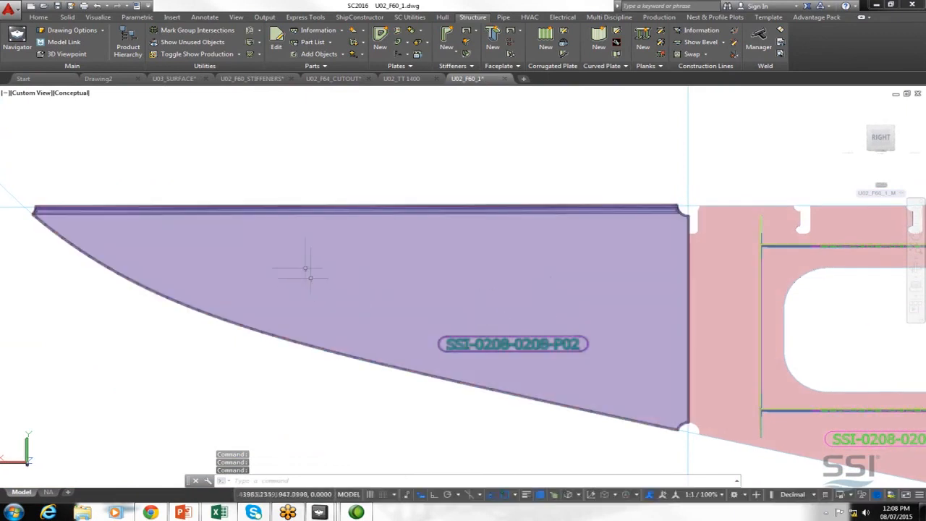
{"action": "left_click", "coordinate": [194, 55]}
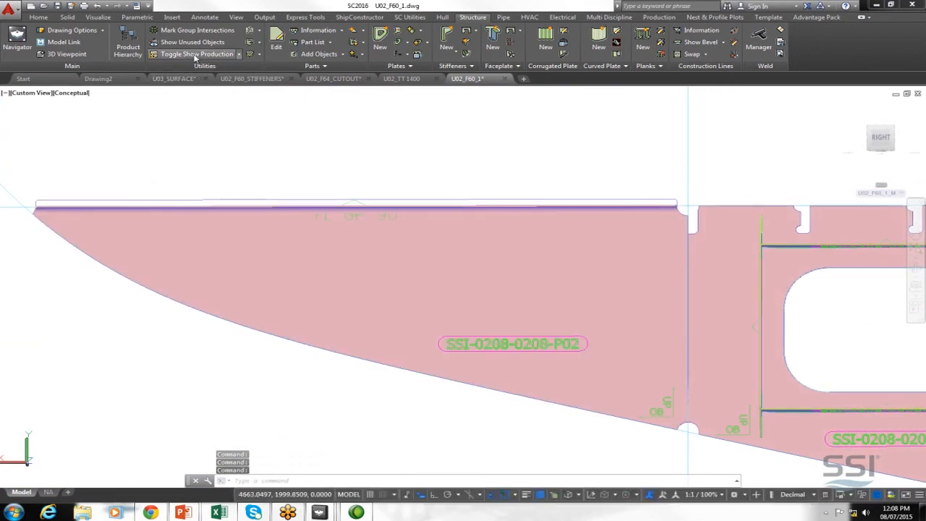
- Turn off the solid display and draw a sloping polyline from the hull and tank-top intersection to point 2500, 1190 on the inboard edge
{"action": "left_click", "coordinate": [238, 55]}
{"action": "left_click", "coordinate": [229, 70]}
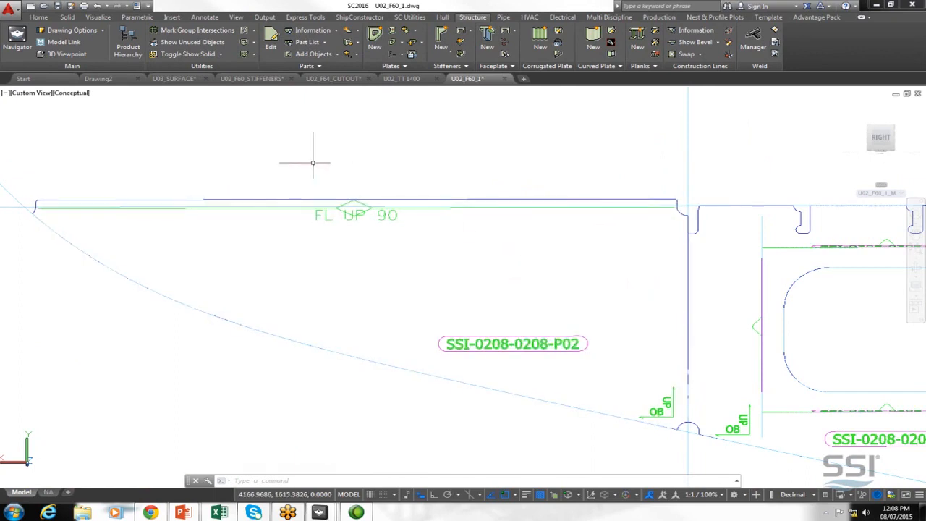
{"action": "type", "text": "PL"}
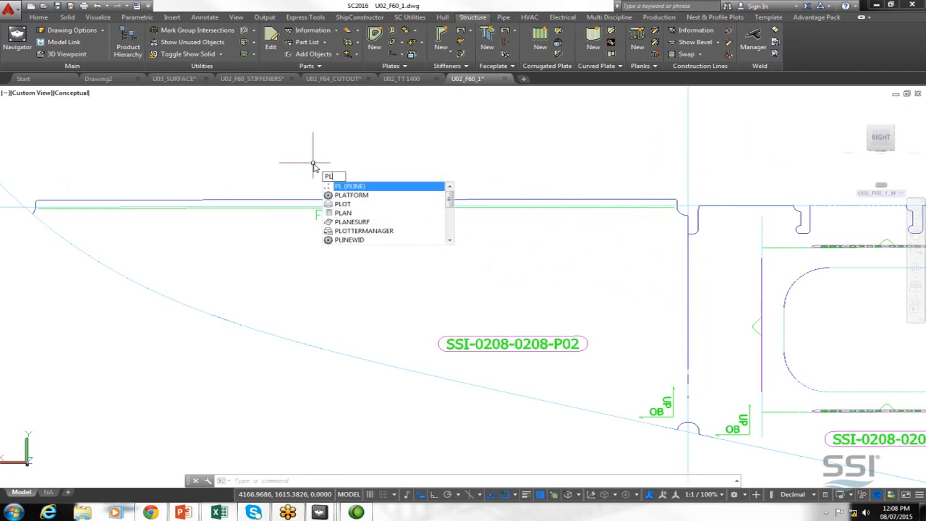
{"action": "key", "text": "Return"}
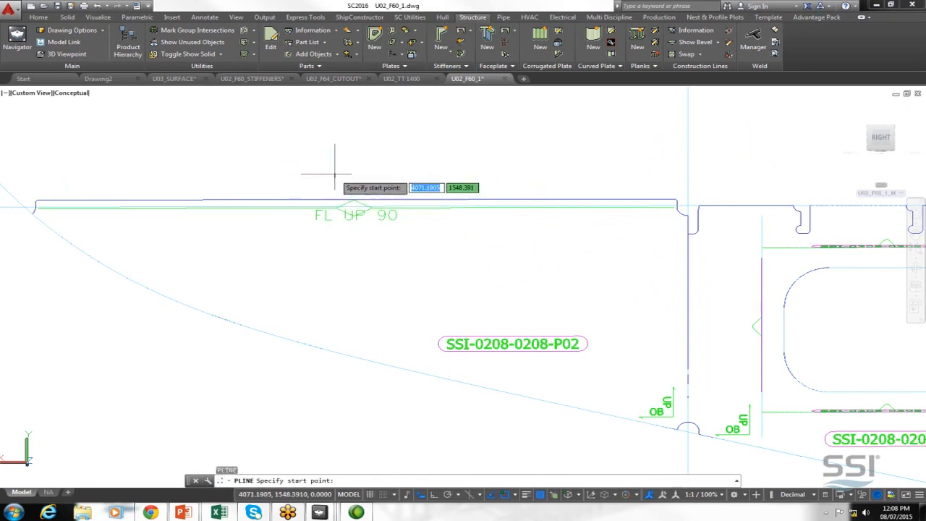
{"action": "left_click", "coordinate": [24, 207]}
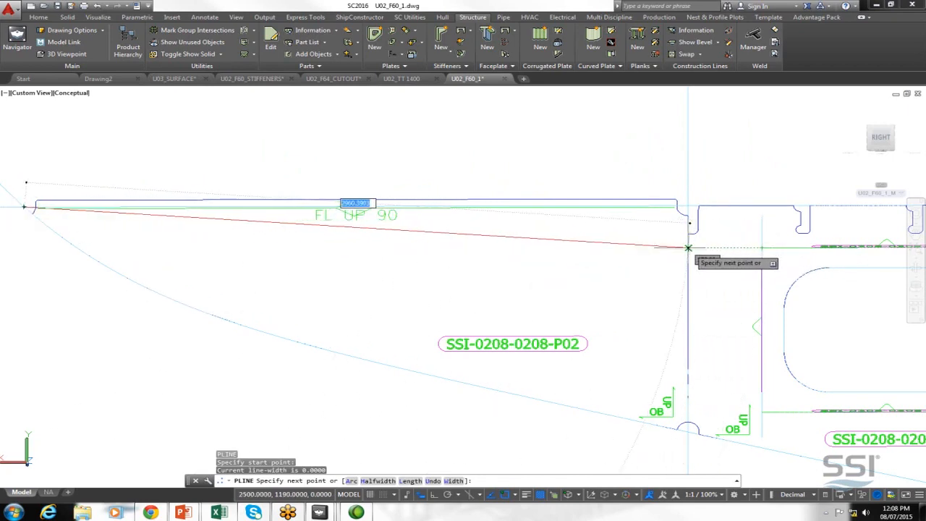
{"action": "left_click", "coordinate": [689, 248]}
{"action": "key", "text": "Return"}
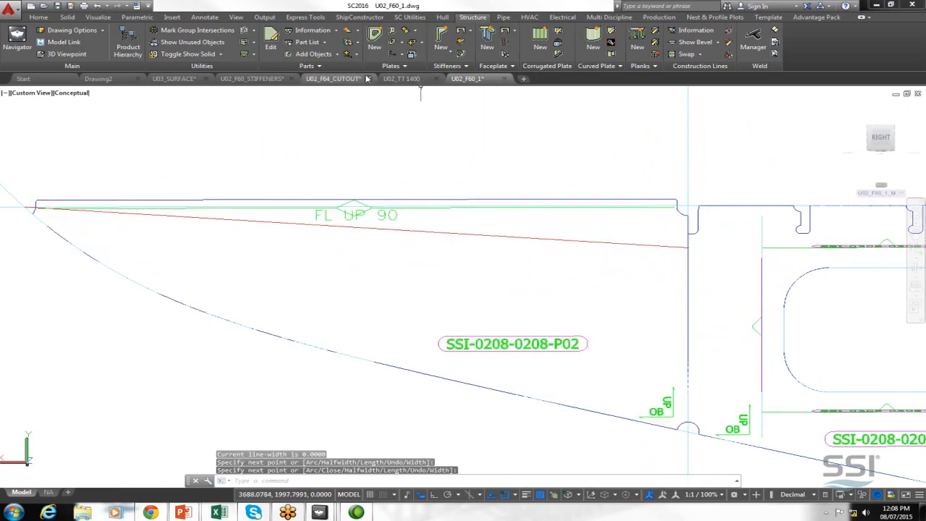
- Add the sloping polyline to plate SSI-0208-0208-P02 as its flanged upper edge and check the reshaped plate as a solid
{"action": "left_click", "coordinate": [323, 57]}
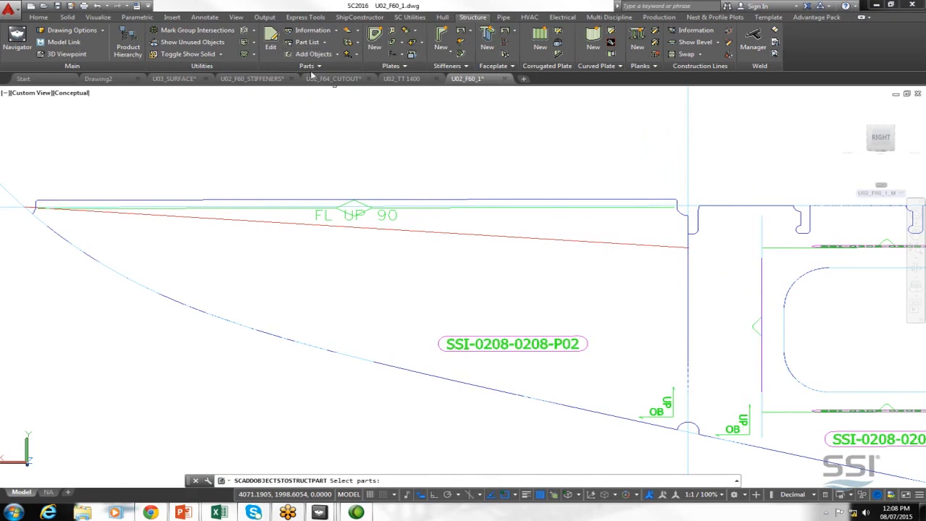
{"action": "left_click", "coordinate": [507, 342]}
{"action": "key", "text": "Return"}
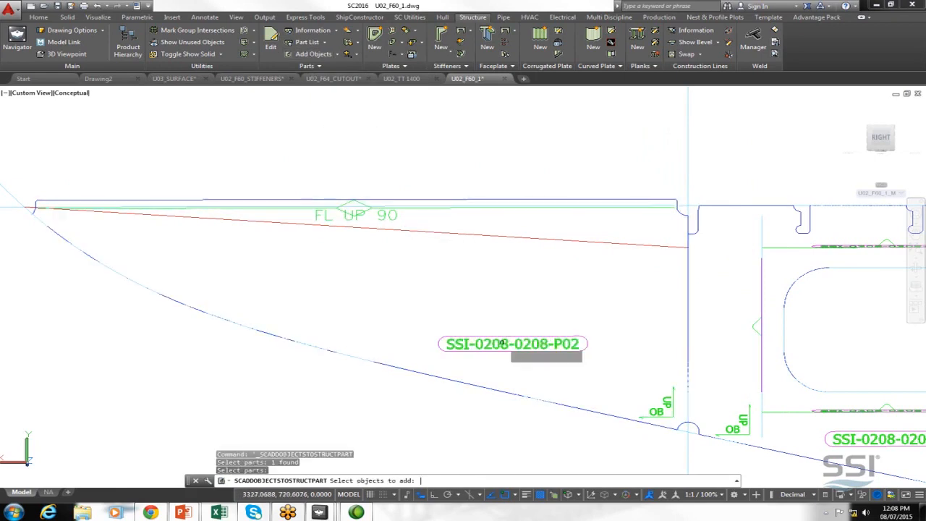
{"action": "left_click", "coordinate": [496, 237]}
{"action": "key", "text": "Return"}
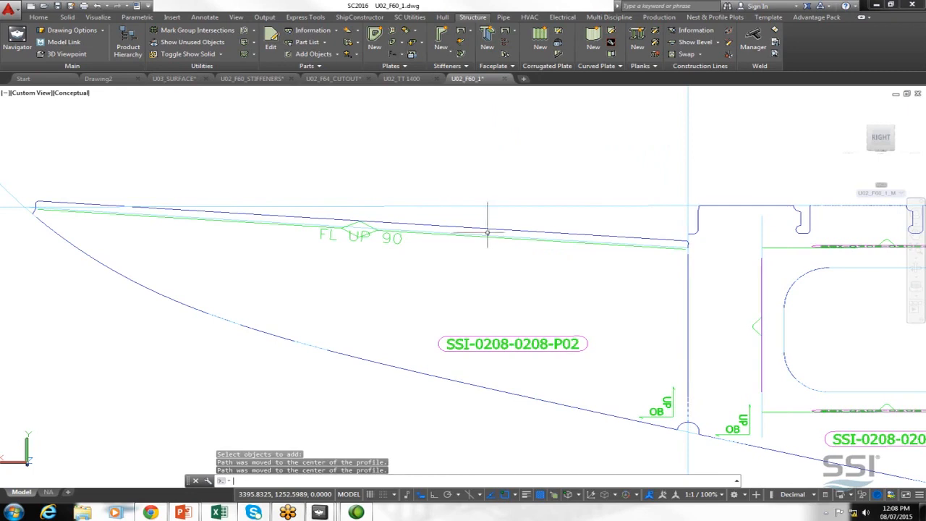
{"action": "left_click", "coordinate": [187, 54]}
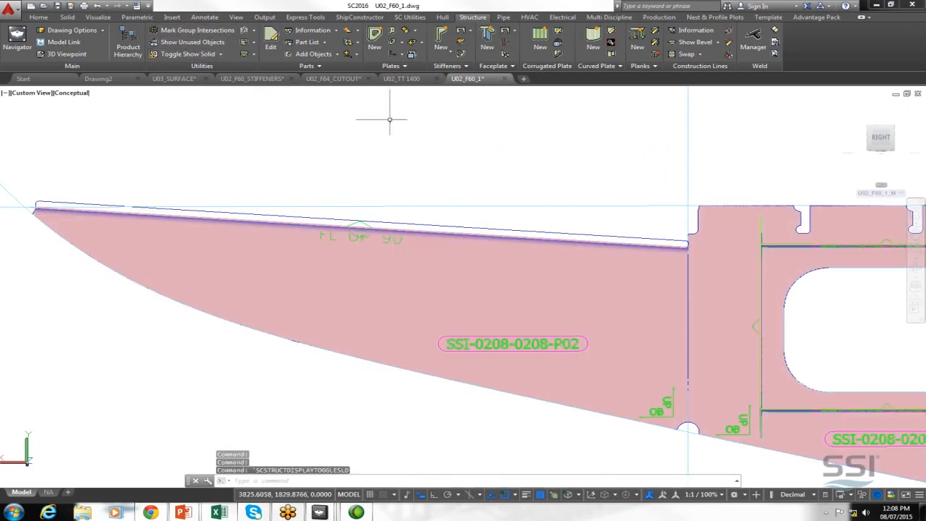
{"action": "left_click", "coordinate": [187, 53]}
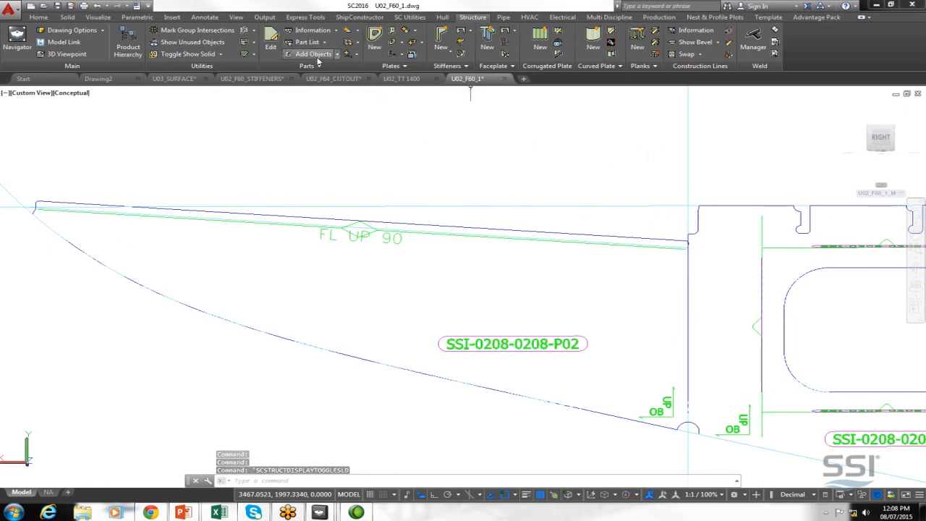
- Add a scallop corner treatment at the upper inboard corner of plate SSI-0208-0208-P02, where the sloped flange meets the vertical edge
{"action": "left_click", "coordinate": [392, 45]}
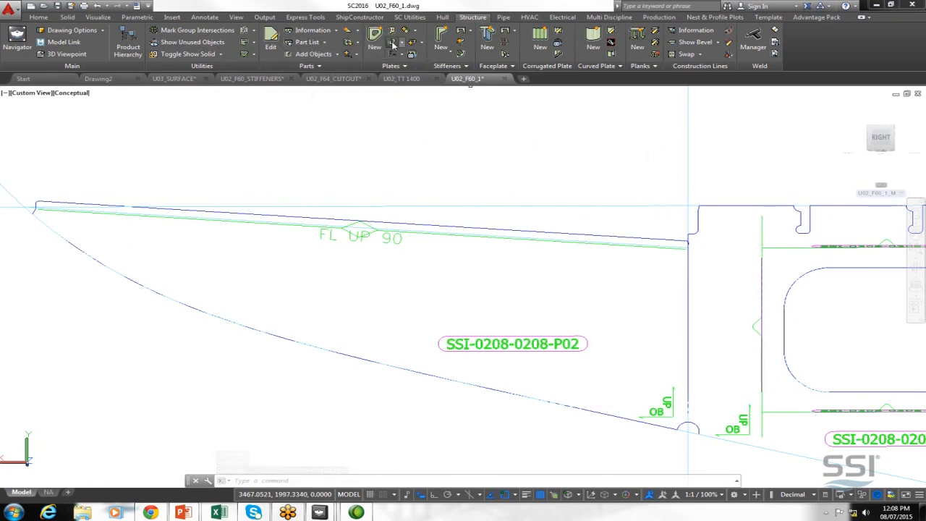
{"action": "left_click", "coordinate": [586, 347]}
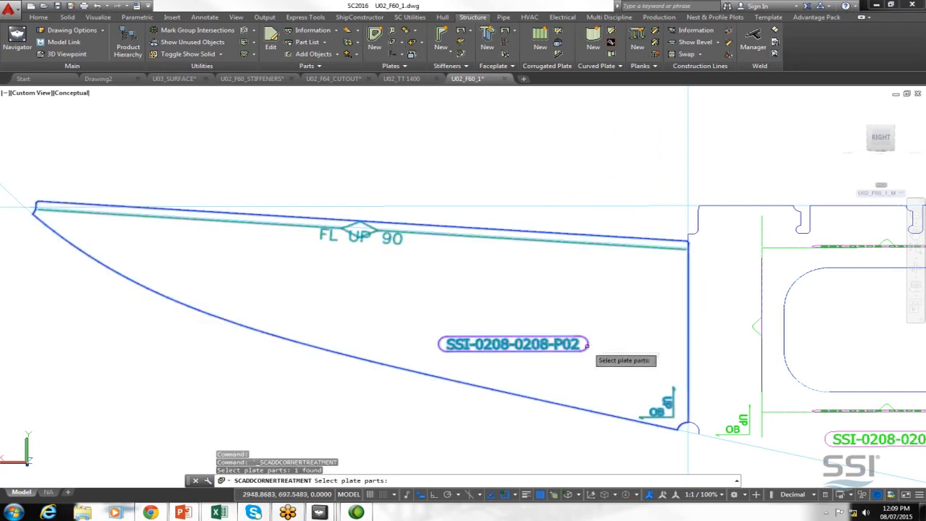
{"action": "key", "text": "Return"}
{"action": "left_click", "coordinate": [432, 262]}
{"action": "left_click", "coordinate": [432, 322]}
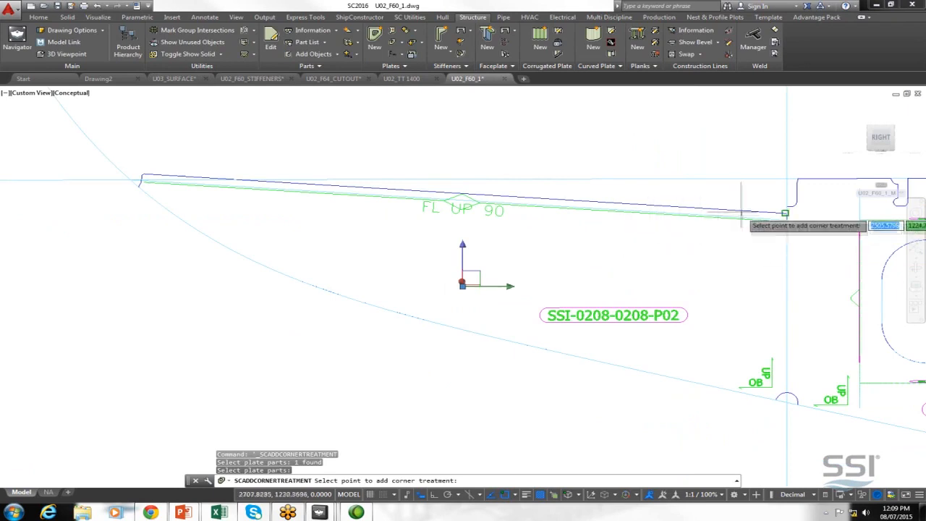
{"action": "left_click", "coordinate": [788, 219]}
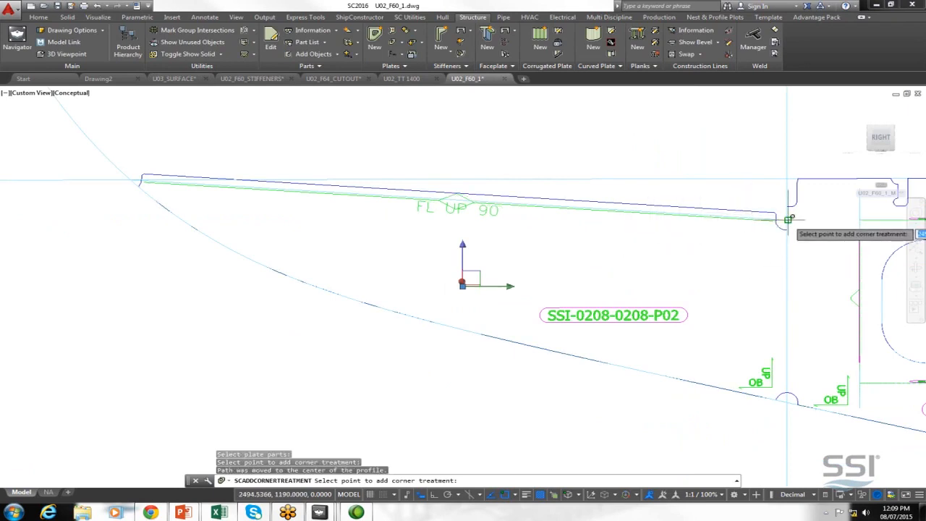
{"action": "key", "text": "Return"}
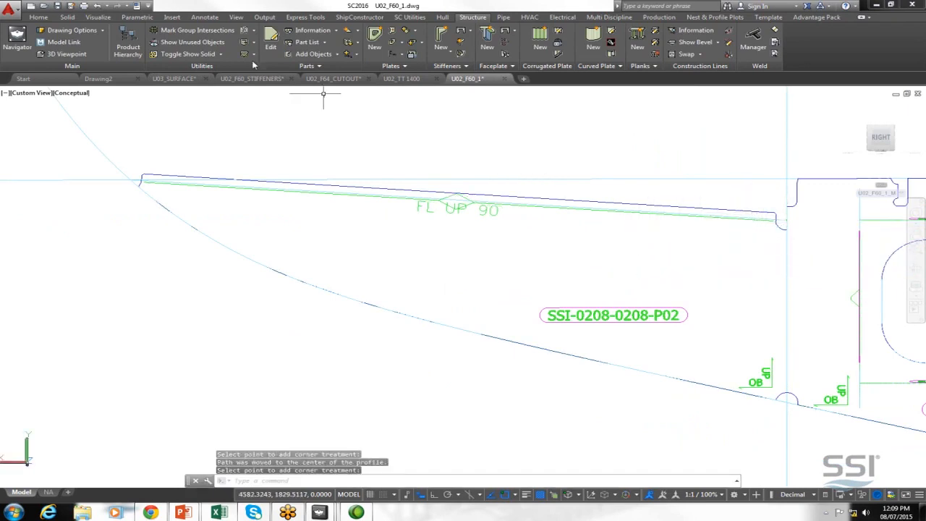
- Turn the solid display back on and examine the sloped flange and the whole frame in 3D
{"action": "left_click", "coordinate": [187, 53]}
{"action": "mouse_move", "coordinate": [557, 236]}
{"action": "middle_mouse_down", "text": "shift"}
{"action": "mouse_move", "coordinate": [480, 201]}
{"action": "mouse_move", "coordinate": [606, 271]}
{"action": "mouse_move", "coordinate": [499, 283]}
{"action": "mouse_move", "coordinate": [507, 269]}
{"action": "middle_mouse_up", "text": "shift"}
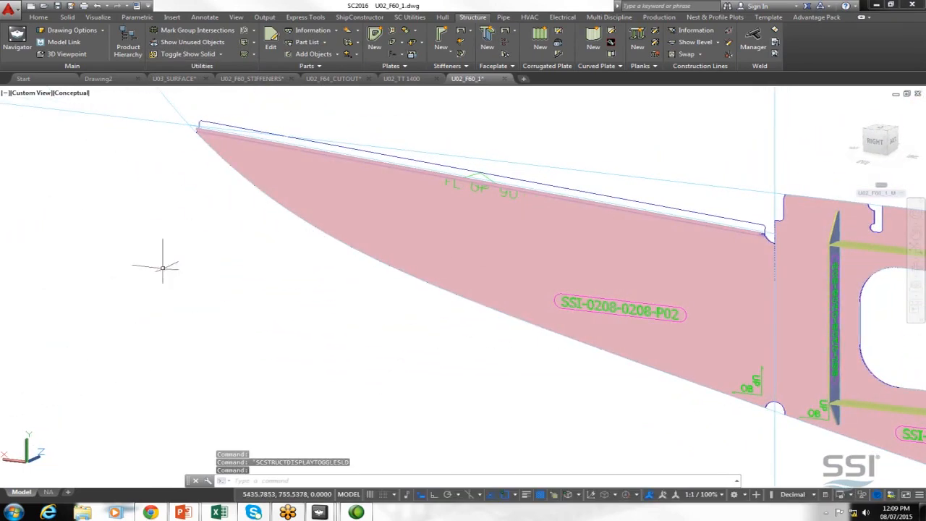
{"action": "scroll", "coordinate": [199, 267], "scroll_direction": "down", "scroll_amount": 2}
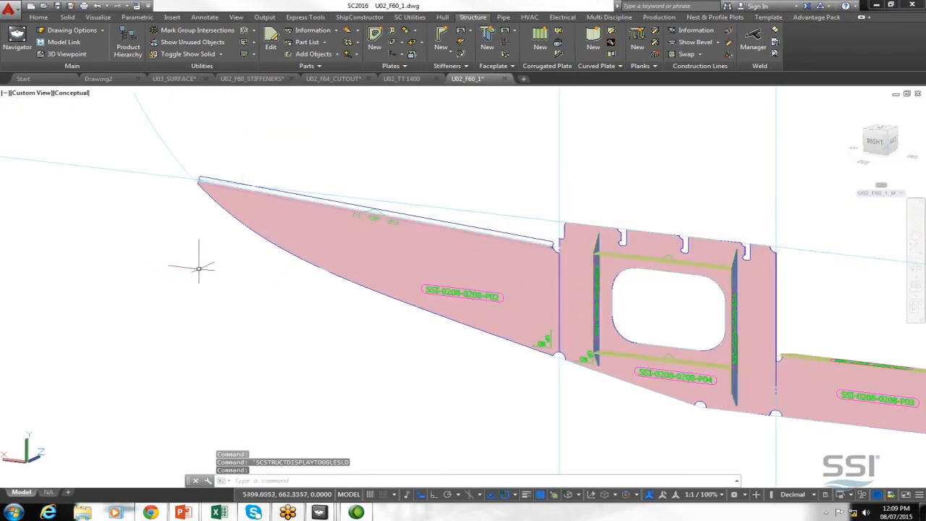
{"action": "scroll", "coordinate": [198, 254], "scroll_direction": "down", "scroll_amount": 2}
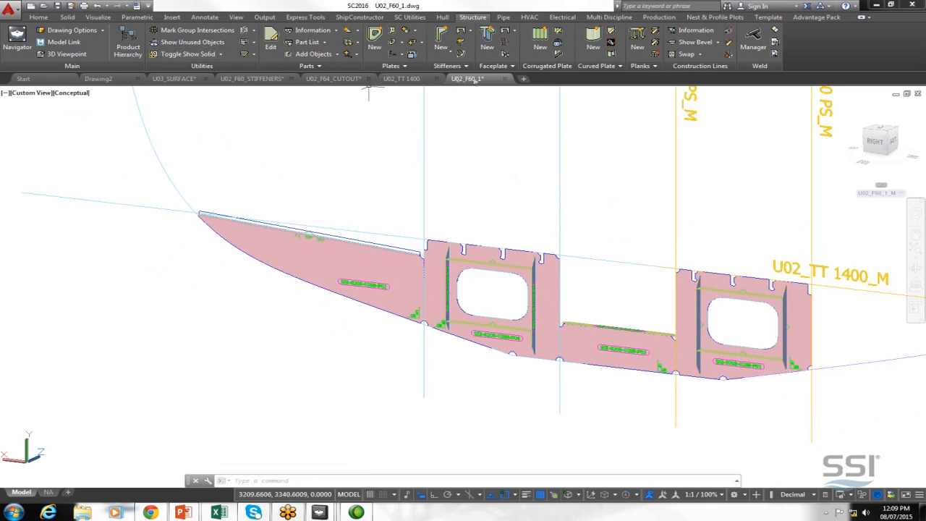
- Mirror the outboard plate SSI-0208-0208-P02 across the ship's centreline, return to the right view and save the drawing
{"action": "left_click", "coordinate": [411, 18]}
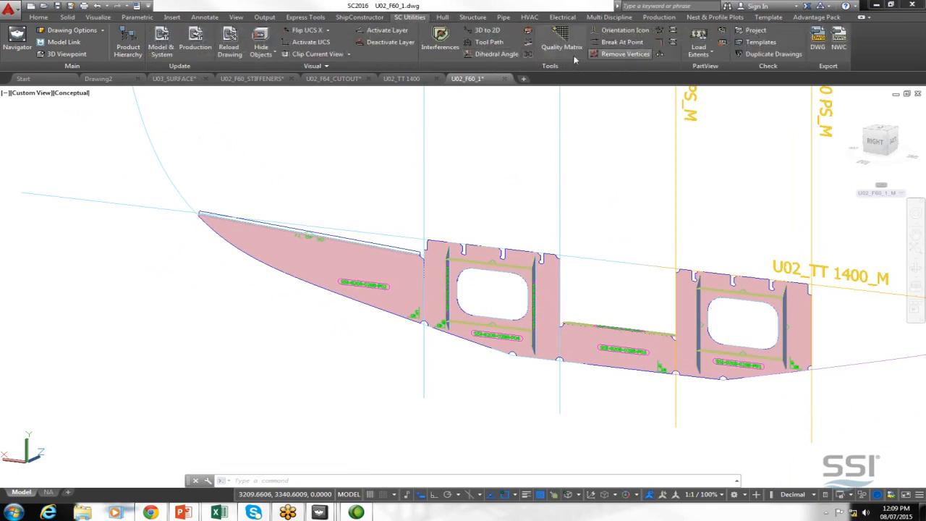
{"action": "left_click", "coordinate": [671, 55]}
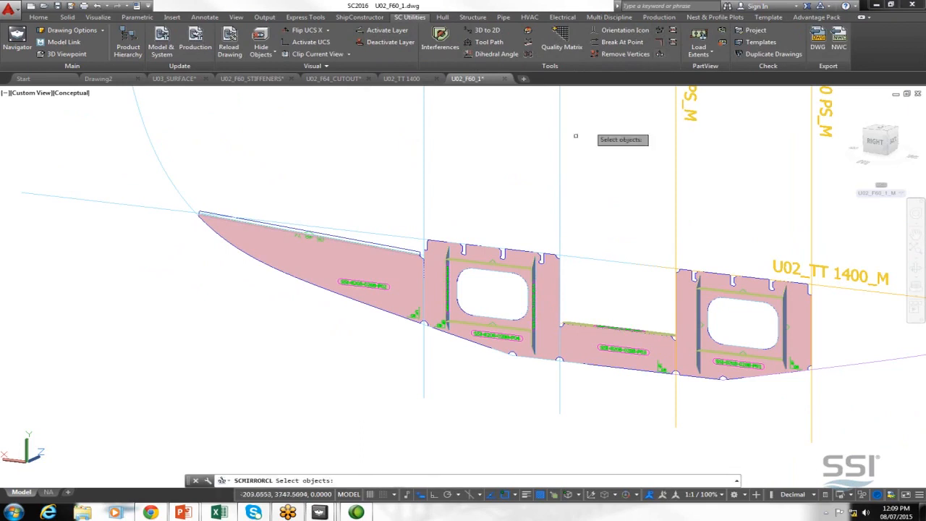
{"action": "left_click", "coordinate": [388, 270]}
{"action": "key", "text": "Return"}
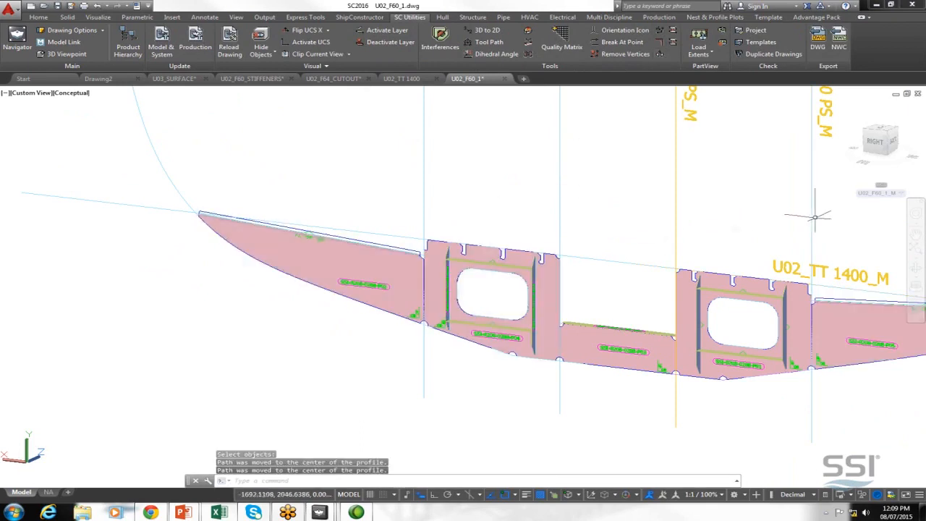
{"action": "left_click", "coordinate": [872, 145]}
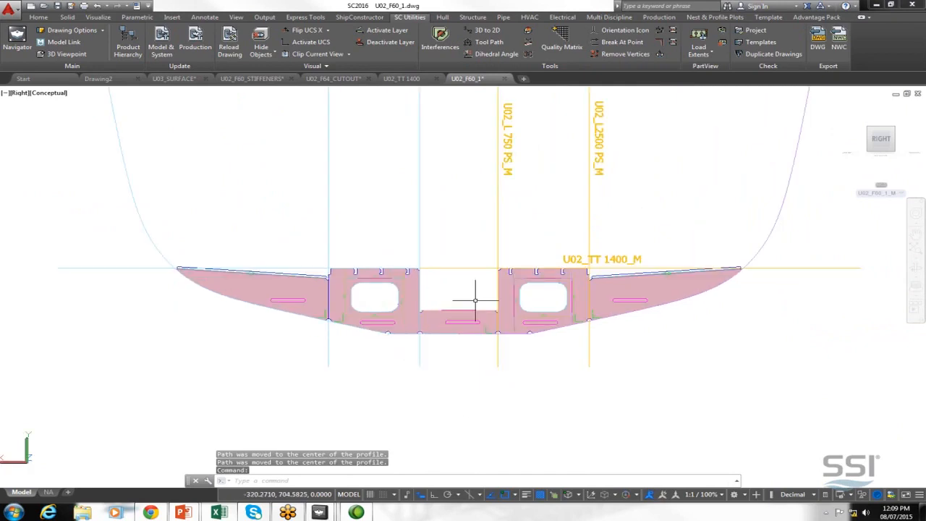
{"action": "key", "text": "ctrl+s"}
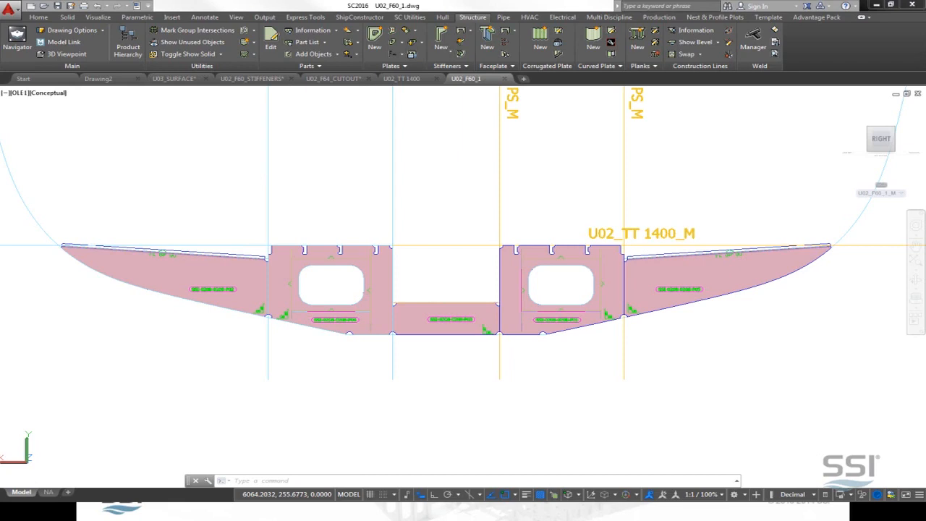
- Open the structure drawing U02_F64_1 from the unit's frame drawings and show the knuckle near the bottom of its hull curve
{"action": "left_click", "coordinate": [17, 40]}
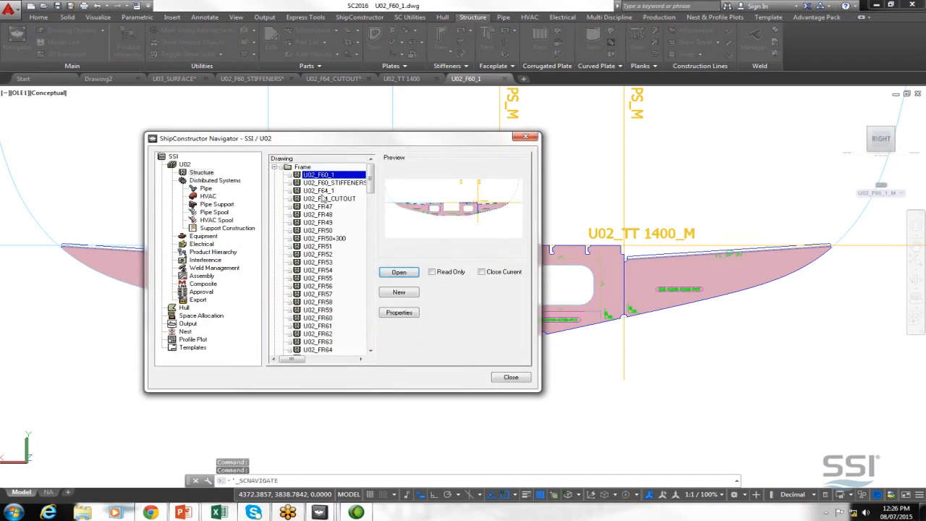
{"action": "left_click", "coordinate": [318, 190]}
{"action": "left_click", "coordinate": [399, 273]}
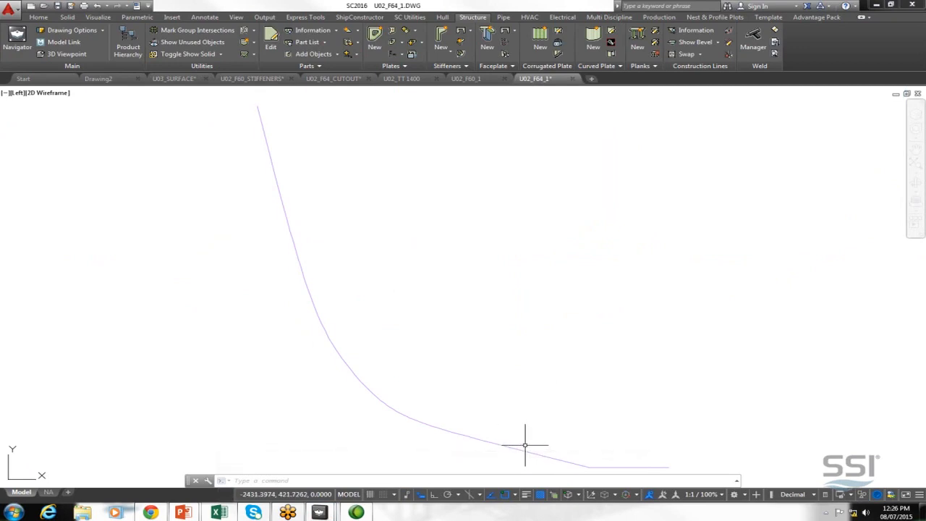
{"action": "scroll", "coordinate": [588, 472], "scroll_direction": "up", "scroll_amount": 5}
{"action": "scroll", "coordinate": [593, 406], "scroll_direction": "up", "scroll_amount": 5}
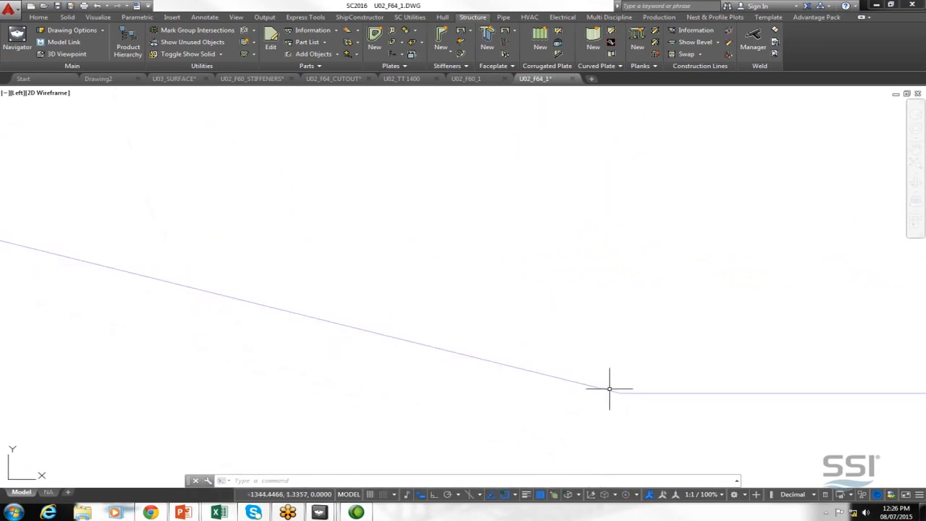
- Extend the sloped hull curve to the horizontal bottom line and trim the bottom line's excess past the knuckle
{"action": "scroll", "coordinate": [618, 399], "scroll_direction": "up", "scroll_amount": 2}
{"action": "scroll", "coordinate": [575, 425], "scroll_direction": "up", "scroll_amount": 5}
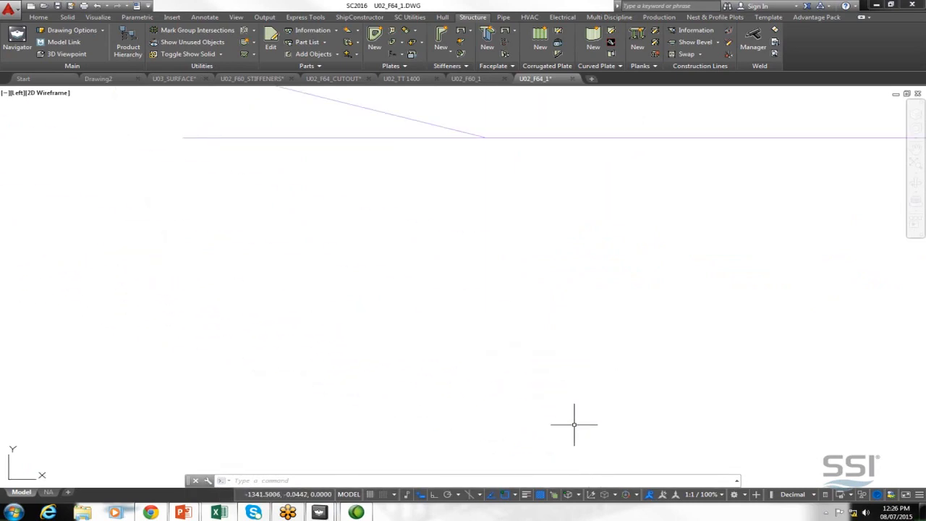
{"action": "middle_click_drag", "start_coordinate": [517, 260], "coordinate": [521, 317]}
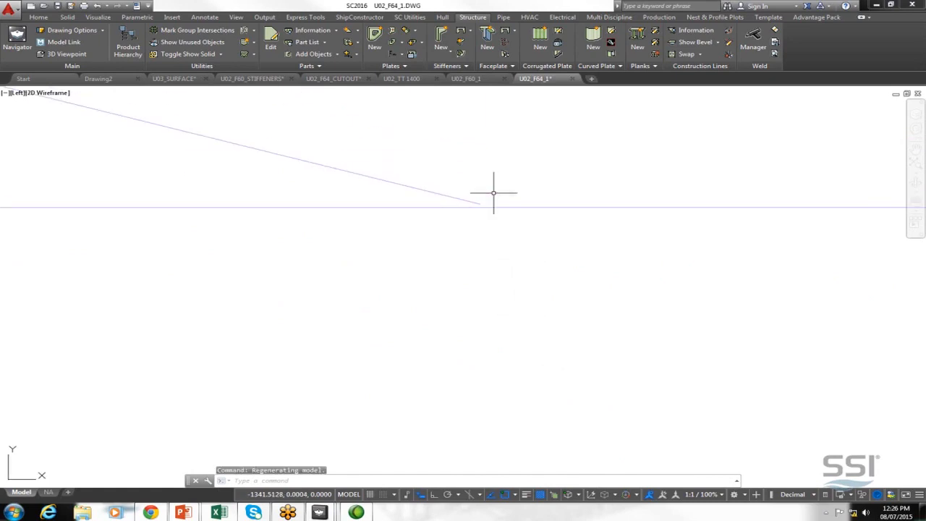
{"action": "type", "text": "e"}
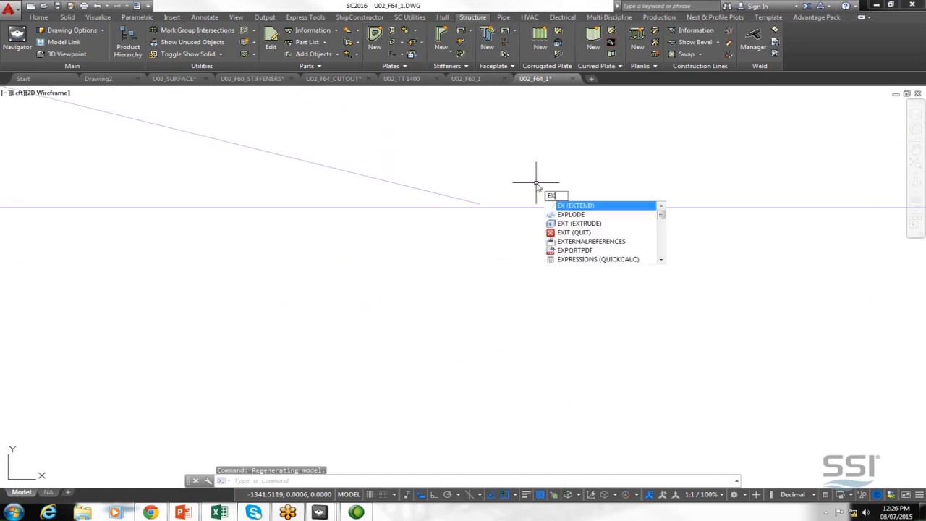
{"action": "type", "text": "x"}
{"action": "key", "text": "Return"}
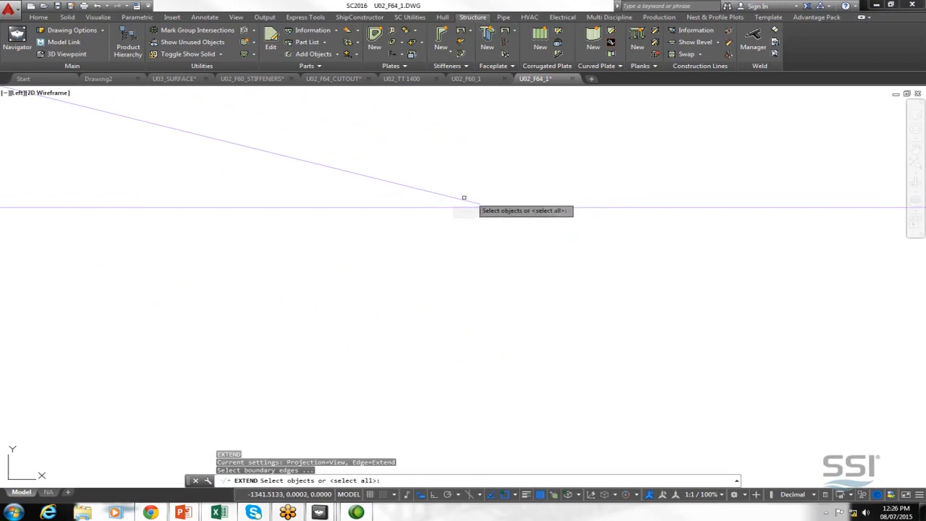
{"action": "left_click", "coordinate": [504, 208]}
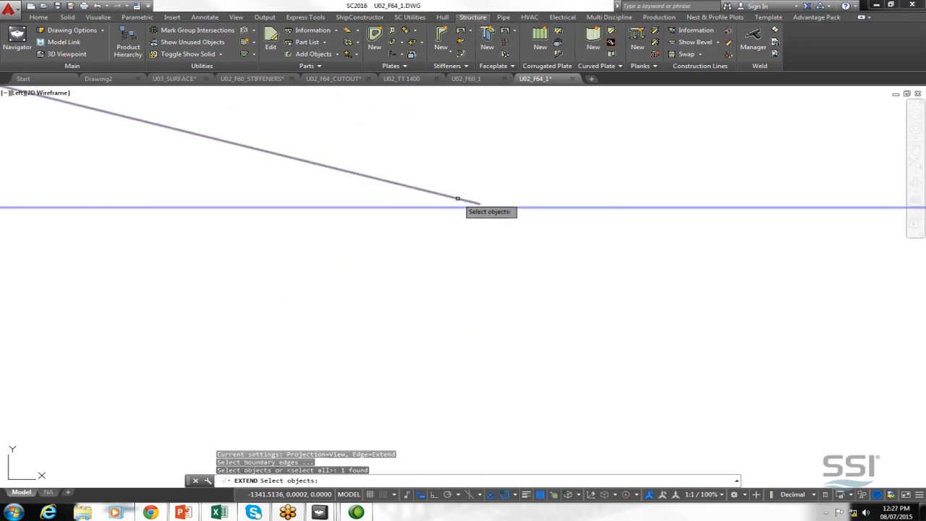
{"action": "left_click", "coordinate": [479, 202]}
{"action": "key", "text": "Return"}
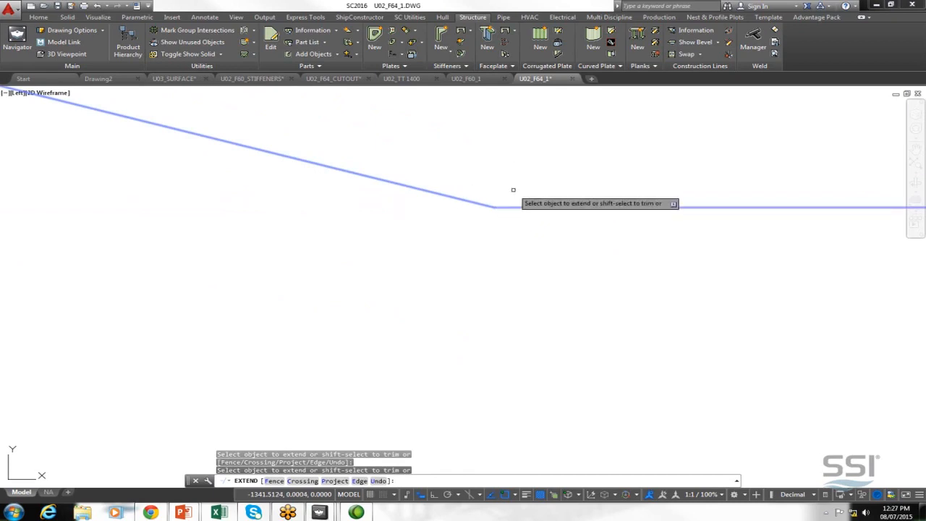
- Join the sloped hull curve and the horizontal bottom line into one polyline at the knuckle
{"action": "left_click_drag", "start_coordinate": [509, 191], "coordinate": [483, 235]}
{"action": "type", "text": "join"}
{"action": "key", "text": "Return"}
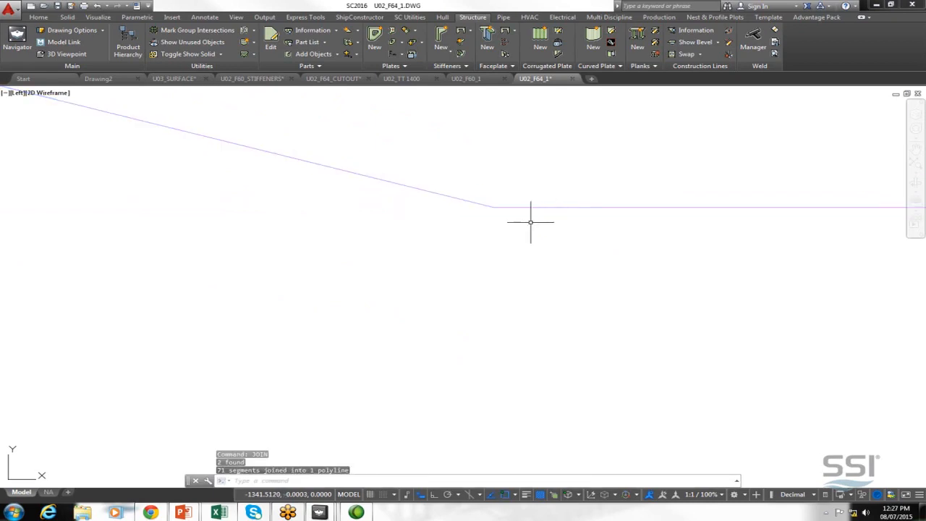
- Fit the whole hull curve in the view, then save and close drawing U02_F64_1
{"action": "type", "text": "z"}
{"action": "key", "text": "Return"}
{"action": "type", "text": "e"}
{"action": "key", "text": "Return"}
{"action": "scroll", "coordinate": [533, 219], "scroll_direction": "down", "scroll_amount": 2}
{"action": "middle_click_drag", "start_coordinate": [533, 247], "coordinate": [497, 254]}
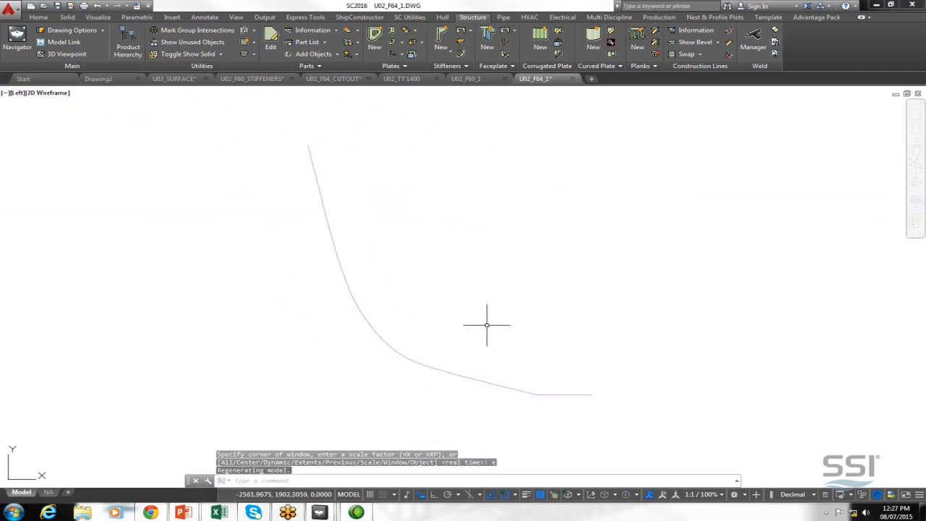
{"action": "key", "text": "ctrl+s"}
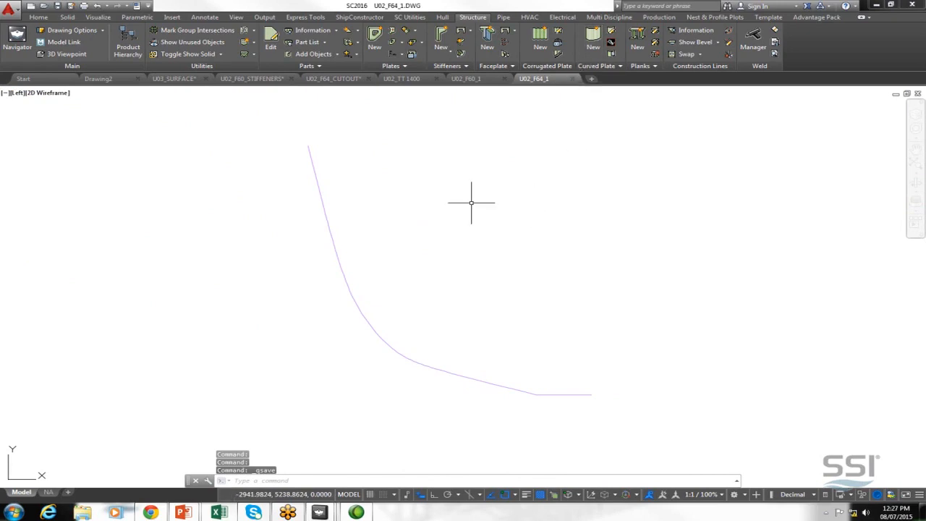
{"action": "left_click", "coordinate": [573, 80]}
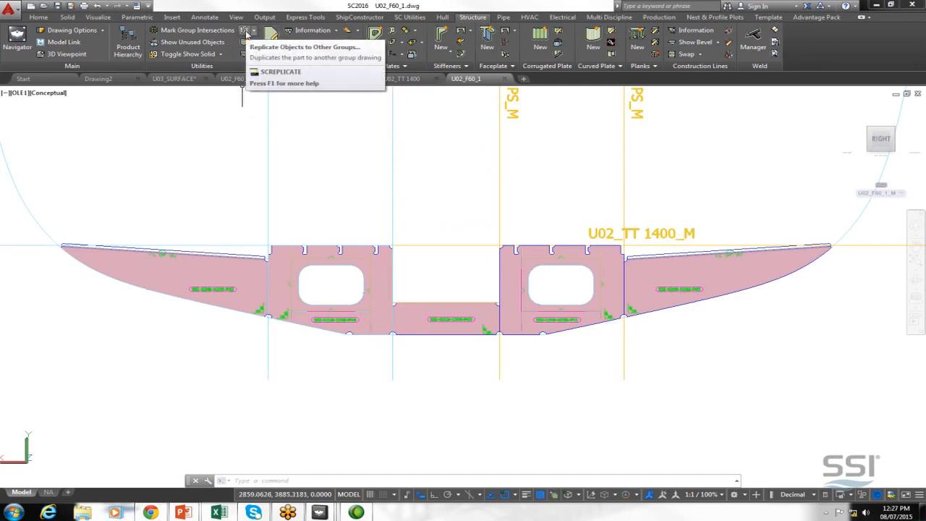
- Replicate all objects of frame U02_F60_1 to the frame drawing U02_F64_1
{"action": "mouse_move", "coordinate": [251, 80]}
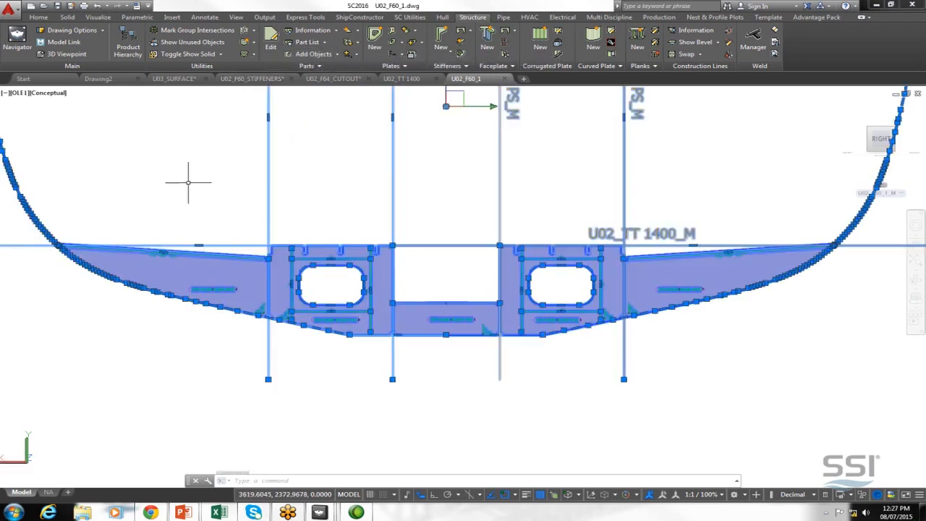
{"action": "key", "text": "ctrl+a"}
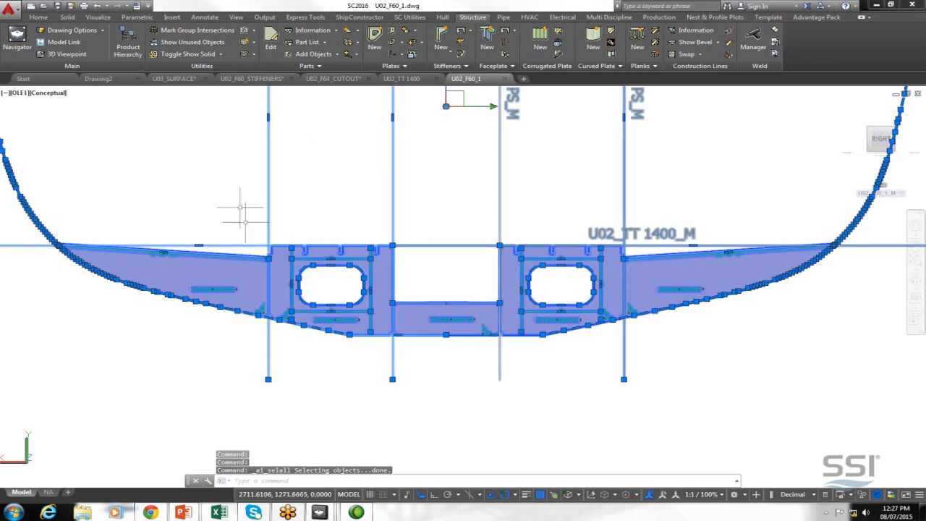
{"action": "left_click", "coordinate": [245, 34]}
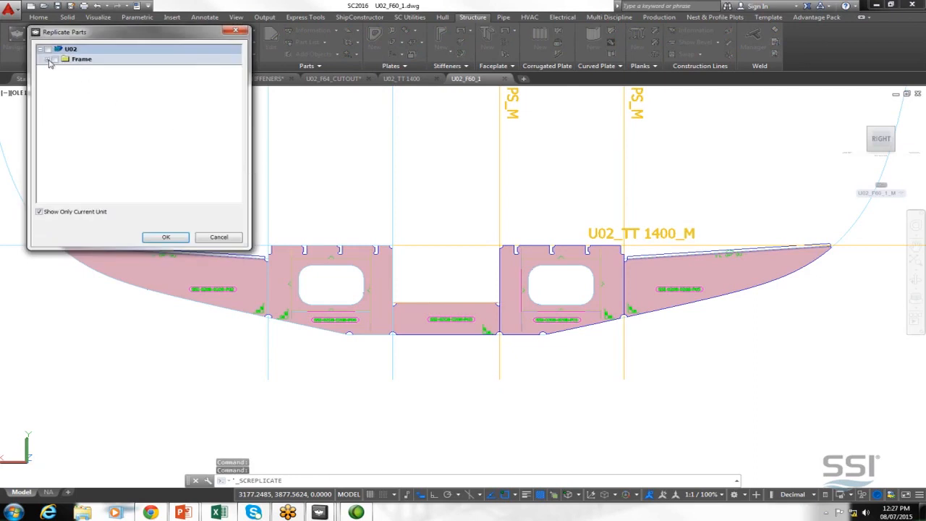
{"action": "left_click", "coordinate": [48, 59]}
{"action": "left_click", "coordinate": [62, 79]}
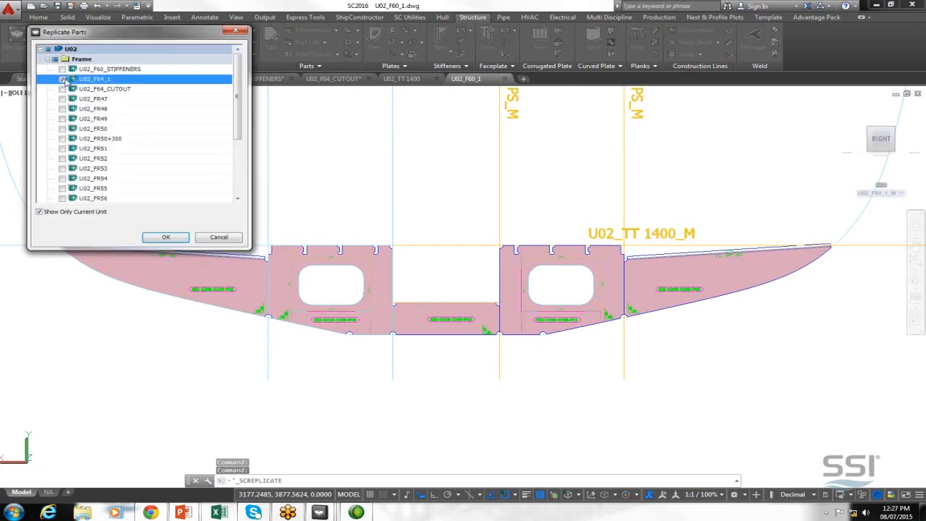
{"action": "left_click", "coordinate": [166, 238]}
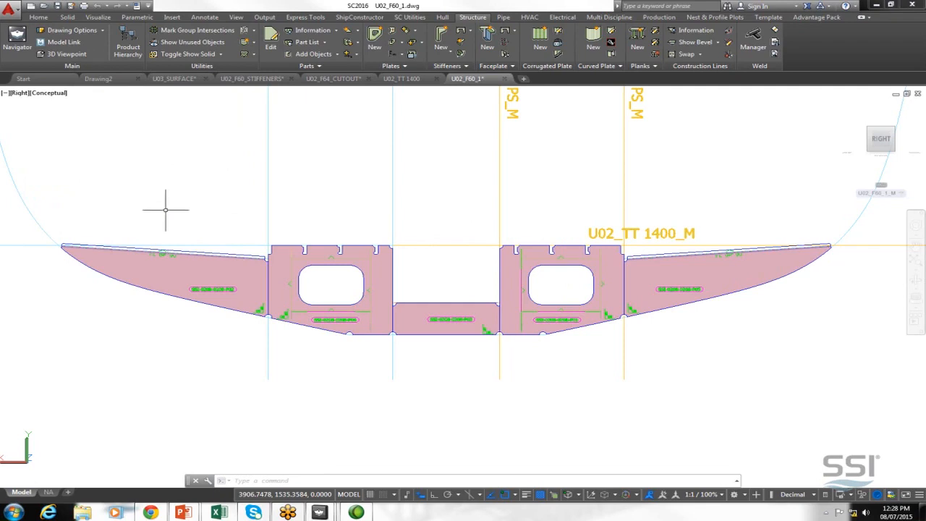
- Open the structure drawing U02_F64_1 and set its visual style to Conceptual
{"action": "left_click", "coordinate": [20, 36]}
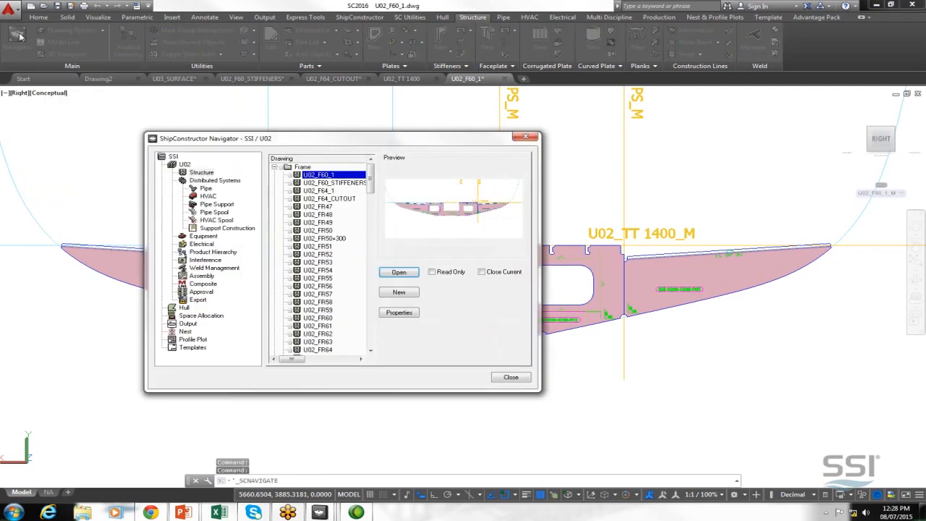
{"action": "double_click", "coordinate": [306, 193]}
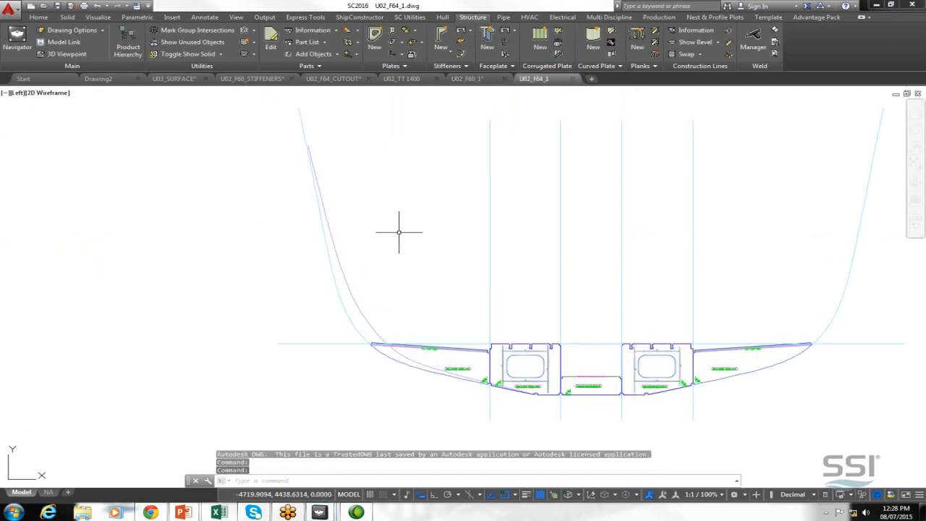
{"action": "type", "text": "vs"}
{"action": "key", "text": "Return"}
{"action": "type", "text": "con"}
{"action": "key", "text": "Return"}
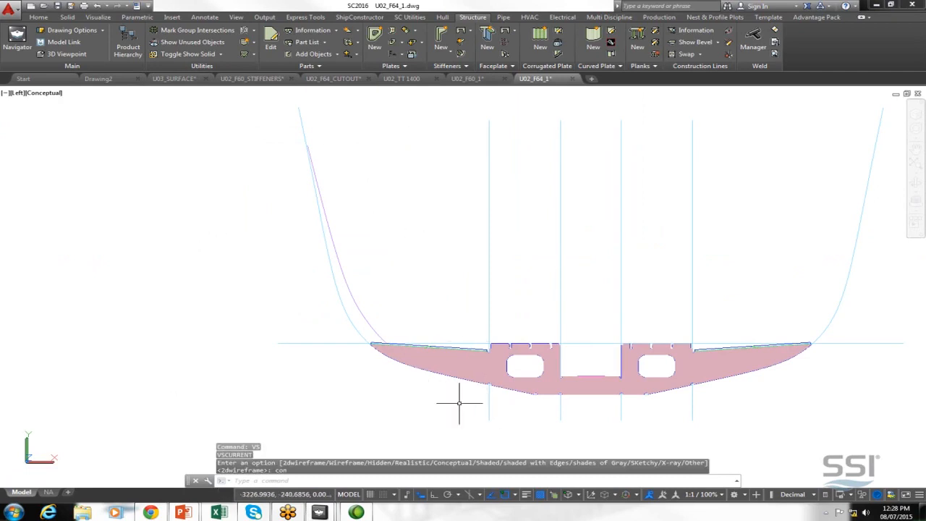
- Compare the replicated hull construction line with the frame's own hull trace along the outboard plate
{"action": "mouse_move", "coordinate": [435, 393]}
{"action": "middle_mouse_down"}
{"action": "mouse_move", "coordinate": [230, 321]}
{"action": "mouse_move", "coordinate": [190, 345]}
{"action": "middle_mouse_up"}
{"action": "scroll", "coordinate": [382, 374], "scroll_direction": "up", "scroll_amount": 3}
{"action": "scroll", "coordinate": [191, 341], "scroll_direction": "down", "scroll_amount": 2}
{"action": "left_click", "coordinate": [199, 311]}
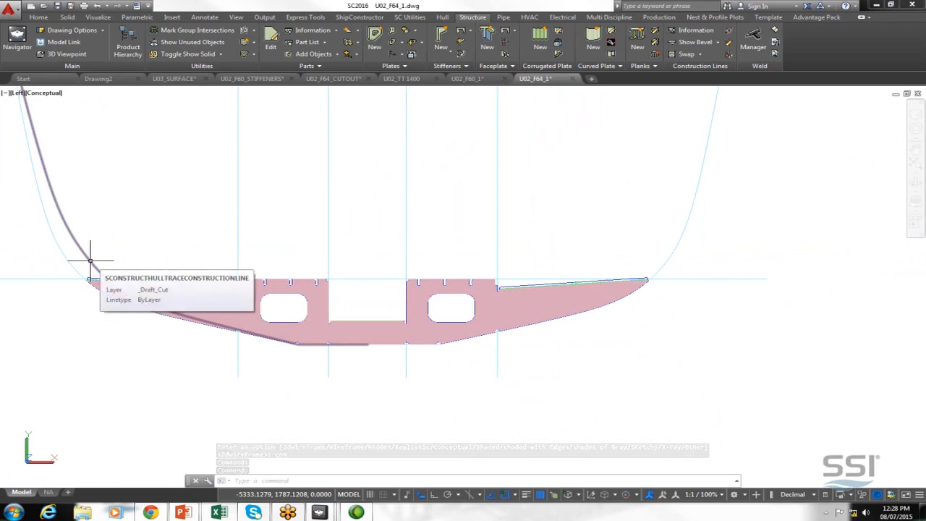
{"action": "middle_click_drag", "start_coordinate": [170, 210], "coordinate": [233, 222], "text": "shift"}
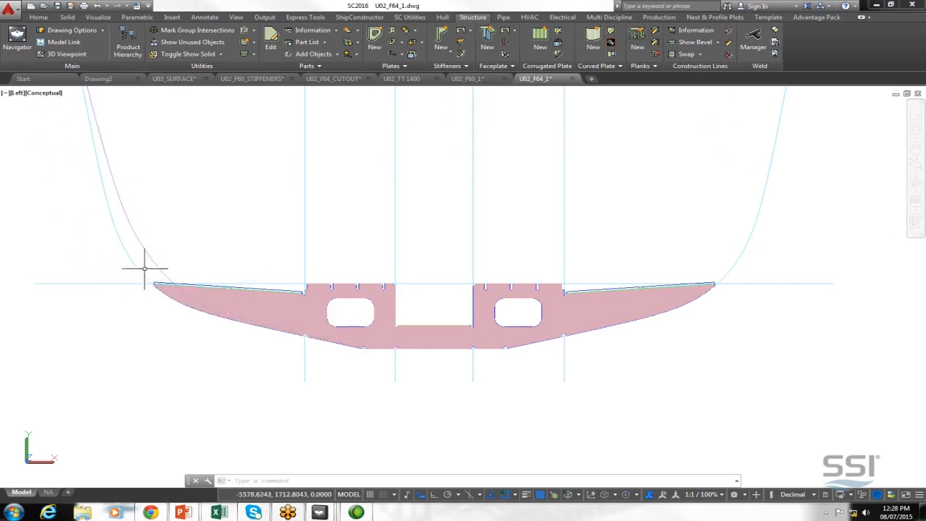
{"action": "mouse_move", "coordinate": [138, 271]}
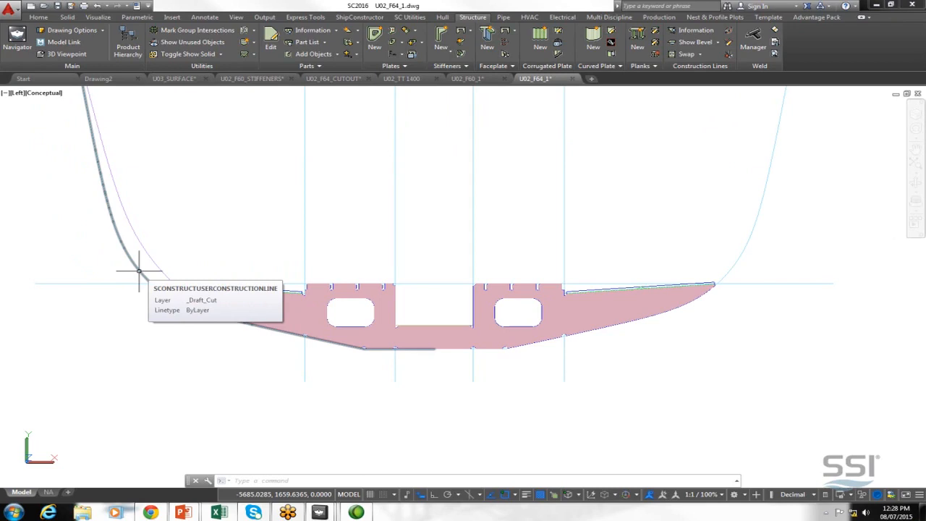
{"action": "left_click", "coordinate": [139, 272]}
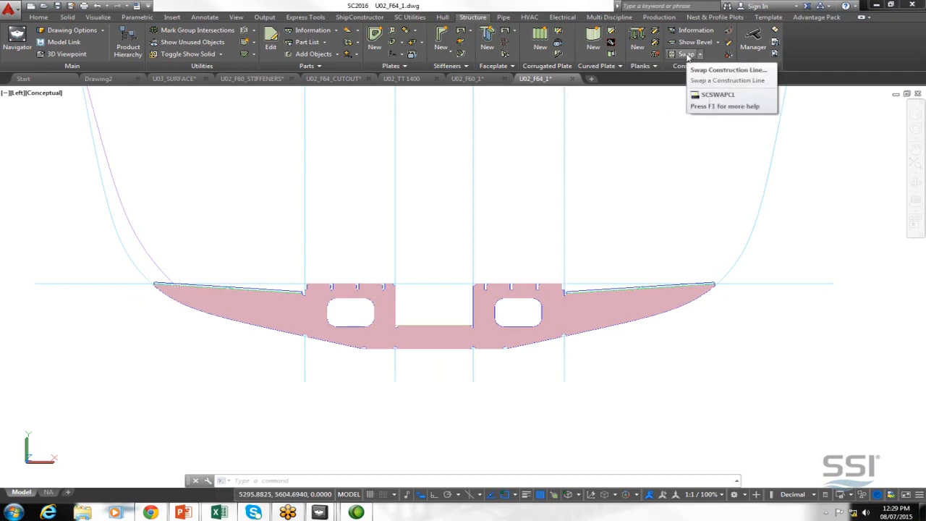
- Swap the replicated hull construction line for the frame's own hull trace, updating plates SSI-0208-0208-P01, P03 and P05
{"action": "left_click", "coordinate": [686, 55]}
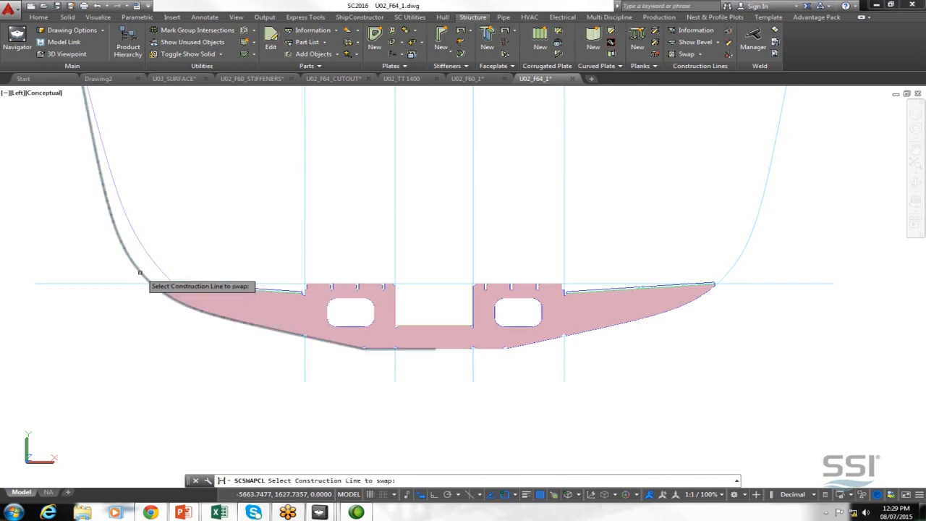
{"action": "left_click", "coordinate": [140, 272]}
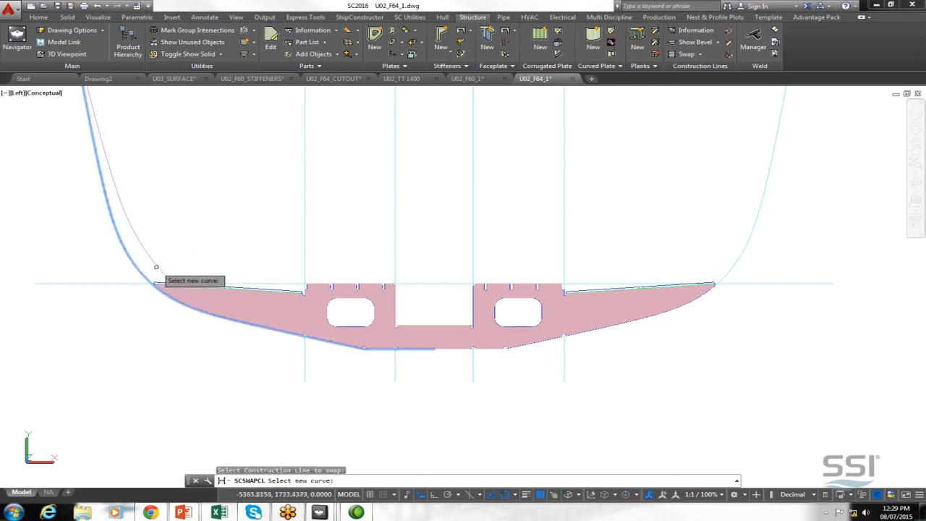
{"action": "left_click", "coordinate": [158, 267]}
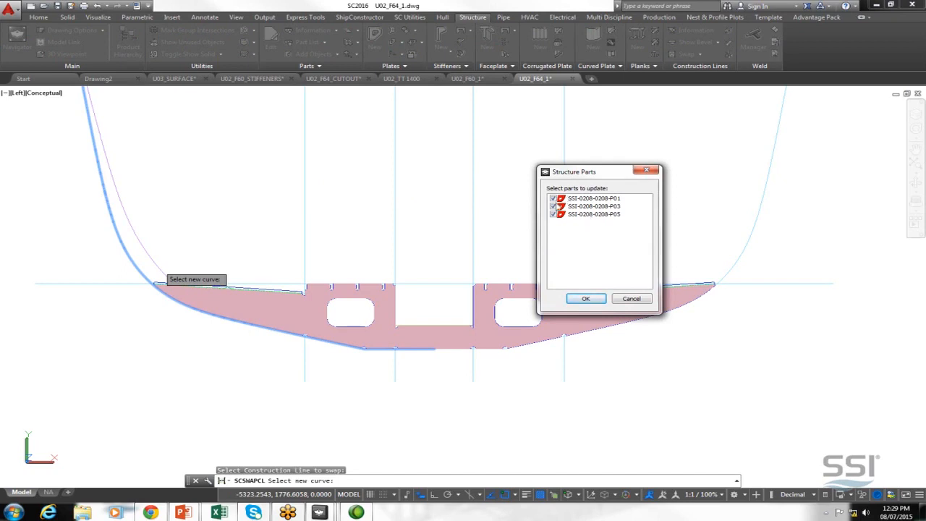
{"action": "left_click", "coordinate": [588, 299]}
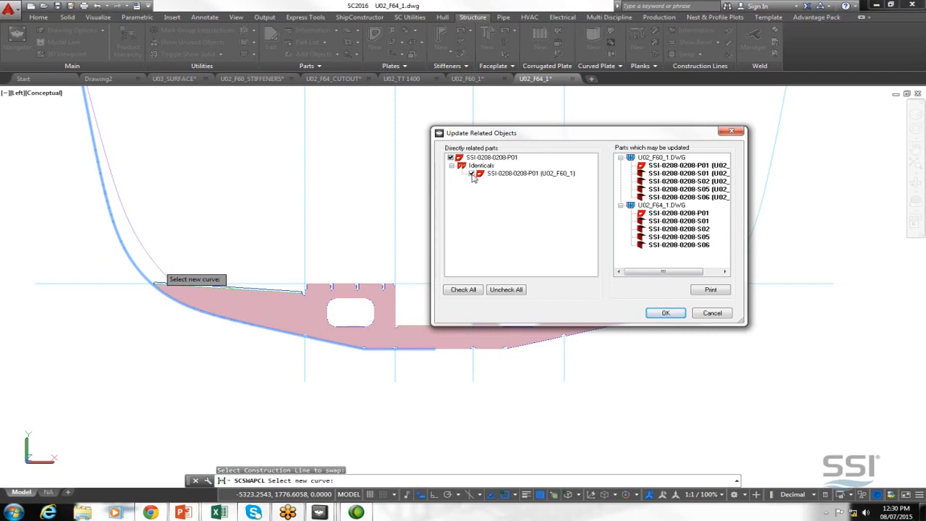
- Exclude the identical plates in U02_F60_1 from the updates of SSI-0208-0208-P01, P03 and P05, and apply each update
{"action": "left_click", "coordinate": [472, 176]}
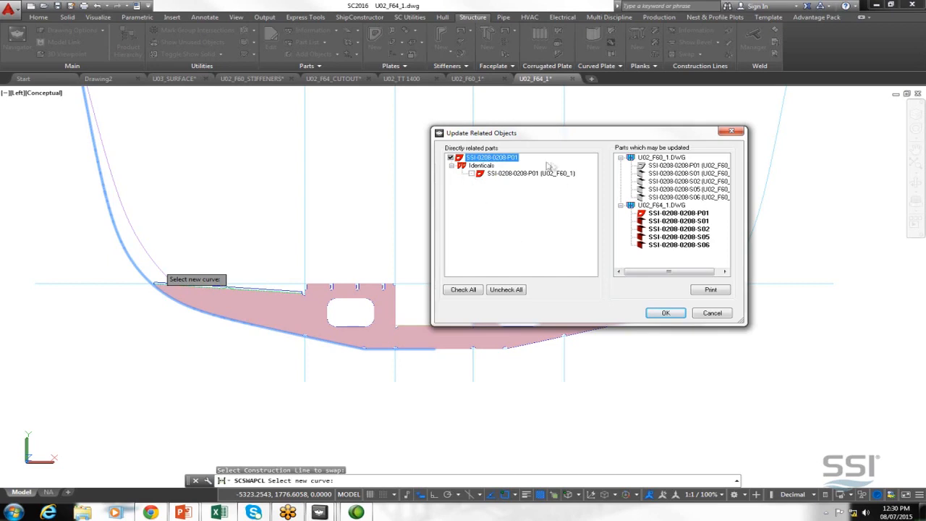
{"action": "left_click", "coordinate": [664, 313]}
{"action": "left_click", "coordinate": [472, 175]}
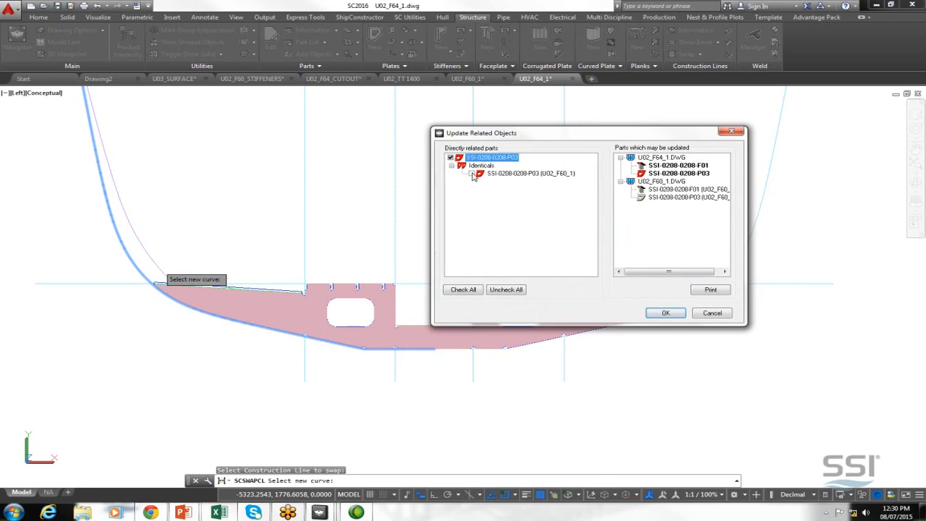
{"action": "left_click", "coordinate": [664, 314]}
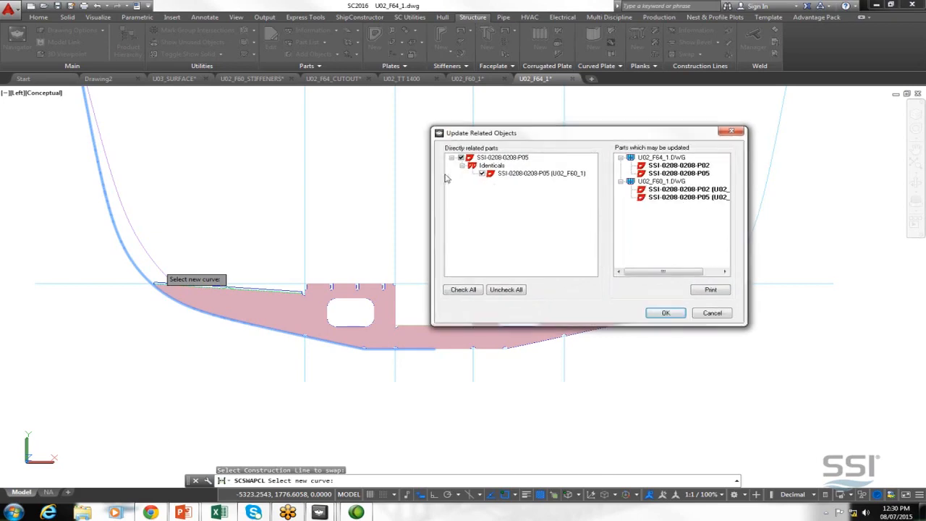
{"action": "left_click", "coordinate": [482, 175]}
{"action": "left_click", "coordinate": [663, 313]}
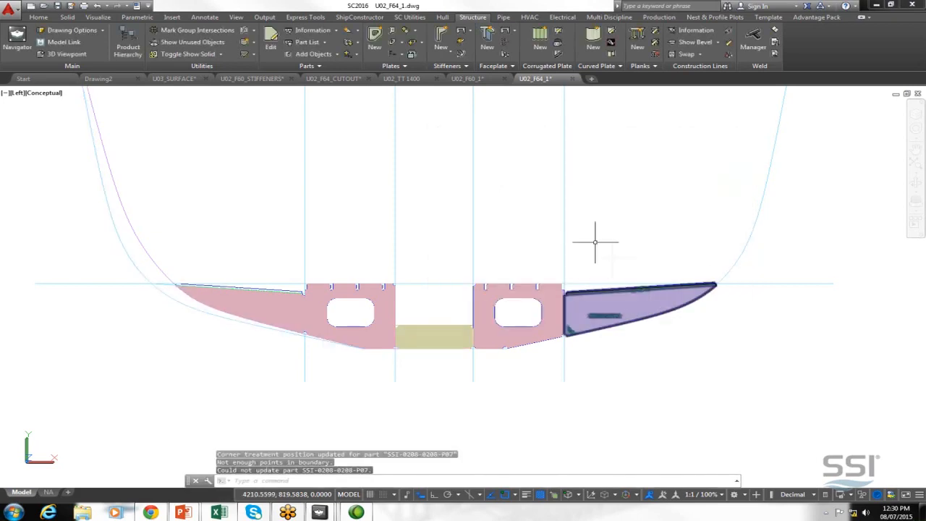
- Examine the updated centre, inboard and outboard plates against the new hull curve
{"action": "scroll", "coordinate": [369, 337], "scroll_direction": "up", "scroll_amount": 2}
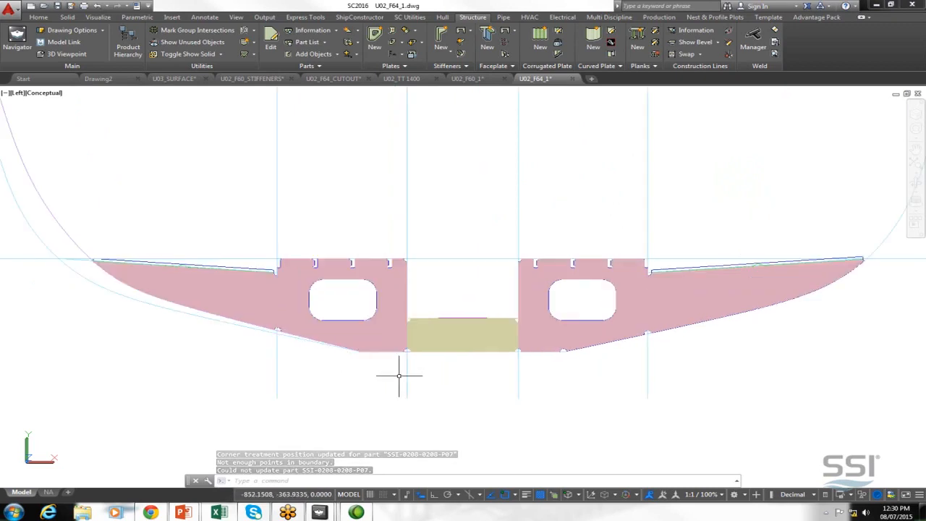
{"action": "scroll", "coordinate": [437, 338], "scroll_direction": "up", "scroll_amount": 4}
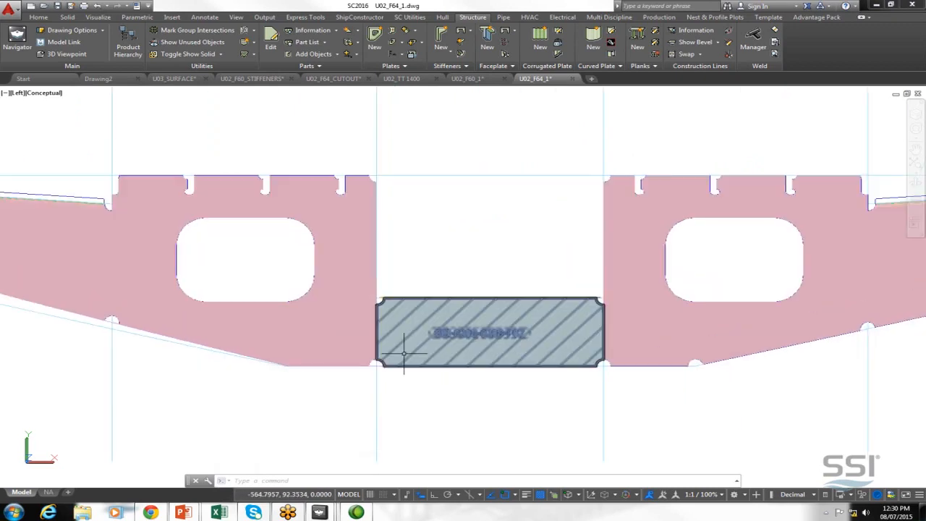
{"action": "scroll", "coordinate": [304, 367], "scroll_direction": "down", "scroll_amount": 2}
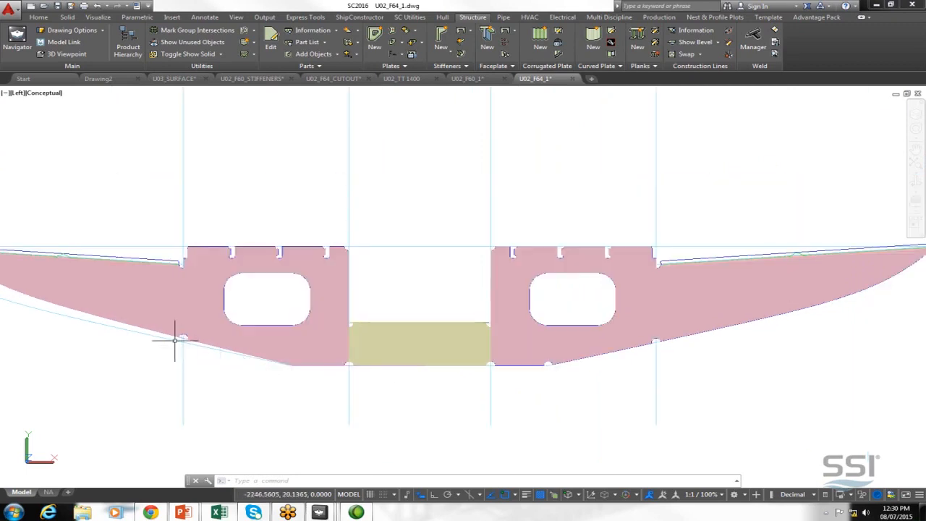
{"action": "middle_click_drag", "start_coordinate": [188, 379], "coordinate": [290, 360]}
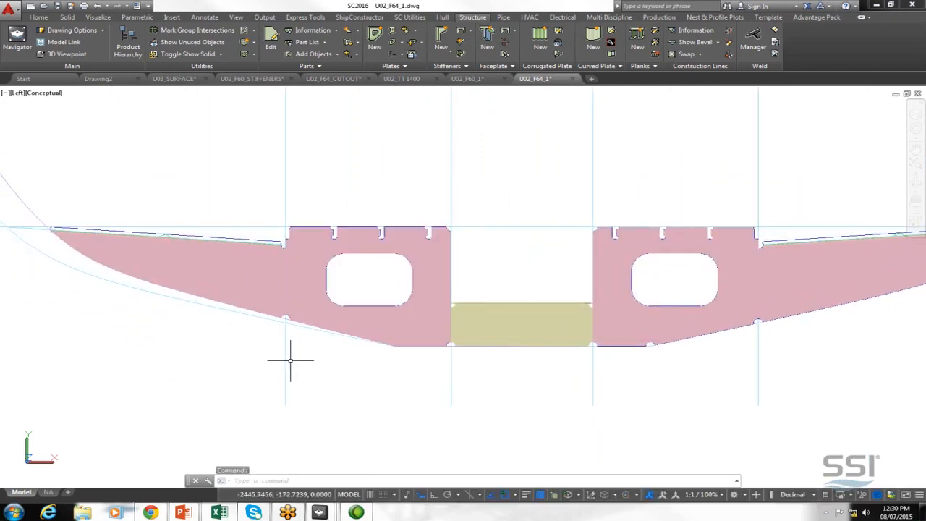
{"action": "scroll", "coordinate": [290, 358], "scroll_direction": "down", "scroll_amount": 2}
{"action": "scroll", "coordinate": [282, 340], "scroll_direction": "up", "scroll_amount": 2}
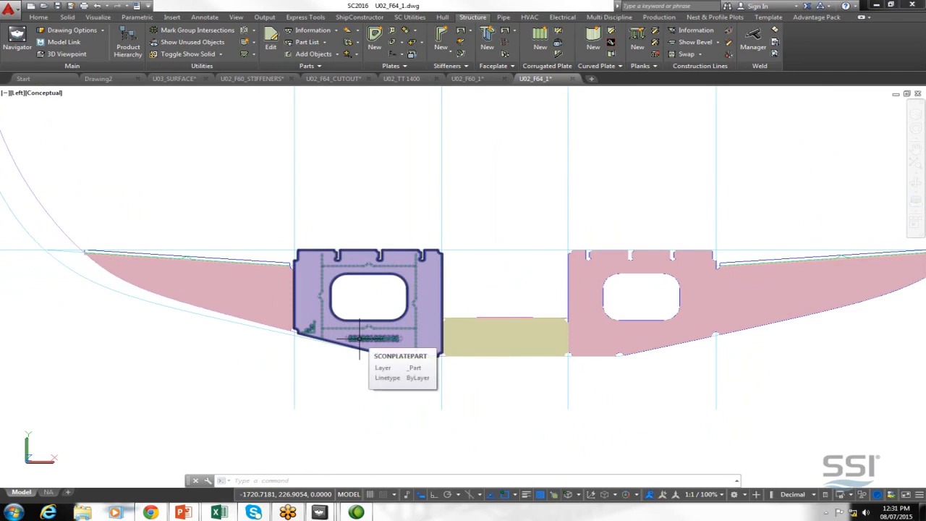
- Check the part information of plate SSI-0208-0208-P04 for its identical parts
{"action": "middle_click_drag", "start_coordinate": [331, 359], "coordinate": [257, 345]}
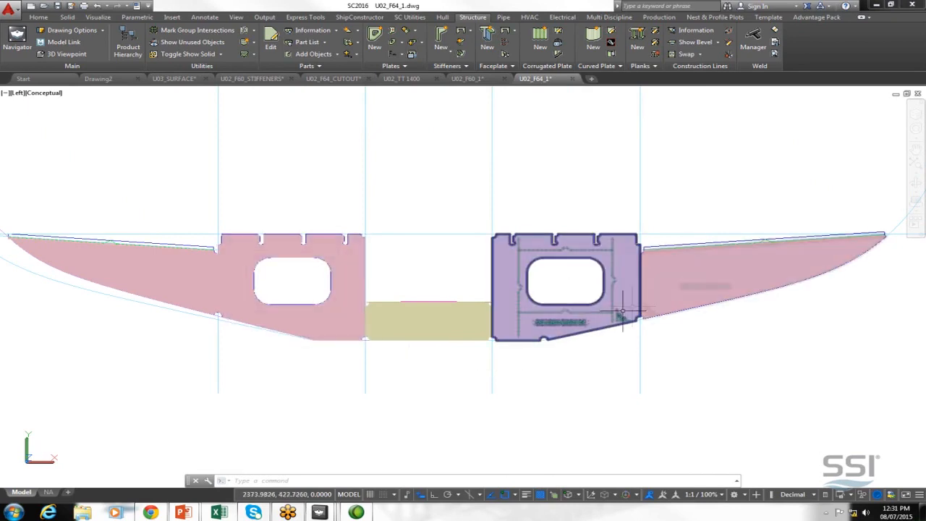
{"action": "left_click", "coordinate": [541, 322]}
{"action": "right_click", "coordinate": [539, 322]}
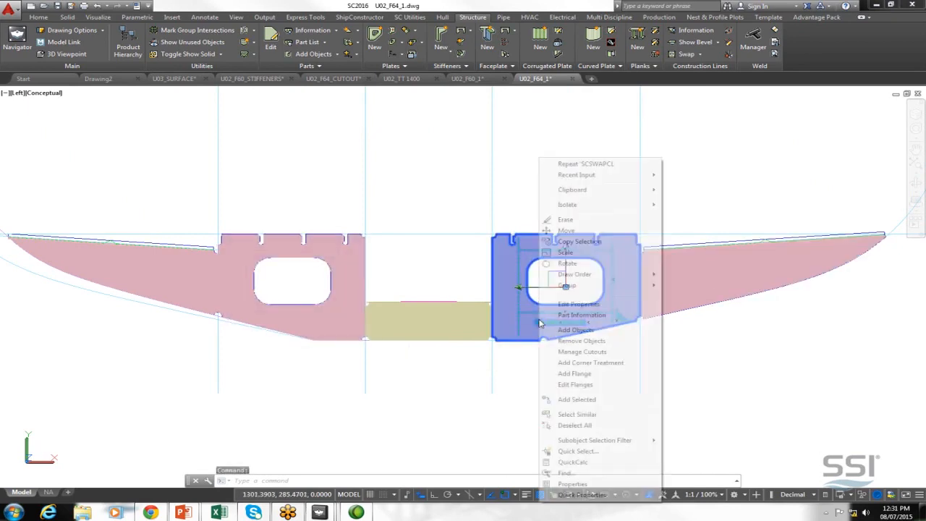
{"action": "left_click", "coordinate": [575, 317]}
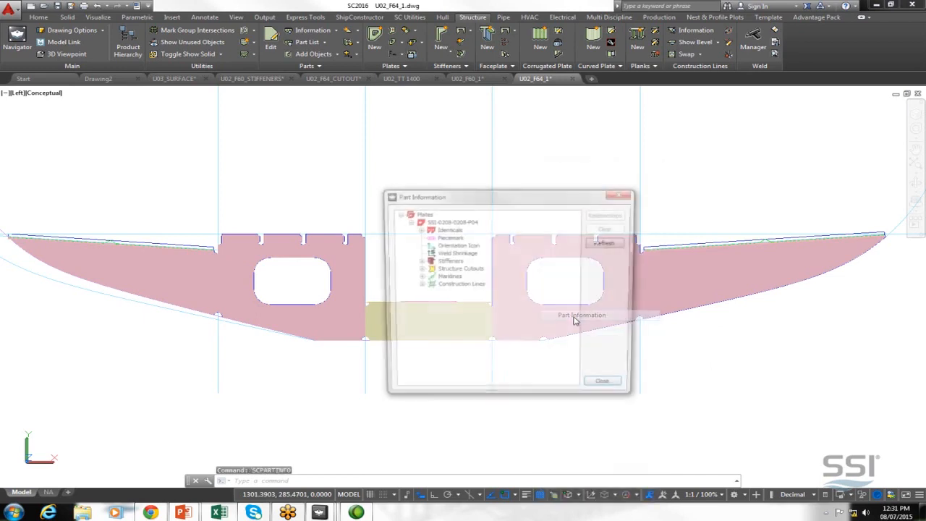
{"action": "left_click_drag", "start_coordinate": [494, 197], "coordinate": [718, 91]}
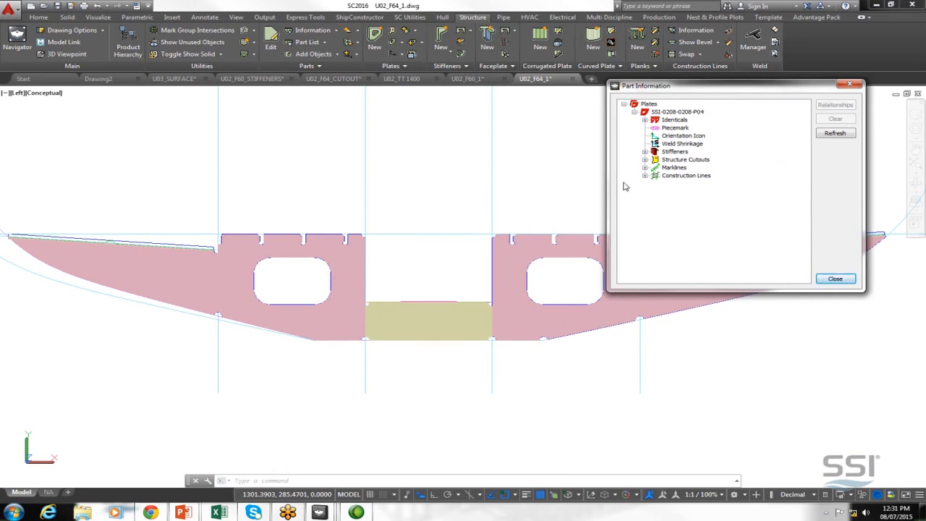
{"action": "left_click", "coordinate": [645, 120]}
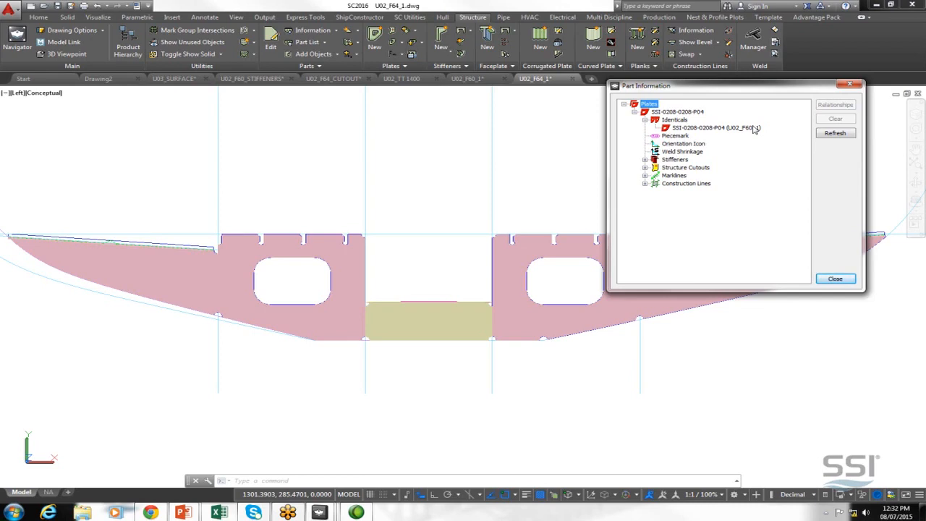
{"action": "left_click", "coordinate": [835, 279]}
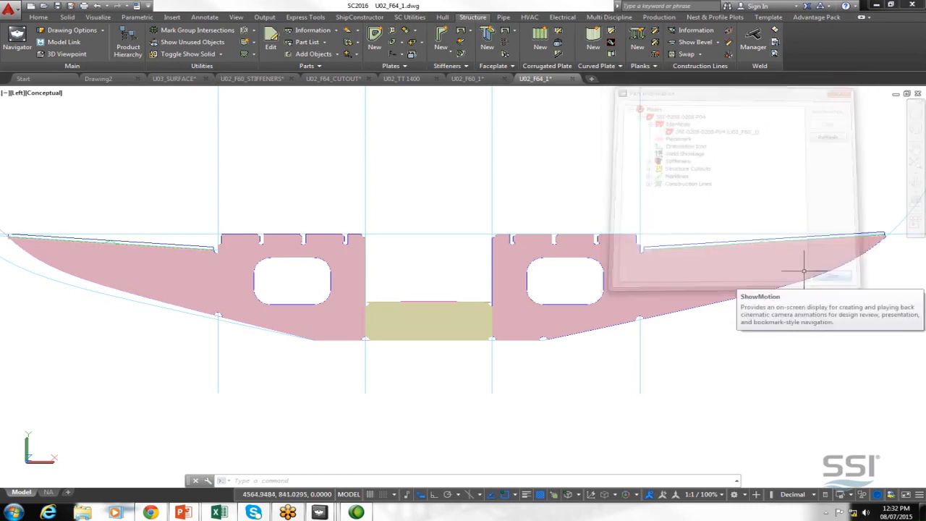
- Erase the inboard and outboard plates still following the old hull line, plus their leftover opening outline and construction lines
{"action": "left_click", "coordinate": [720, 285]}
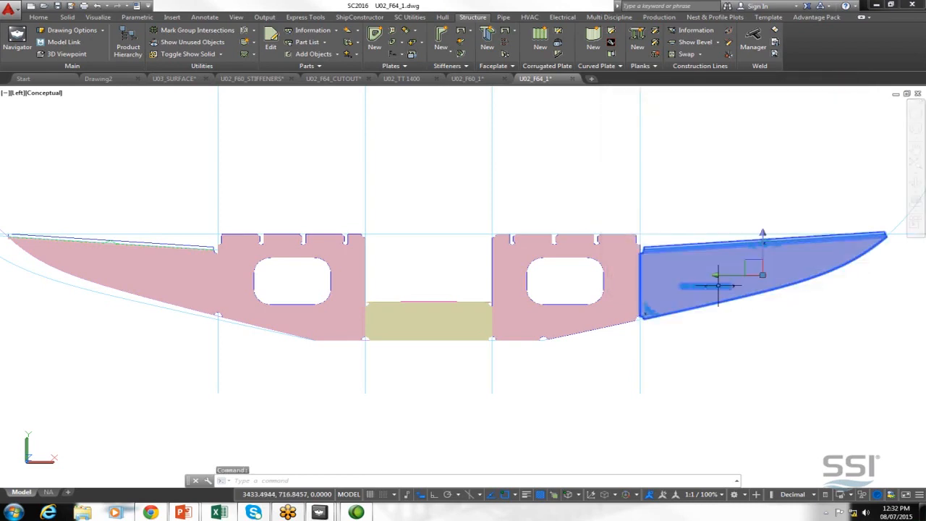
{"action": "key", "text": "Delete"}
{"action": "left_click", "coordinate": [615, 308]}
{"action": "key", "text": "Delete"}
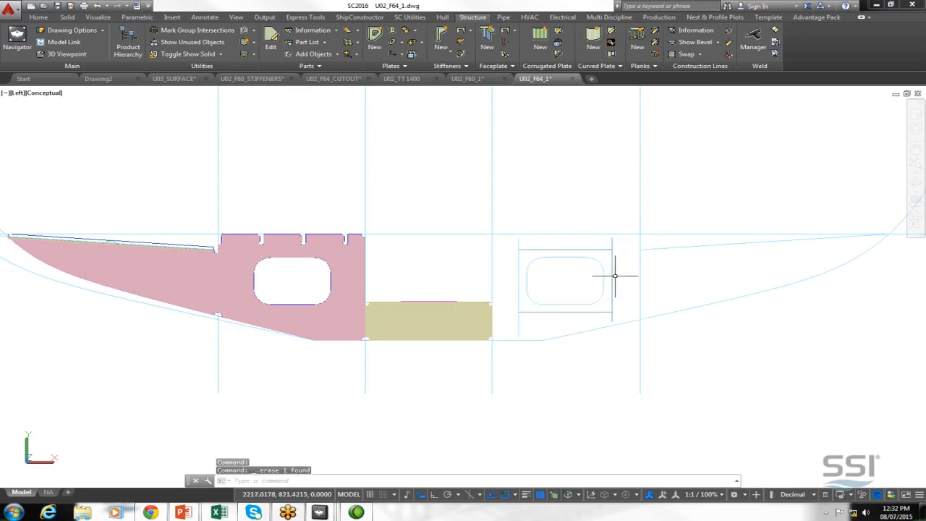
{"action": "mouse_move", "coordinate": [563, 244]}
{"action": "left_mouse_down"}
{"action": "mouse_move", "coordinate": [518, 283]}
{"action": "mouse_move", "coordinate": [564, 318]}
{"action": "mouse_move", "coordinate": [627, 268]}
{"action": "mouse_move", "coordinate": [620, 264]}
{"action": "left_mouse_up"}
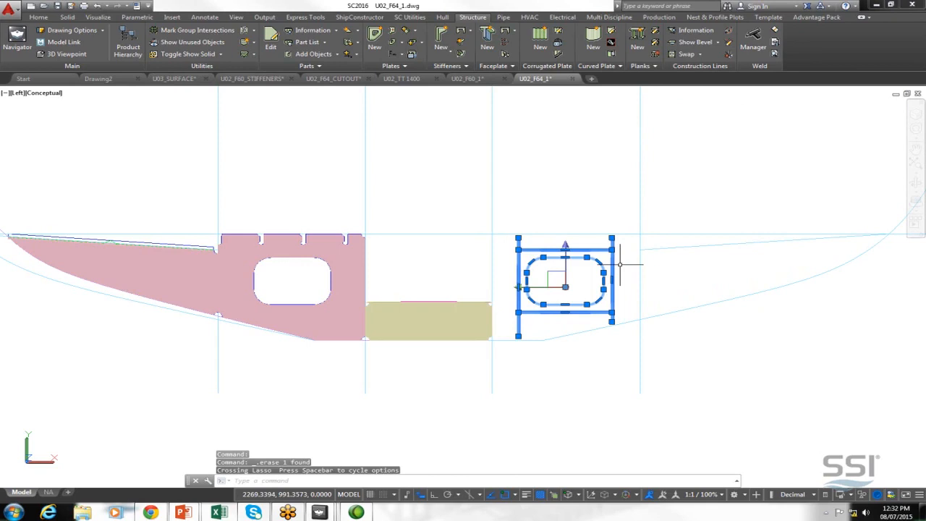
{"action": "key", "text": "Delete"}
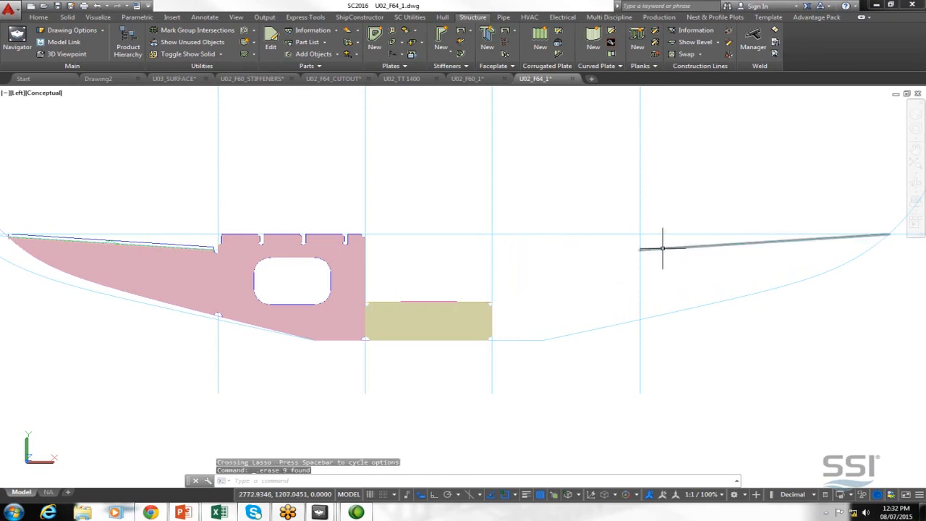
{"action": "left_click", "coordinate": [662, 249]}
{"action": "key", "text": "Delete"}
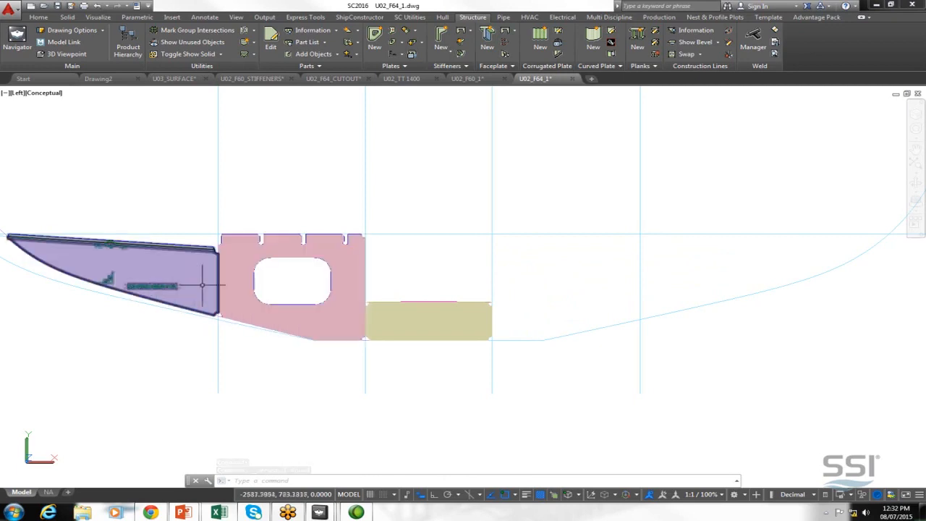
- Mirror the updated outboard and inboard plates to the opposite side of the frame
{"action": "left_click", "coordinate": [199, 284]}
{"action": "left_click", "coordinate": [229, 272]}
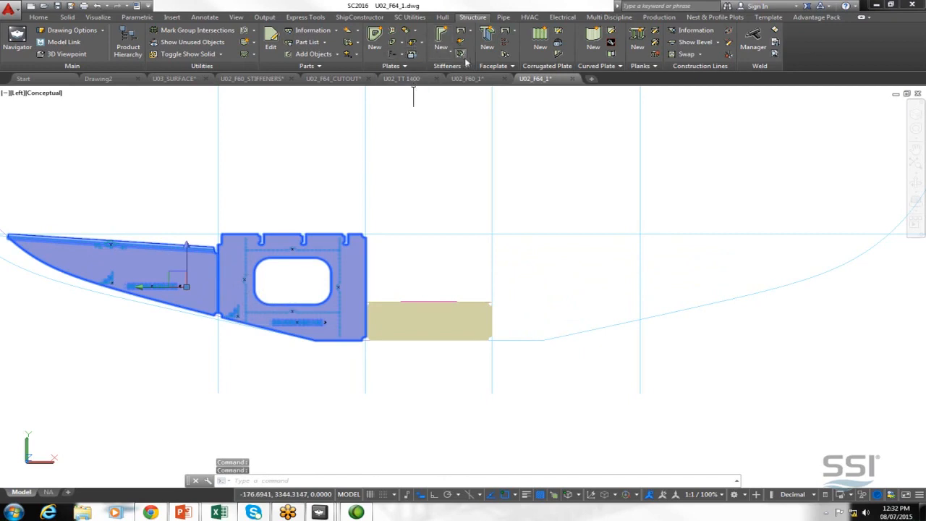
{"action": "left_click", "coordinate": [410, 16]}
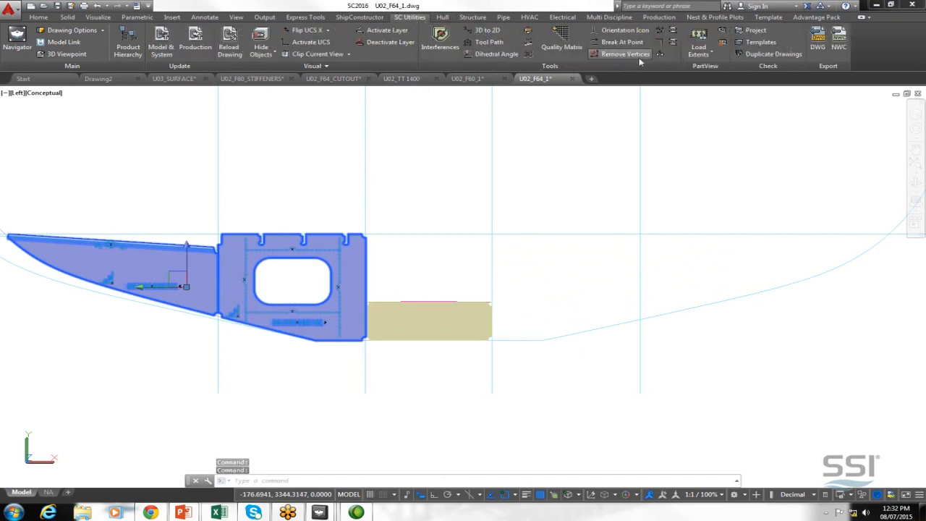
{"action": "left_click", "coordinate": [639, 59]}
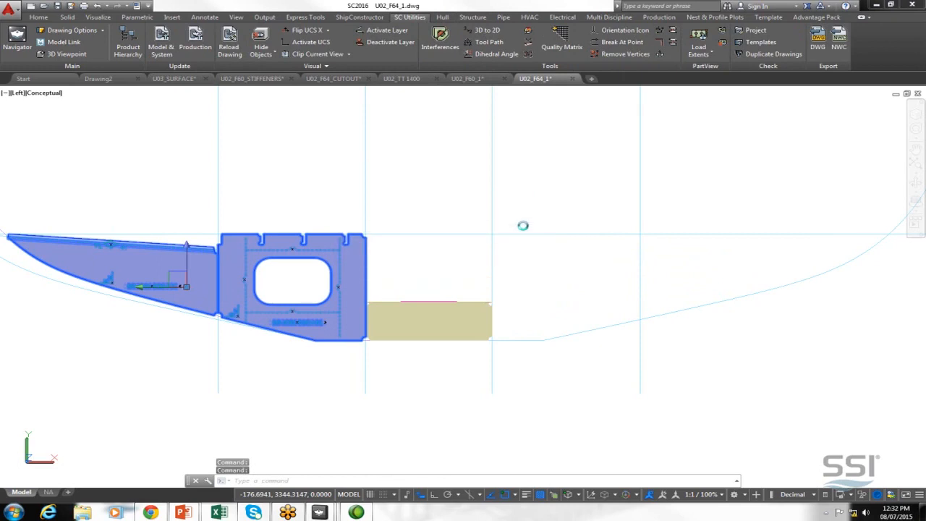
{"action": "scroll", "coordinate": [605, 378], "scroll_direction": "down", "scroll_amount": 2}
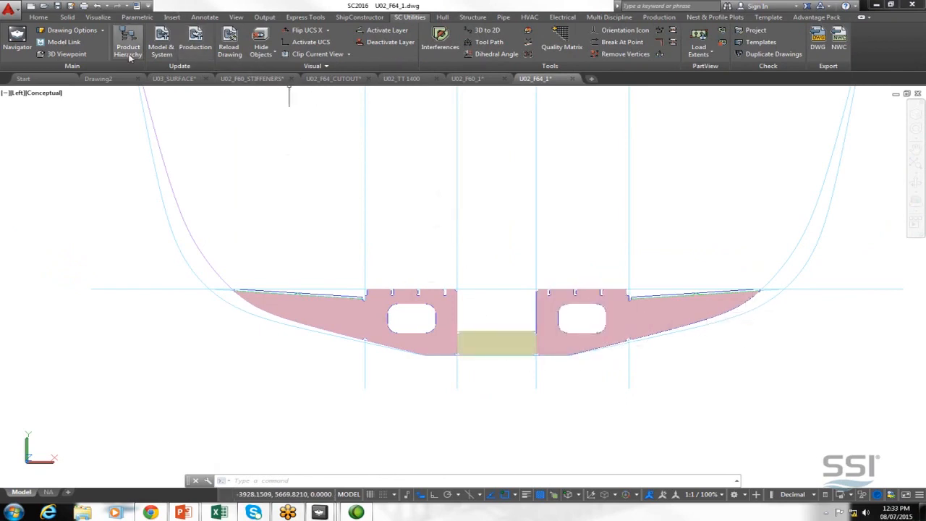
- Hide the plate solids and swap the old hull construction line for the mirrored inner hull curve, updating plate SSI-0208-0208-P07
{"action": "left_click", "coordinate": [472, 16]}
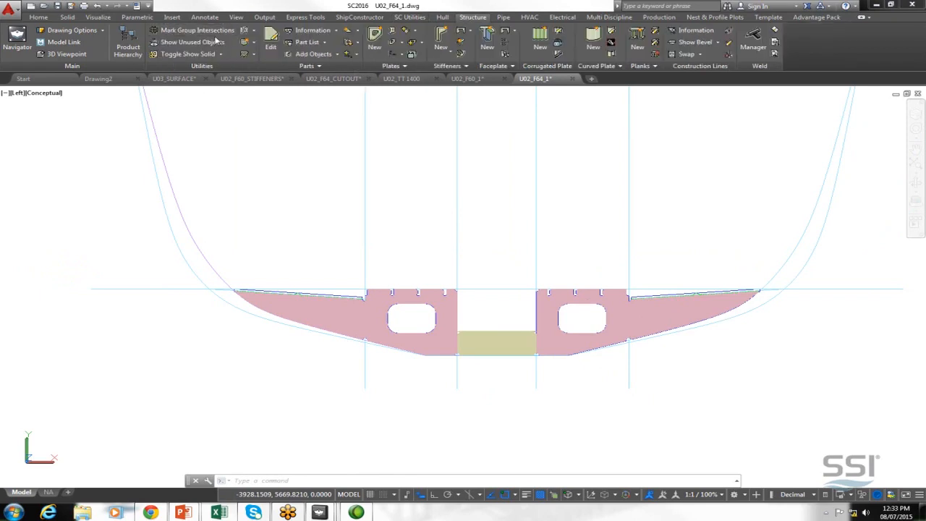
{"action": "left_click", "coordinate": [191, 55]}
{"action": "scroll", "coordinate": [496, 349], "scroll_direction": "up", "scroll_amount": 3}
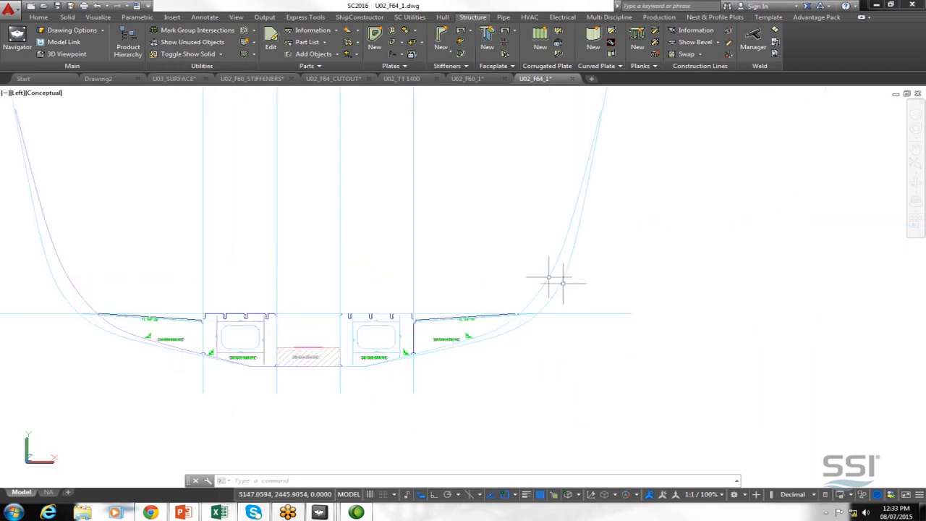
{"action": "mouse_move", "coordinate": [552, 295]}
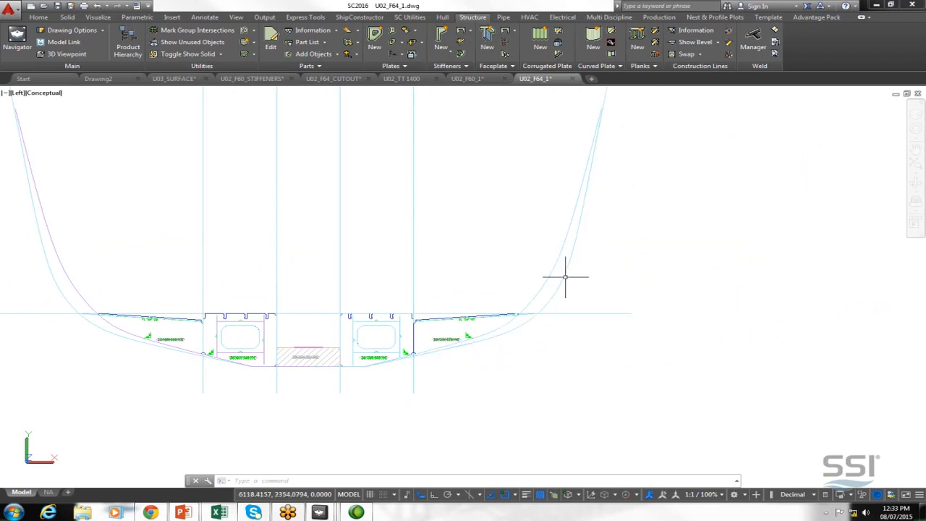
{"action": "left_click", "coordinate": [683, 53]}
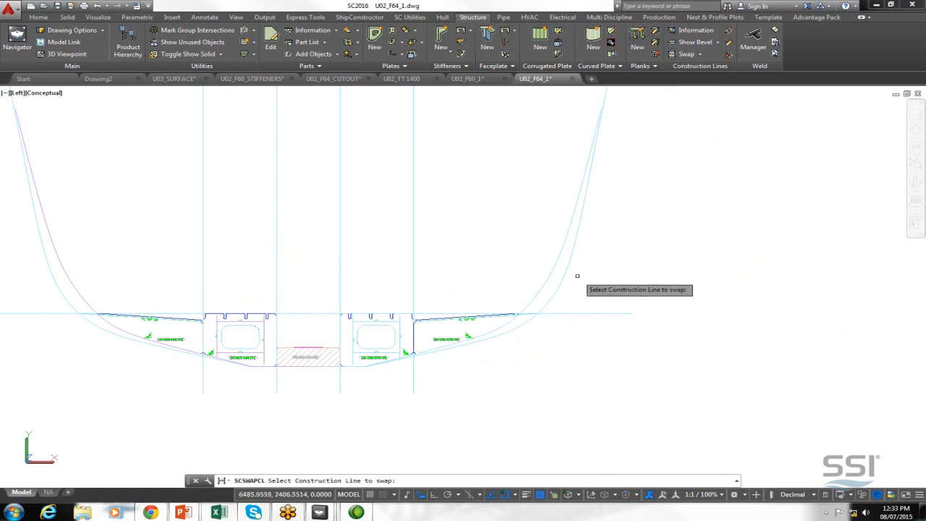
{"action": "left_click", "coordinate": [566, 271]}
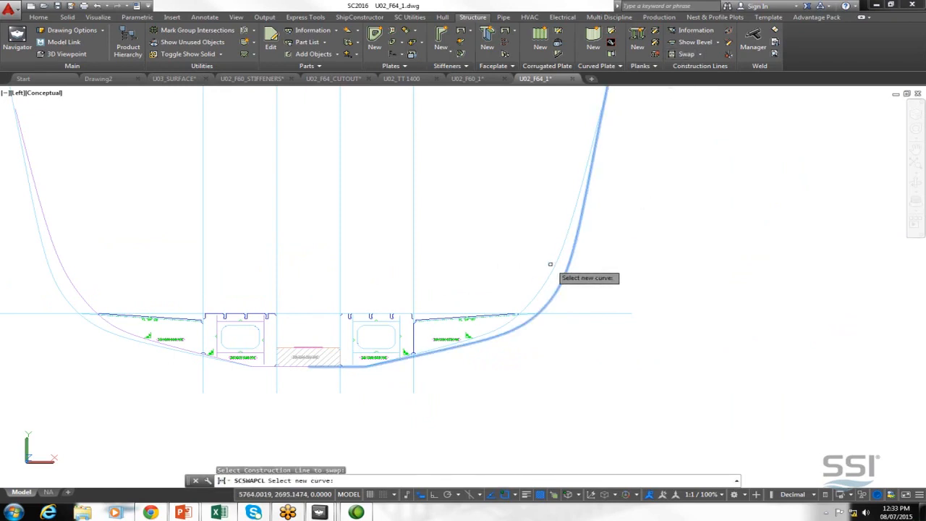
{"action": "left_click", "coordinate": [554, 267]}
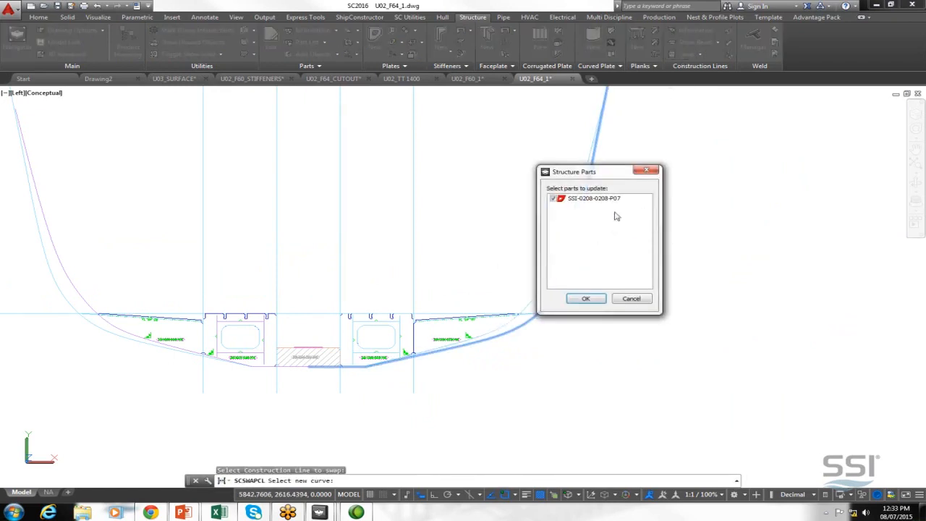
{"action": "left_click", "coordinate": [587, 299]}
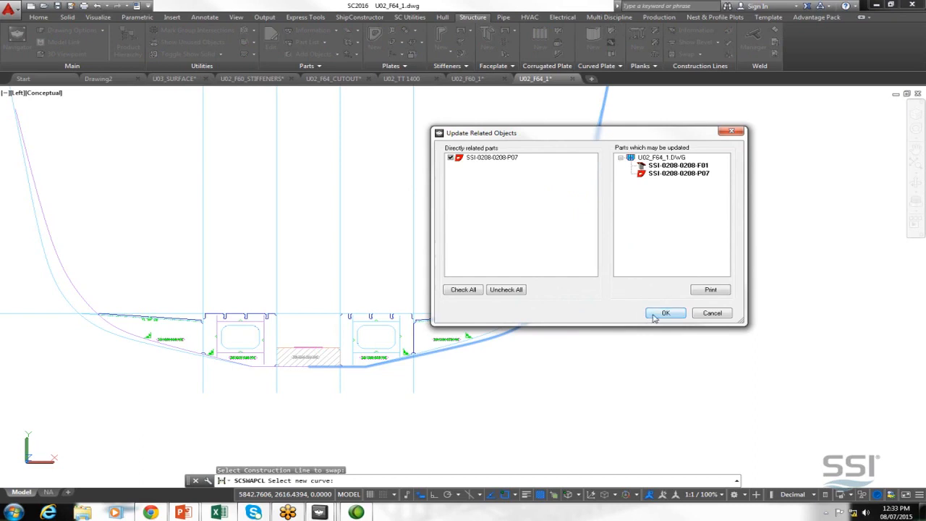
{"action": "left_click", "coordinate": [655, 317]}
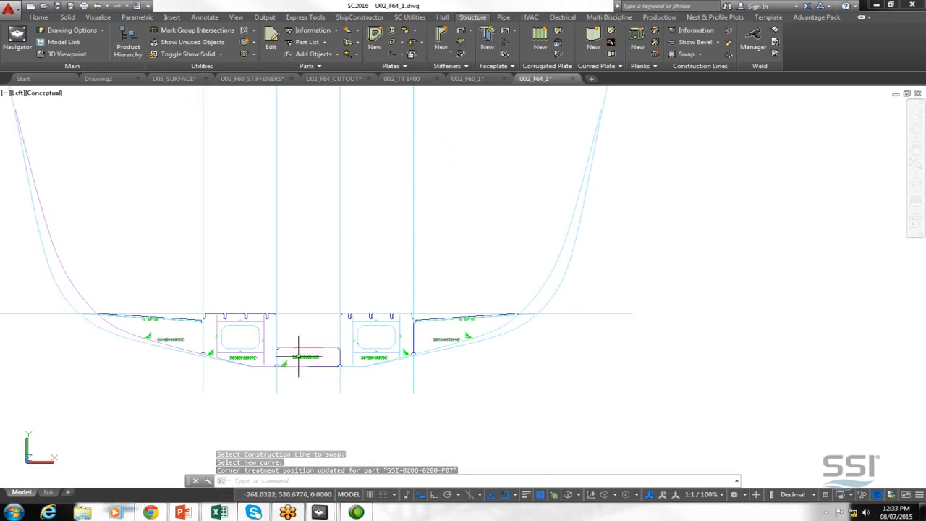
- Erase the old outer hull lines on both sides of the frame and turn the solid display back on
{"action": "left_click", "coordinate": [526, 323]}
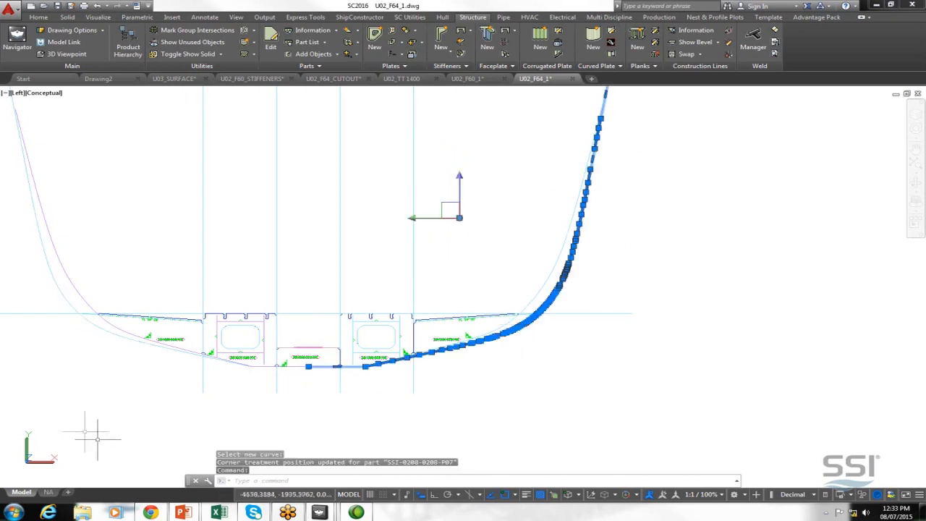
{"action": "left_click", "coordinate": [86, 321]}
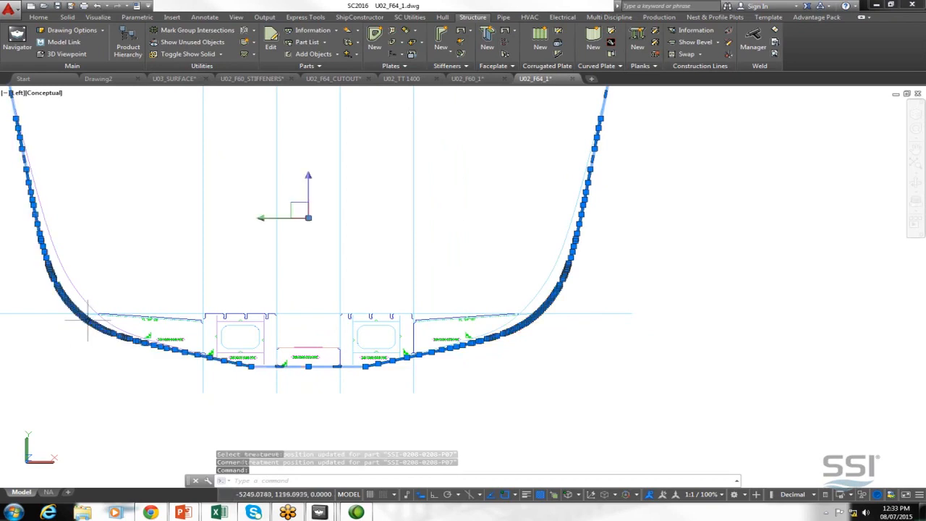
{"action": "key", "text": "Delete"}
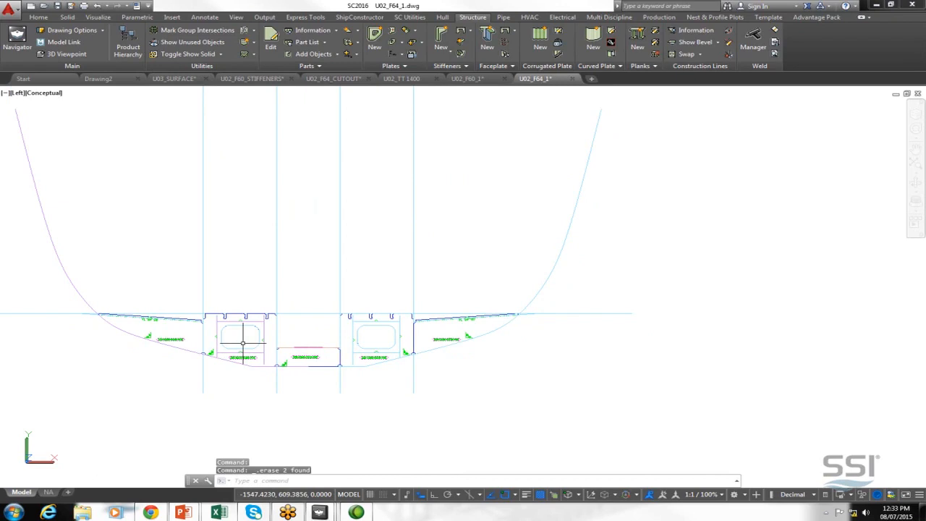
{"action": "left_click", "coordinate": [188, 53]}
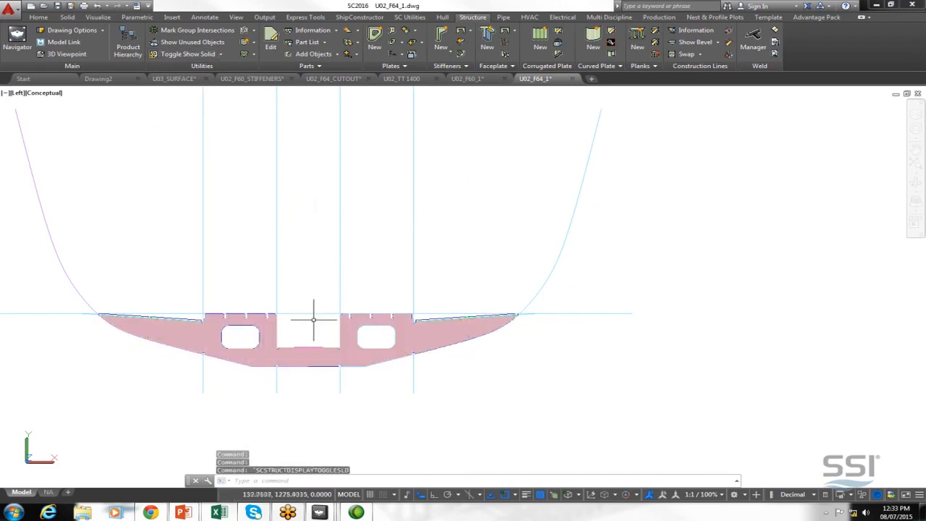
{"action": "scroll", "coordinate": [314, 319], "scroll_direction": "up", "scroll_amount": 3}
{"action": "scroll", "coordinate": [311, 325], "scroll_direction": "down", "scroll_amount": 3}
{"action": "middle_click_drag", "start_coordinate": [310, 325], "coordinate": [486, 306], "text": "shift"}
{"action": "scroll", "coordinate": [485, 296], "scroll_direction": "up", "scroll_amount": 2}
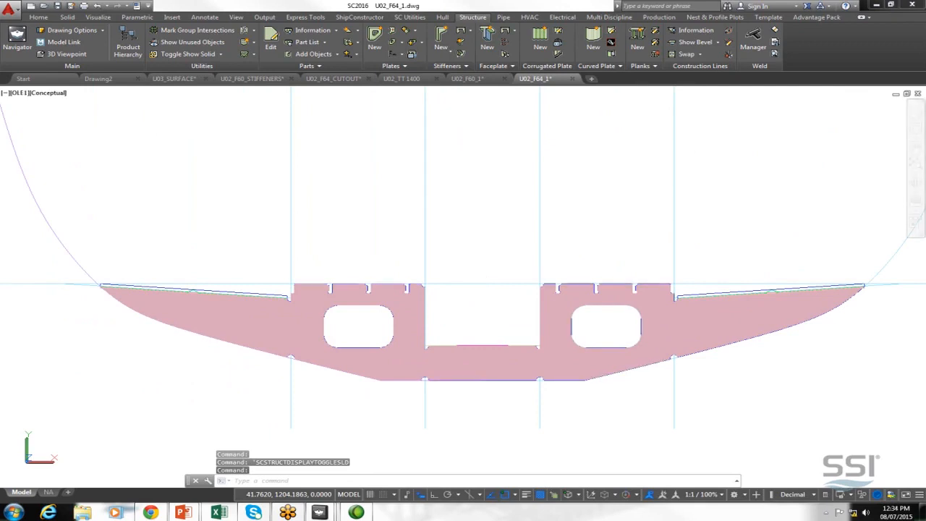
- Save U02_F64_1, anchor the Product Hierarchy to the left and expand unit U02 in it
{"action": "key", "text": "ctrl+s"}
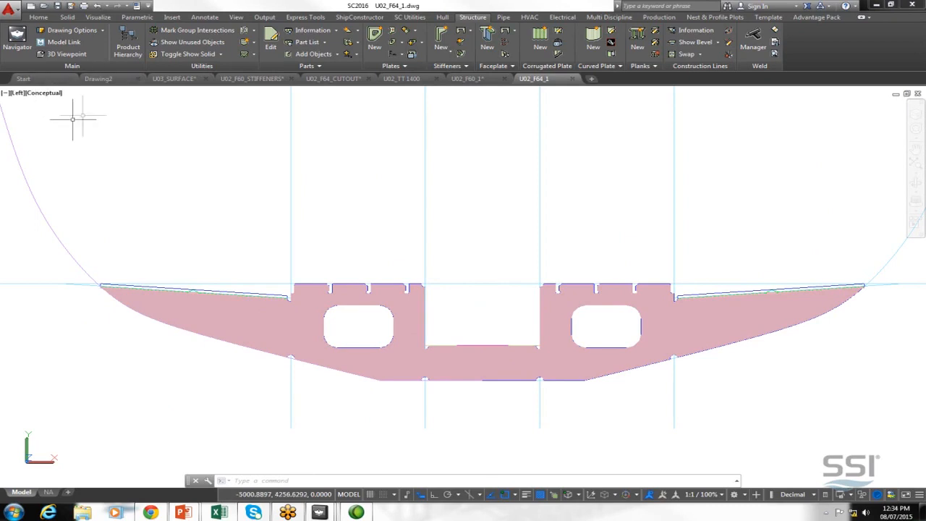
{"action": "left_click", "coordinate": [127, 48]}
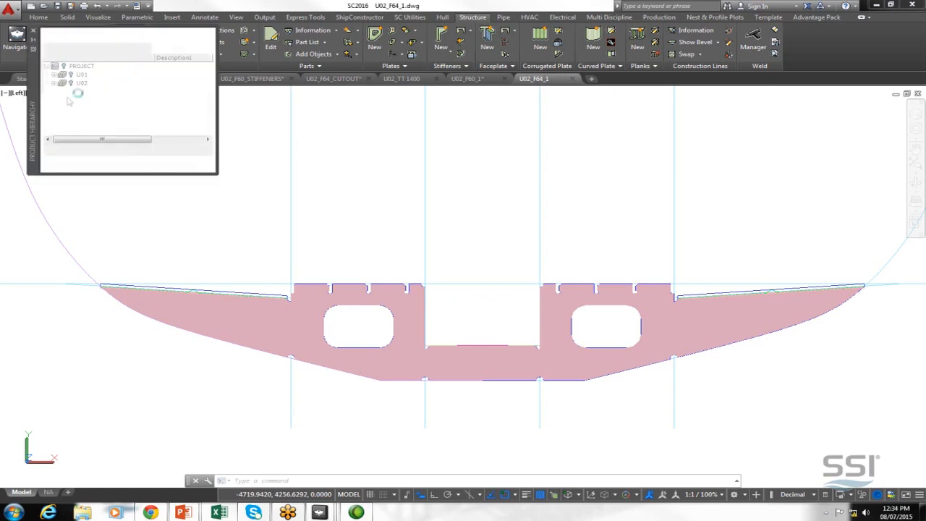
{"action": "right_click", "coordinate": [36, 129]}
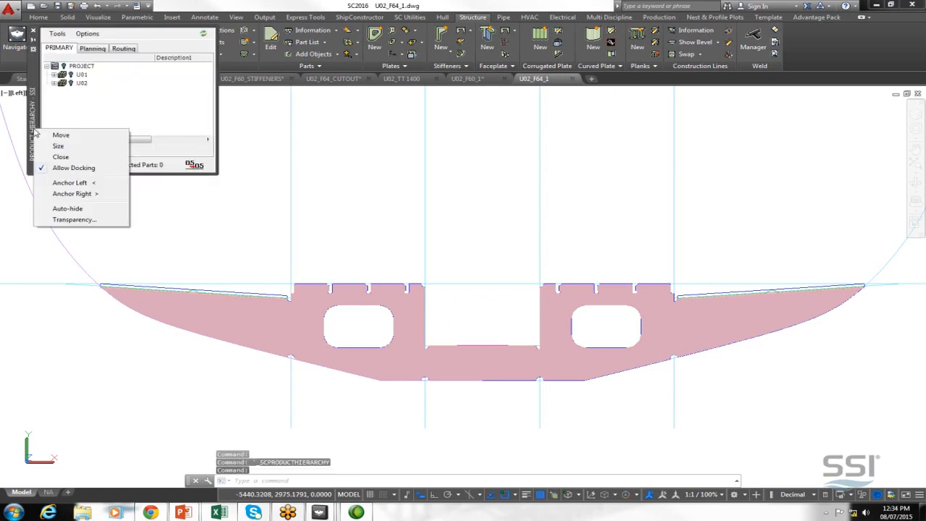
{"action": "left_click", "coordinate": [55, 184]}
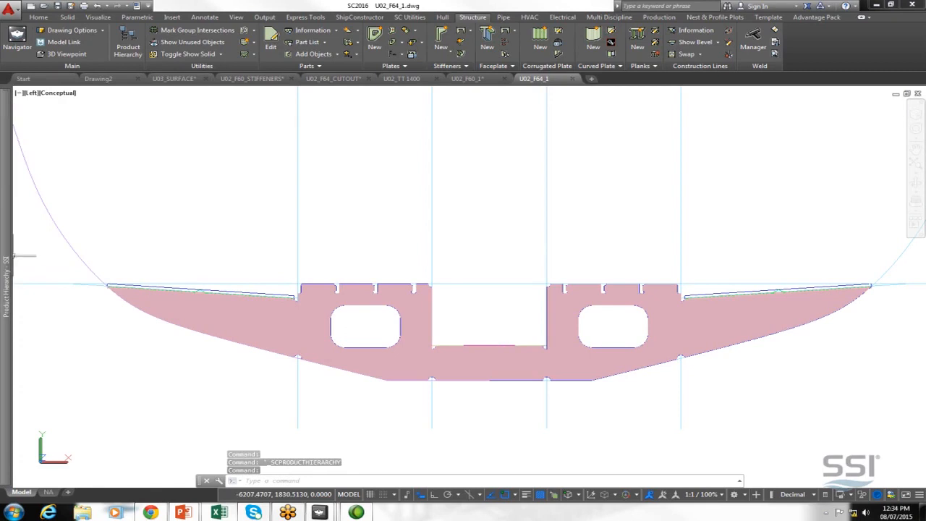
{"action": "left_click", "coordinate": [40, 144]}
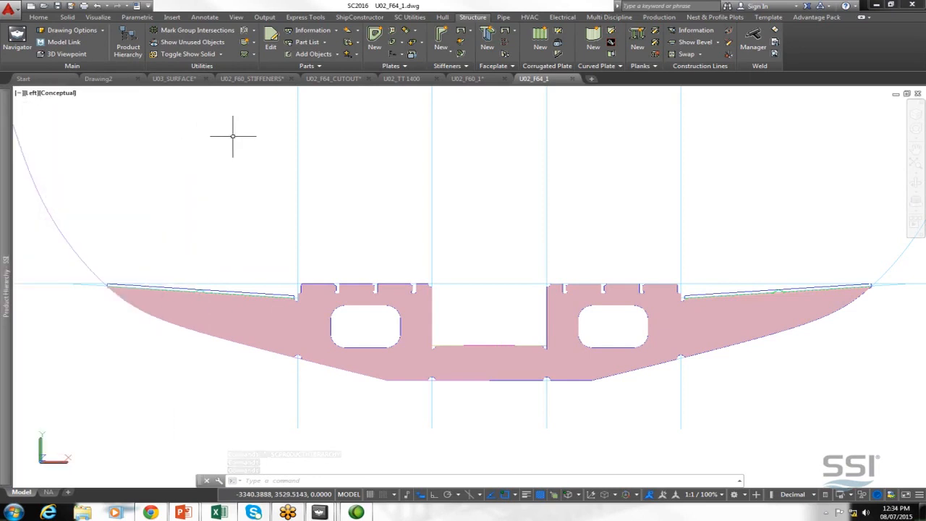
- Switch to drawing U02_F60_1, save it and refresh the Product Hierarchy
{"action": "left_click", "coordinate": [472, 80]}
{"action": "key", "text": "ctrl+s"}
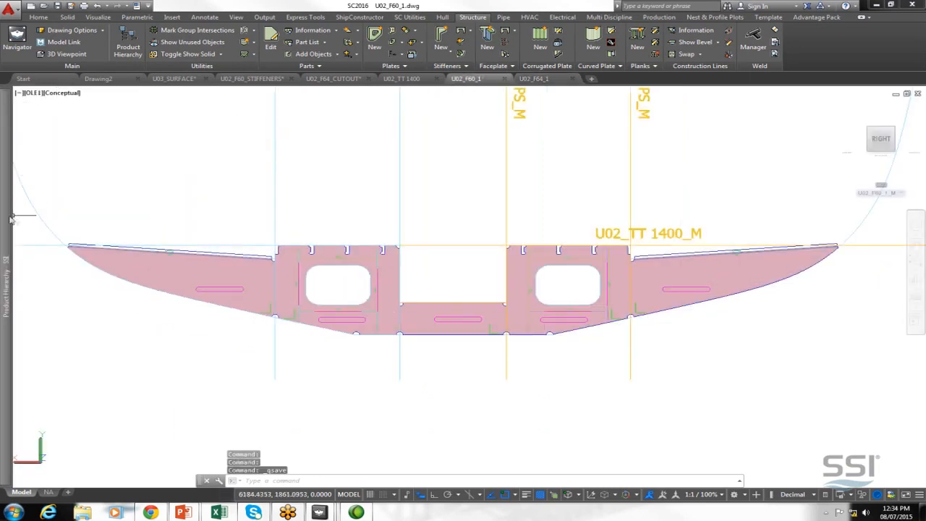
{"action": "mouse_move", "coordinate": [5, 217]}
{"action": "left_click", "coordinate": [191, 97]}
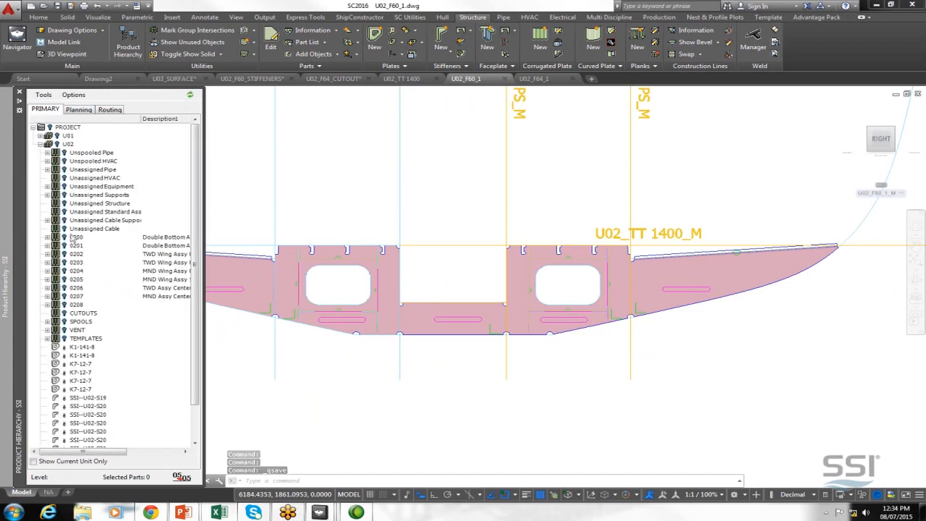
- Expand assembly 0208 in the Product Hierarchy and locate its panel P01
{"action": "left_click", "coordinate": [47, 305]}
{"action": "left_click_drag", "start_coordinate": [199, 262], "coordinate": [195, 338]}
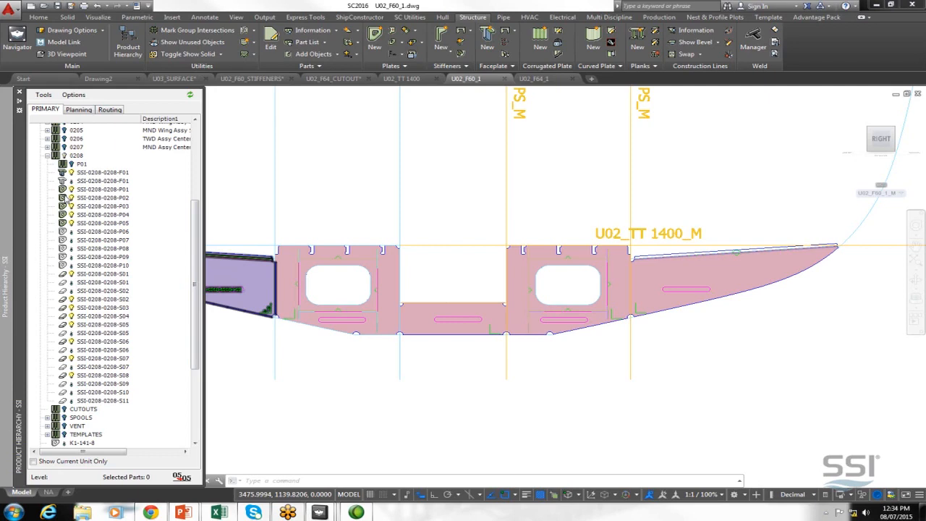
{"action": "left_click", "coordinate": [63, 166]}
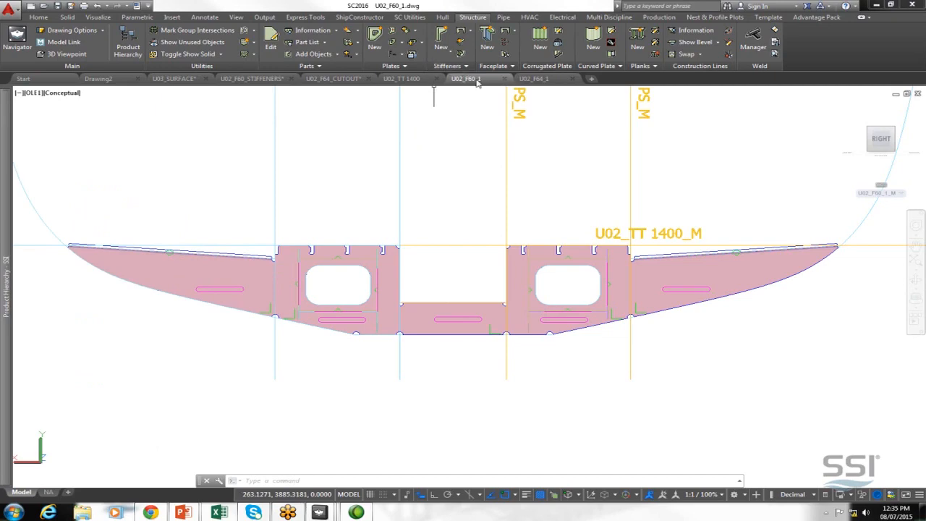
- Pin the Product Hierarchy open beside the drawing and clear the selected stiffeners around the opening of plate SSI-0208-0208-P01
{"action": "mouse_move", "coordinate": [475, 83]}
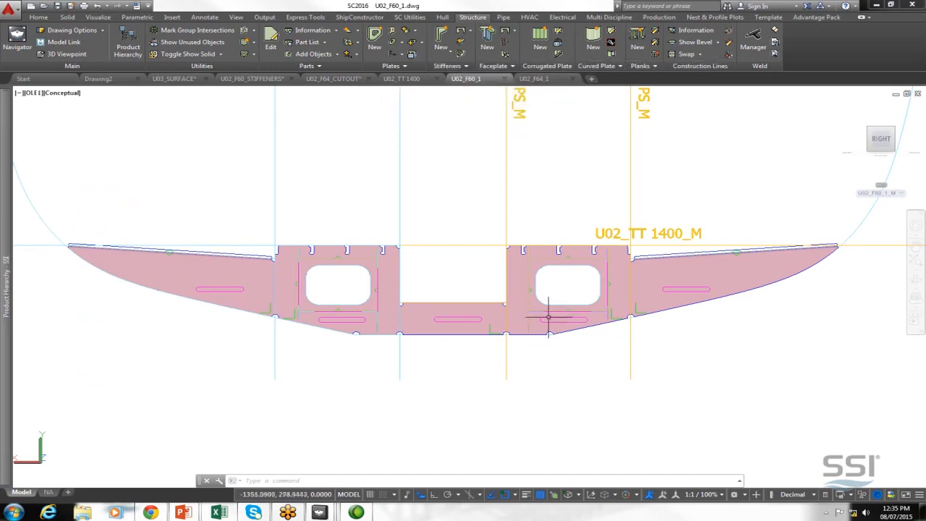
{"action": "scroll", "coordinate": [548, 319], "scroll_direction": "up", "scroll_amount": 3}
{"action": "scroll", "coordinate": [547, 319], "scroll_direction": "up", "scroll_amount": 2}
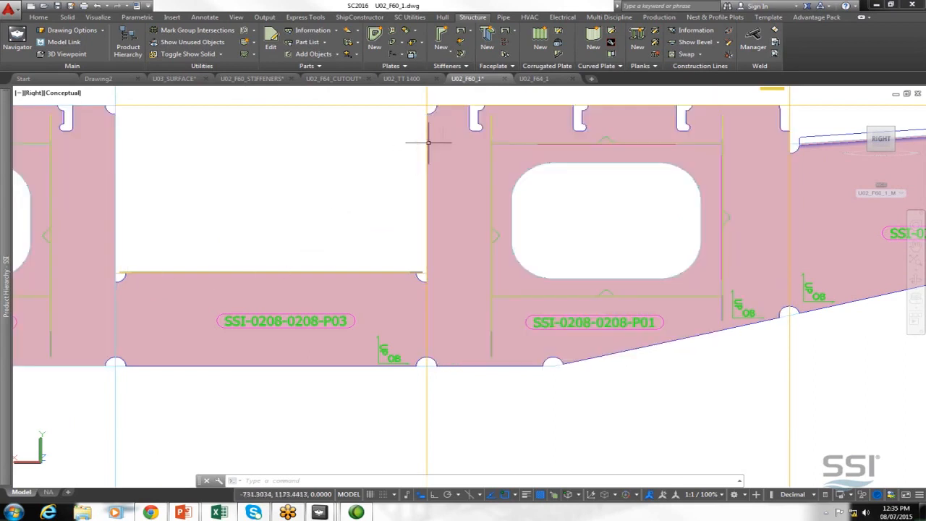
{"action": "left_click", "coordinate": [495, 146]}
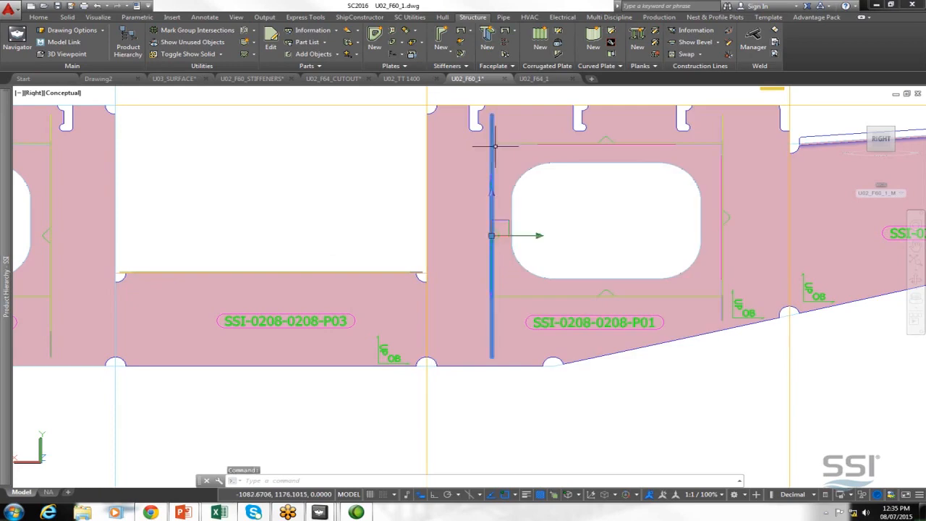
{"action": "left_click", "coordinate": [499, 144]}
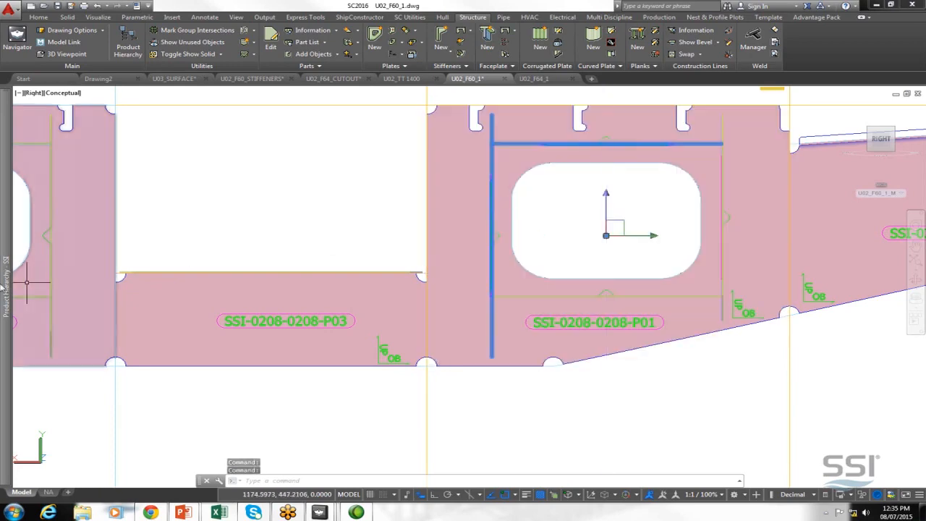
{"action": "mouse_move", "coordinate": [3, 285]}
{"action": "left_click", "coordinate": [20, 105]}
{"action": "key", "text": "Escape"}
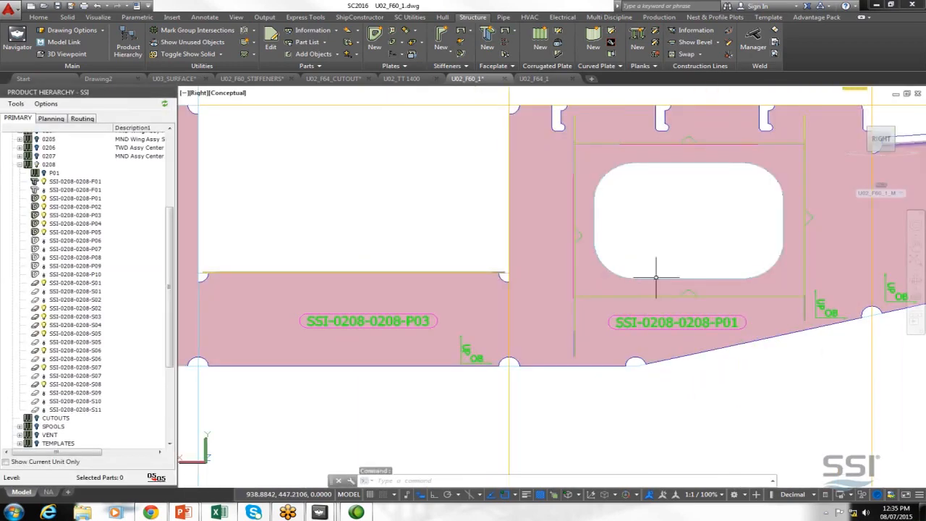
- Move plate SSI-0208-0208-P01 and the four stiffeners around its opening into panel P01 of assembly 0208 in the Product Hierarchy
{"action": "left_click", "coordinate": [576, 238]}
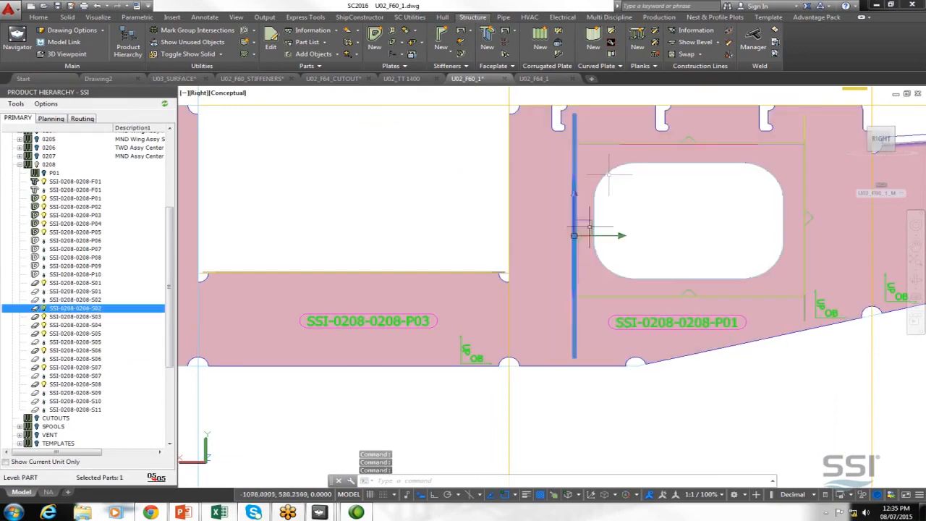
{"action": "left_click", "coordinate": [628, 144]}
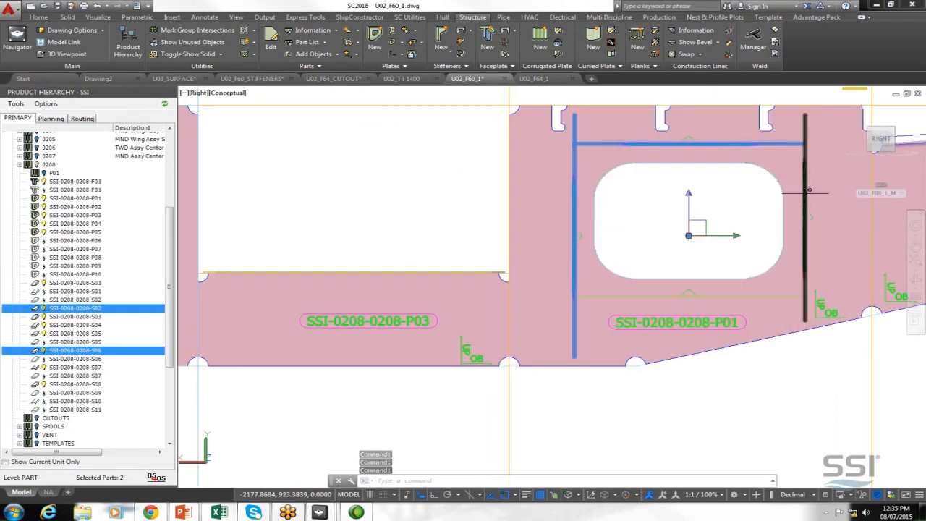
{"action": "left_click", "coordinate": [805, 197]}
{"action": "left_click", "coordinate": [746, 297]}
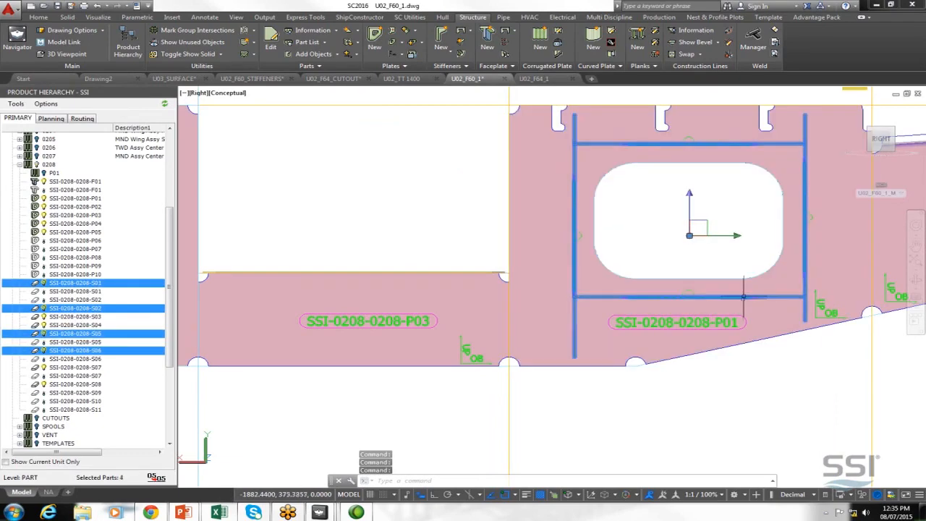
{"action": "left_click", "coordinate": [725, 326]}
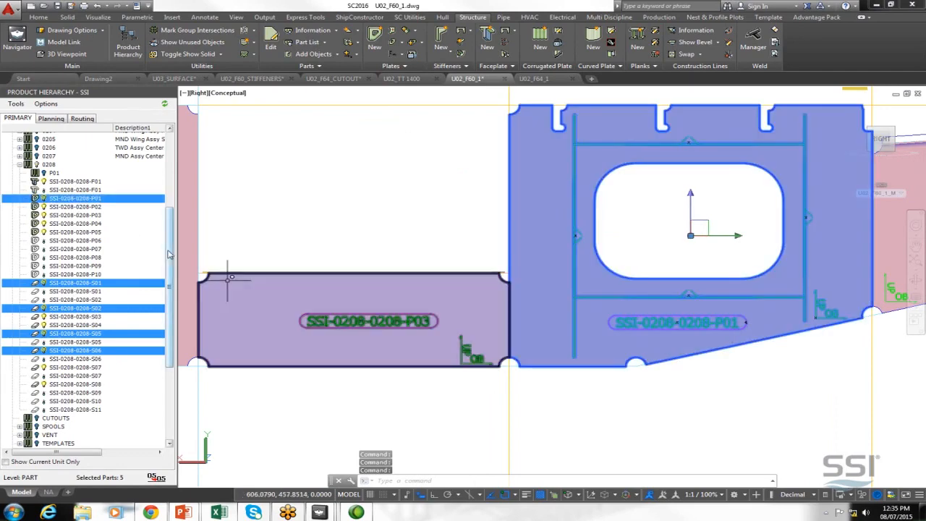
{"action": "scroll", "coordinate": [73, 206], "scroll_direction": "up", "scroll_amount": 2}
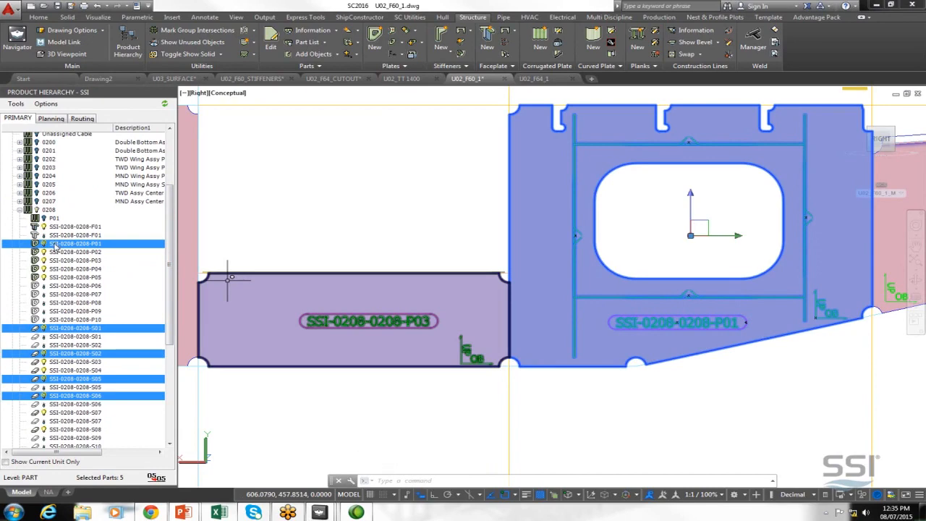
{"action": "left_click", "coordinate": [43, 219]}
{"action": "key", "text": "Return"}
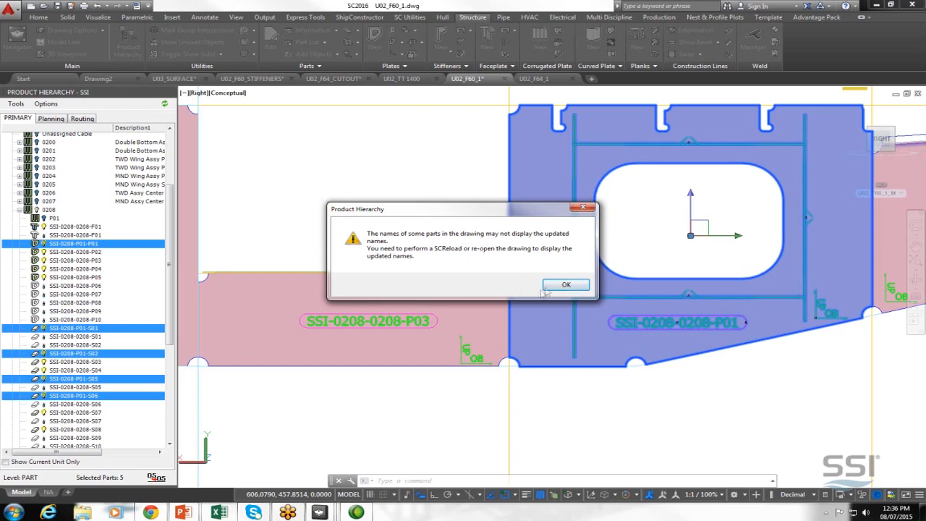
{"action": "left_click", "coordinate": [566, 285]}
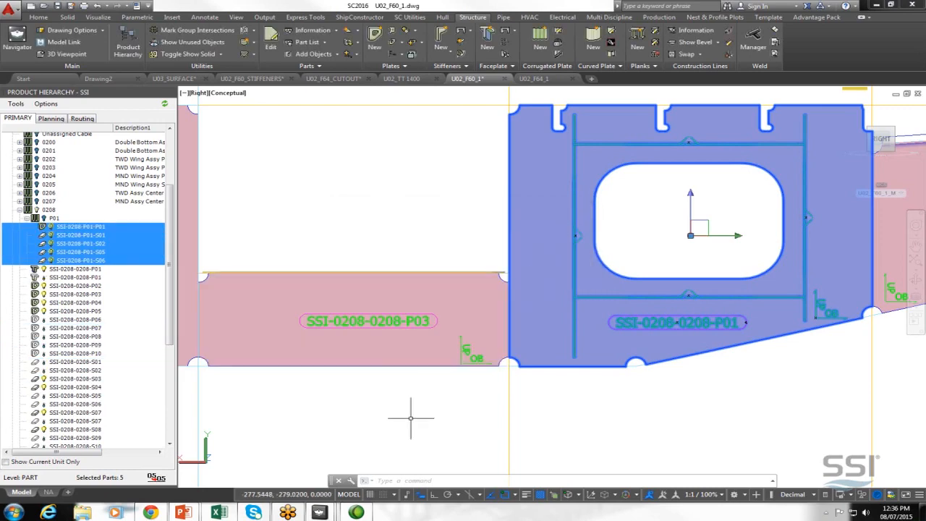
- Run SCRELOAD to update the part names in the drawing and inspect the plates in 3D
{"action": "type", "text": "scaeload"}
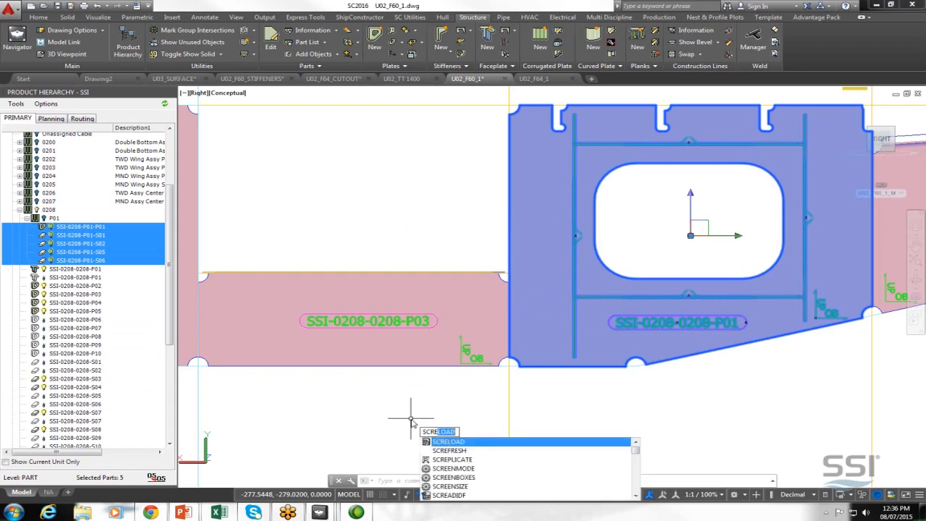
{"action": "key", "text": "Return"}
{"action": "key", "text": "Return"}
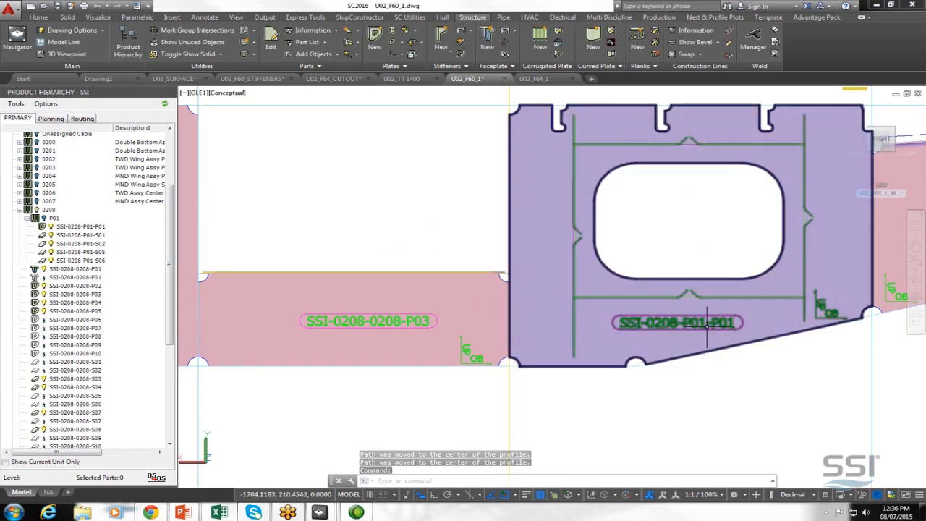
{"action": "middle_click_drag", "start_coordinate": [659, 311], "coordinate": [571, 336], "text": "shift"}
{"action": "scroll", "coordinate": [587, 207], "scroll_direction": "up", "scroll_amount": 3}
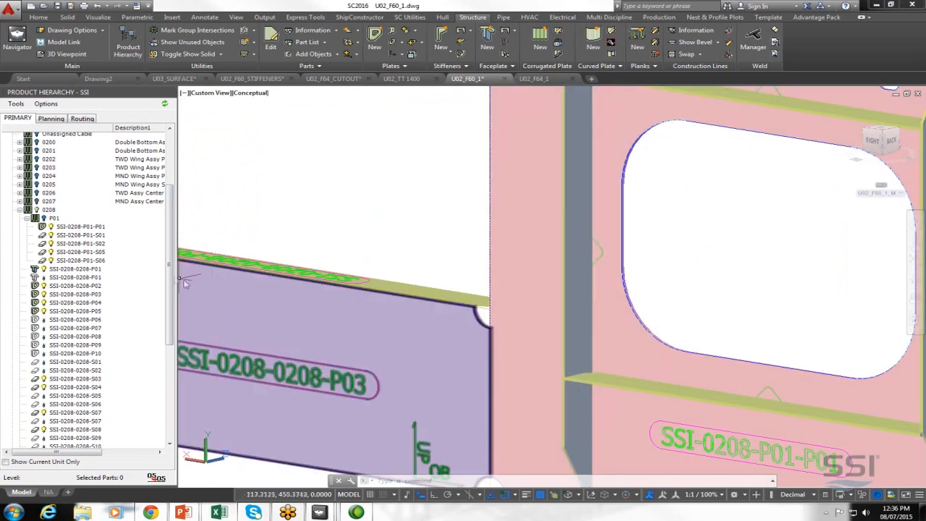
{"action": "middle_click_drag", "start_coordinate": [328, 322], "coordinate": [413, 316]}
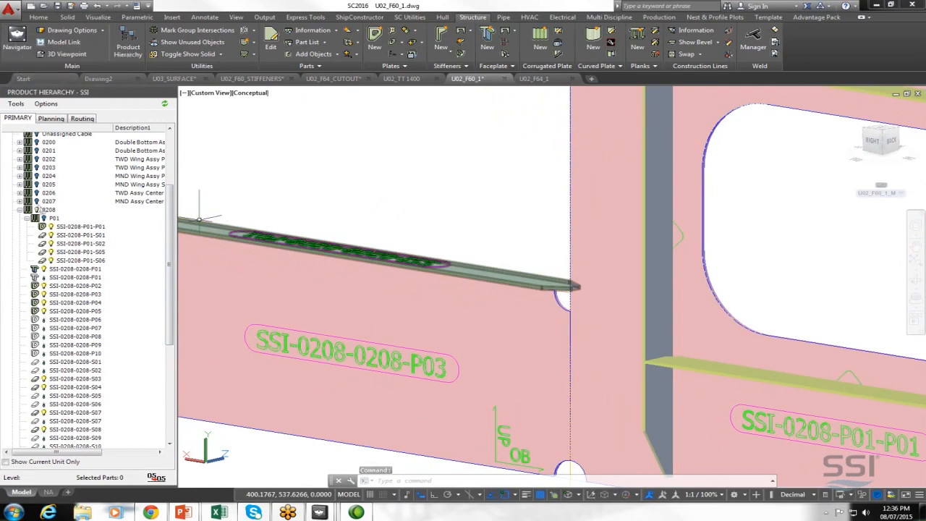
- Create an assembly drawing of panel P01 in assembly 0208 with the Panels A3 template and the Panels naming convention
{"action": "left_click", "coordinate": [19, 38]}
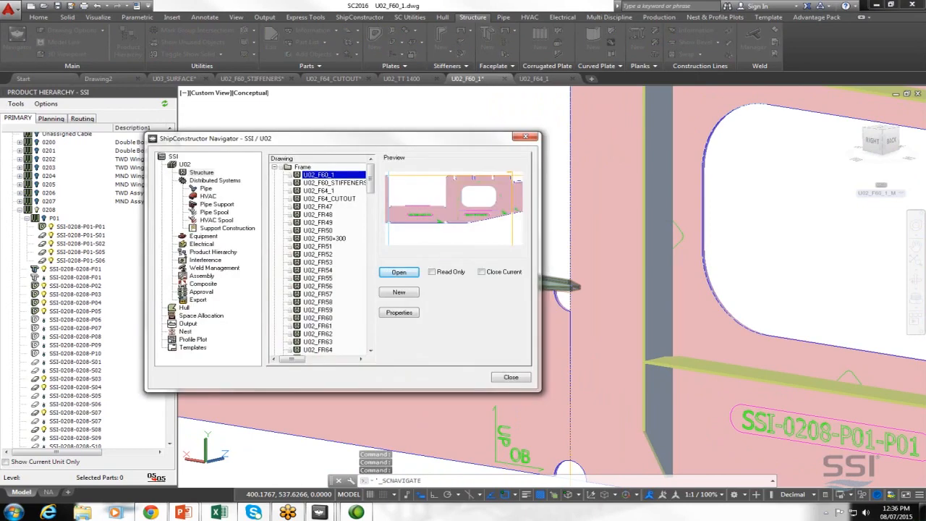
{"action": "left_click", "coordinate": [202, 276]}
{"action": "left_click", "coordinate": [403, 297]}
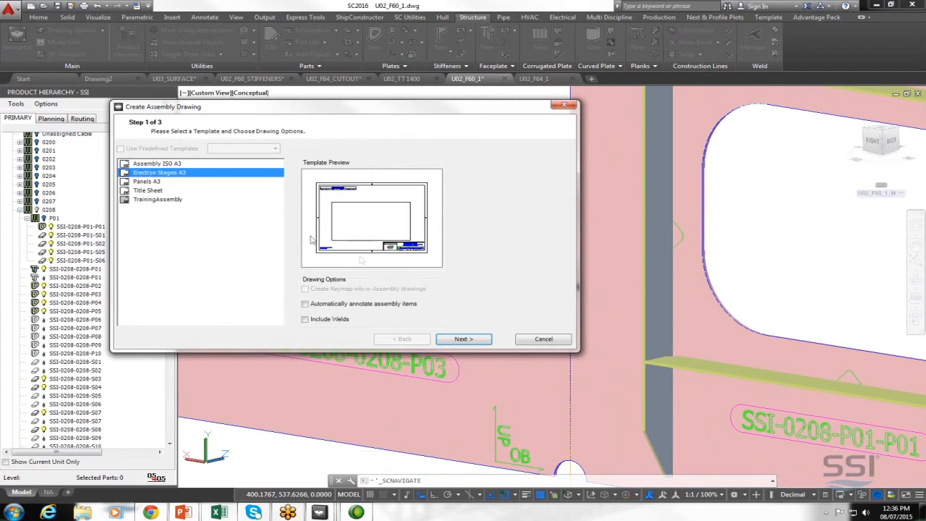
{"action": "left_click", "coordinate": [151, 182]}
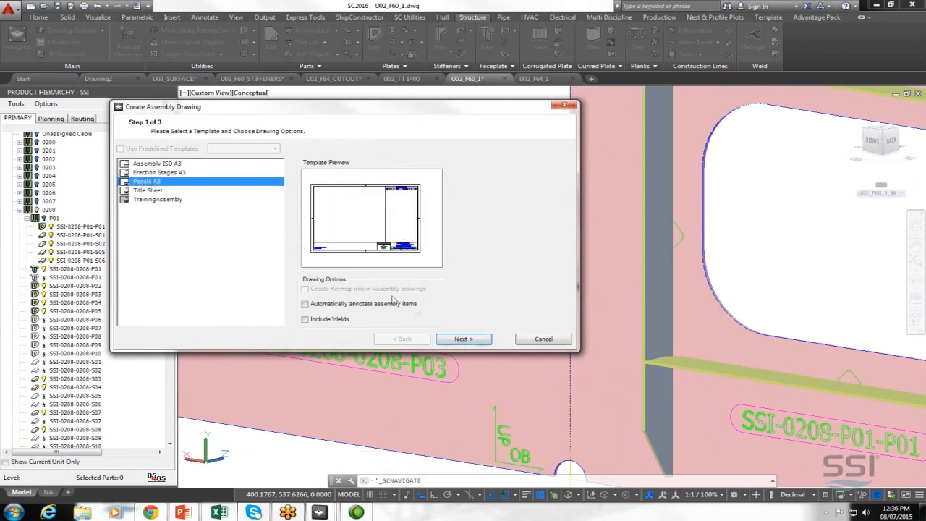
{"action": "left_click", "coordinate": [463, 340]}
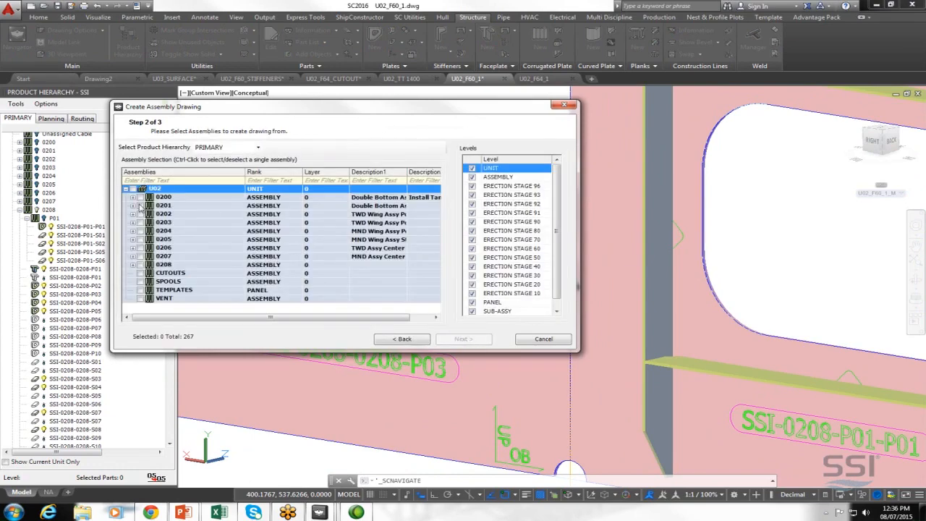
{"action": "left_click", "coordinate": [133, 265]}
{"action": "left_click", "coordinate": [147, 273]}
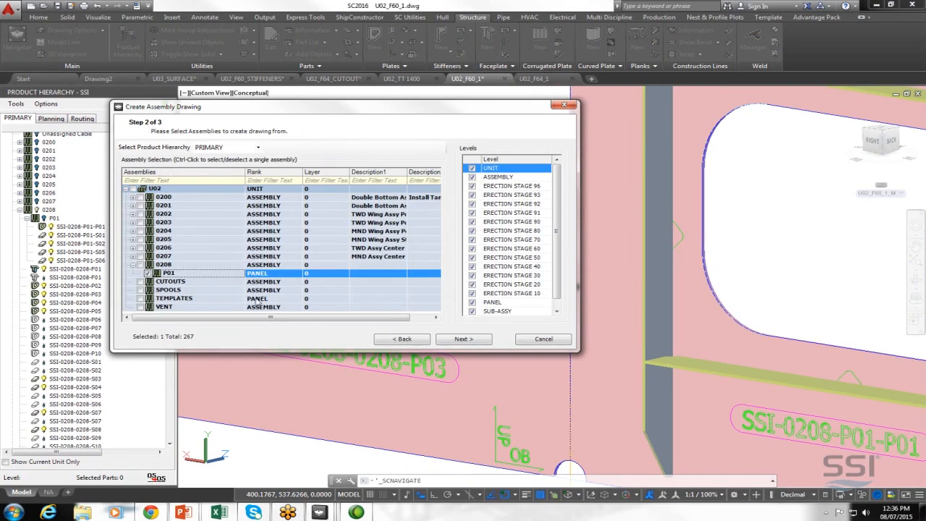
{"action": "left_click", "coordinate": [463, 340]}
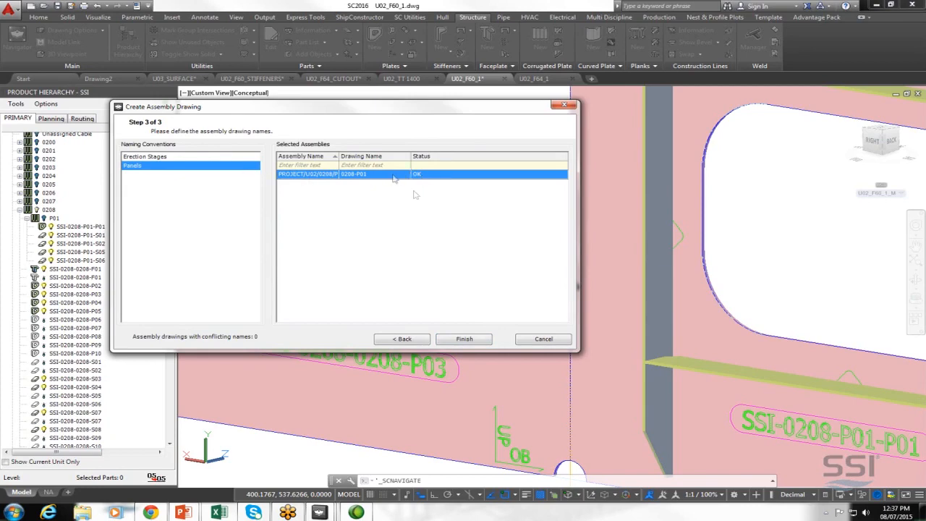
{"action": "left_click", "coordinate": [464, 340]}
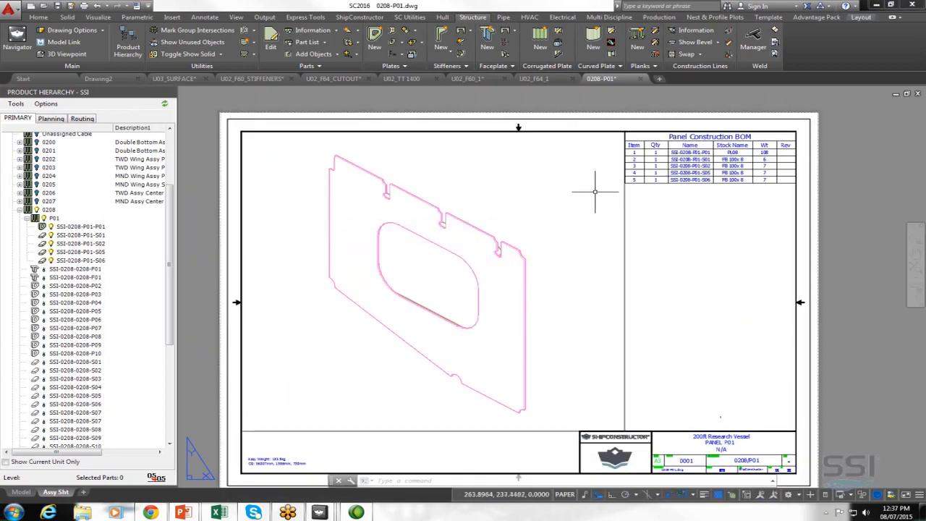
- Activate the panel drawing's viewport and orbit its model to a tilted view showing the stiffeners around the opening
{"action": "double_click", "coordinate": [578, 215]}
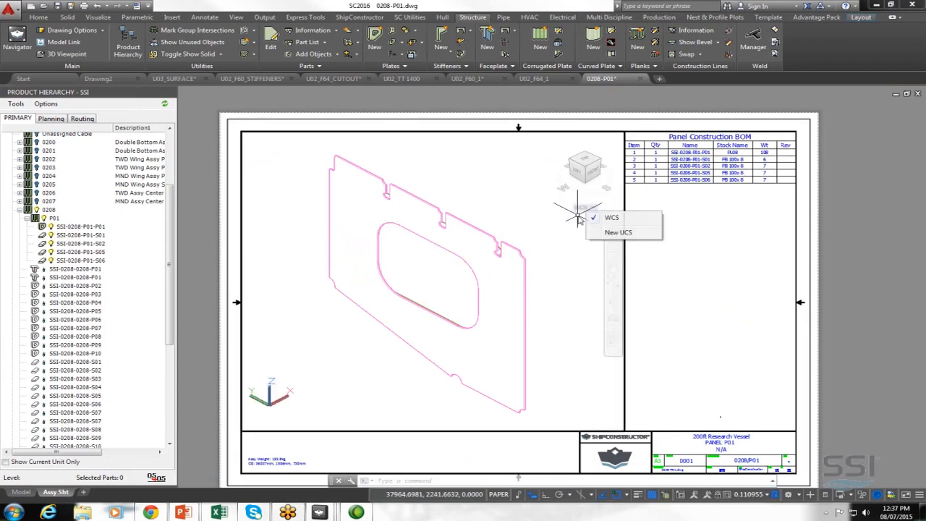
{"action": "left_click", "coordinate": [527, 204]}
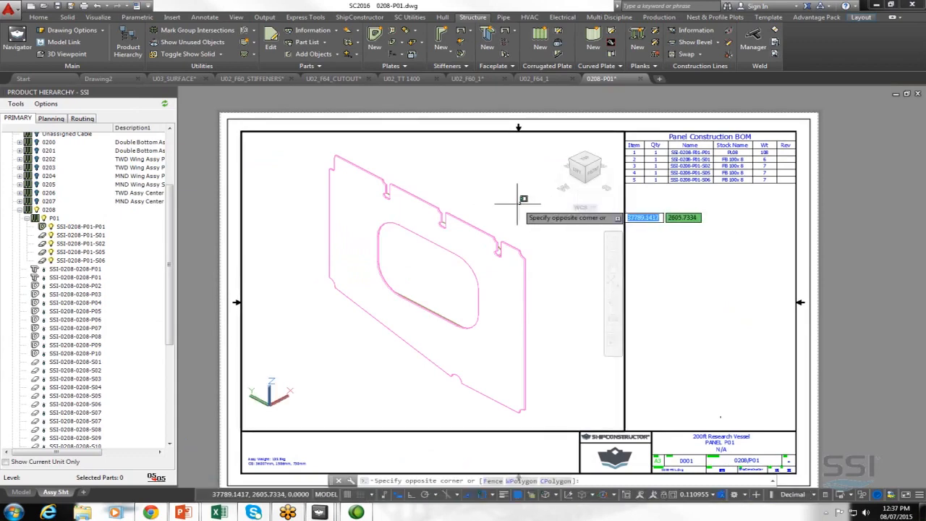
{"action": "left_click", "coordinate": [521, 194]}
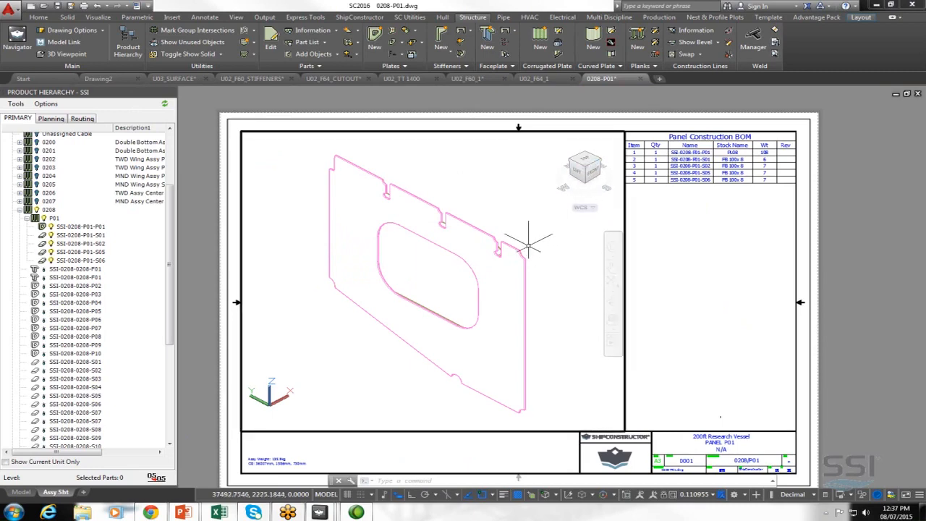
{"action": "middle_click_drag", "start_coordinate": [377, 350], "coordinate": [542, 289], "text": "shift"}
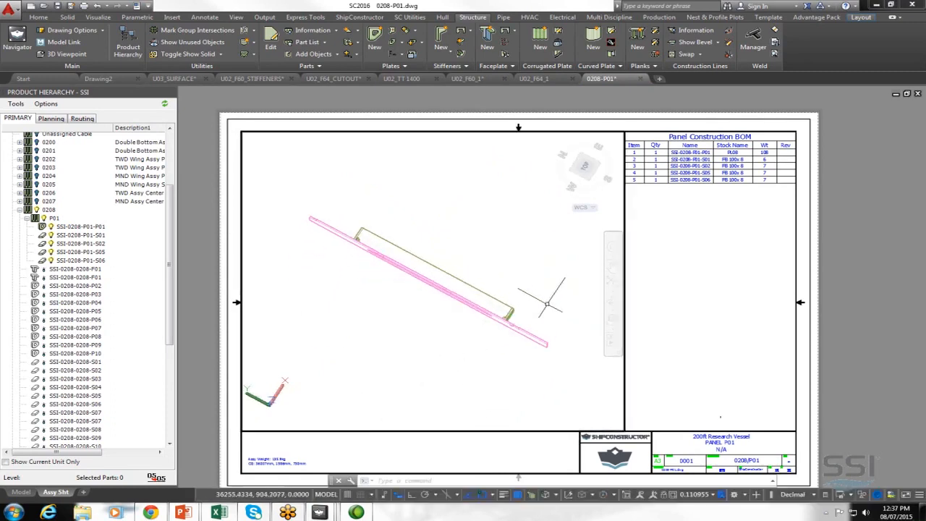
{"action": "left_click", "coordinate": [613, 309]}
{"action": "left_click", "coordinate": [653, 331]}
{"action": "left_click_drag", "start_coordinate": [435, 296], "coordinate": [351, 317]}
{"action": "left_click_drag", "start_coordinate": [518, 346], "coordinate": [518, 318]}
{"action": "left_click_drag", "start_coordinate": [382, 295], "coordinate": [367, 311]}
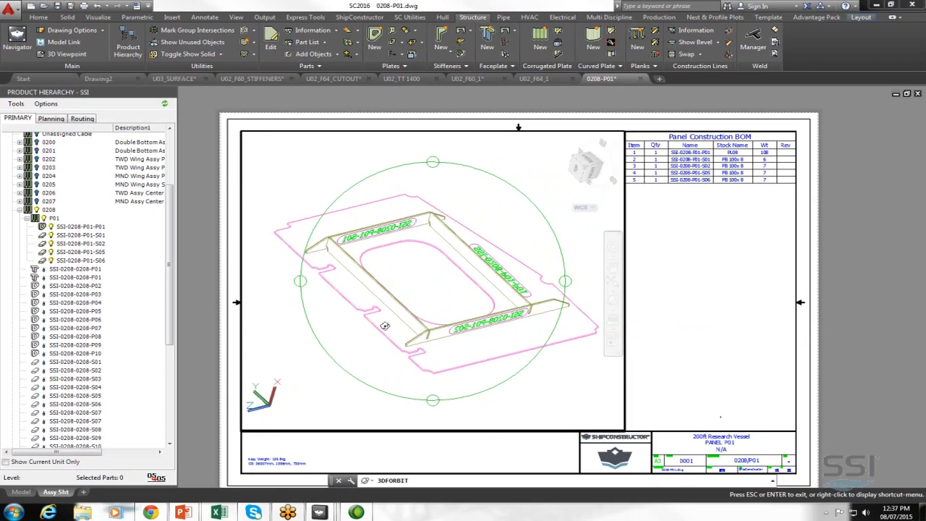
{"action": "key", "text": "Escape"}
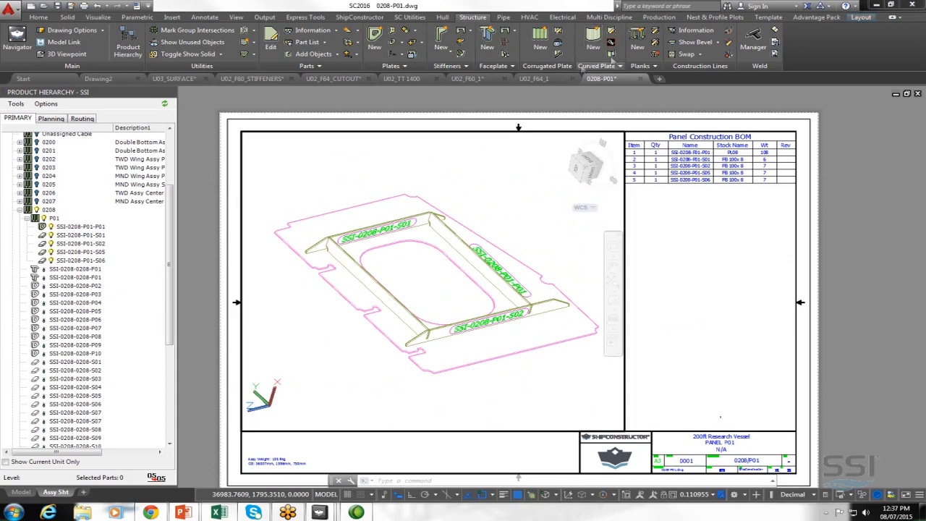
- Label the panel's parts with item balloons using Auto Label Layout
{"action": "left_click", "coordinate": [659, 17]}
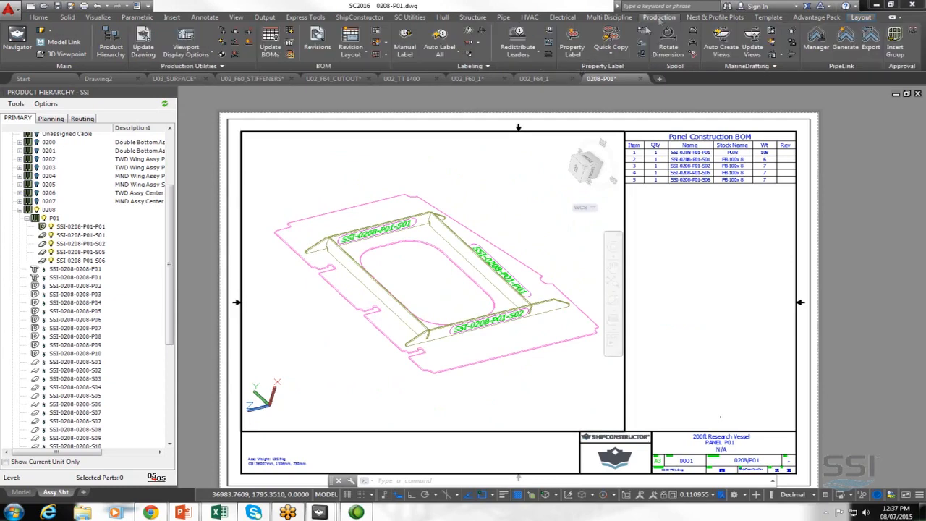
{"action": "left_click", "coordinate": [440, 52]}
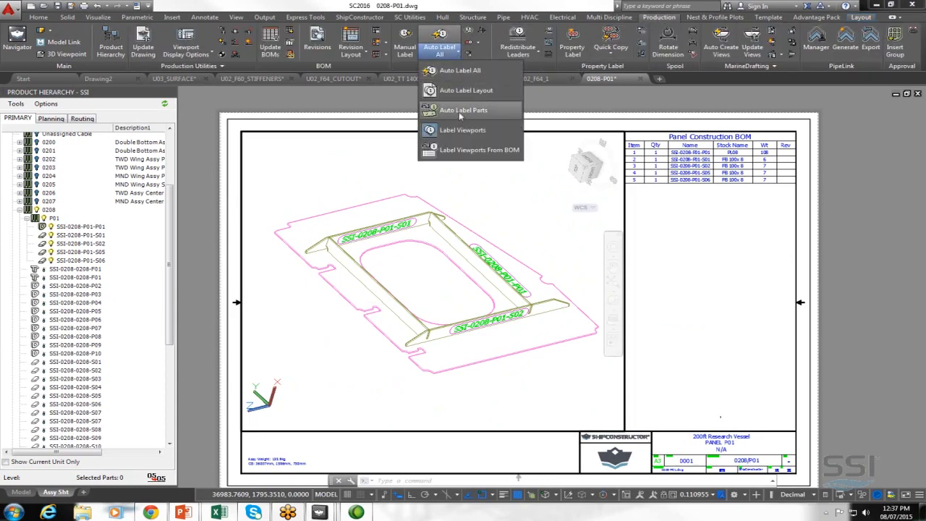
{"action": "left_click", "coordinate": [461, 93]}
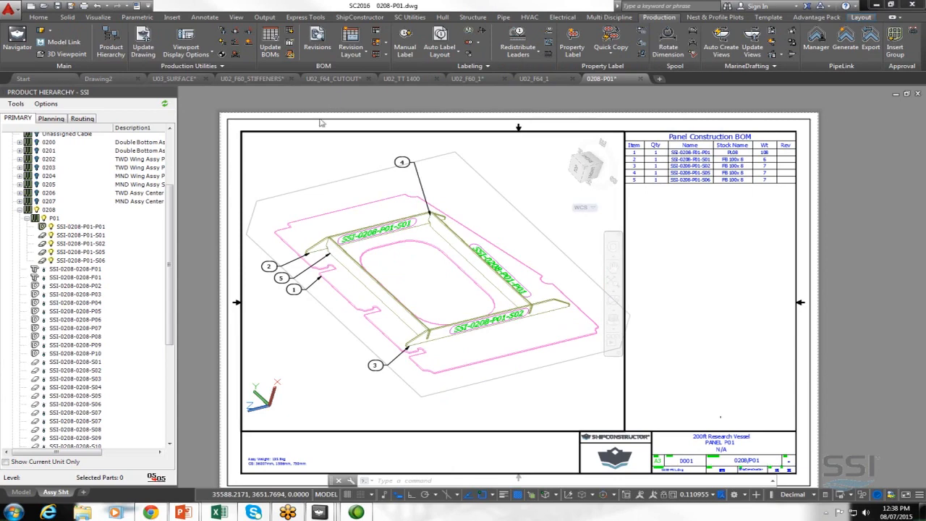
{"action": "left_click_drag", "start_coordinate": [172, 262], "coordinate": [174, 213]}
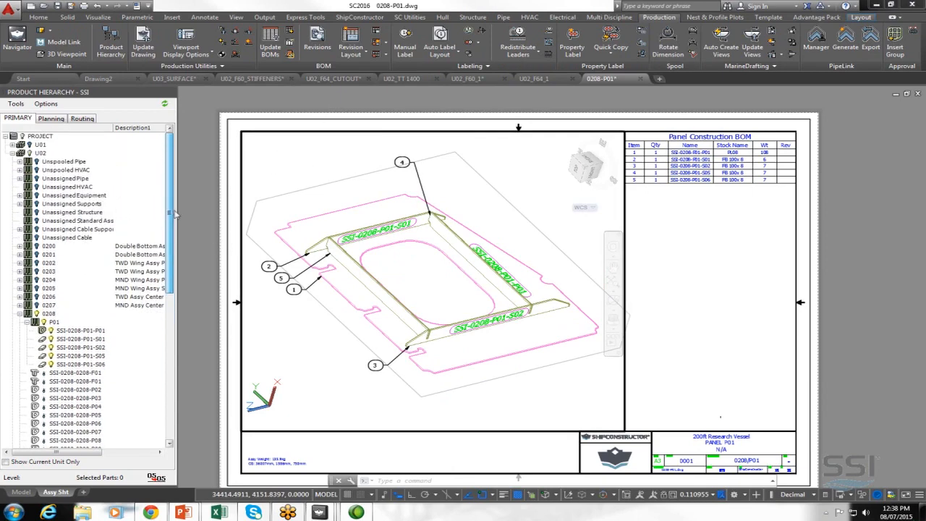
- Start a new assembly drawing with the Erection Stages A3 template and expand assembly 0207 in the assembly selection
{"action": "left_click", "coordinate": [18, 35]}
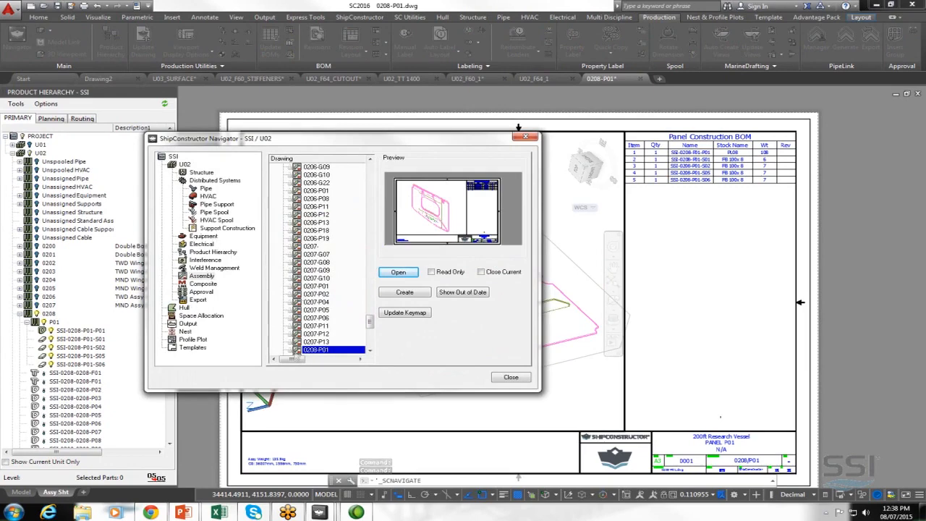
{"action": "left_click", "coordinate": [404, 292]}
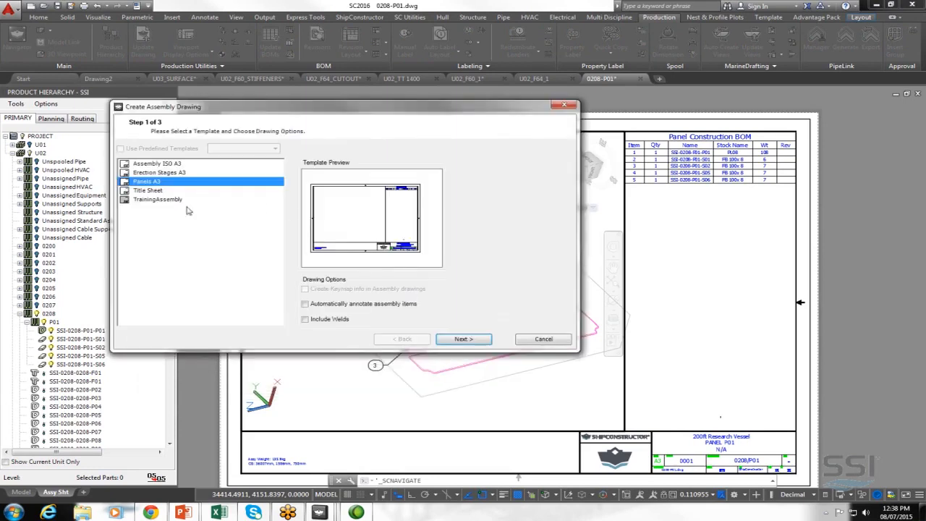
{"action": "left_click", "coordinate": [144, 174]}
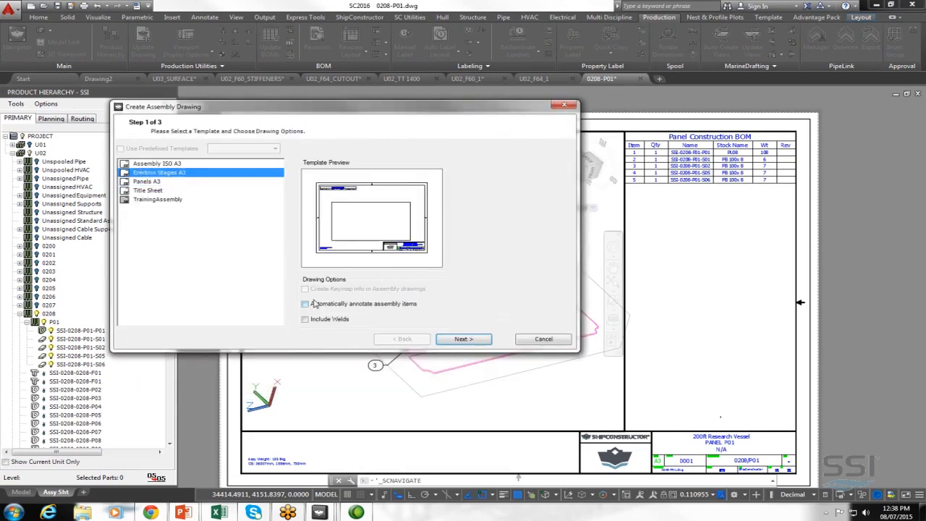
{"action": "left_click", "coordinate": [460, 341]}
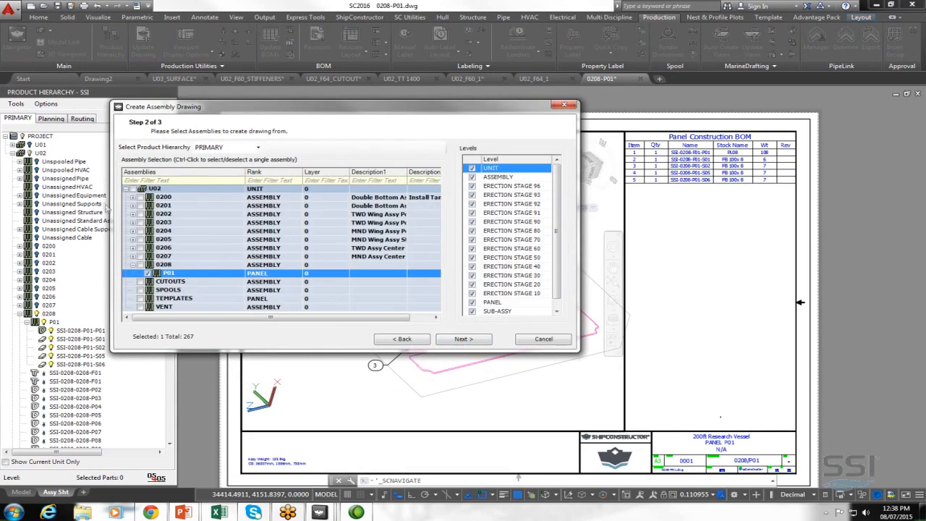
{"action": "left_click", "coordinate": [132, 256]}
- Try selecting erection stage 0207-ES07 with all levels included and review the proposed drawing names, then return to the assembly selection
{"action": "left_click", "coordinate": [149, 265]}
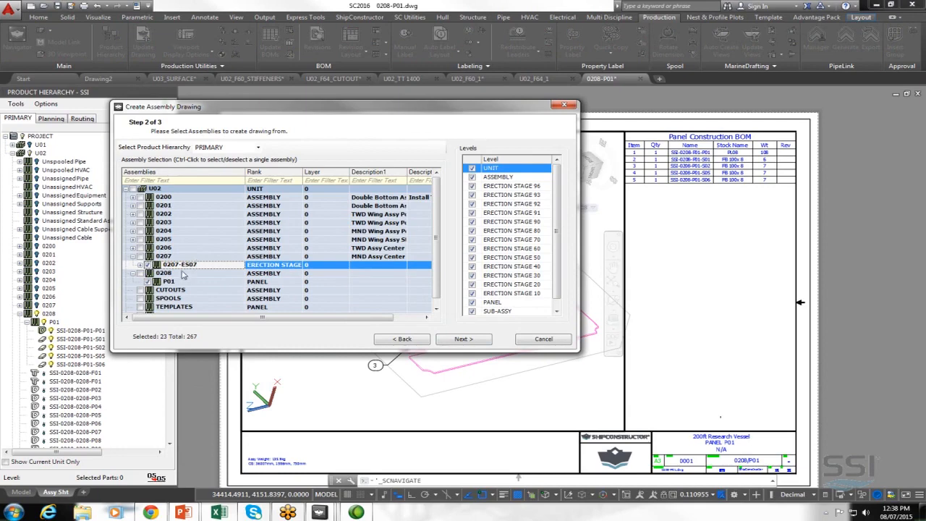
{"action": "left_click_drag", "start_coordinate": [303, 176], "coordinate": [323, 174]}
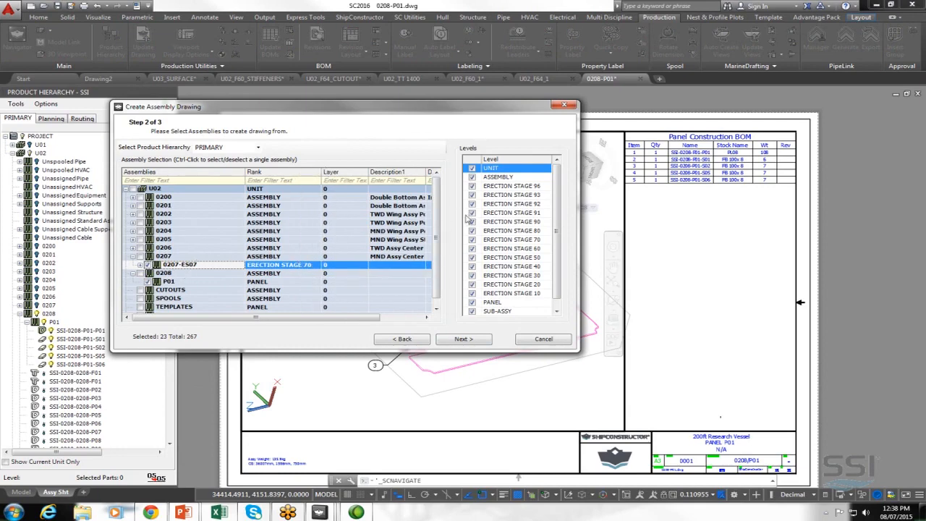
{"action": "left_click", "coordinate": [472, 340]}
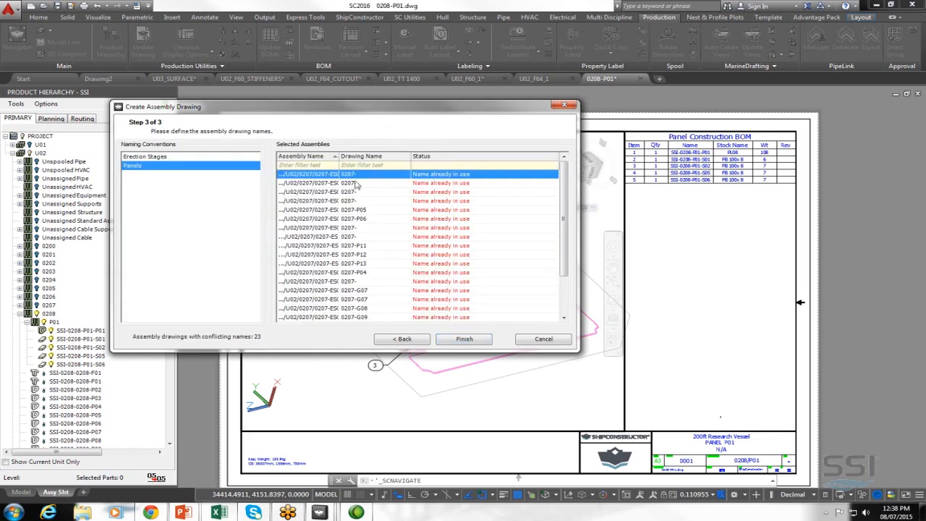
{"action": "left_click_drag", "start_coordinate": [528, 352], "coordinate": [533, 431]}
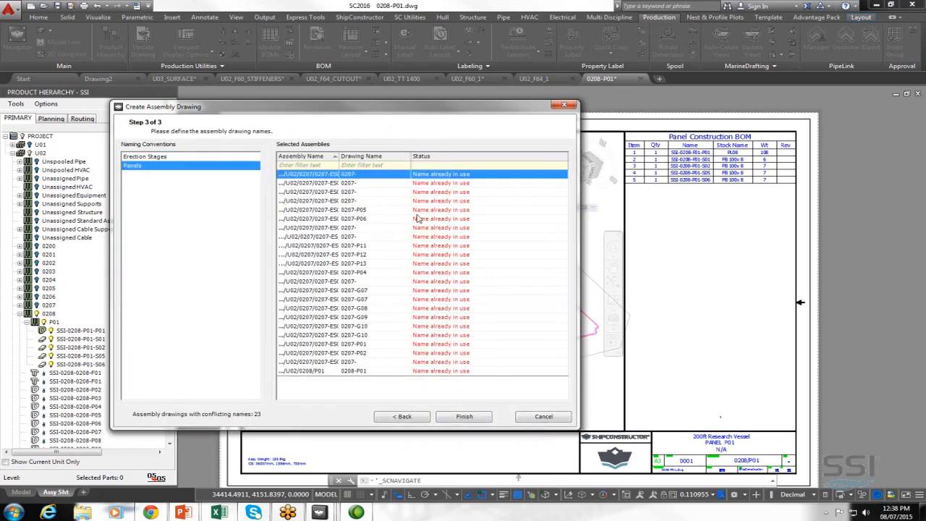
{"action": "left_click", "coordinate": [402, 417]}
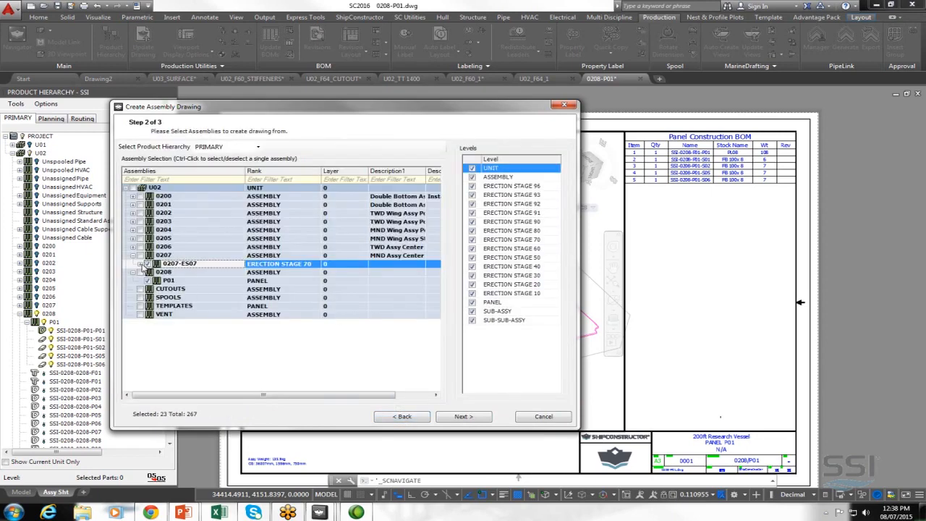
- Restrict the included levels to ERECTION STAGE 70 only and select 0207-ES07 as the assembly to draw
{"action": "left_click", "coordinate": [498, 320], "text": "shift"}
{"action": "left_click", "coordinate": [472, 176]}
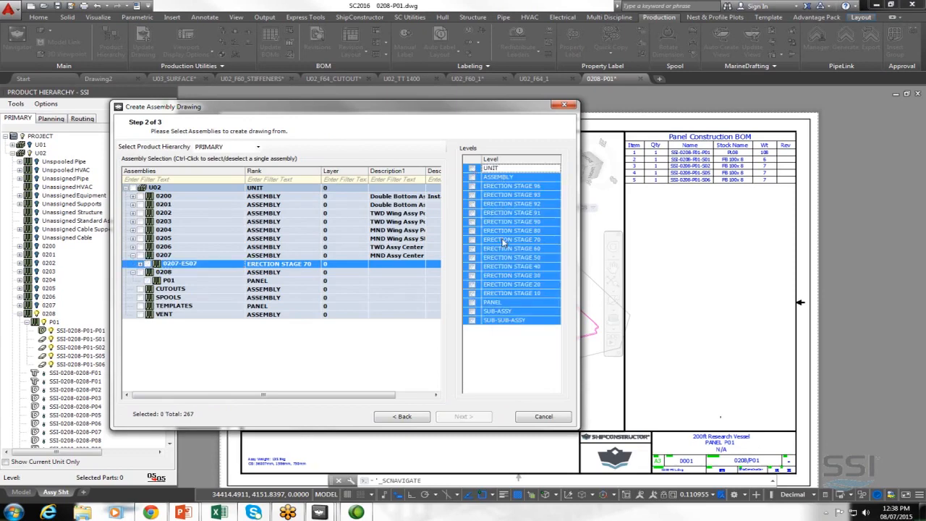
{"action": "left_click", "coordinate": [472, 241]}
{"action": "left_click", "coordinate": [494, 240]}
{"action": "left_click", "coordinate": [472, 240]}
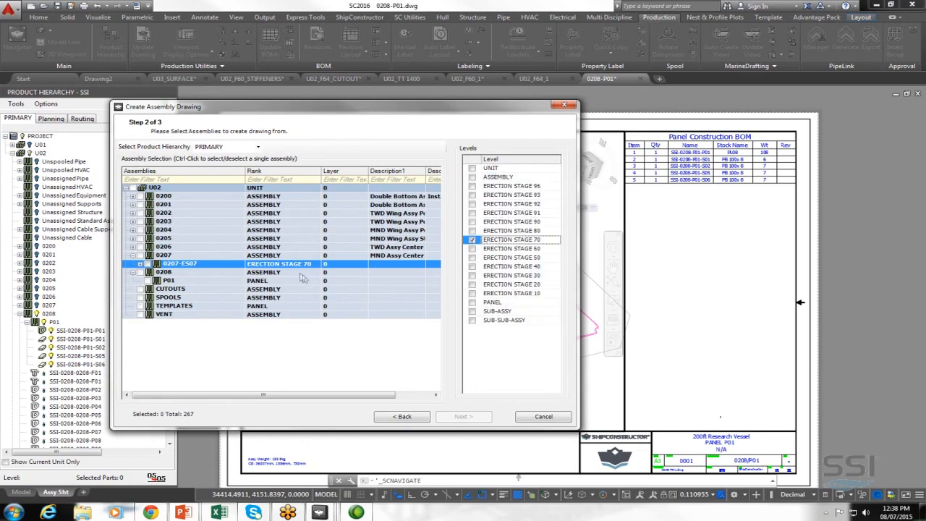
{"action": "left_click", "coordinate": [147, 265]}
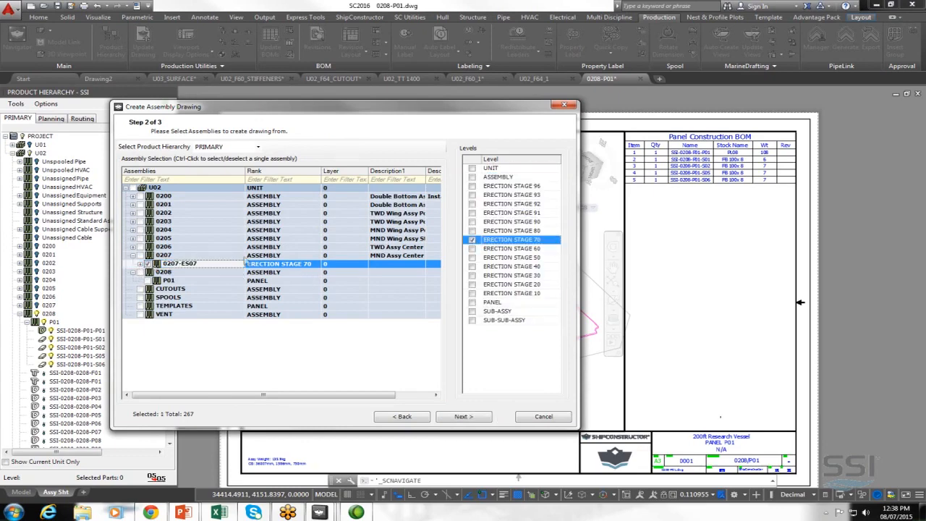
- Name the erection stage drawing 0207-ES07_1 and create it
{"action": "left_click", "coordinate": [456, 418]}
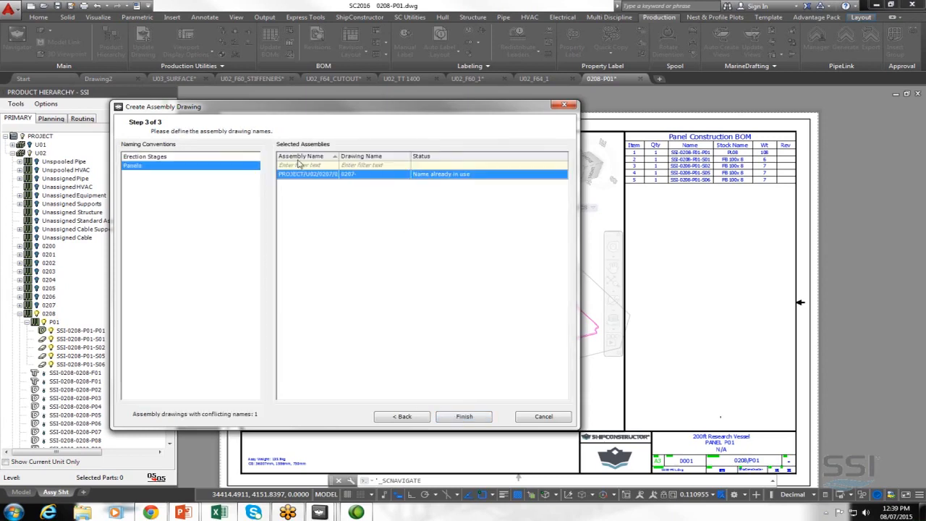
{"action": "left_click", "coordinate": [388, 178]}
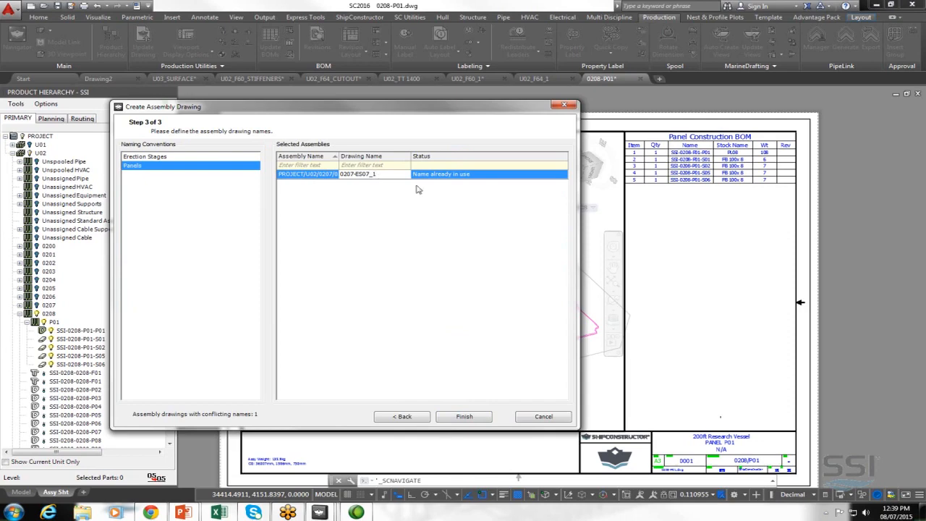
{"action": "left_click", "coordinate": [463, 420]}
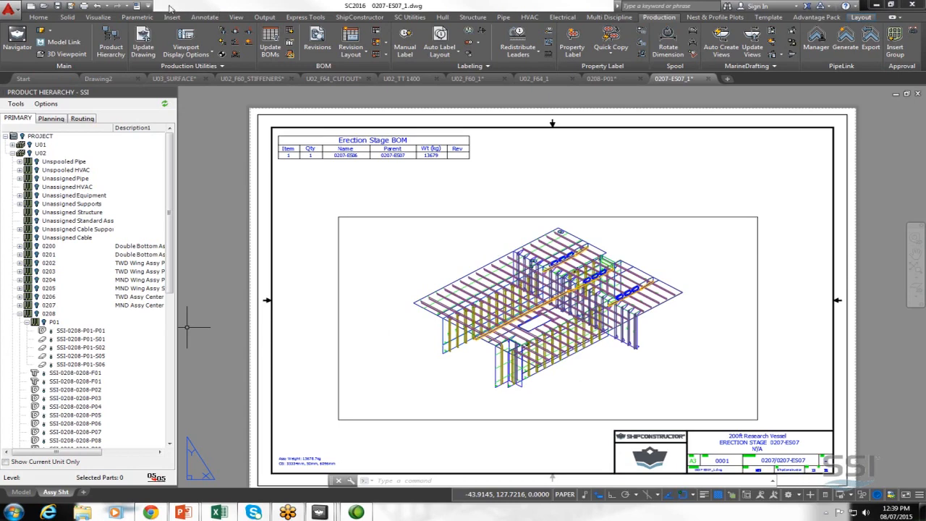
- Create a plate nest drawing named U02_PL08_2 from the Nest Dwg Metric template, using plate stock PL08
{"action": "left_click", "coordinate": [17, 36]}
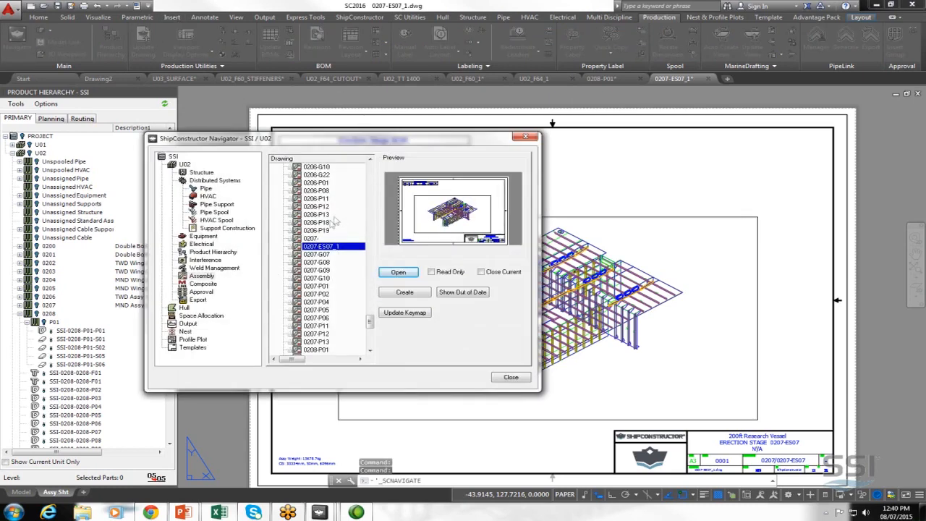
{"action": "left_click", "coordinate": [185, 331]}
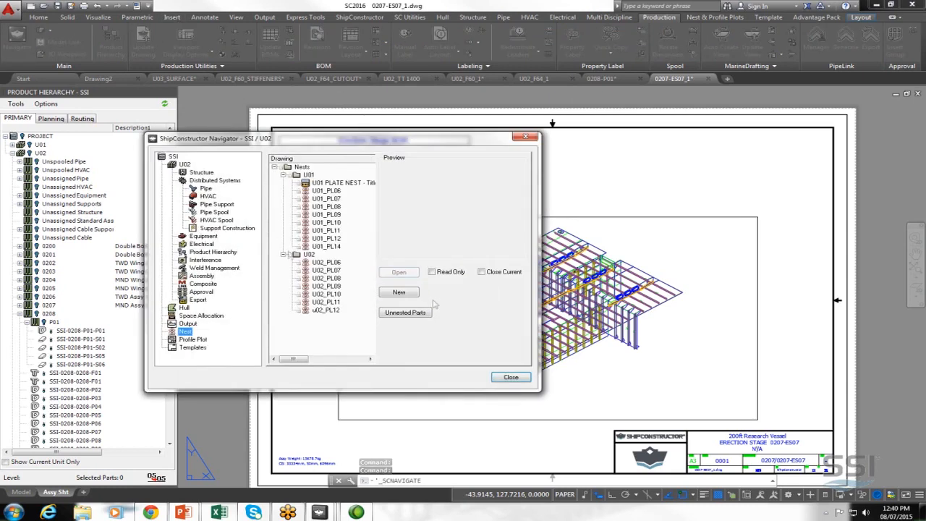
{"action": "left_click", "coordinate": [398, 294]}
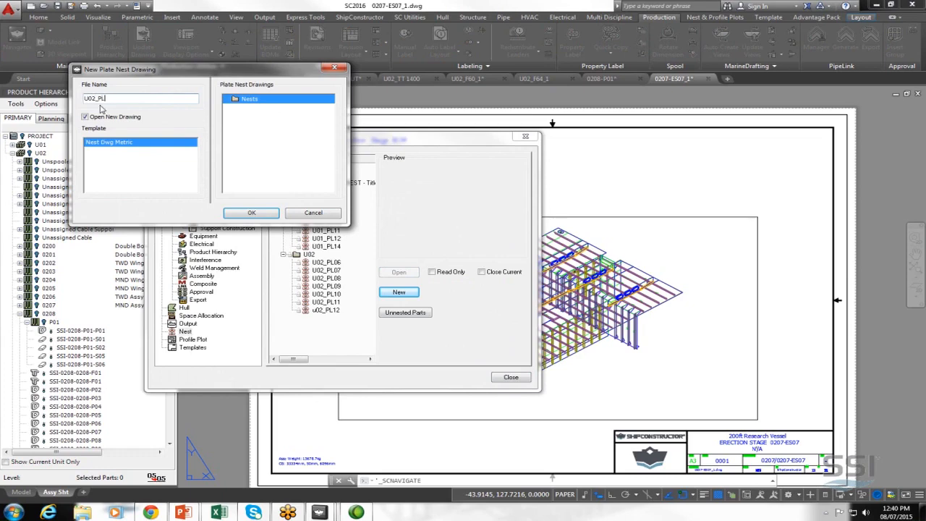
{"action": "type", "text": "U02_PL08_2"}
{"action": "left_click", "coordinate": [251, 213]}
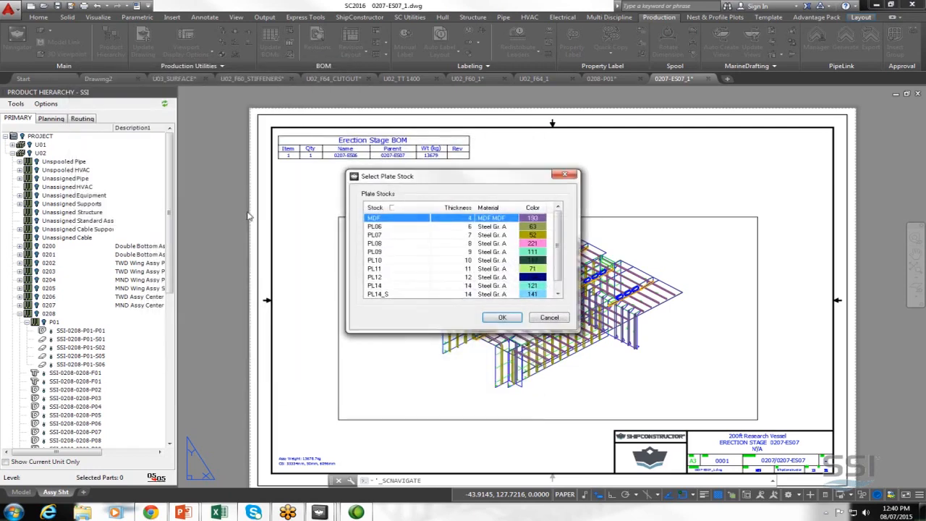
{"action": "left_click", "coordinate": [392, 243]}
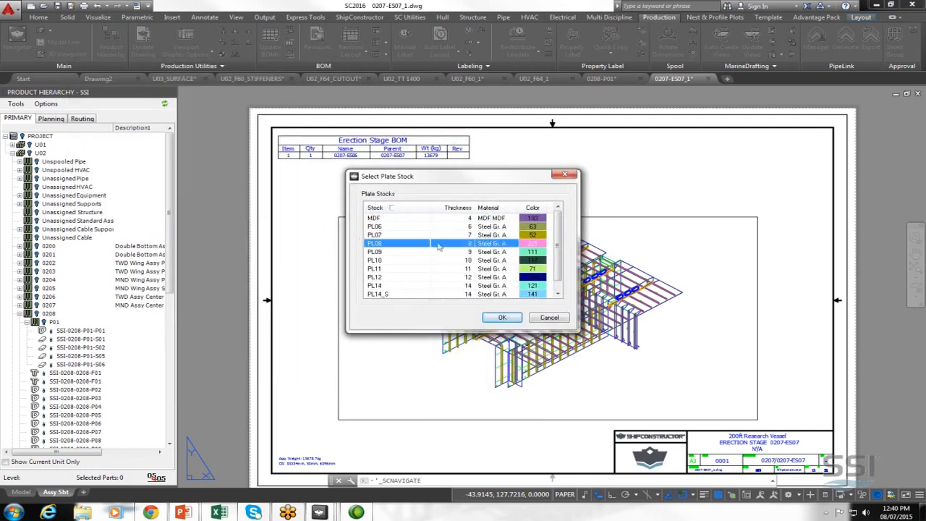
{"action": "left_click", "coordinate": [502, 318]}
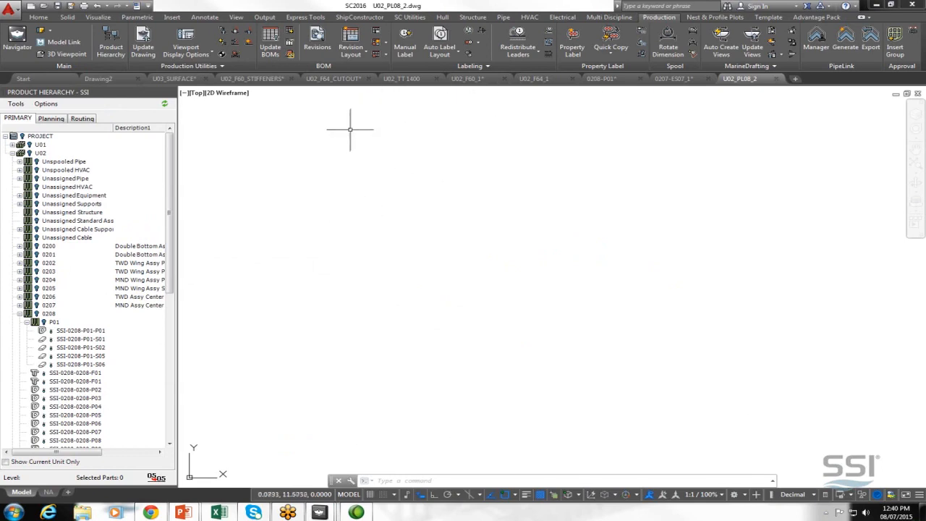
- Select all unnested parts of assembly 0208, including panel P01 and the FB 100x8 flatbars, for automatic nesting
{"action": "left_click", "coordinate": [700, 20]}
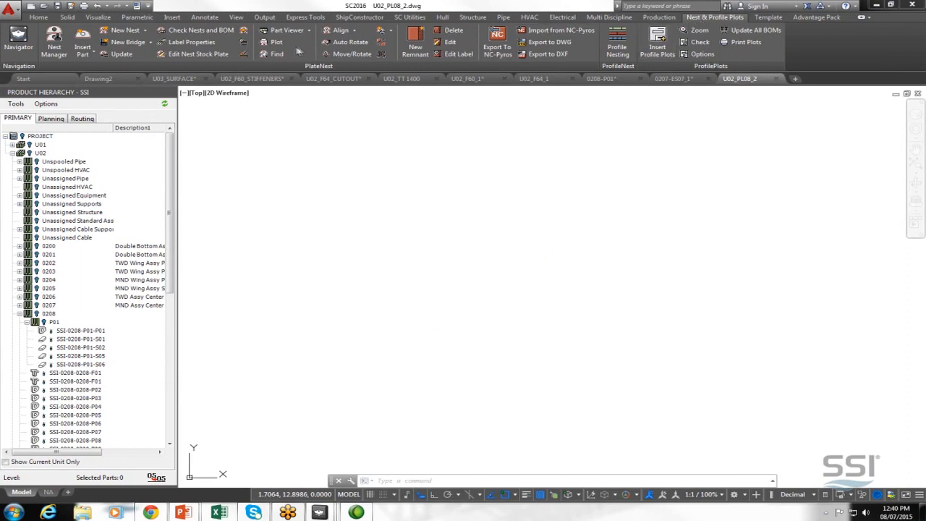
{"action": "left_click", "coordinate": [83, 34]}
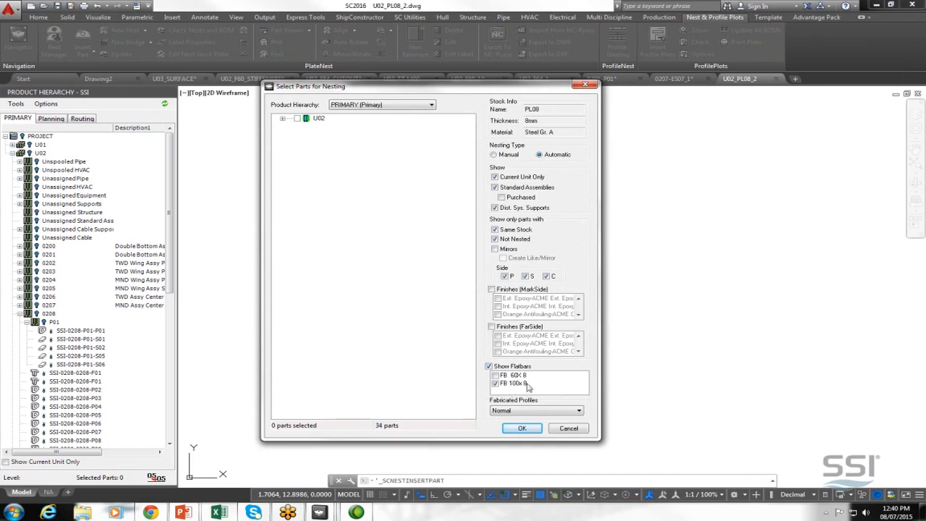
{"action": "left_click", "coordinate": [495, 384]}
{"action": "left_click", "coordinate": [495, 385]}
{"action": "left_click", "coordinate": [282, 119]}
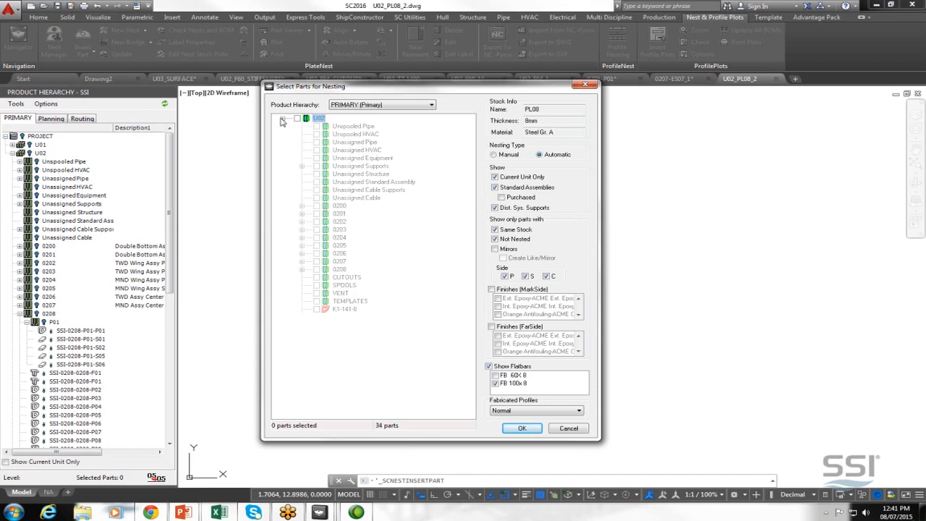
{"action": "left_click", "coordinate": [303, 270]}
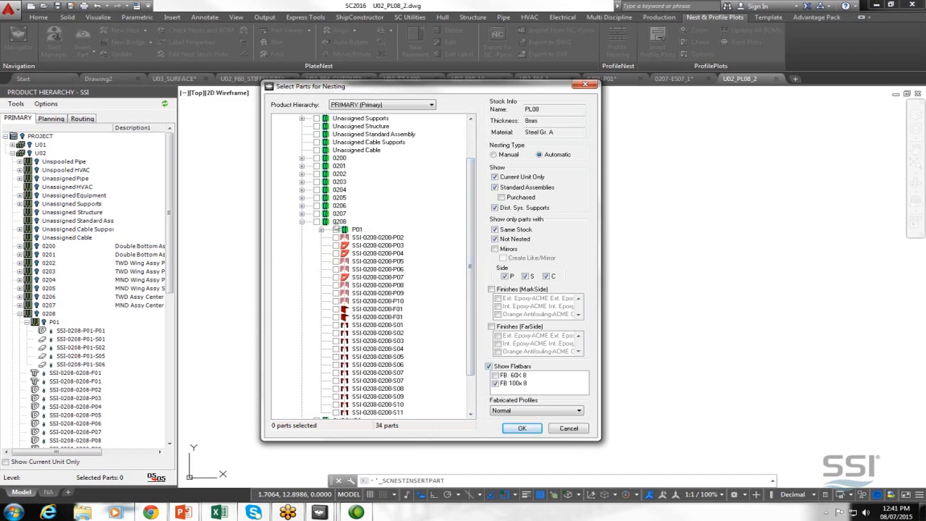
{"action": "left_click", "coordinate": [321, 229]}
{"action": "scroll", "coordinate": [470, 233], "scroll_direction": "down", "scroll_amount": 2}
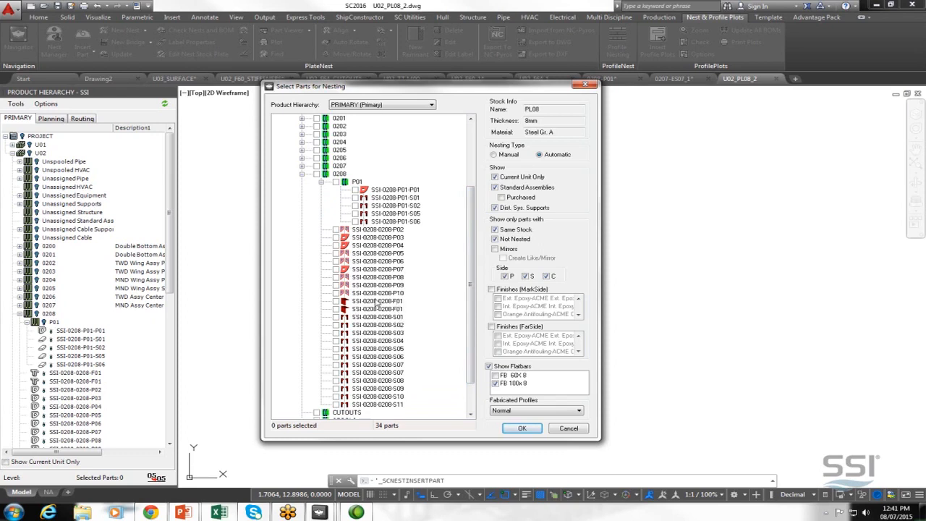
{"action": "left_click", "coordinate": [317, 174]}
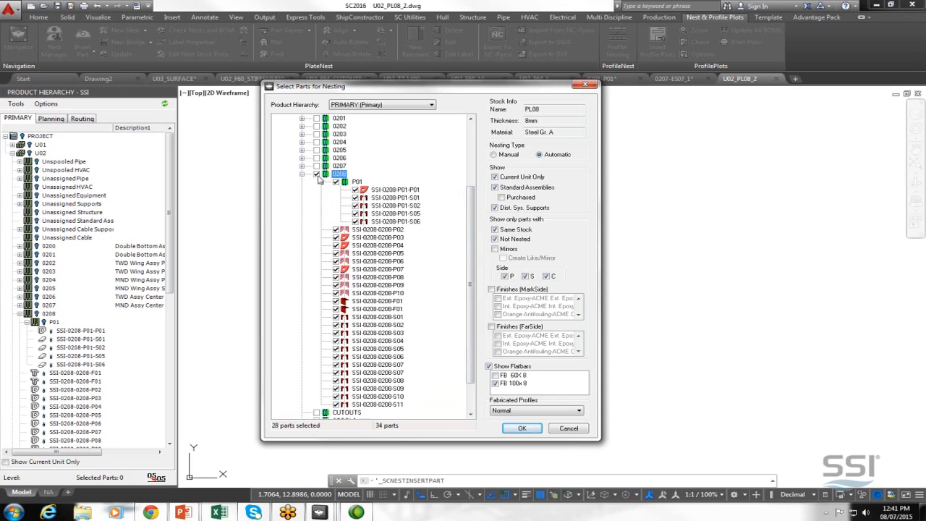
{"action": "left_click", "coordinate": [510, 430]}
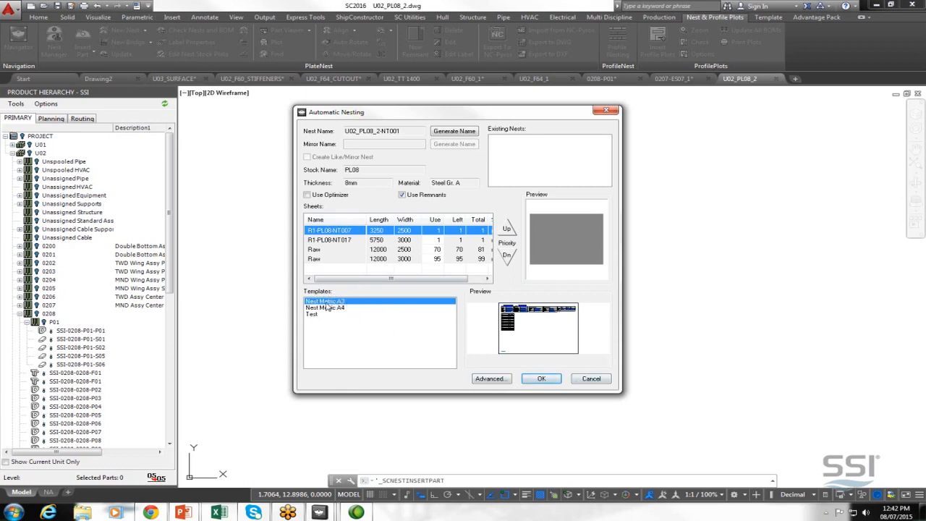
- Nest the parts with the Nest Metric A3 template and remnants, tile the nests horizontally, place them in the drawing and dismiss the log
{"action": "left_click", "coordinate": [542, 379]}
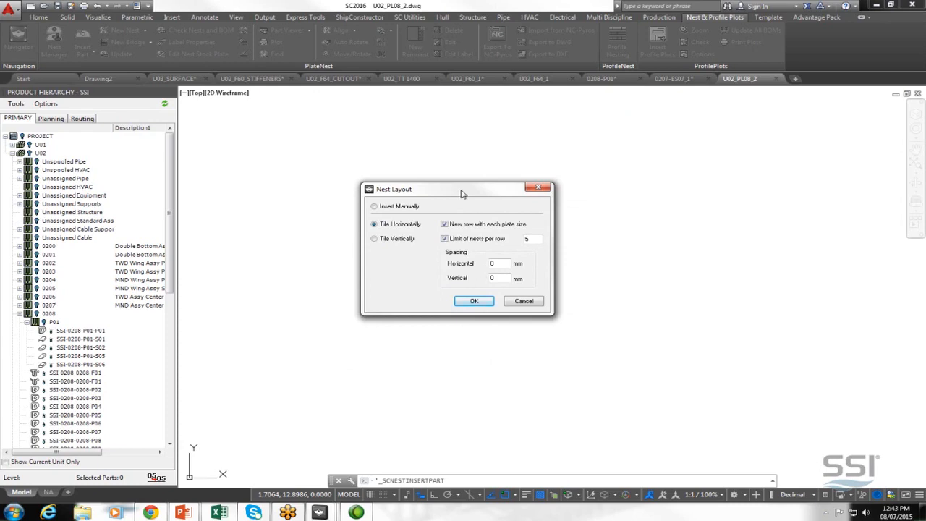
{"action": "left_click", "coordinate": [475, 301]}
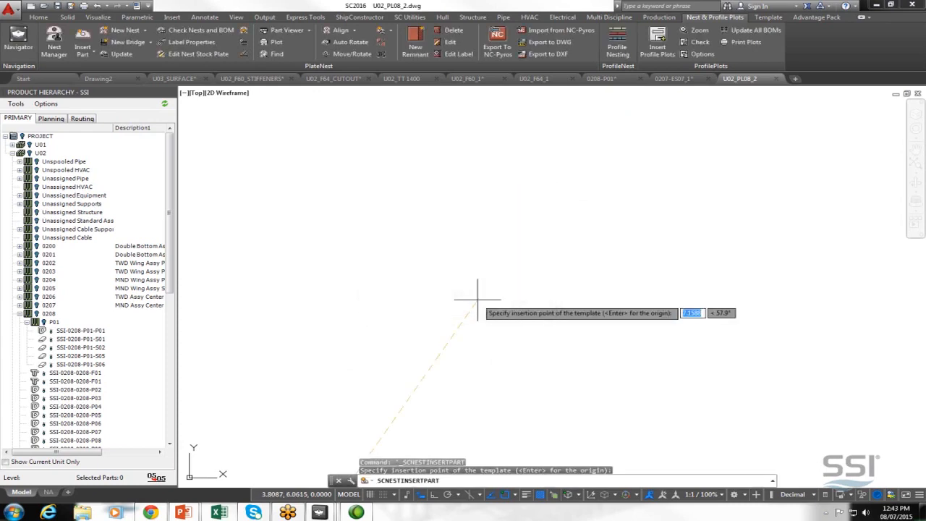
{"action": "left_click", "coordinate": [477, 297]}
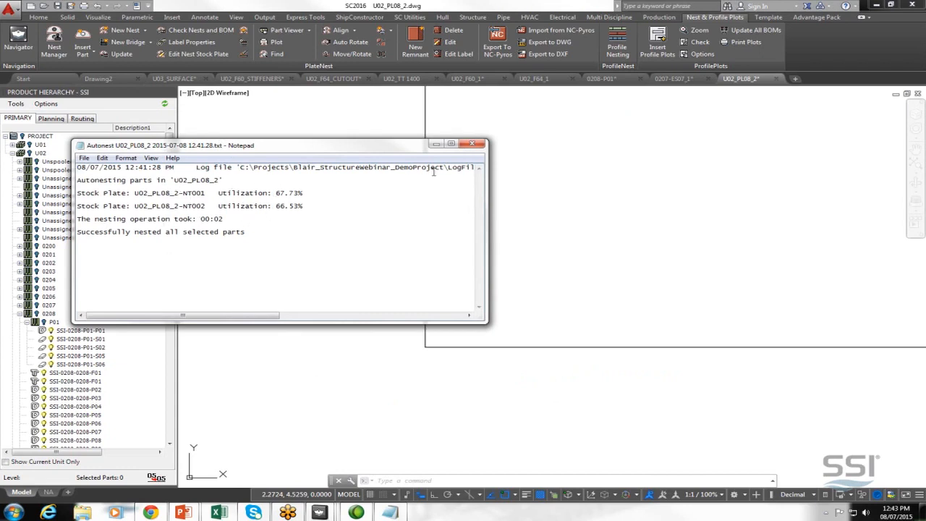
{"action": "left_click", "coordinate": [472, 143]}
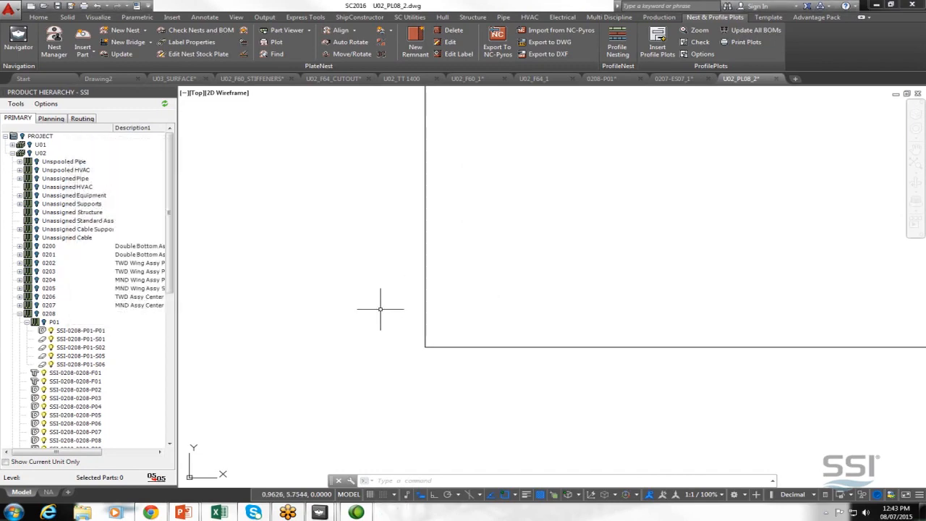
- Examine the nested plates at full extents and the part arrangement on the lower nest, U02_PL08_2-NT001, up close
{"action": "type", "text": "z"}
{"action": "key", "text": "Return"}
{"action": "type", "text": "e"}
{"action": "key", "text": "Return"}
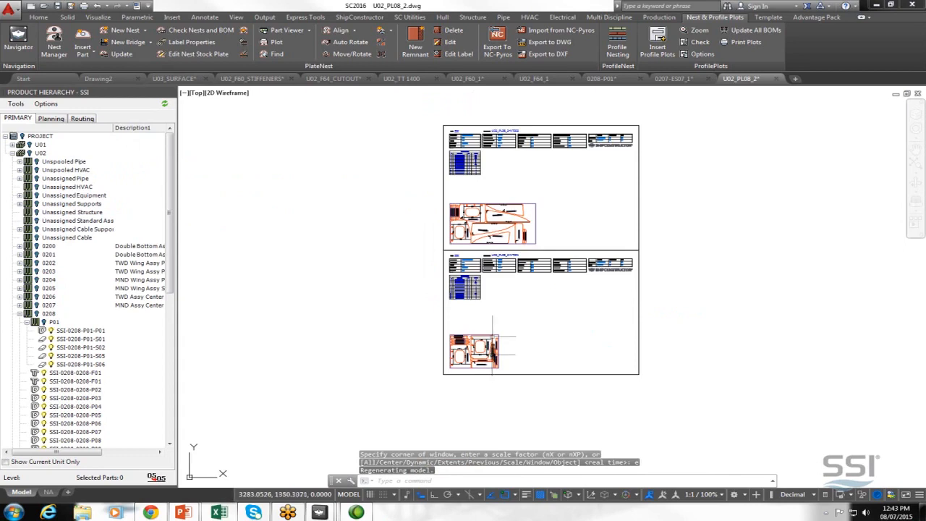
{"action": "scroll", "coordinate": [494, 311], "scroll_direction": "up", "scroll_amount": 2}
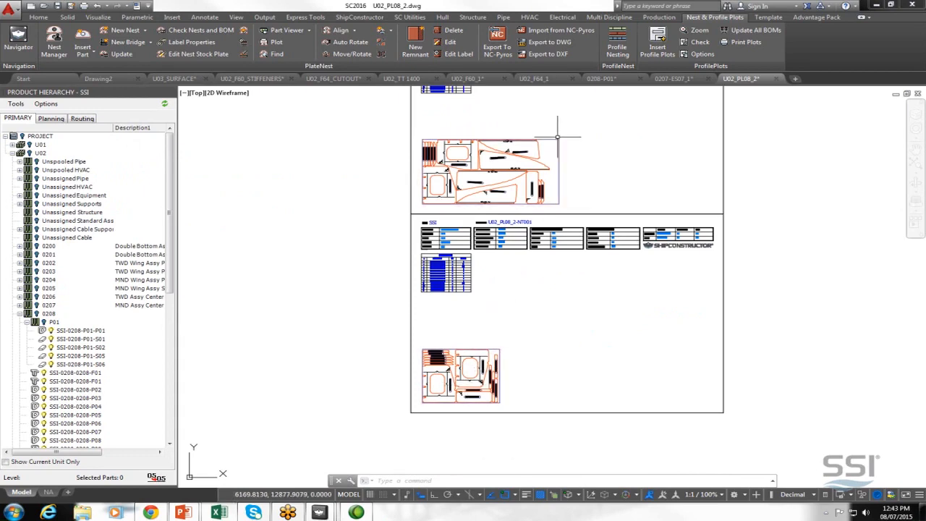
{"action": "scroll", "coordinate": [438, 401], "scroll_direction": "up", "scroll_amount": 8}
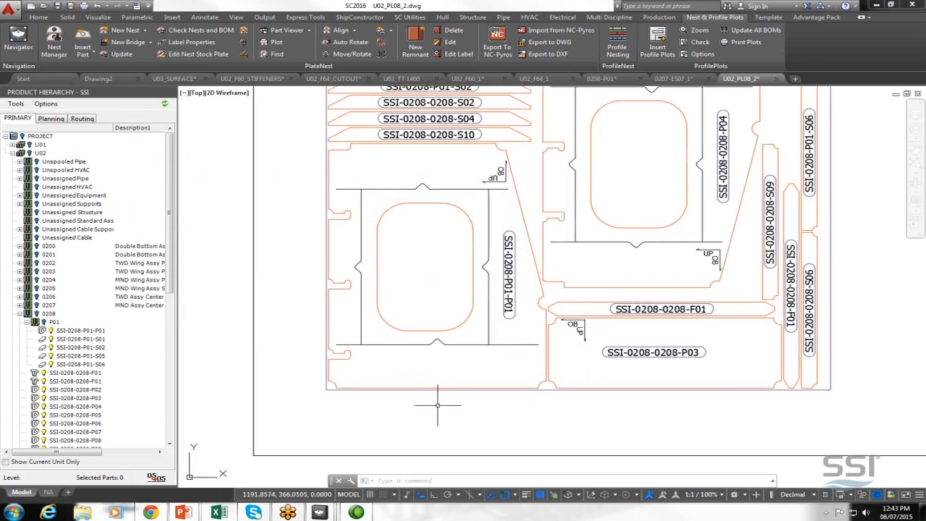
- Examine the rest of the lower nest and the part arrangement on the upper nest up close, and review both nest sheets together
{"action": "mouse_move", "coordinate": [362, 410]}
{"action": "middle_mouse_down"}
{"action": "mouse_move", "coordinate": [266, 454]}
{"action": "mouse_move", "coordinate": [276, 477]}
{"action": "middle_mouse_up"}
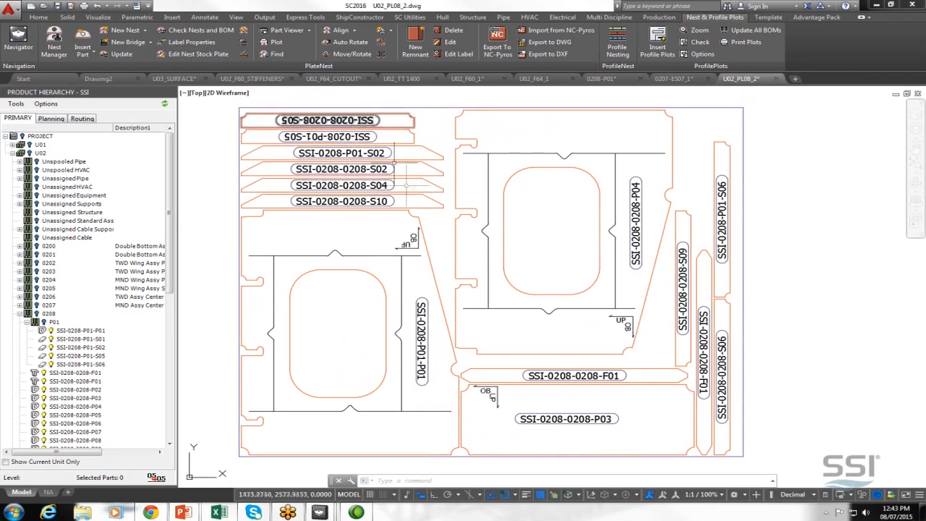
{"action": "scroll", "coordinate": [436, 255], "scroll_direction": "down", "scroll_amount": 3}
{"action": "middle_click_drag", "start_coordinate": [610, 180], "coordinate": [594, 361]}
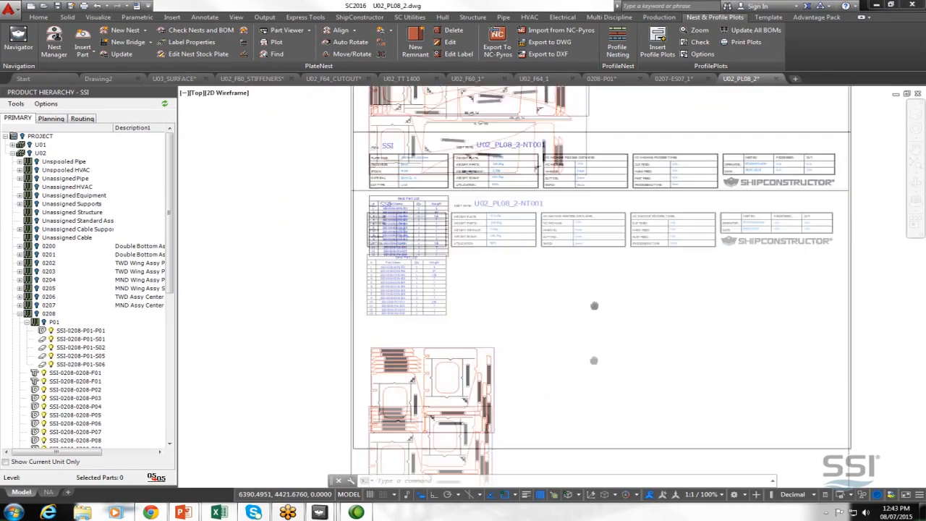
{"action": "scroll", "coordinate": [535, 340], "scroll_direction": "up", "scroll_amount": 2}
{"action": "scroll", "coordinate": [416, 139], "scroll_direction": "up", "scroll_amount": 4}
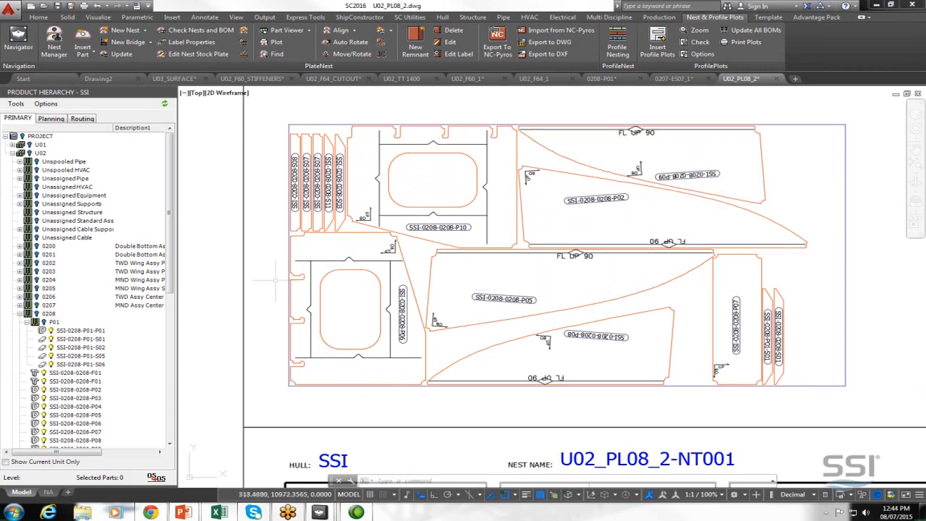
{"action": "scroll", "coordinate": [267, 282], "scroll_direction": "down", "scroll_amount": 4}
{"action": "scroll", "coordinate": [268, 282], "scroll_direction": "down", "scroll_amount": 7}
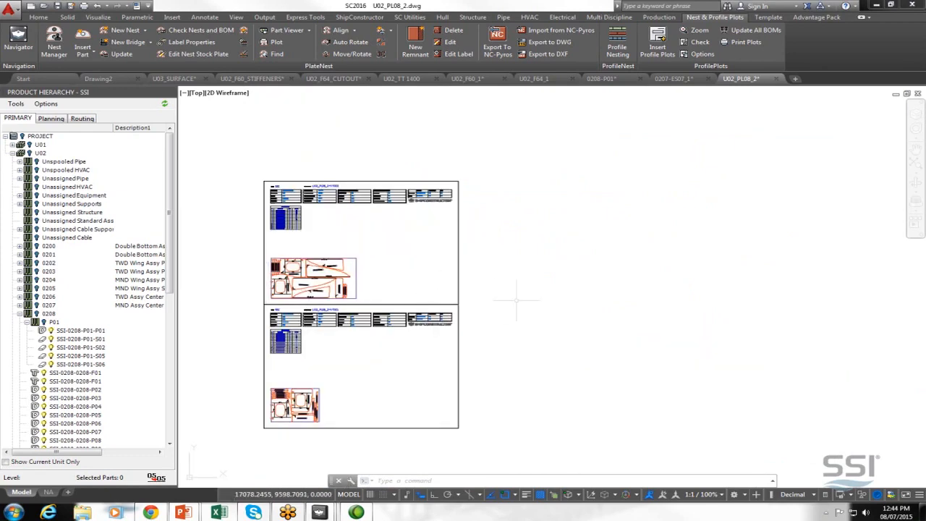
{"action": "scroll", "coordinate": [516, 300], "scroll_direction": "up", "scroll_amount": 3}
{"action": "middle_click_drag", "start_coordinate": [516, 300], "coordinate": [688, 267]}
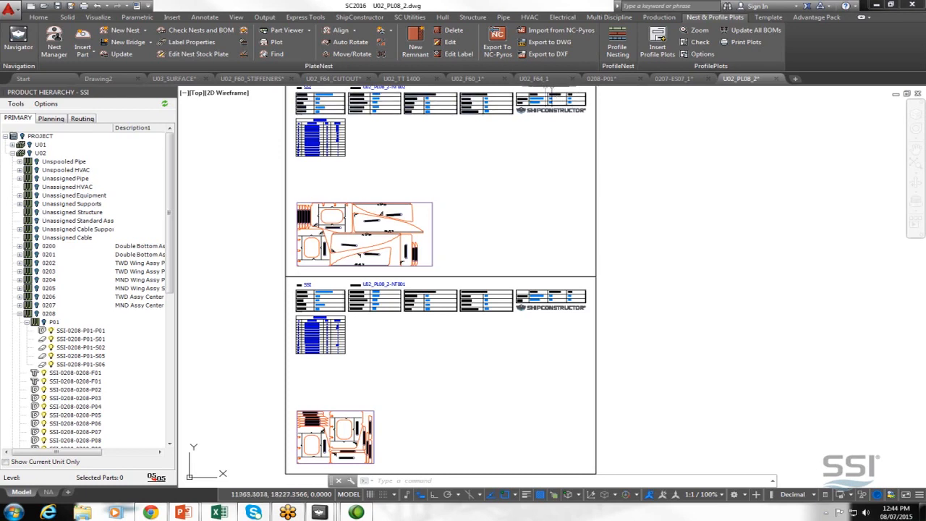
- Switch to the running PowerPoint slide show and advance to the Key Take Aways slide
{"action": "key", "text": "alt+Tab"}
{"action": "key", "text": "Tab"}
{"action": "key", "text": "Tab"}
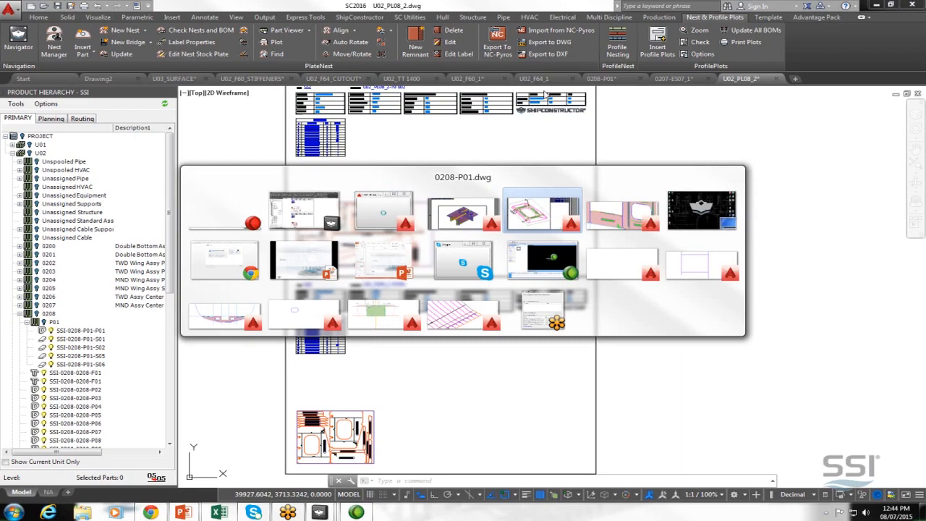
{"action": "key", "text": "alt+Tab"}
{"action": "key", "text": "alt+Tab"}
{"action": "key", "text": "alt+Tab"}
{"action": "key", "text": "alt+Tab"}
{"action": "key", "text": "Right"}
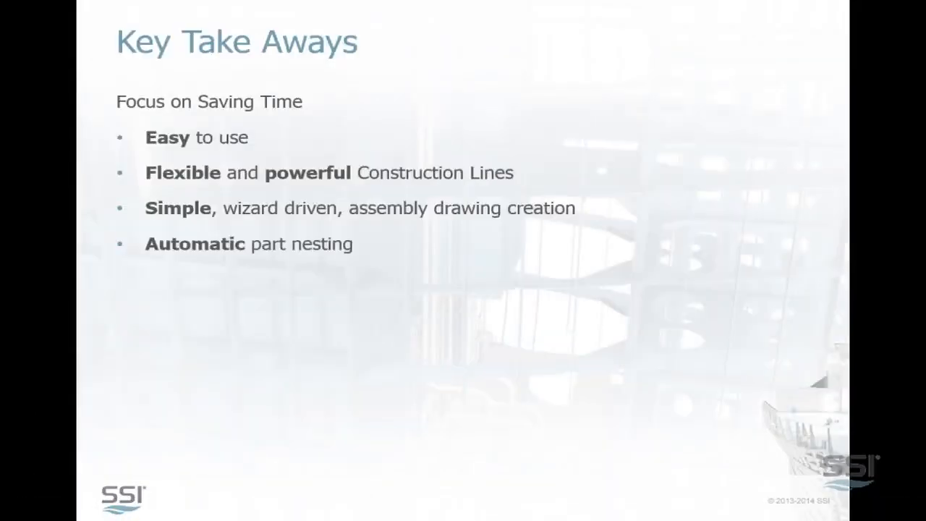